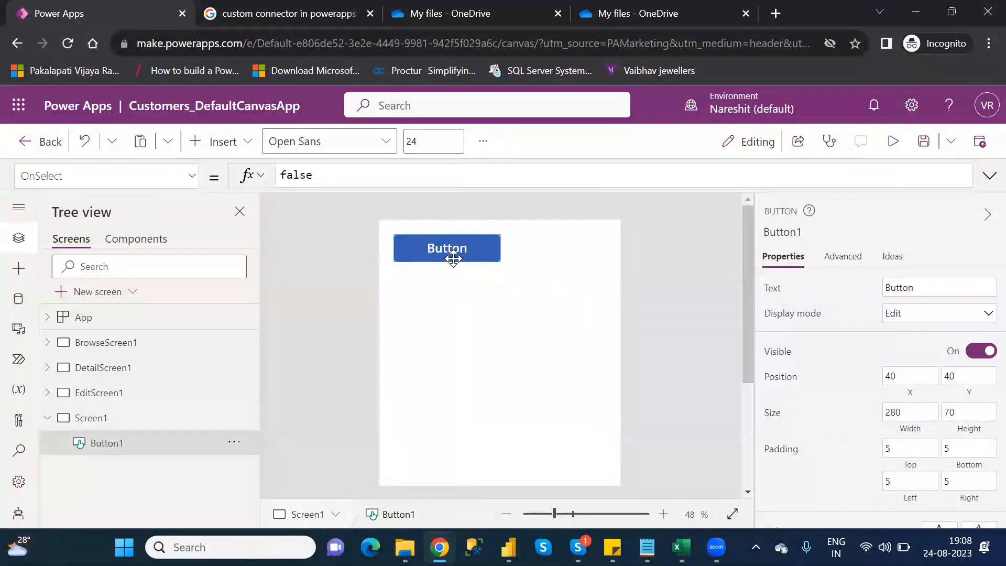
# - Replace the button on Screen1 with a Download icon and move the icon to the screen's upper-right corner at X 524, Y 24
pyautogui.press('Delete')
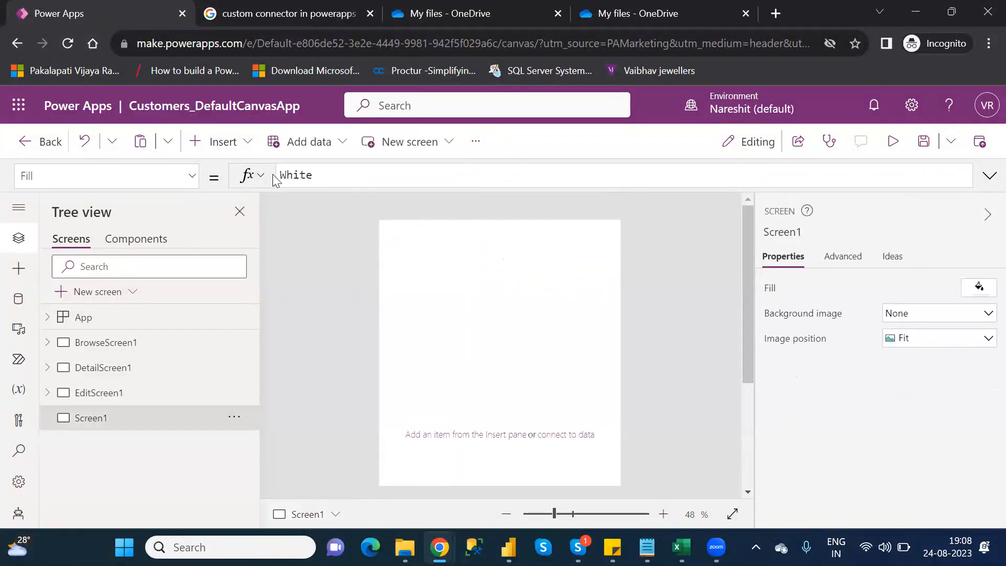
pyautogui.click(222, 141)
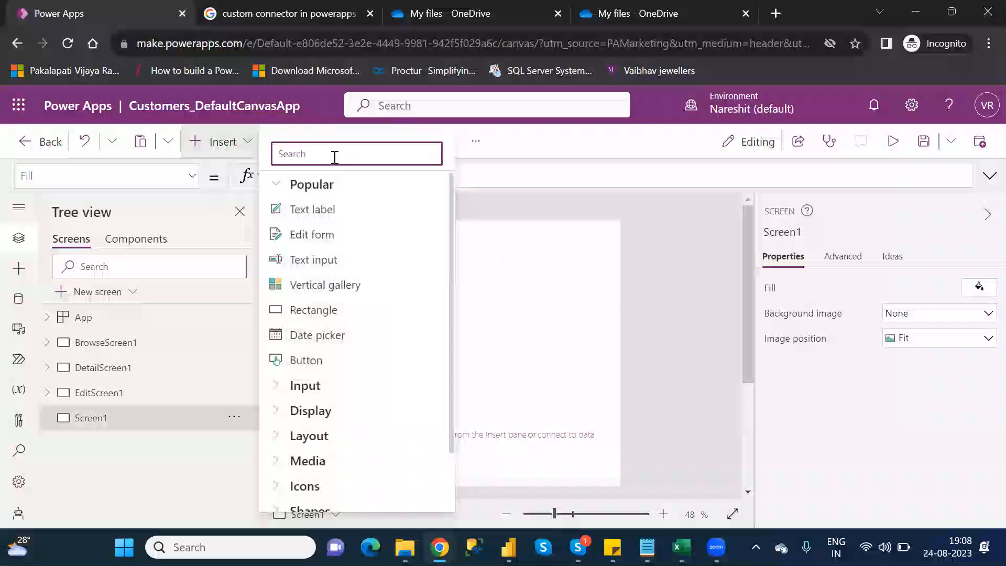
pyautogui.write('downl')
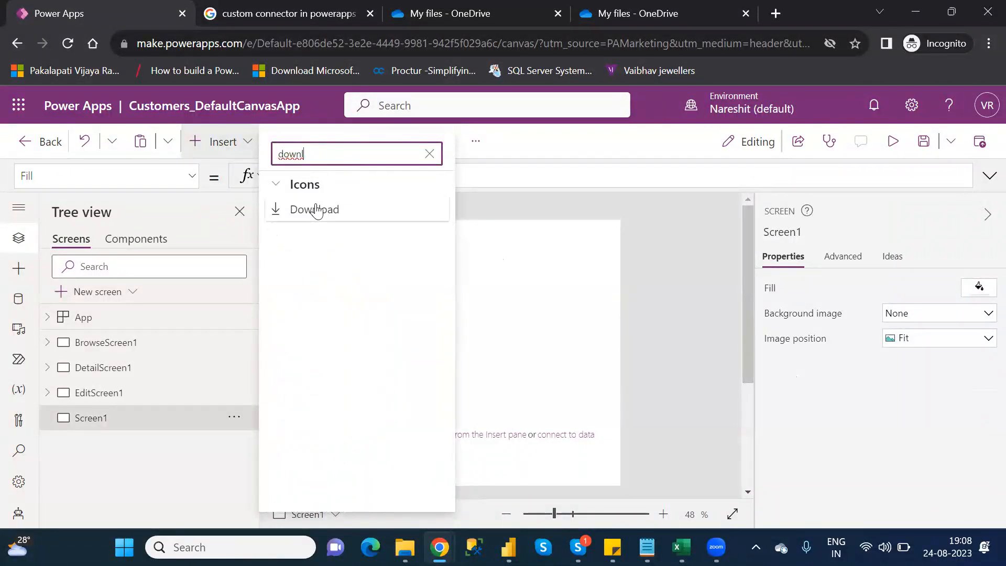
pyautogui.click(315, 208)
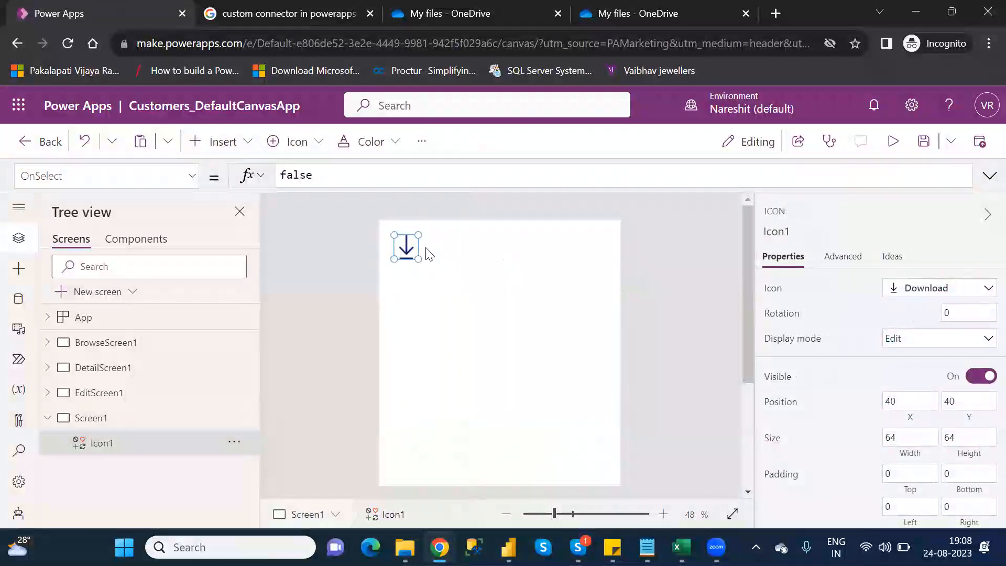
pyautogui.moveTo(406, 250); pyautogui.dragTo(592, 243)
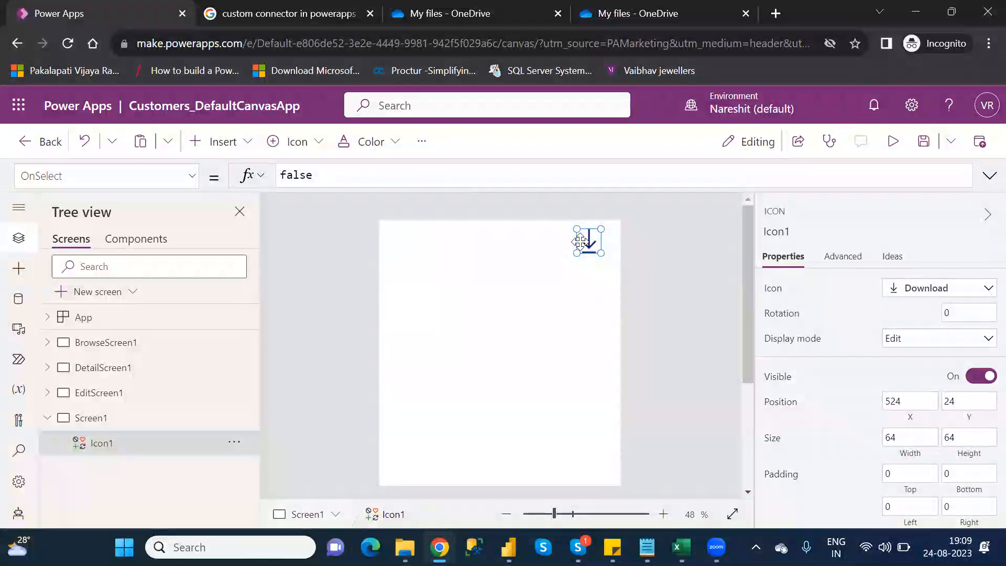
# - Replace the icon's OnSelect formula with Download("") and place the cursor between the quotation marks
pyautogui.doubleClick(293, 176)
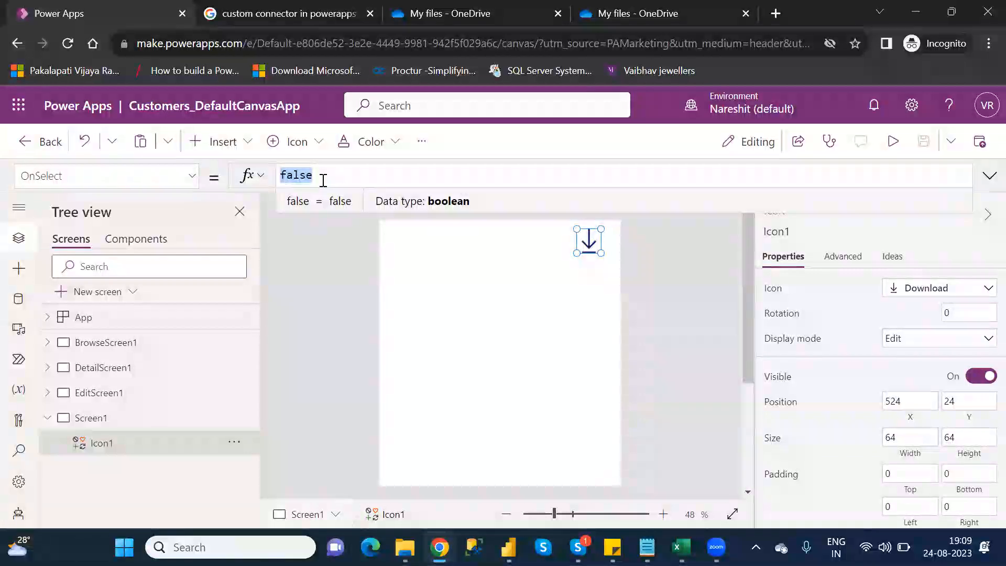
pyautogui.press('BackSpace')
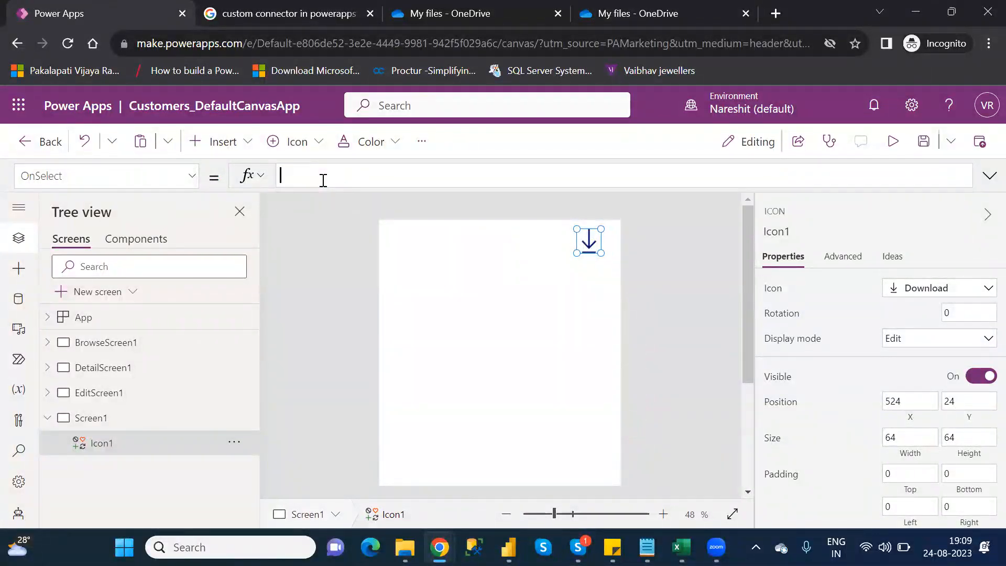
pyautogui.write('dow')
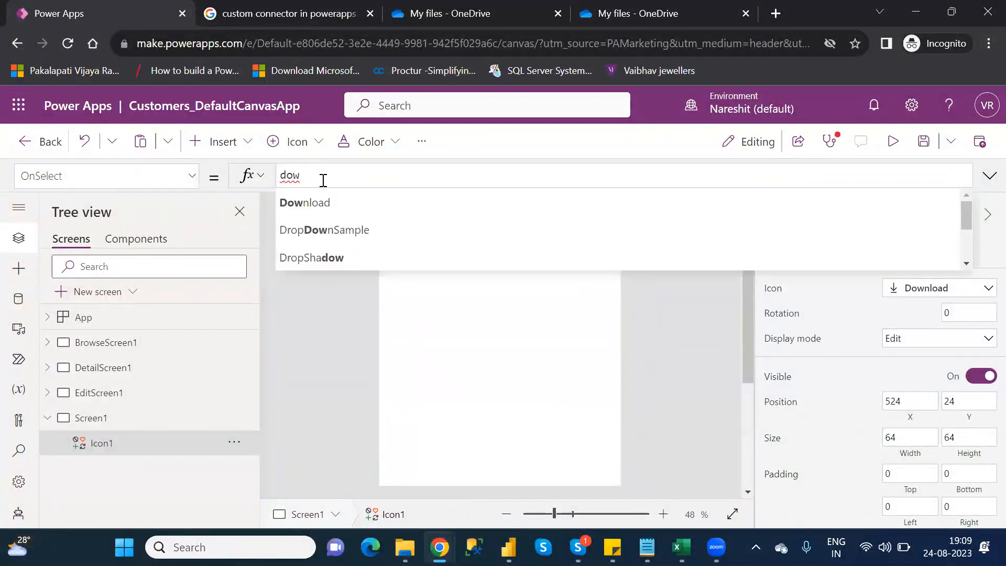
pyautogui.press('Tab')
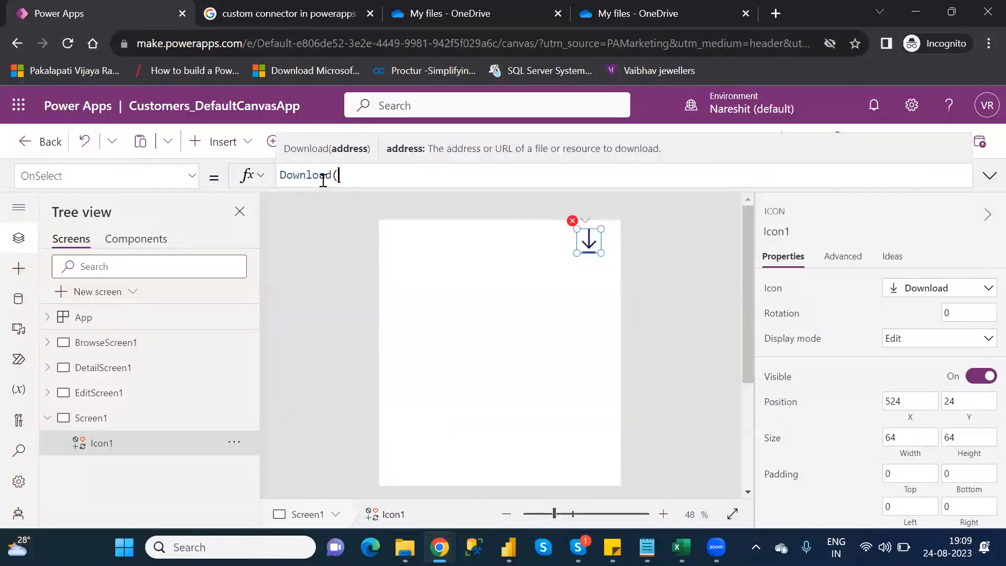
pyautogui.write('""')
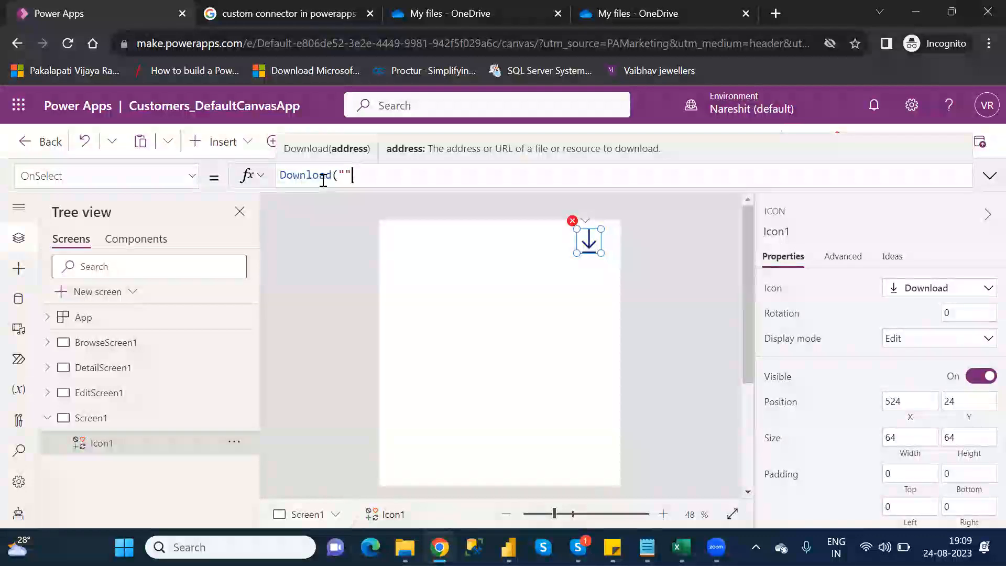
pyautogui.write(')')
pyautogui.press('Left')
pyautogui.press('Left')
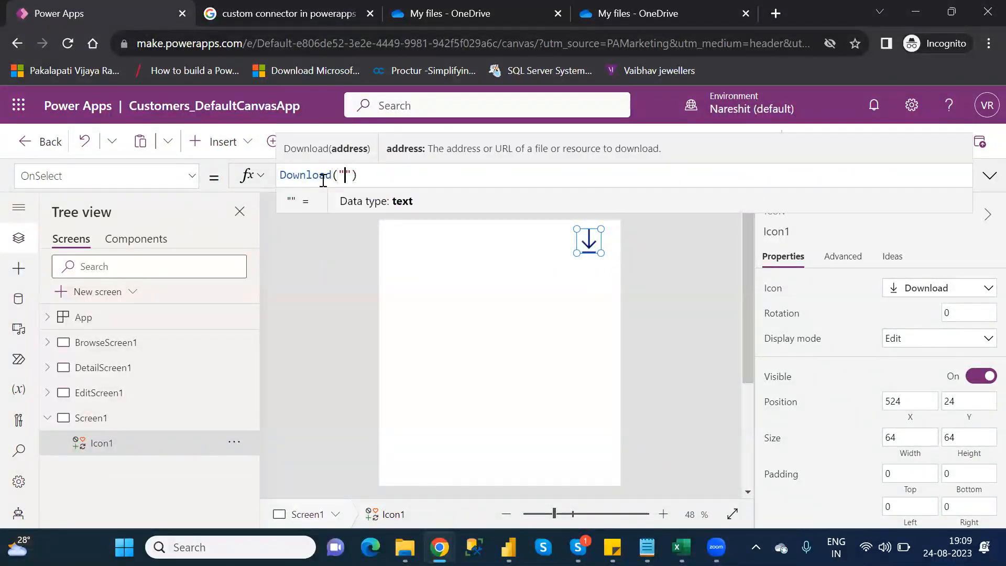
pyautogui.hotkey('alt', 'Tab')
pyautogui.press('Tab')
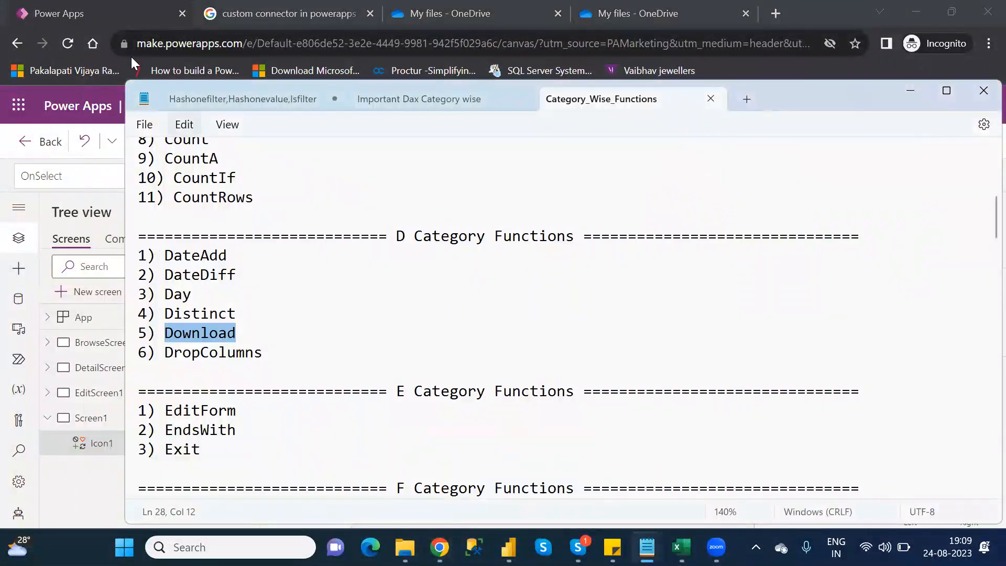
pyautogui.click(98, 13)
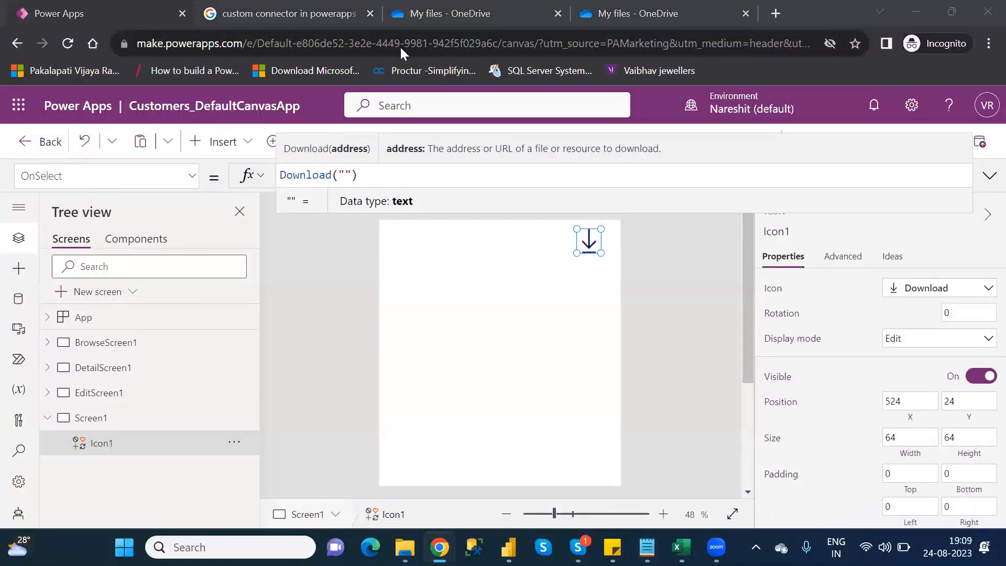
# - Switch to OneDrive and examine the details of Customers.xlsx for its file path
pyautogui.click(633, 13)
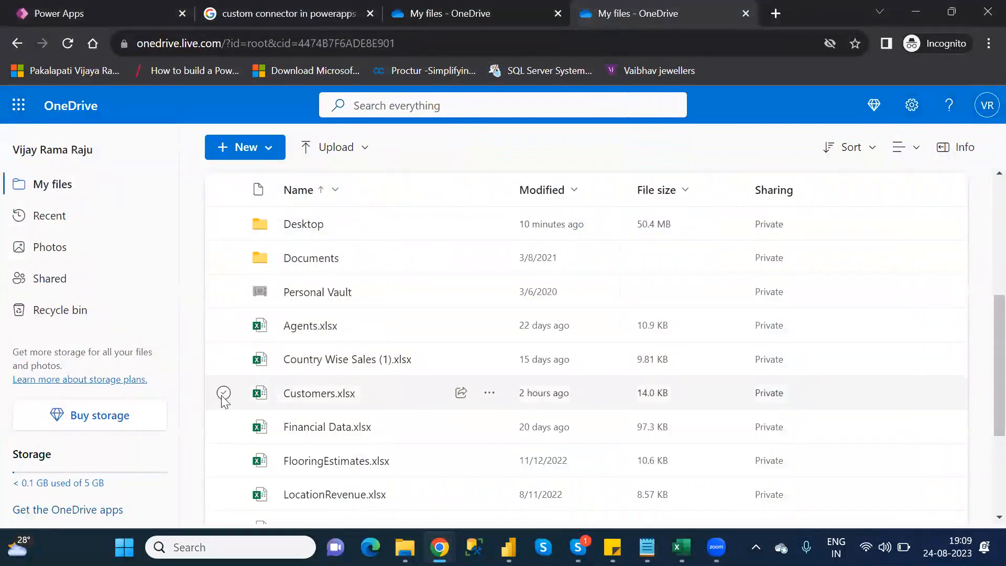
pyautogui.click(224, 394)
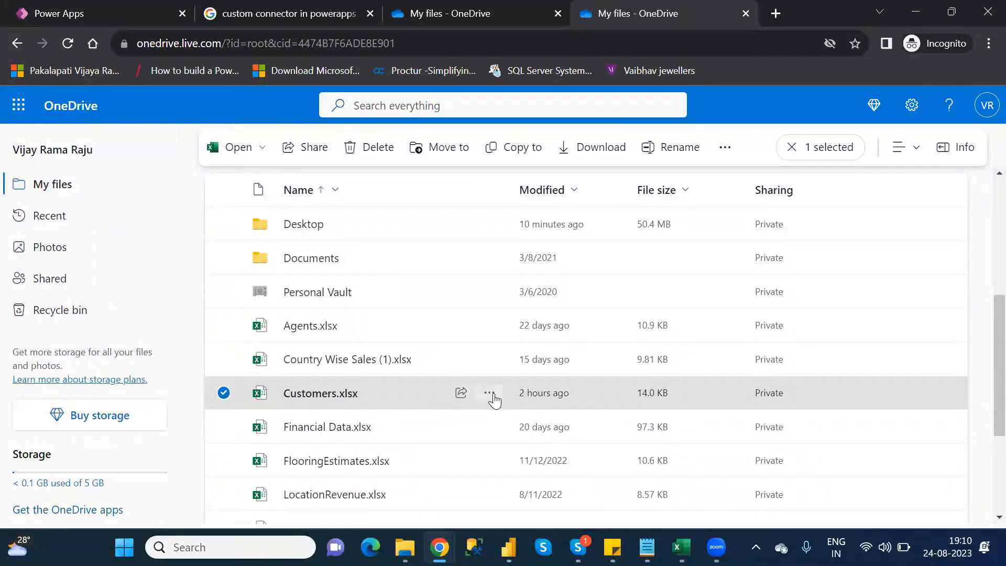
pyautogui.click(492, 398)
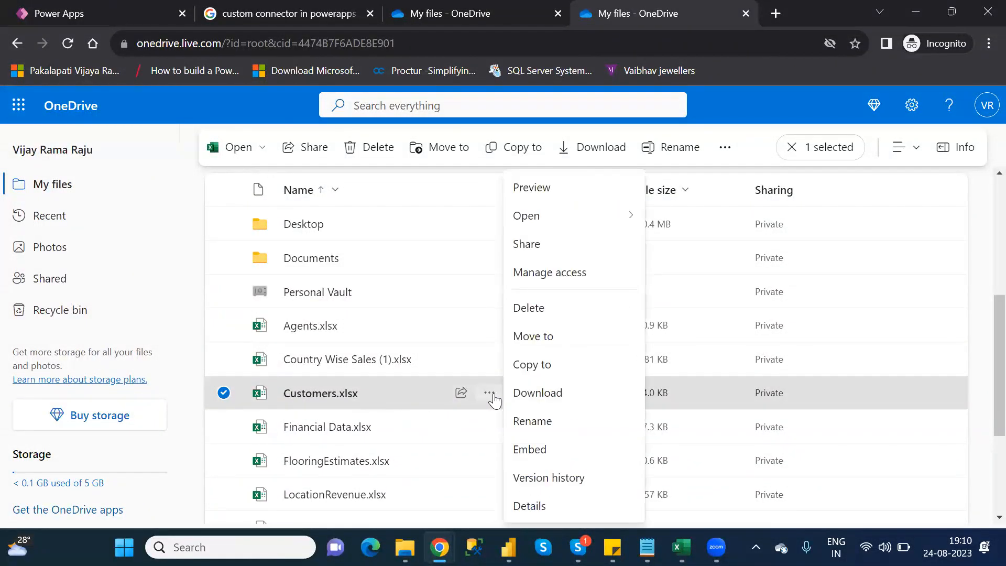
pyautogui.click(530, 507)
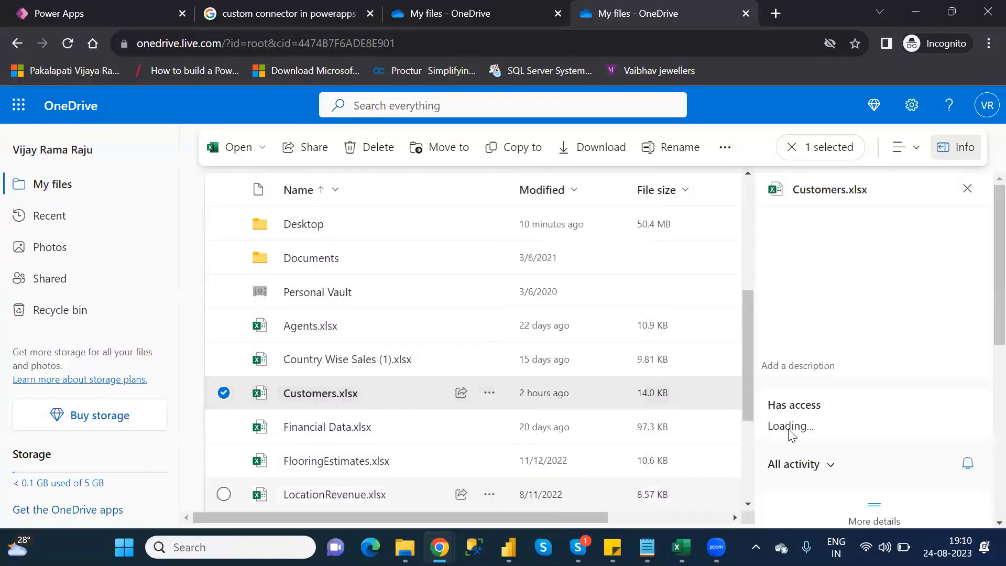
pyautogui.scroll(-5, 982, 330)
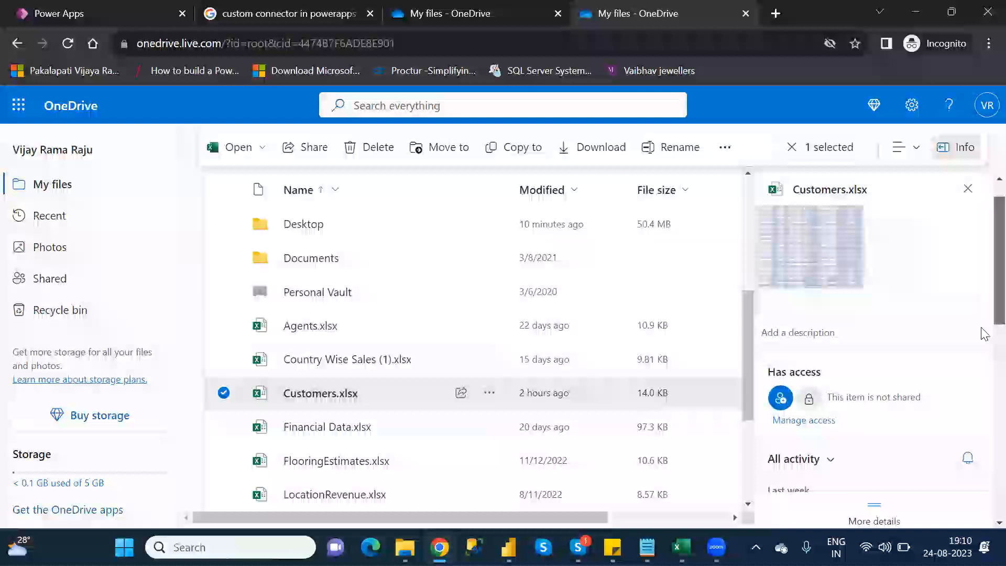
pyautogui.scroll(-5, 983, 446)
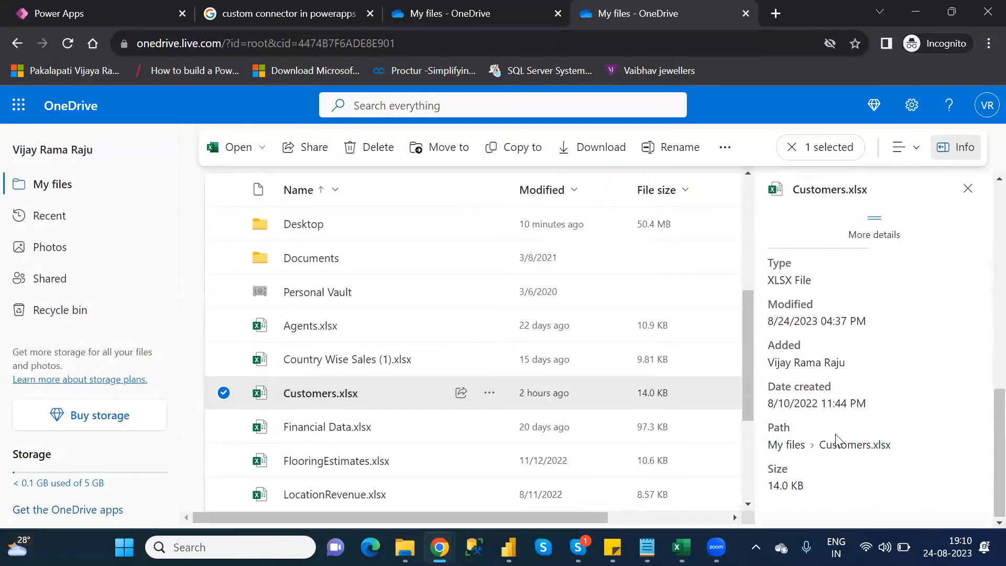
# - Open Customers.xlsx in Excel for the web, copy its full web address, and close the workbook
pyautogui.click(352, 393)
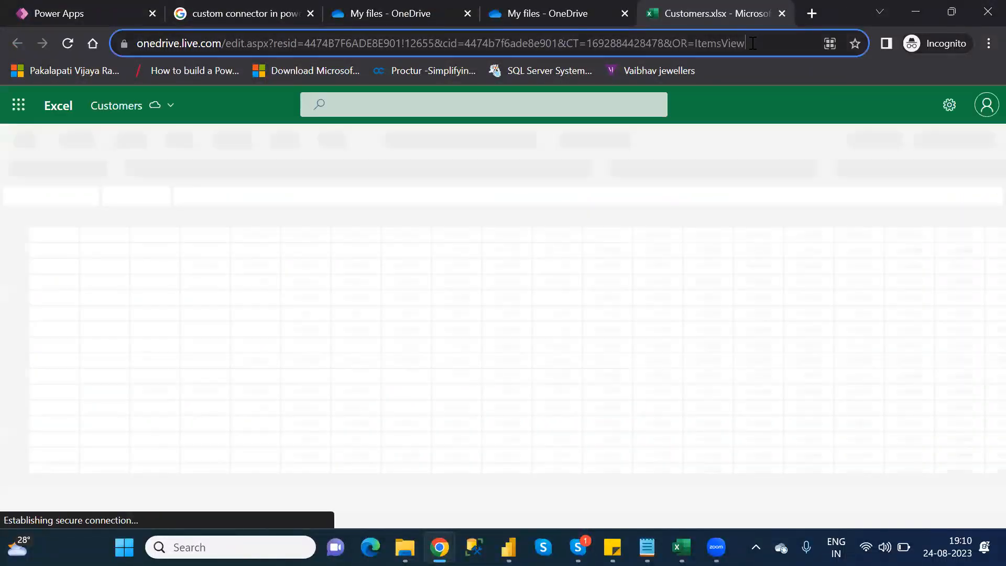
pyautogui.click(753, 43)
pyautogui.hotkey('ctrl', 'c')
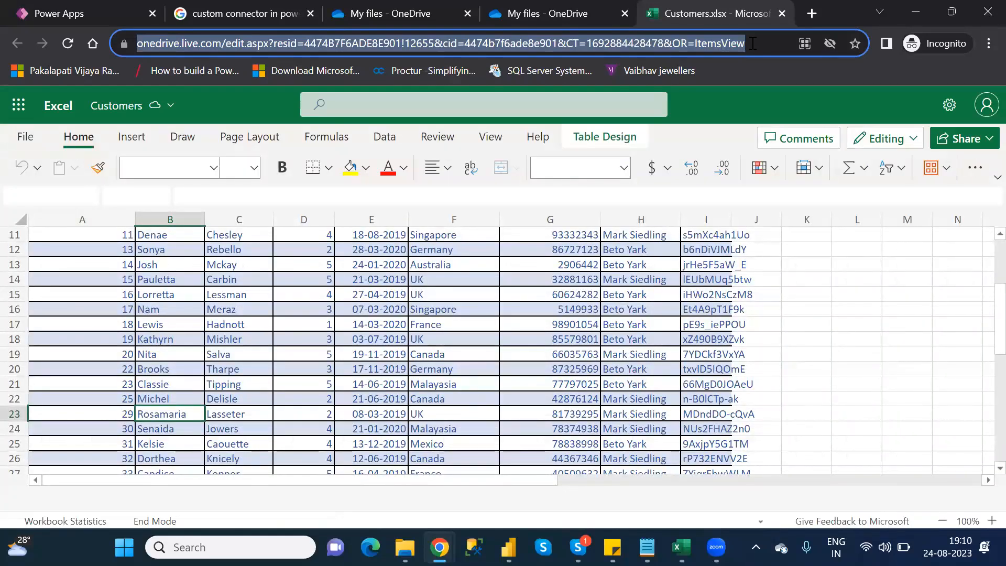
pyautogui.click(786, 15)
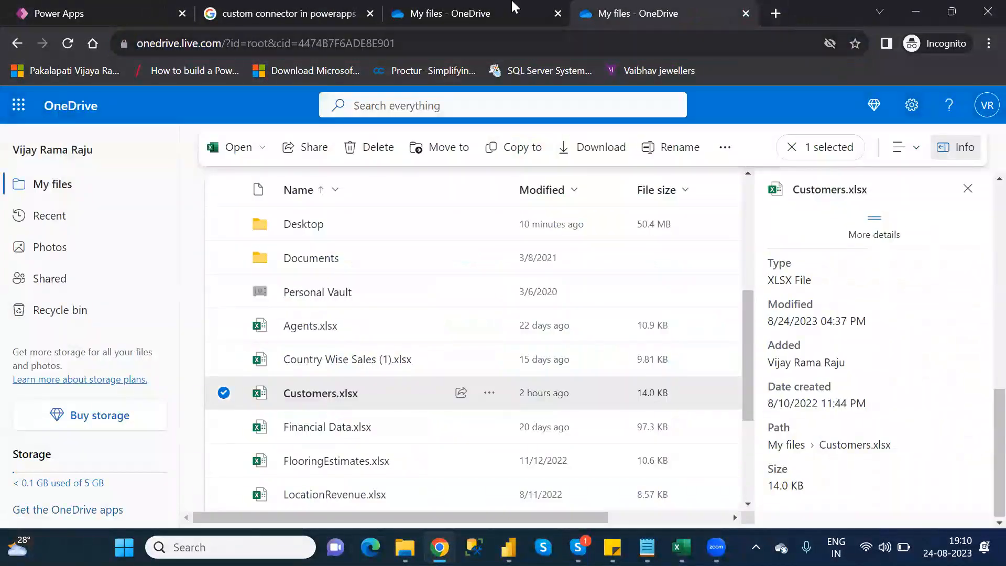
# - Return to Power Apps and paste the copied Customers.xlsx address between the quotation marks of the icon's Download formula
pyautogui.click(122, 15)
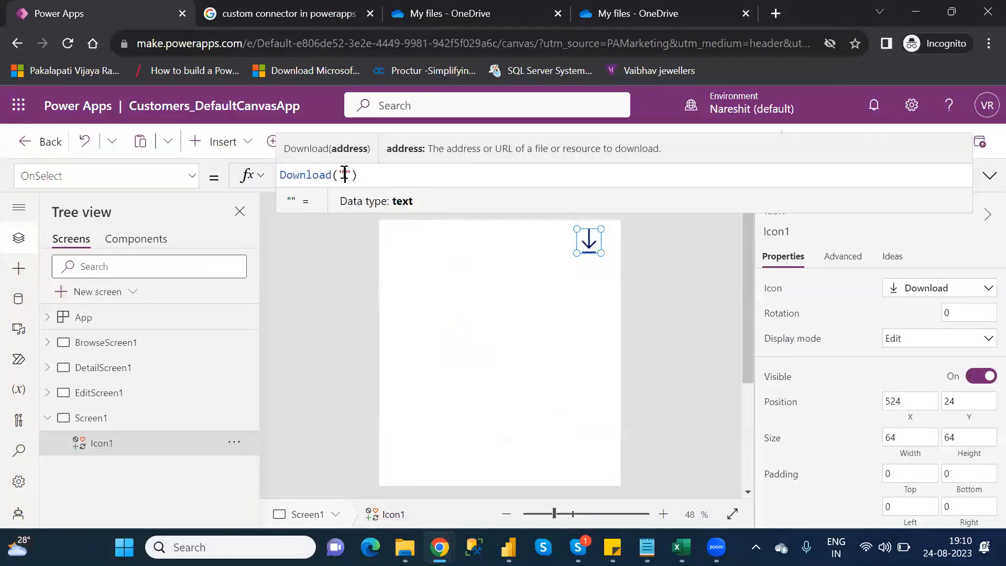
pyautogui.hotkey('ctrl', 'v')
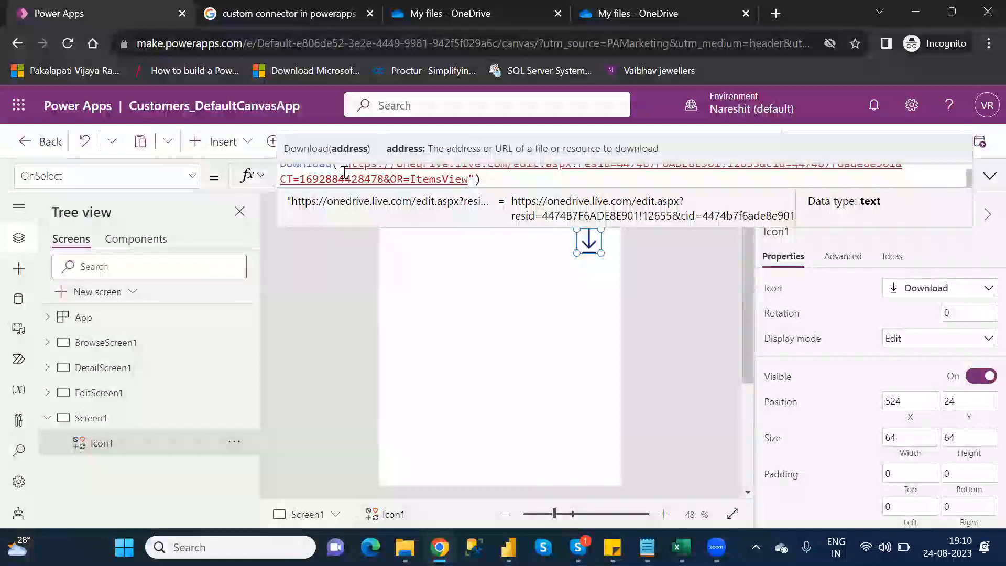
pyautogui.click(557, 351)
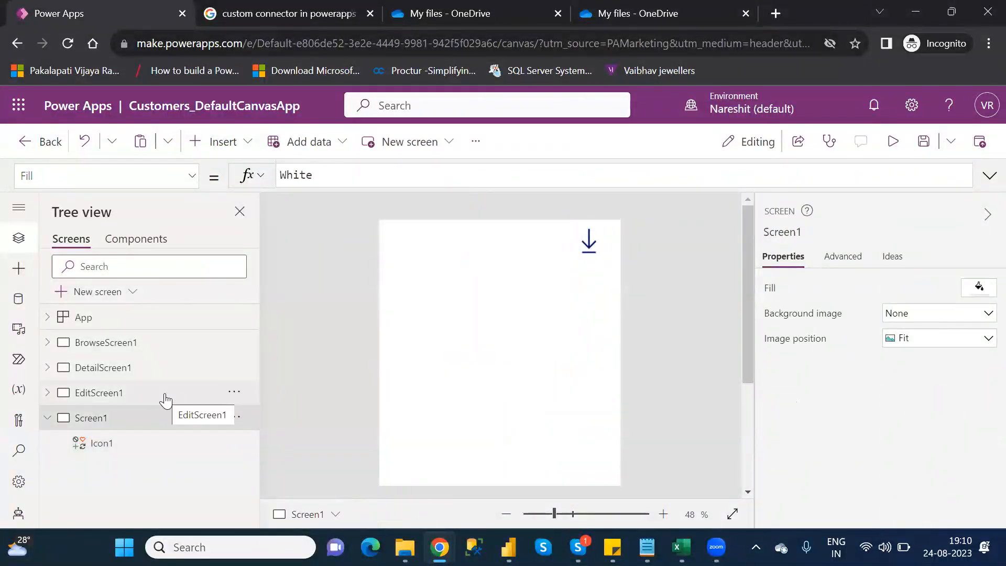
# - Save Customers_DefaultCanvasApp and publish this version without a description
pyautogui.click(924, 151)
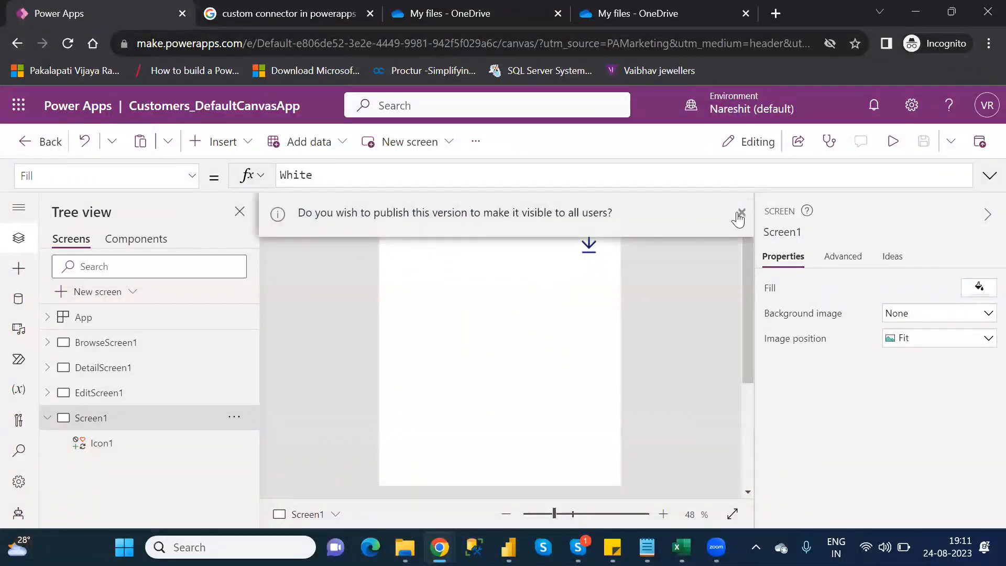
pyautogui.click(741, 213)
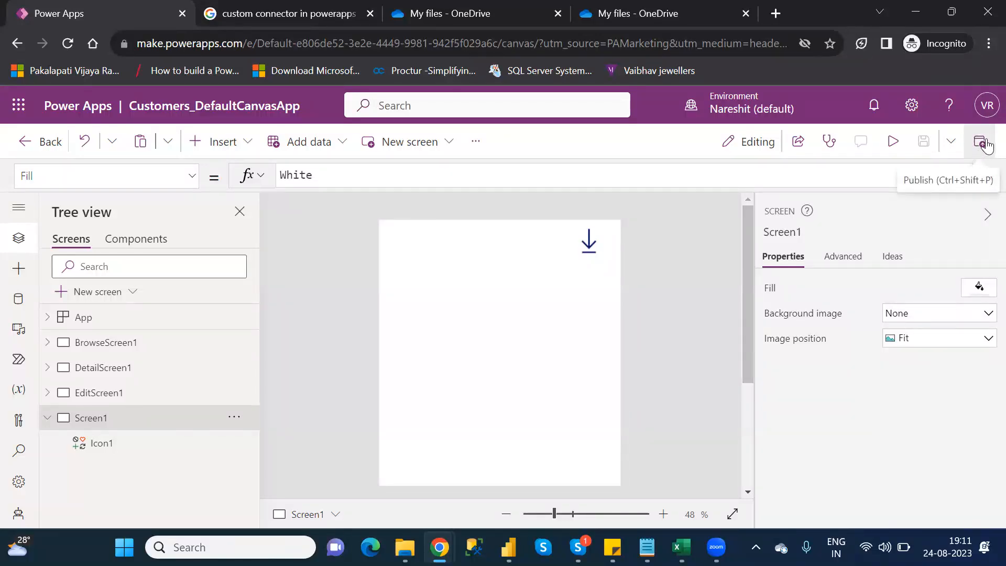
pyautogui.click(978, 150)
pyautogui.click(977, 151)
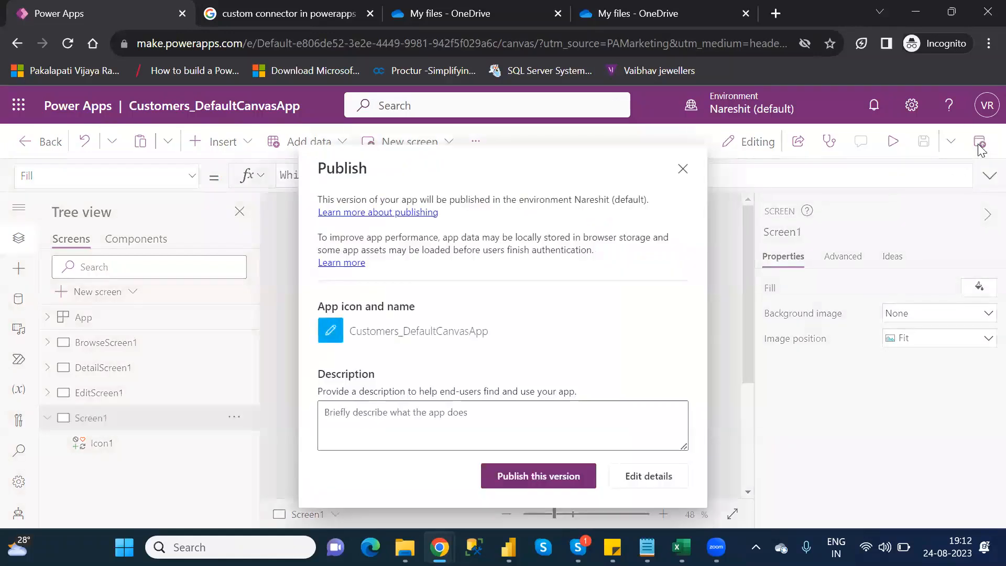
pyautogui.click(526, 482)
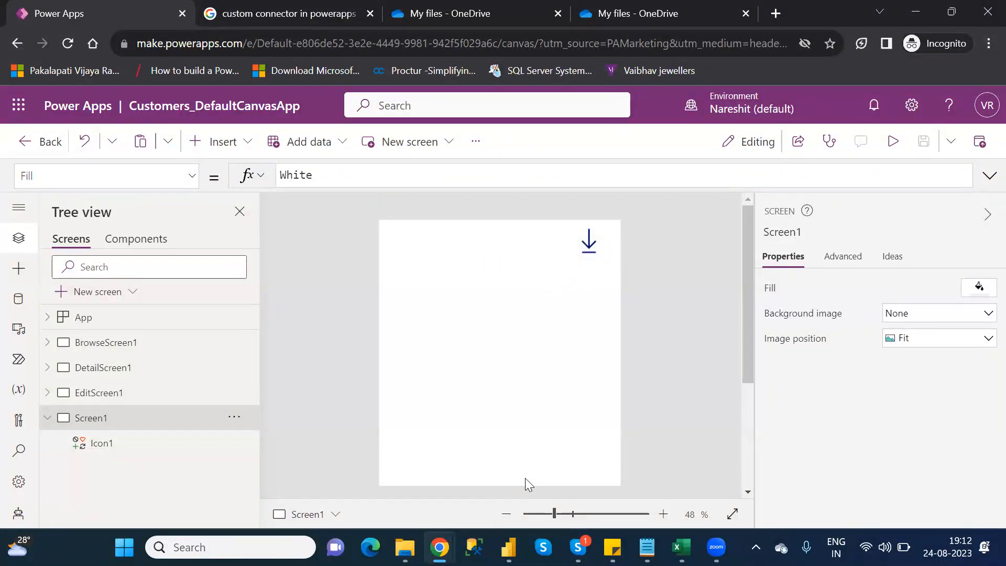
pyautogui.click(985, 146)
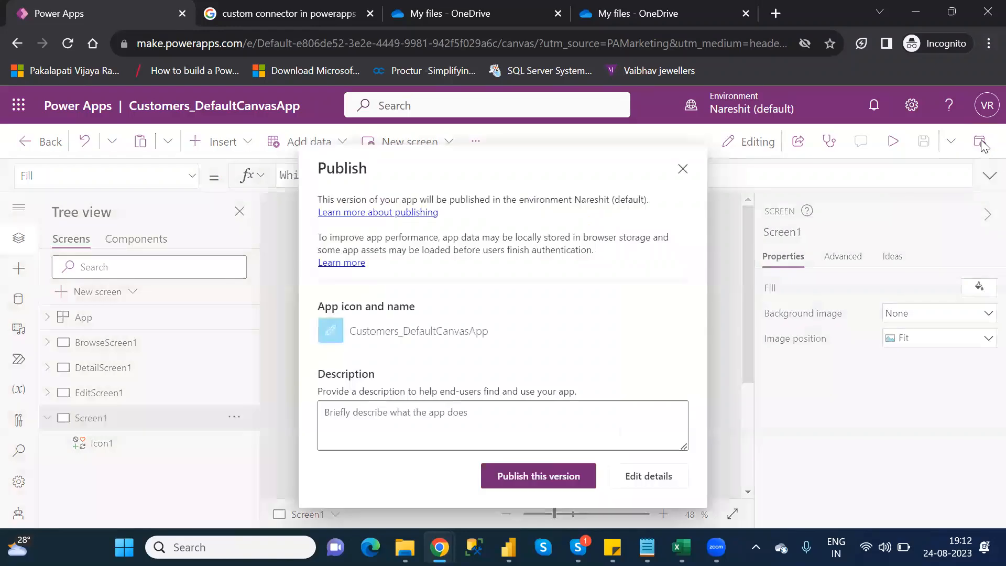
pyautogui.click(527, 478)
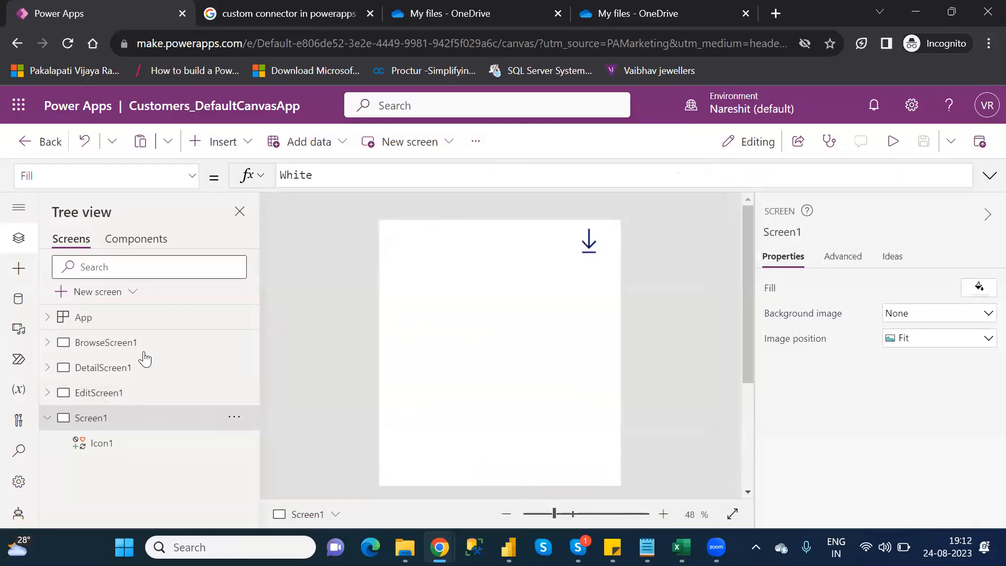
# - Insert a Right icon on EditScreen1 and place it in the header beside the check mark, at about X 480, Y 12
pyautogui.click(116, 394)
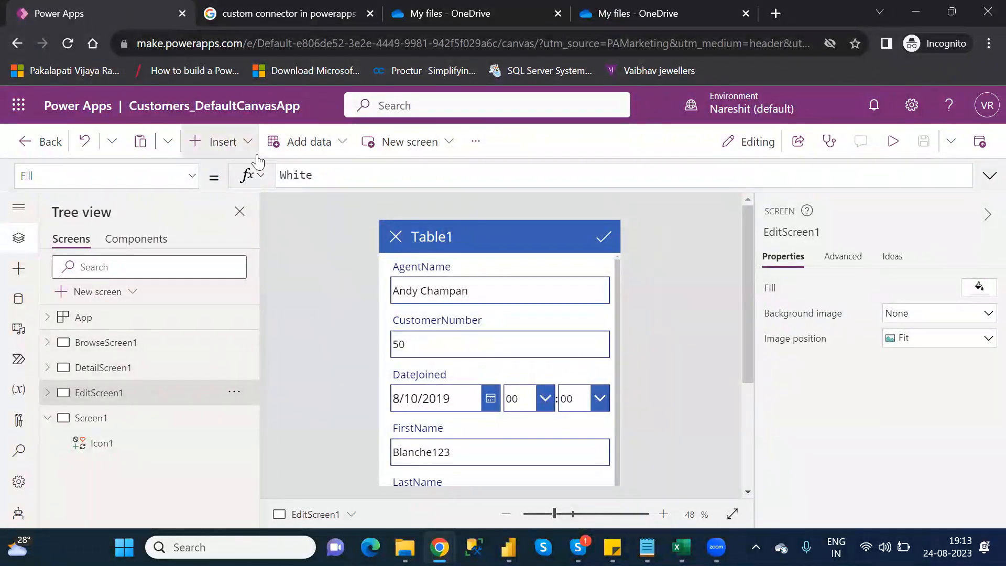
pyautogui.click(239, 144)
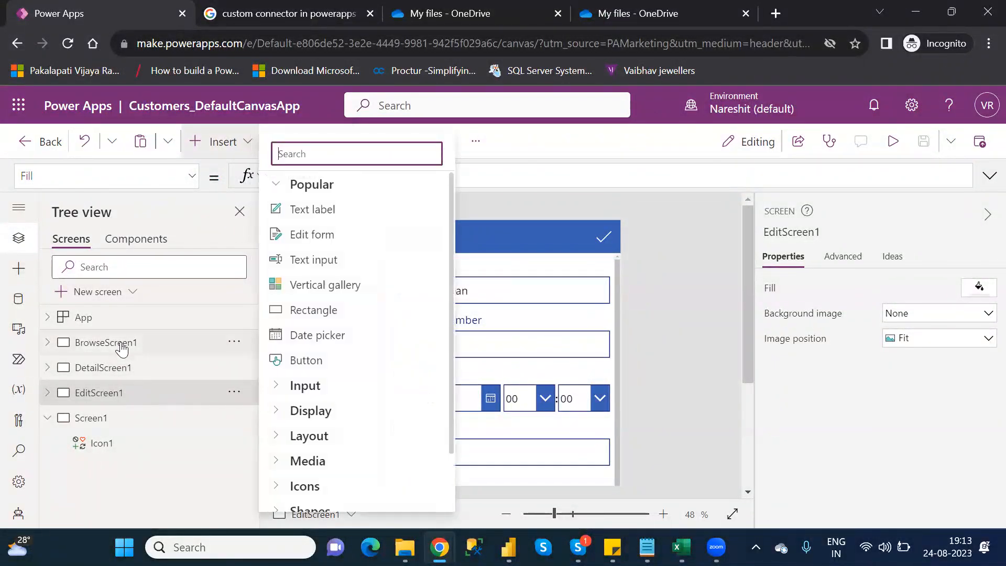
pyautogui.click(111, 427)
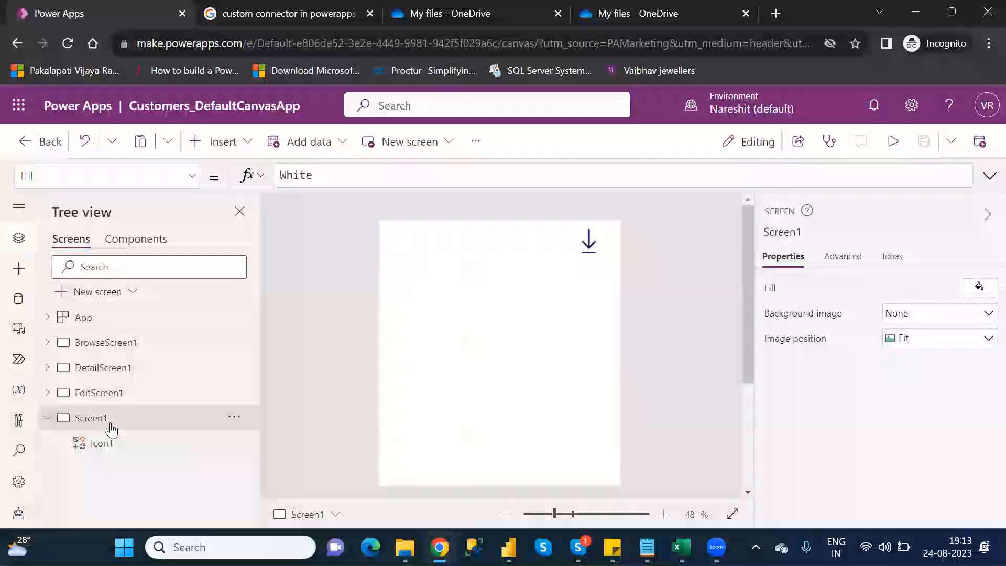
pyautogui.click(128, 402)
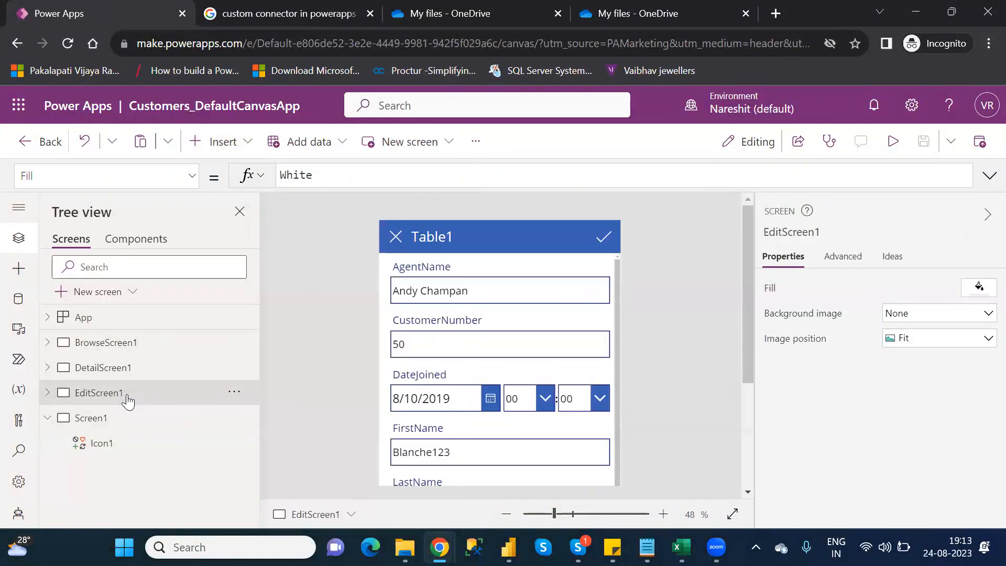
pyautogui.click(236, 141)
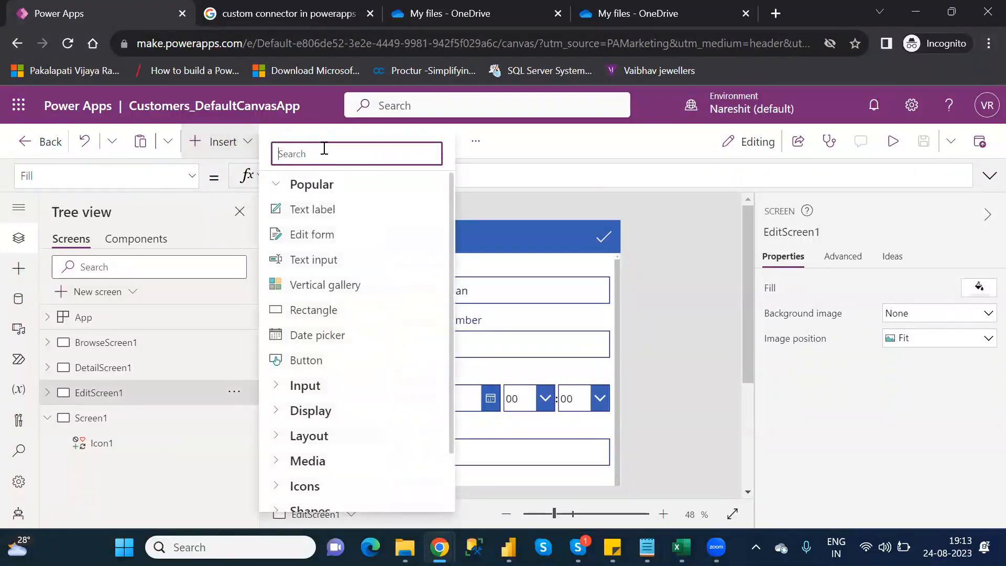
pyautogui.write('rig')
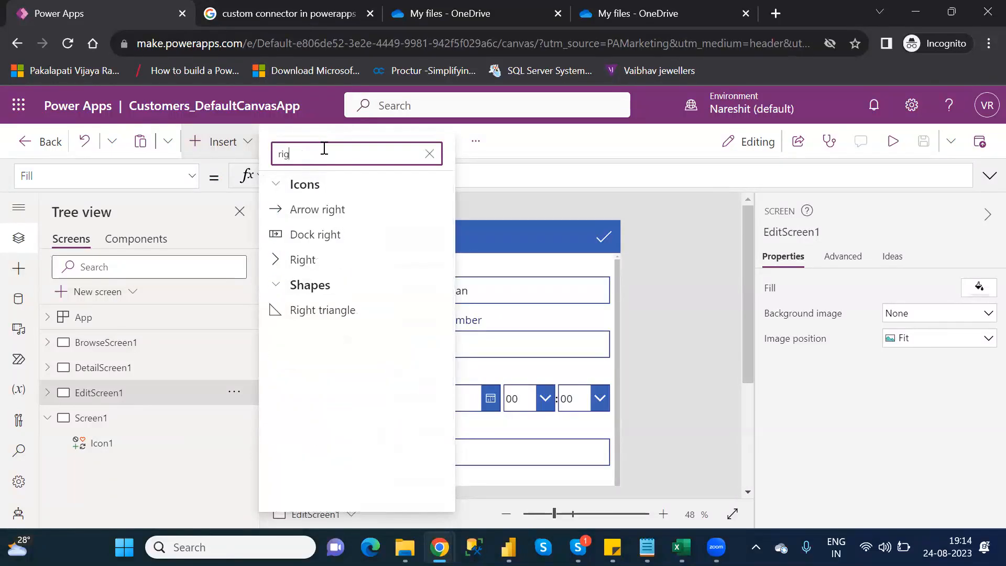
pyautogui.click(321, 260)
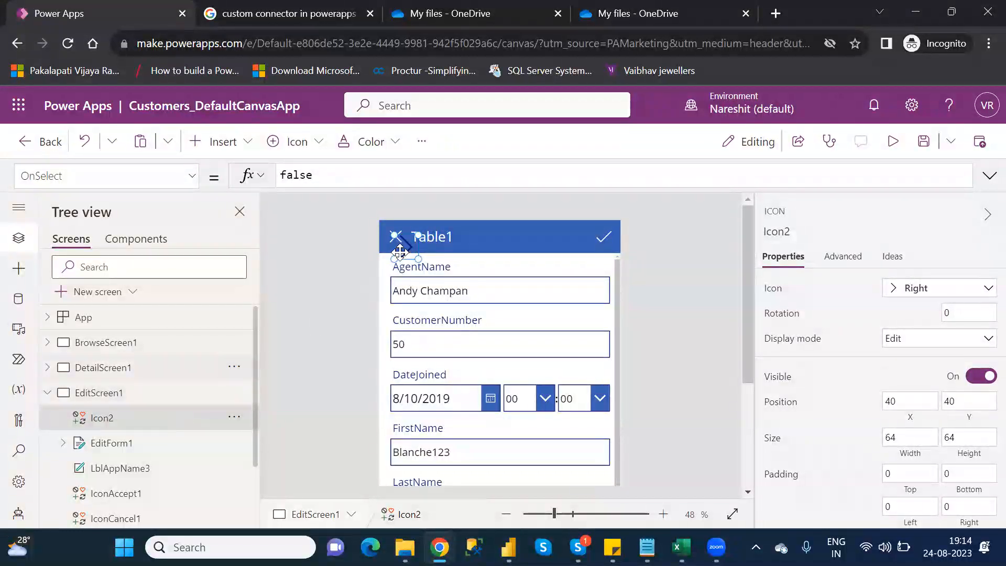
pyautogui.moveTo(402, 251); pyautogui.dragTo(567, 240)
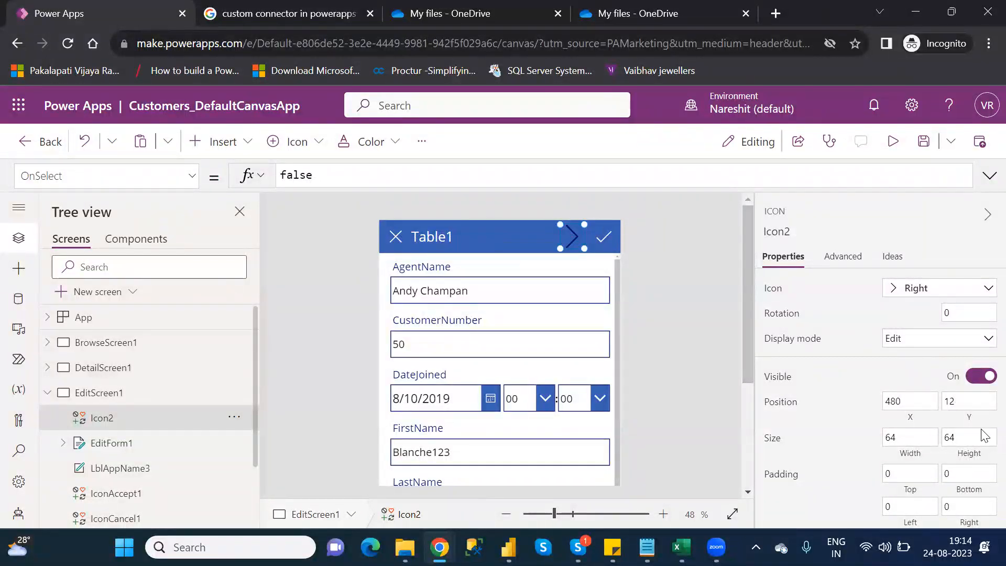
# - Set the EditScreen1 Right icon's color to white and select its OnSelect formula for editing
pyautogui.scroll(-3, 985, 451)
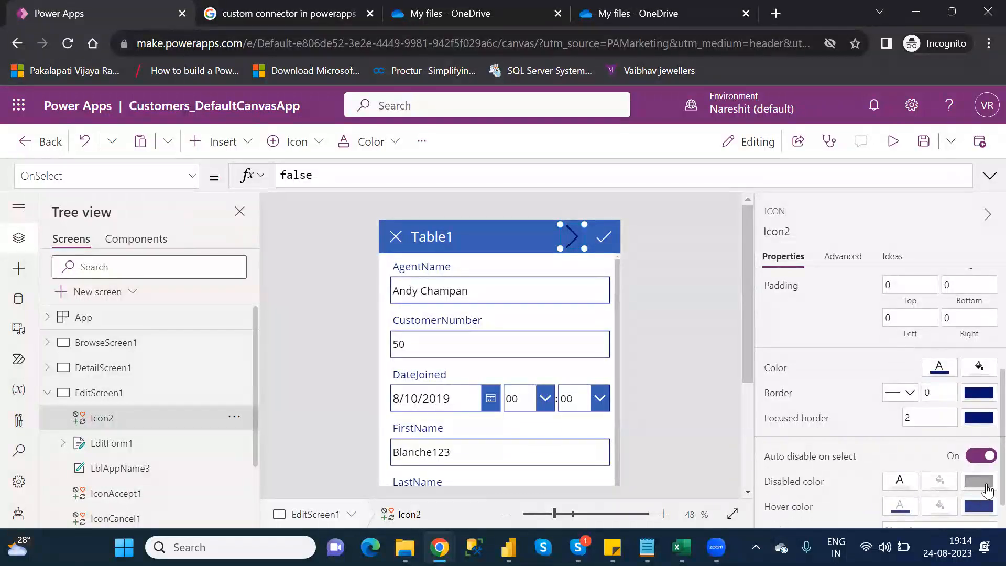
pyautogui.click(943, 375)
pyautogui.click(679, 469)
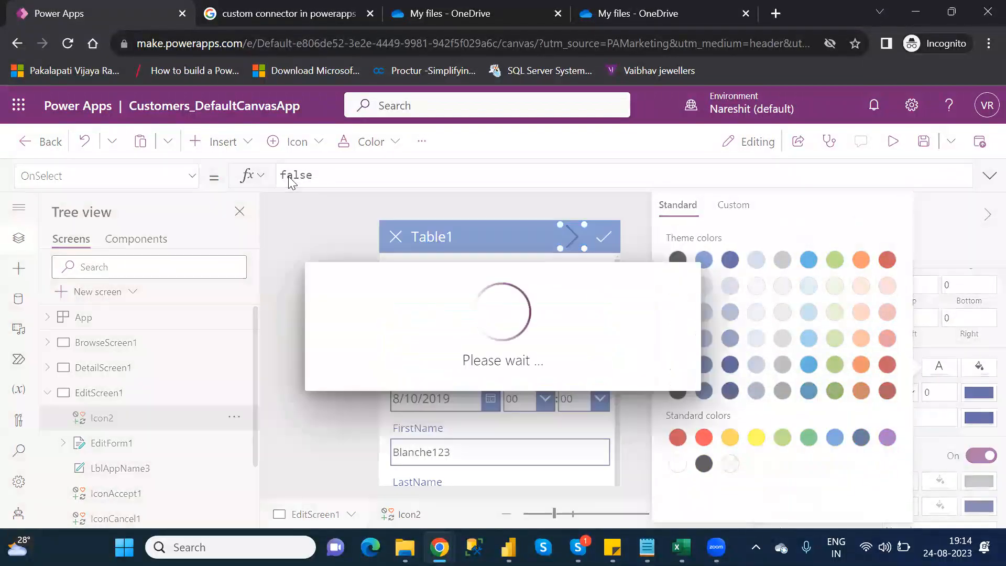
pyautogui.click(290, 177)
pyautogui.doubleClick(290, 176)
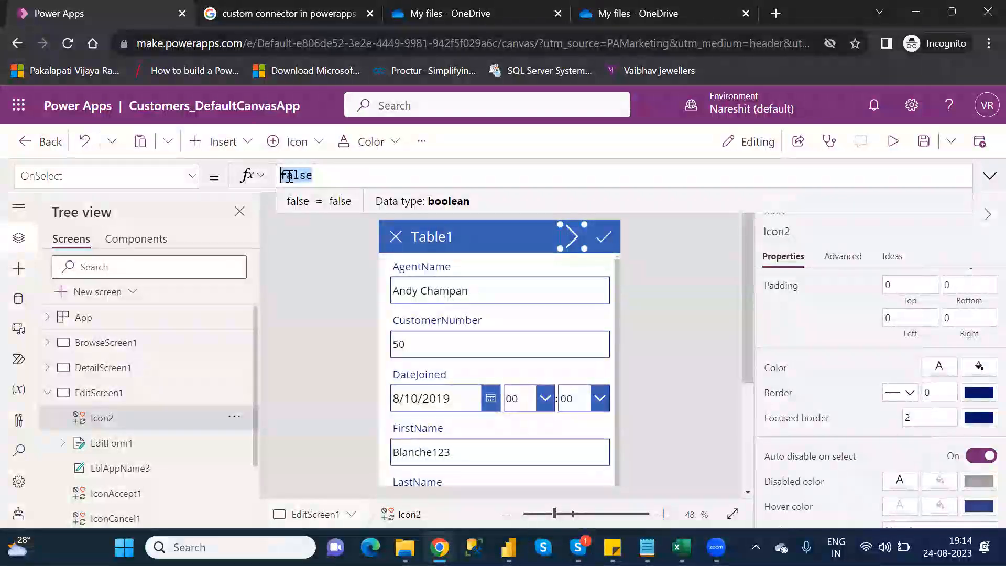
# - Check Screen1, then delete the Right icon from the EditScreen1 header
pyautogui.click(48, 394)
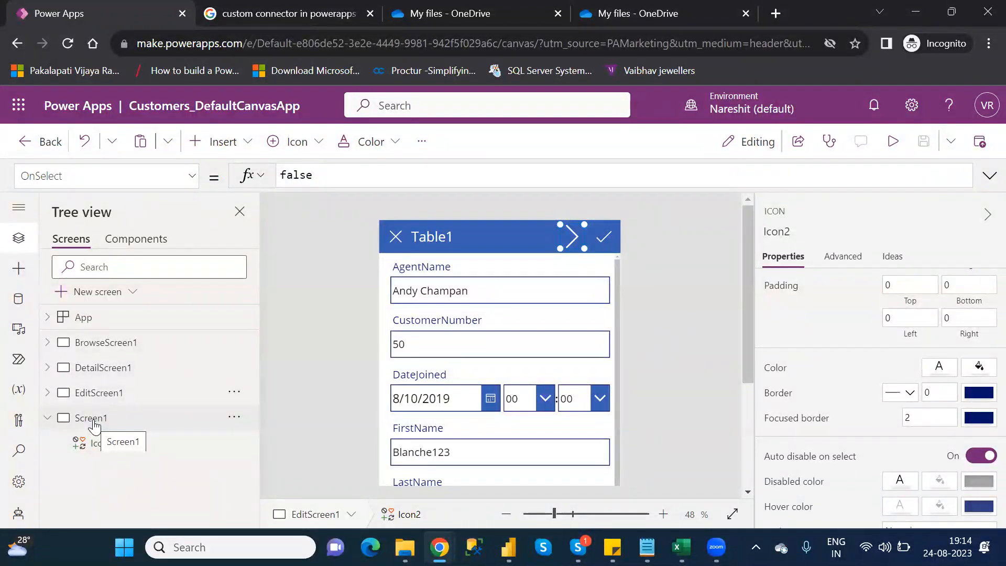
pyautogui.click(93, 424)
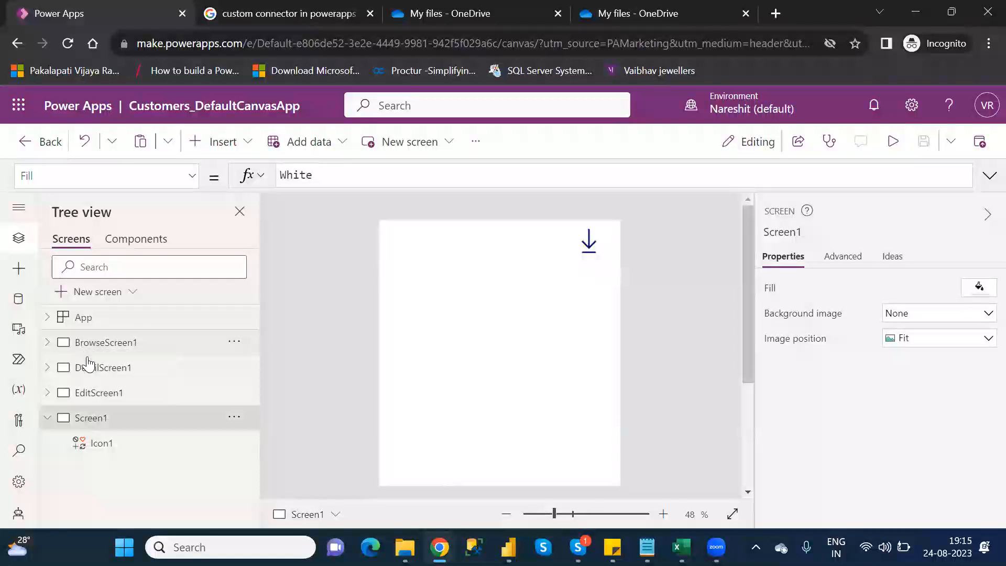
pyautogui.click(121, 403)
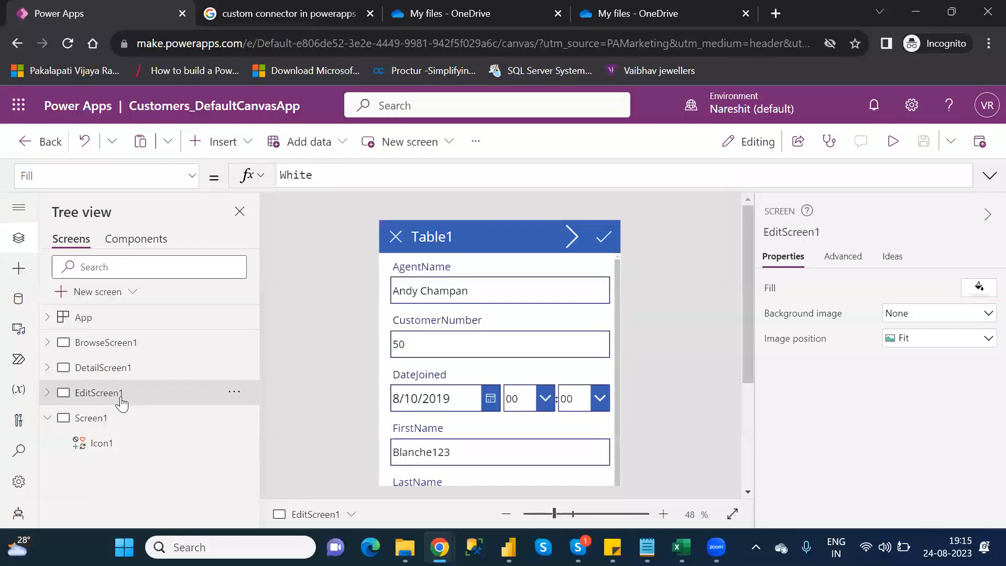
pyautogui.click(571, 236)
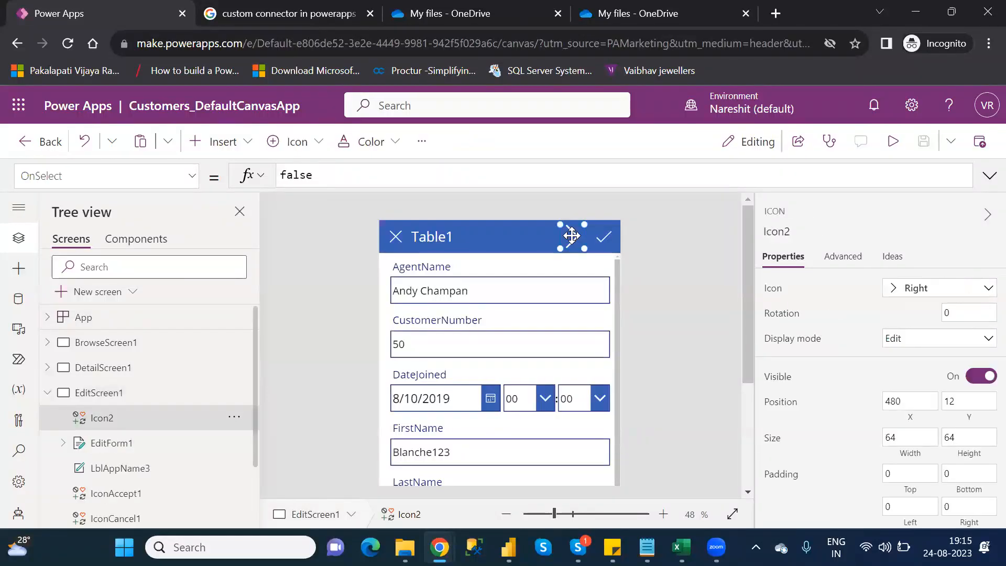
pyautogui.press('Delete')
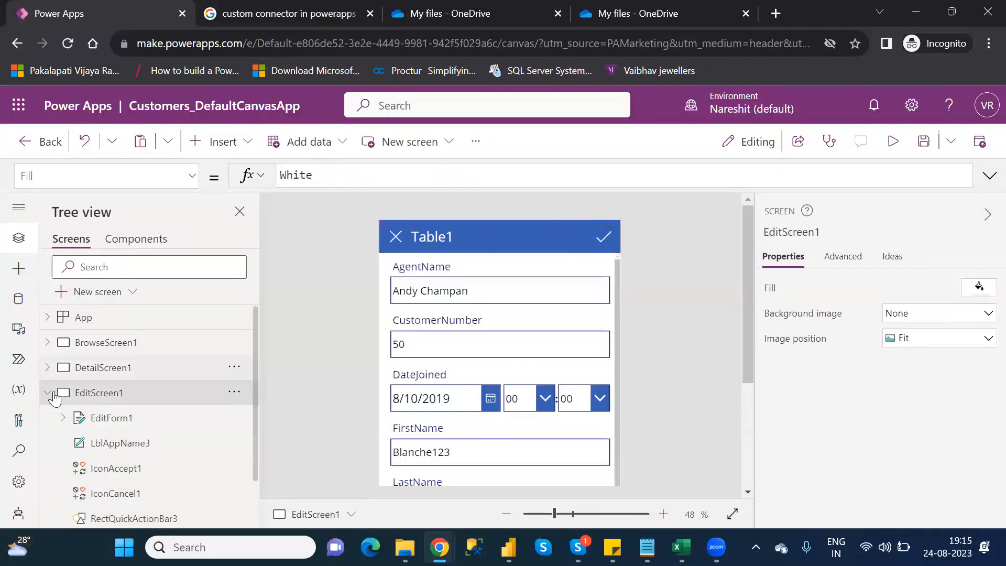
pyautogui.click(48, 393)
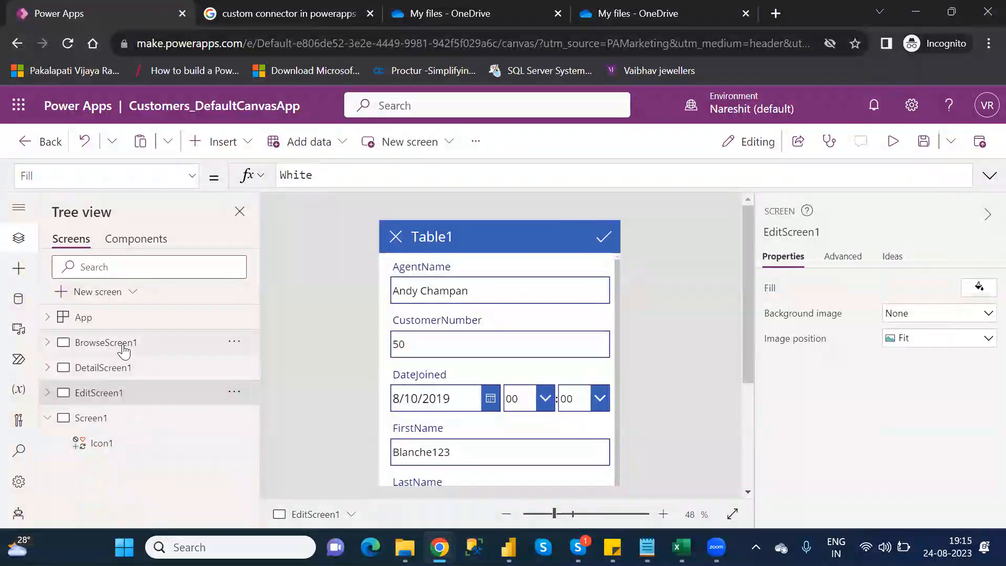
# - Insert a Right icon on BrowseScreen1
pyautogui.click(124, 347)
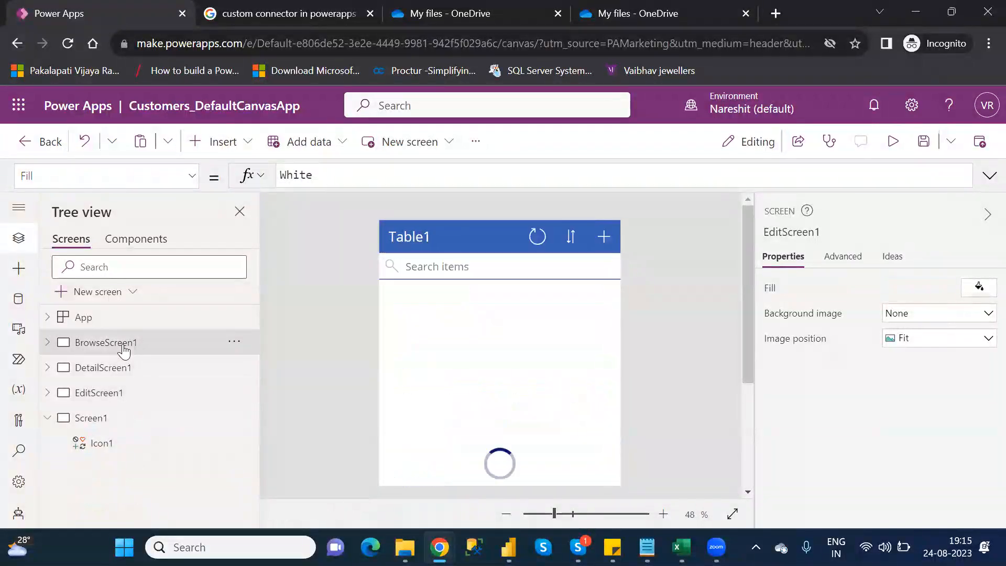
pyautogui.click(231, 149)
pyautogui.write('righ')
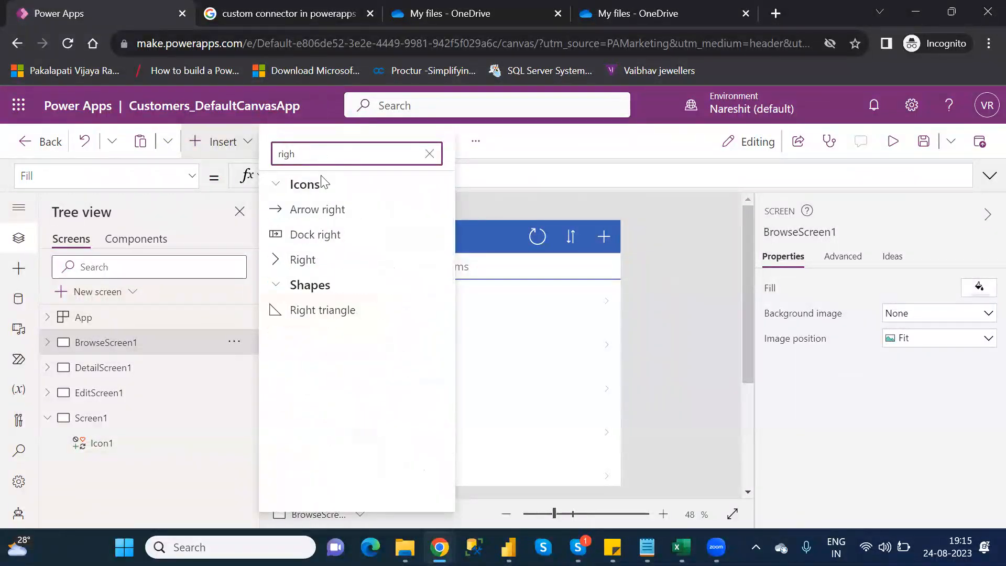
pyautogui.click(315, 259)
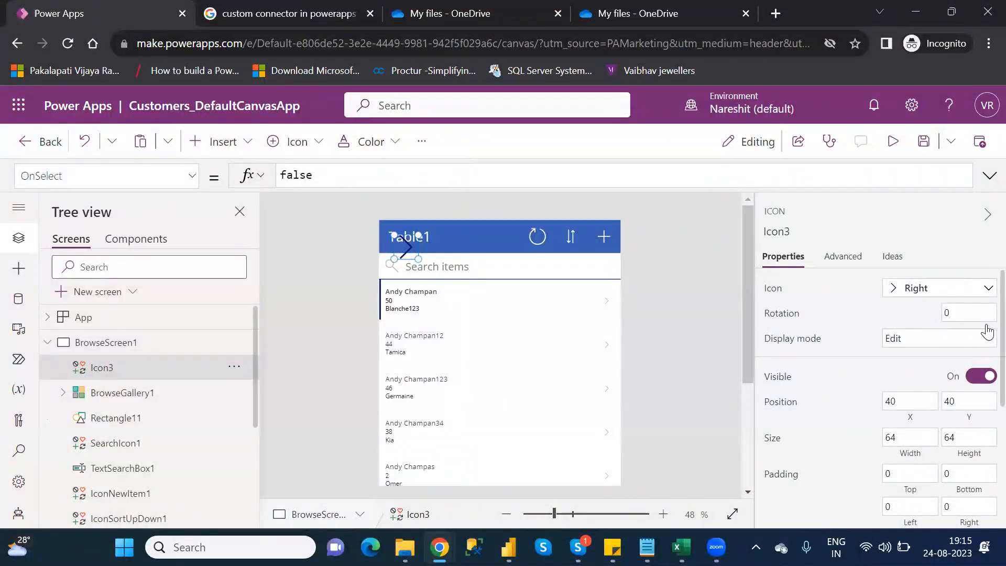
# - Color the BrowseScreen1 Right icon white and place it in the header just before the reload icon
pyautogui.scroll(-3, 983, 335)
pyautogui.click(939, 394)
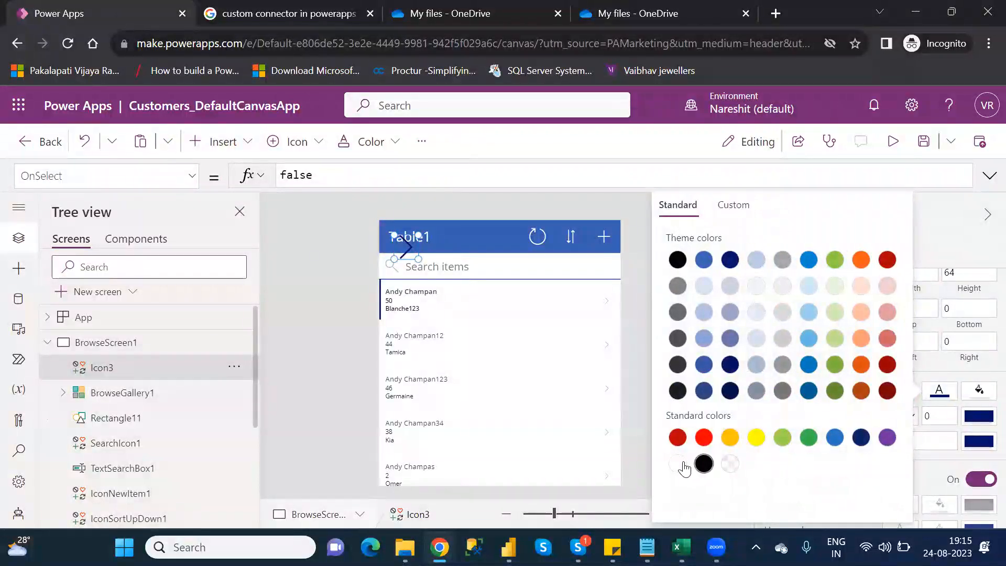
pyautogui.click(677, 463)
pyautogui.moveTo(449, 244); pyautogui.dragTo(493, 237)
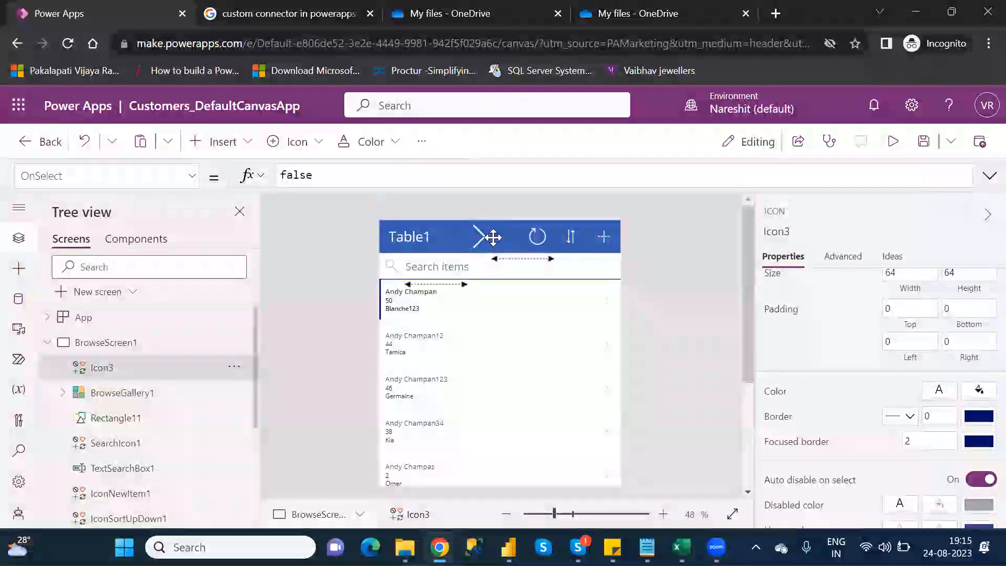
# - Set the OnSelect formula of the BrowseScreen1 Right icon to Navigate(Screen1)
pyautogui.doubleClick(290, 174)
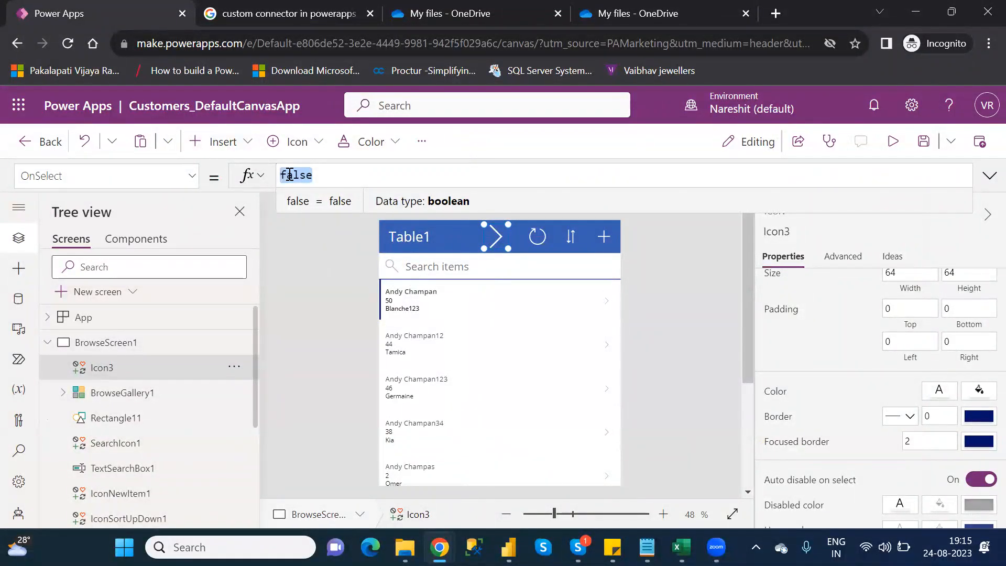
pyautogui.write('navi')
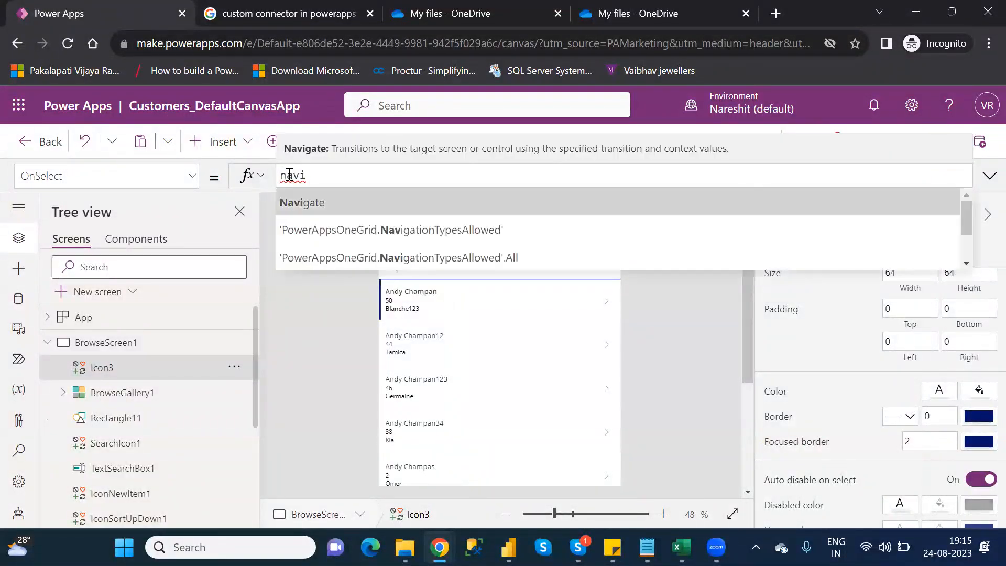
pyautogui.press('Tab')
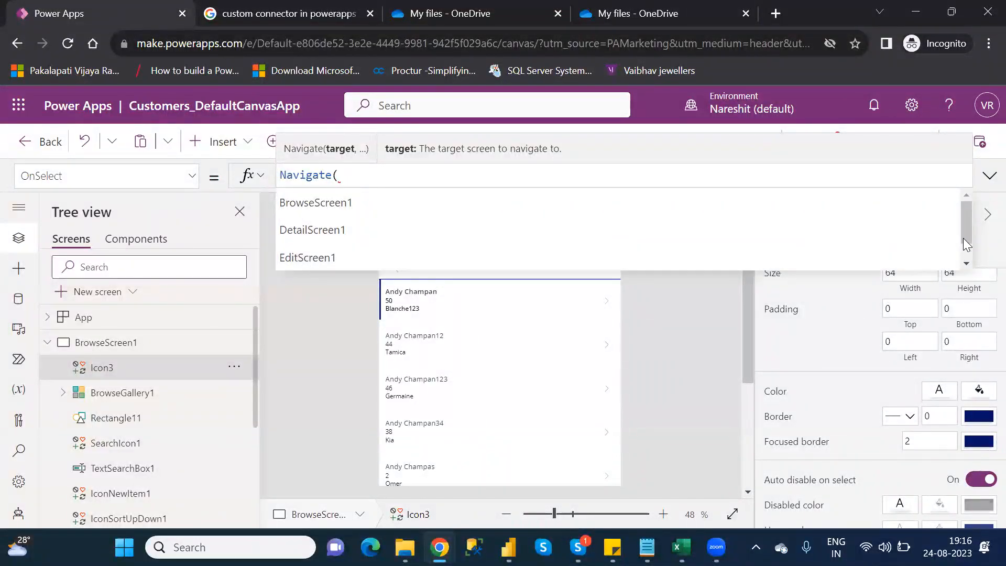
pyautogui.moveTo(965, 234); pyautogui.dragTo(973, 259)
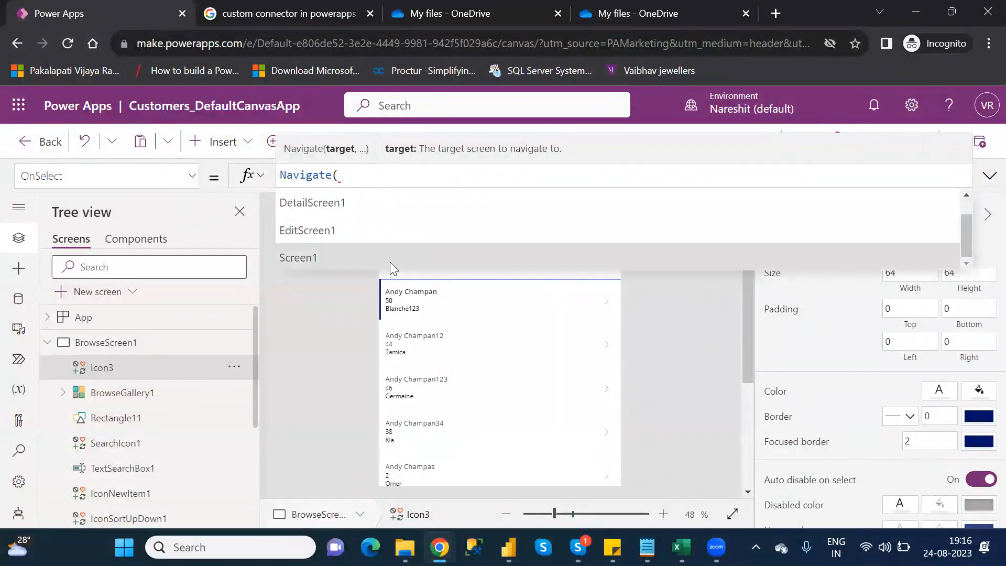
pyautogui.click(389, 262)
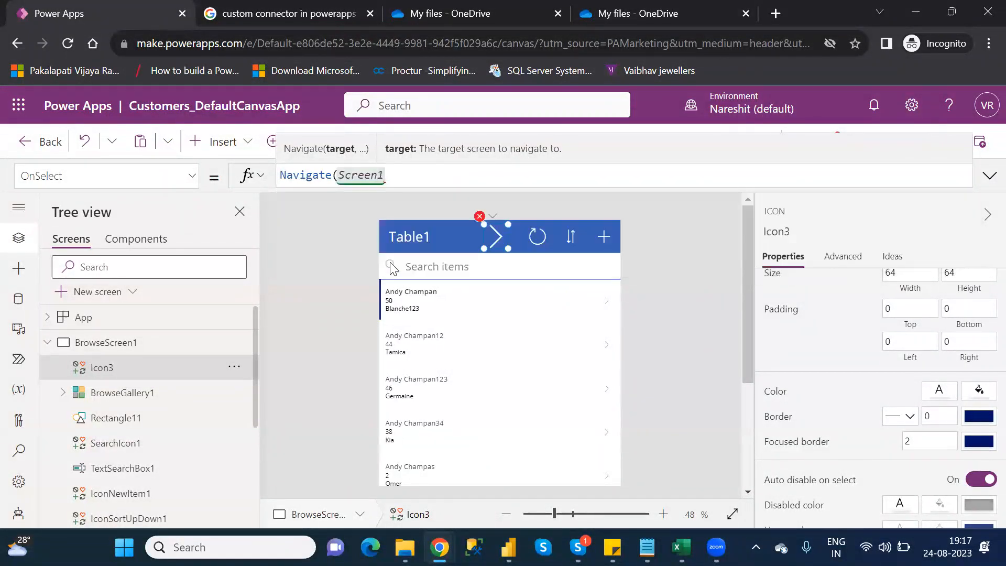
pyautogui.write(')')
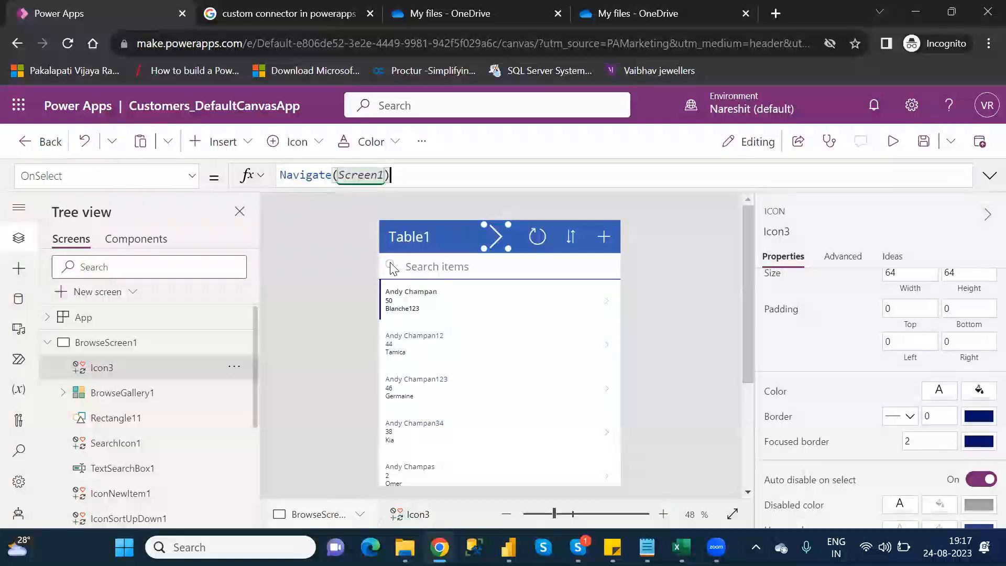
pyautogui.click(48, 346)
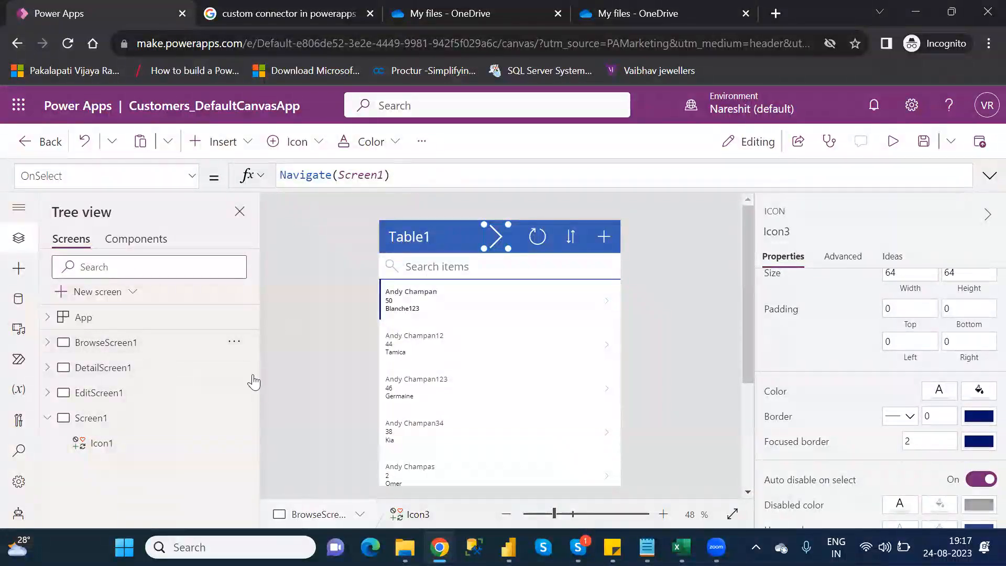
# - Insert a Left icon on Screen1 and place it in the canvas's upper-left corner at about X 6, Y 2
pyautogui.click(123, 428)
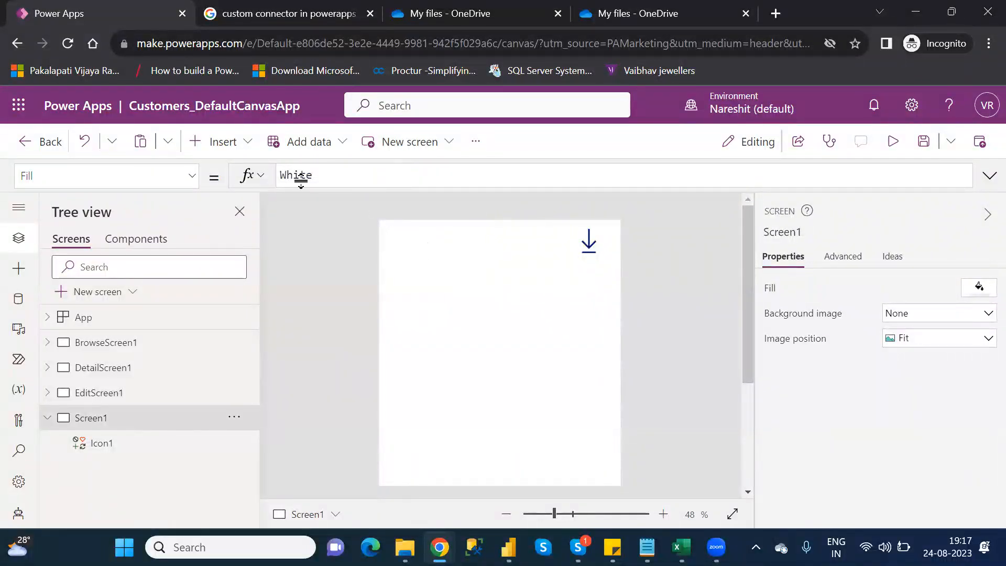
pyautogui.click(230, 146)
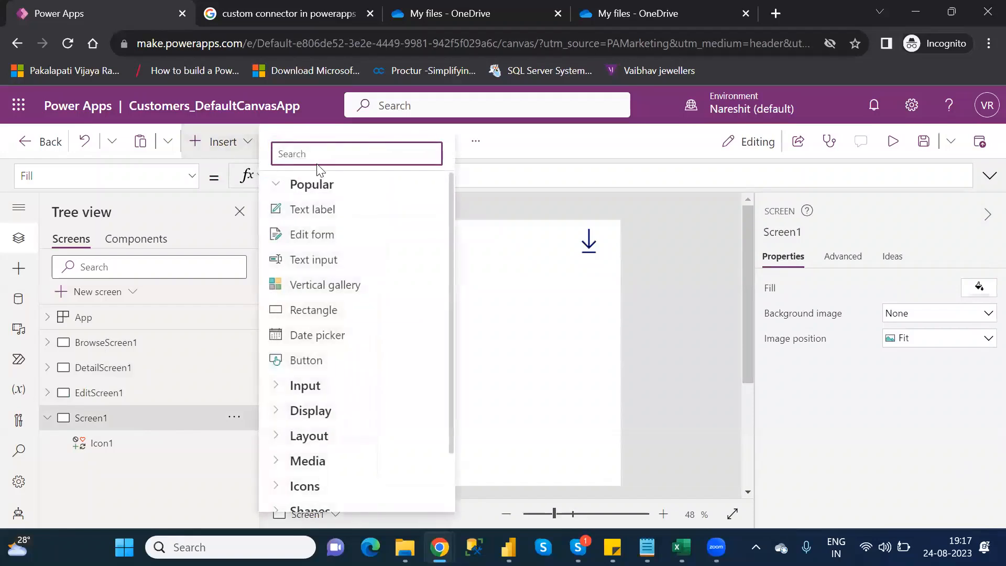
pyautogui.write('lef')
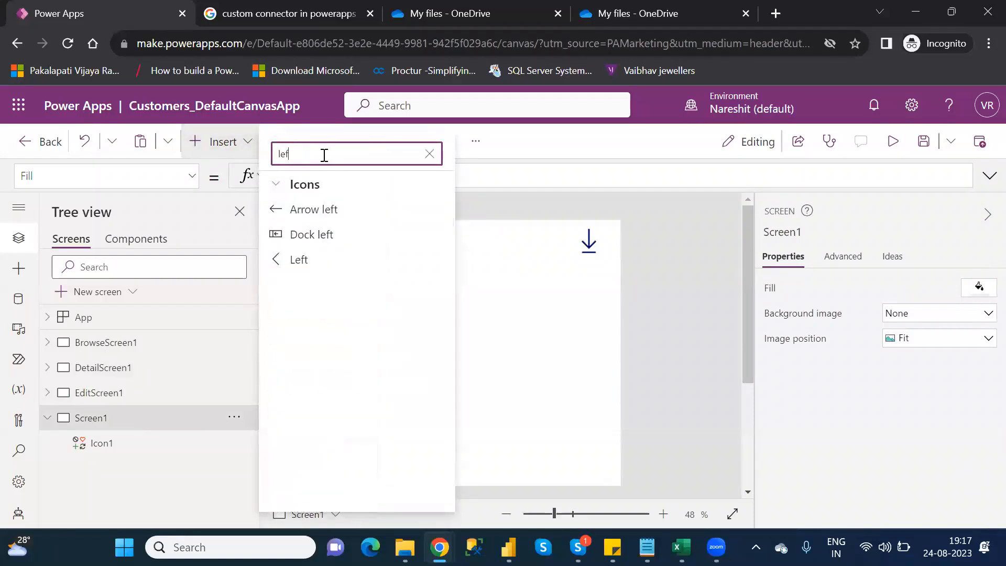
pyautogui.click(313, 258)
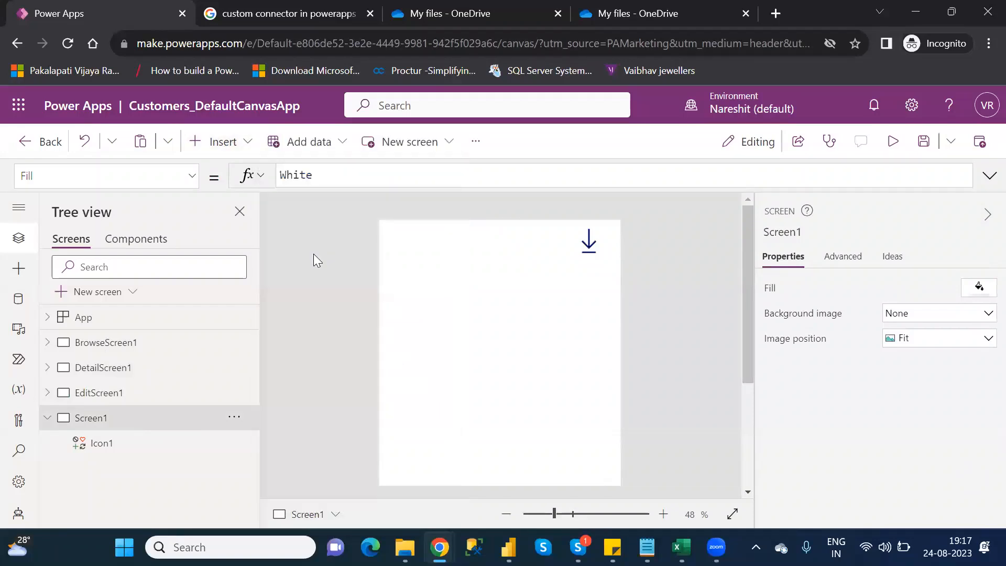
pyautogui.moveTo(406, 255); pyautogui.dragTo(391, 238)
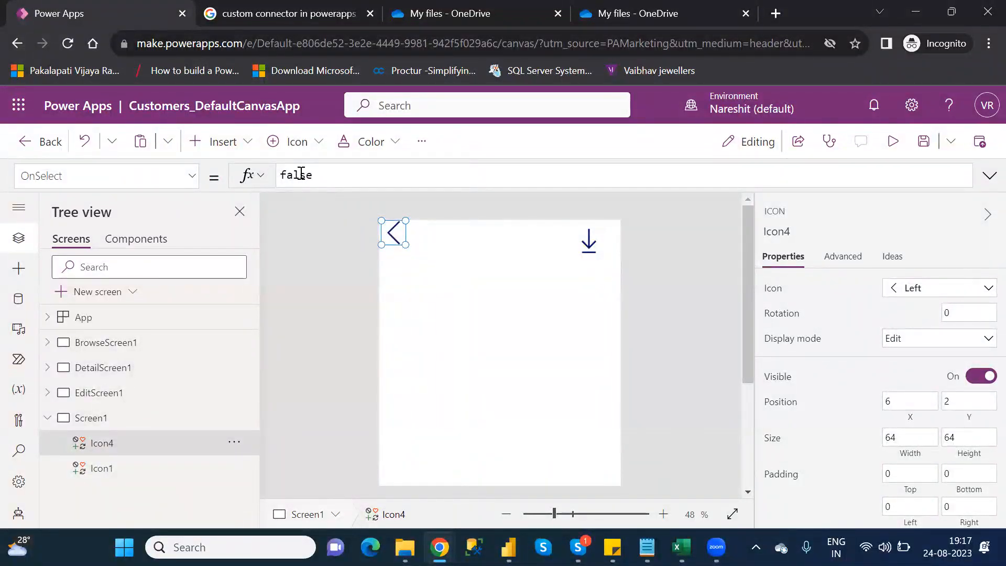
# - Set the OnSelect formula of the Left icon on Screen1 to Navigate(BrowseScreen1)
pyautogui.doubleClick(300, 173)
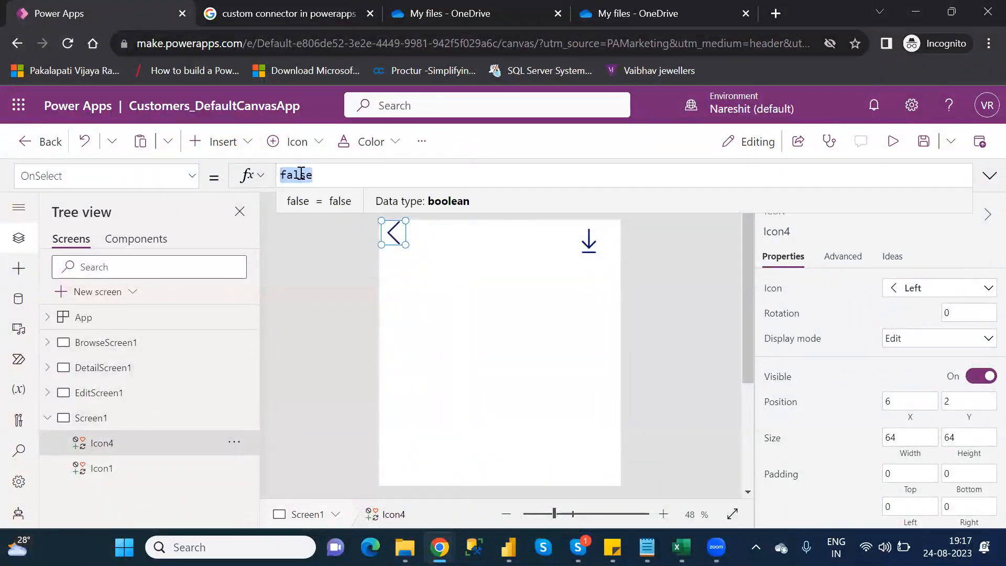
pyautogui.write('navi')
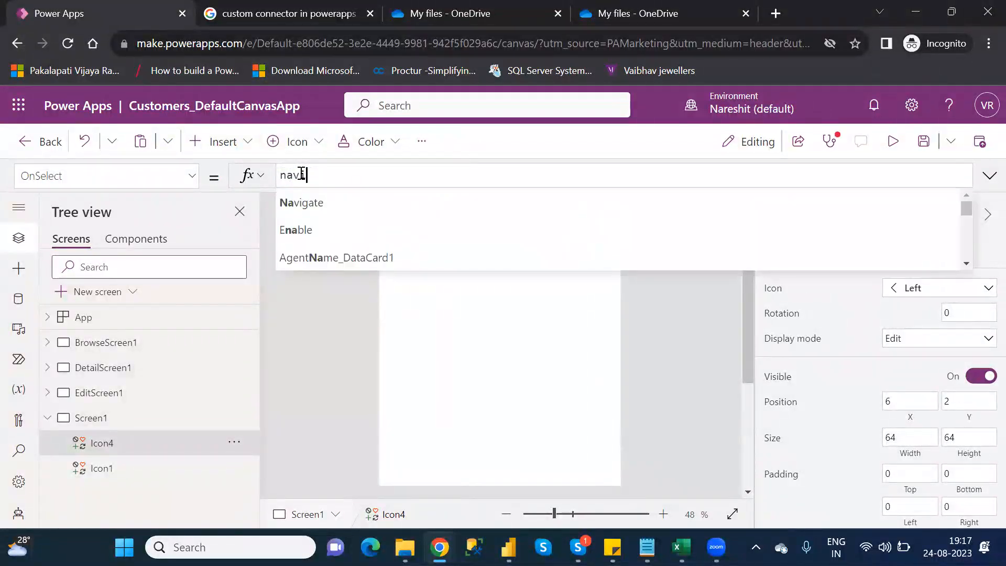
pyautogui.write('v')
pyautogui.press('Tab')
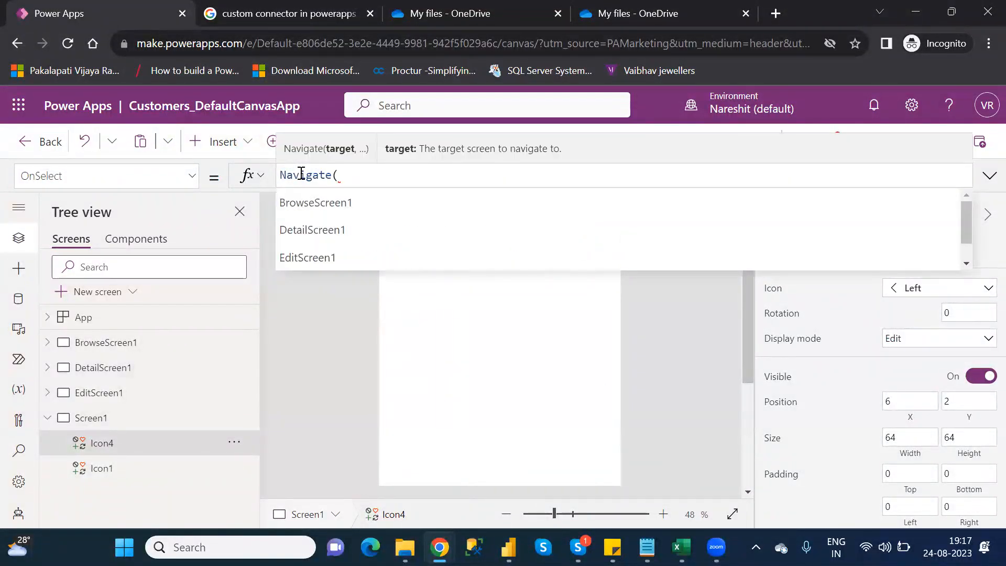
pyautogui.press('Down')
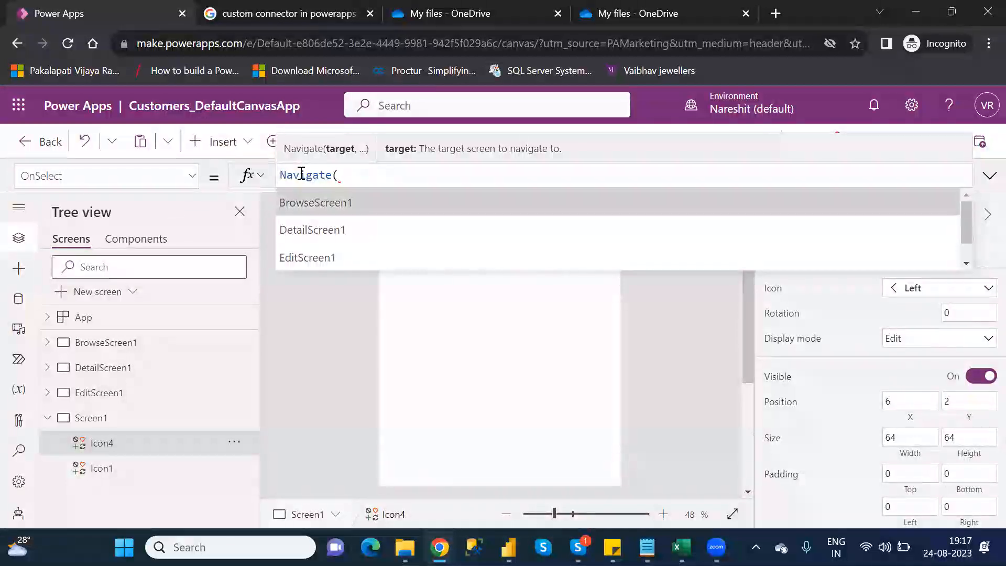
pyautogui.press('Tab')
pyautogui.write(')')
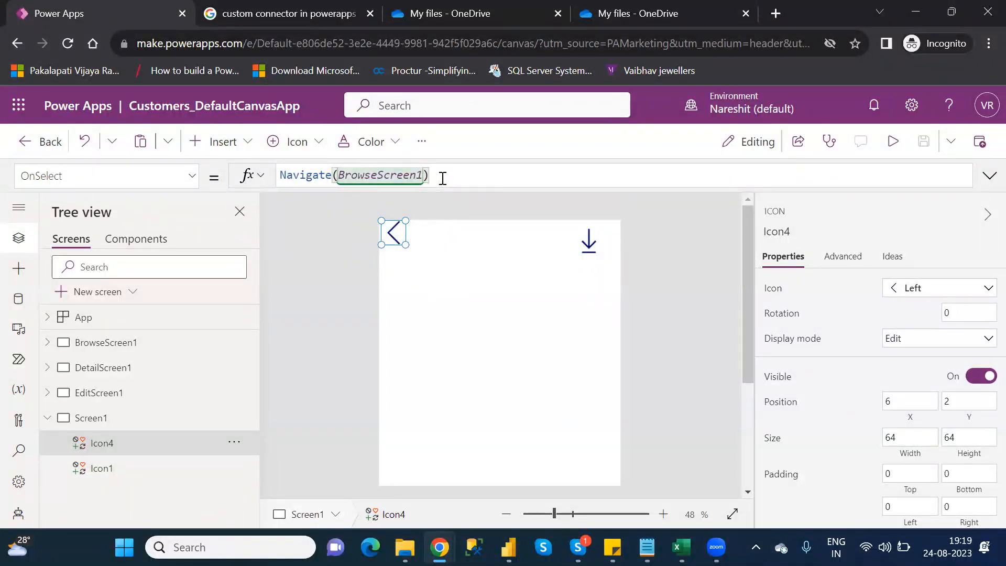
# - Replace the OnSelect formula of the Left icon on Screen1 with Back() and review both linked screens
pyautogui.press('BackSpace')
pyautogui.press('BackSpace')
pyautogui.press('BackSpace')
pyautogui.press('BackSpace')
pyautogui.press('BackSpace')
pyautogui.press('BackSpace')
pyautogui.press('BackSpace')
pyautogui.press('BackSpace')
pyautogui.press('BackSpace')
pyautogui.press('BackSpace')
pyautogui.press('BackSpace')
pyautogui.press('BackSpace')
pyautogui.press('BackSpace')
pyautogui.press('BackSpace')
pyautogui.press('BackSpace')
pyautogui.press('BackSpace')
pyautogui.press('BackSpace')
pyautogui.press('BackSpace')
pyautogui.press('BackSpace')
pyautogui.press('BackSpace')
pyautogui.press('BackSpace')
pyautogui.press('BackSpace')
pyautogui.press('BackSpace')
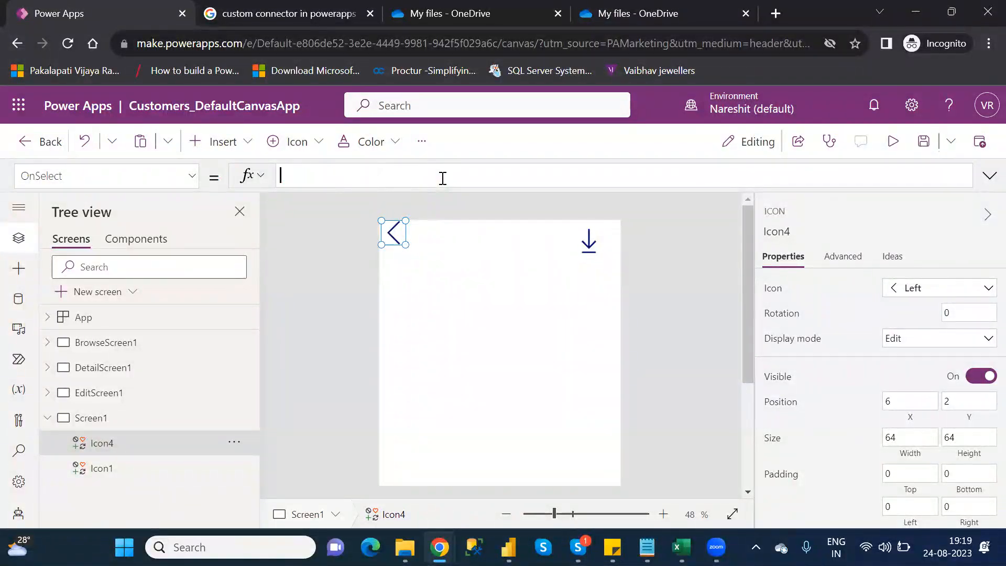
pyautogui.write('back')
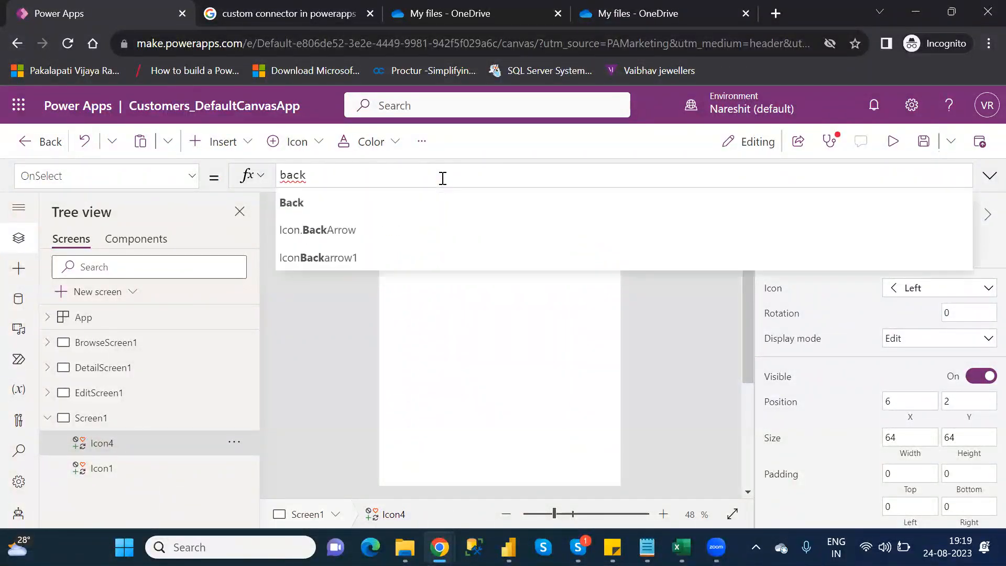
pyautogui.press('Tab')
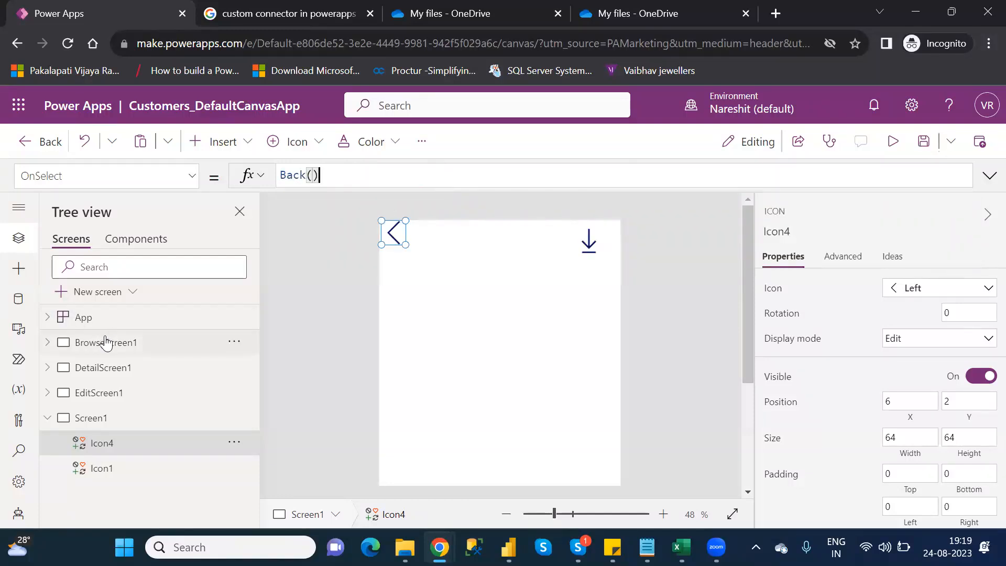
pyautogui.click(106, 342)
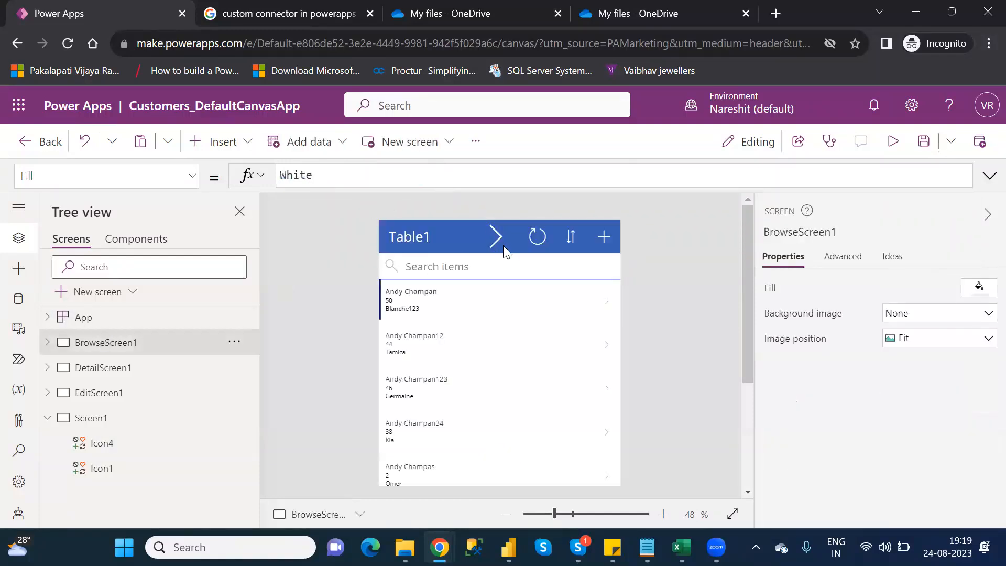
pyautogui.click(114, 419)
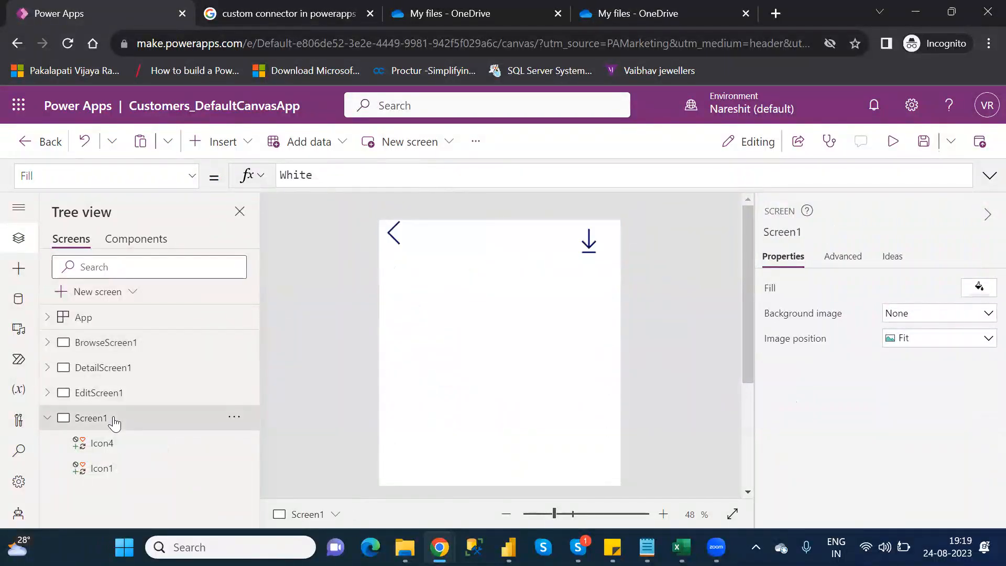
pyautogui.click(399, 235)
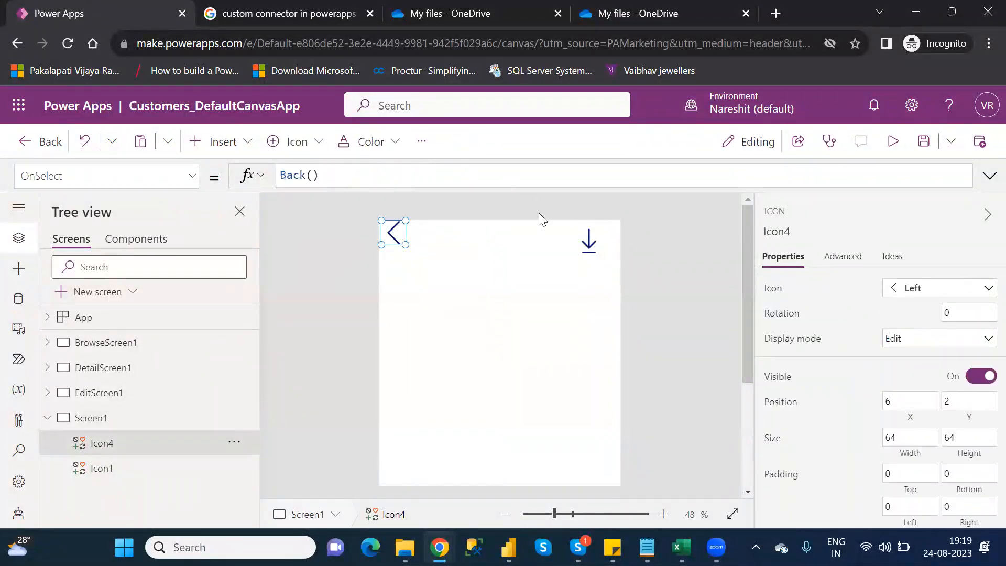
# - Save Customers_DefaultCanvasApp and publish this version
pyautogui.click(925, 145)
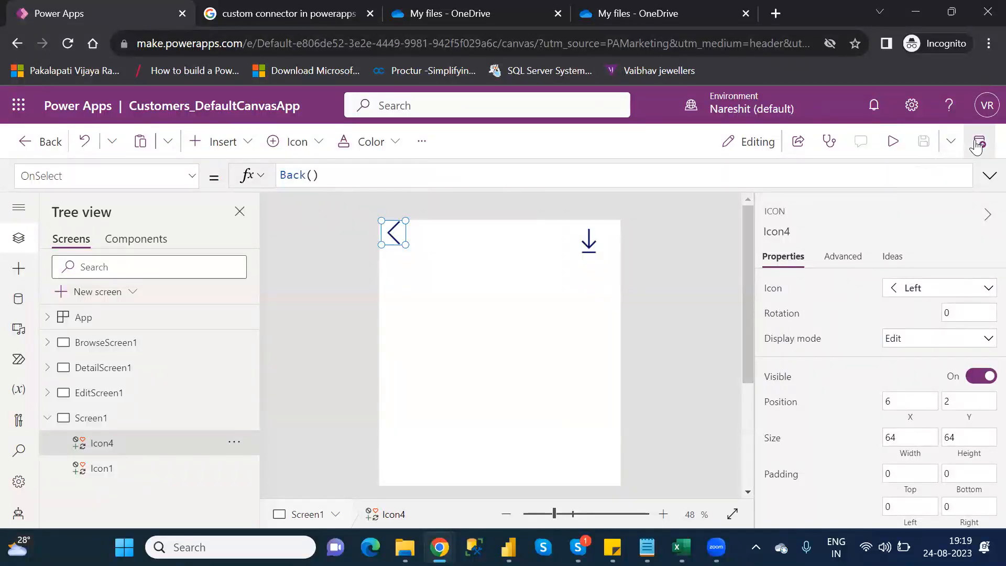
pyautogui.click(980, 143)
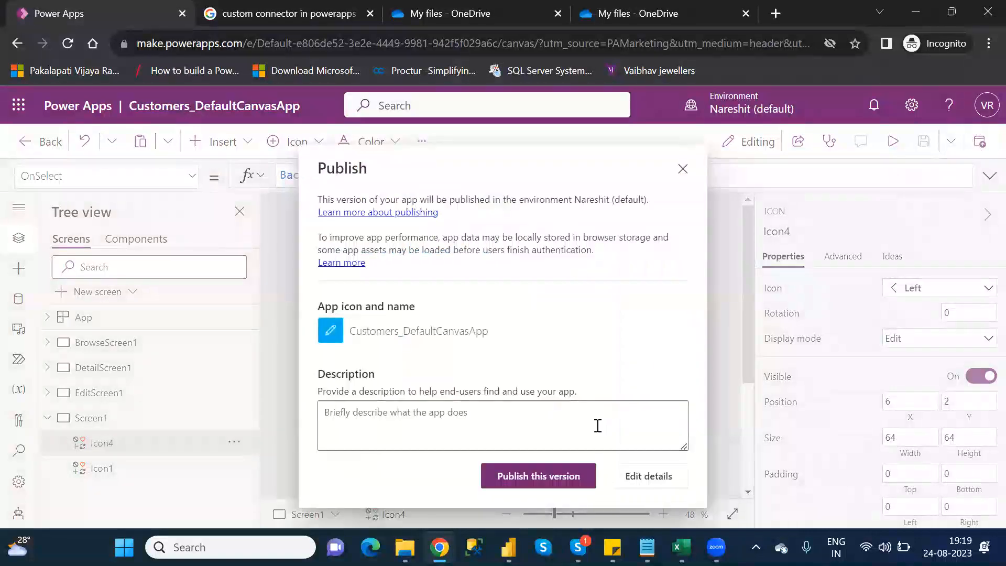
pyautogui.click(539, 476)
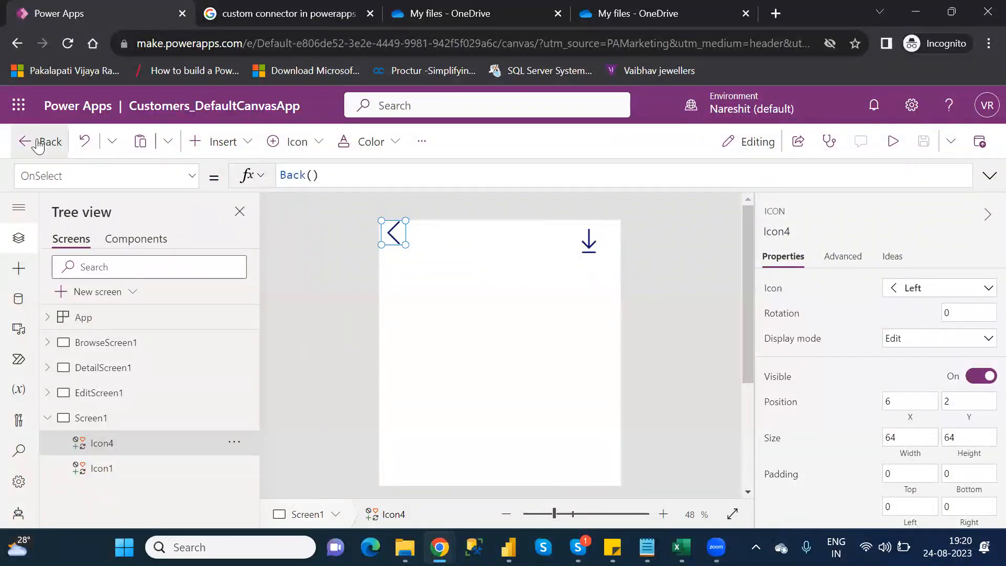
# - Leave the app editor, refresh the Apps list and play Customers_DefaultCanvasApp
pyautogui.click(38, 144)
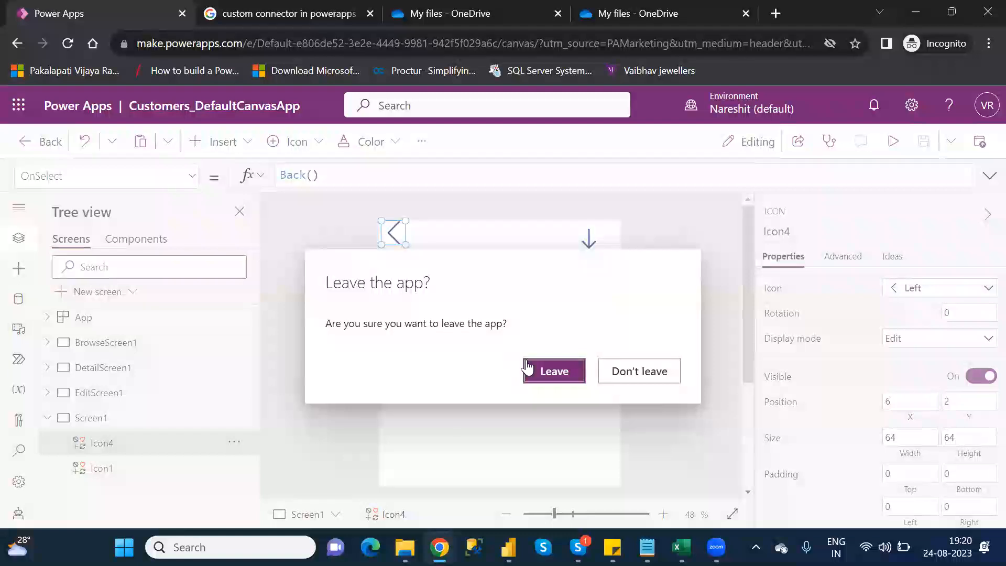
pyautogui.click(558, 373)
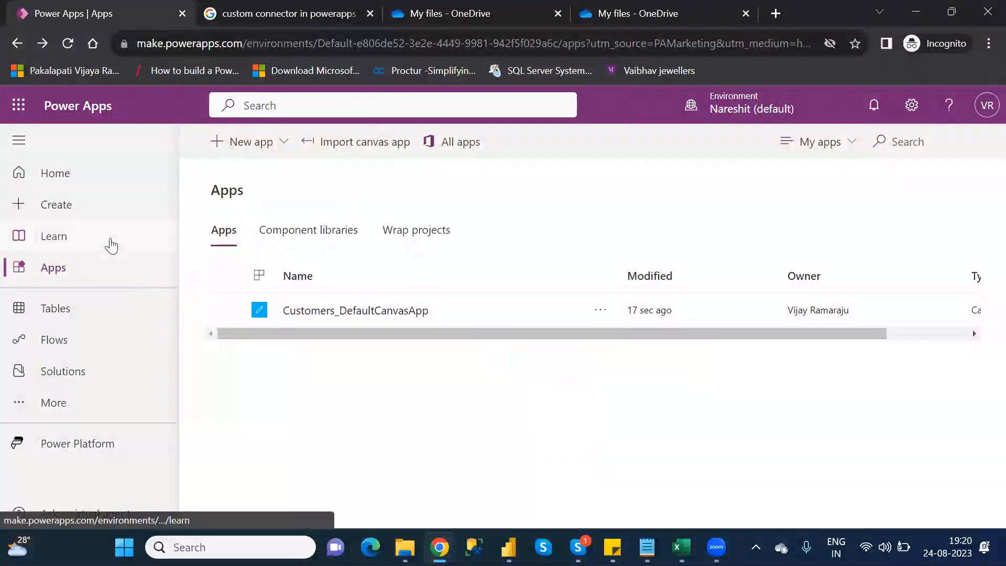
pyautogui.click(68, 45)
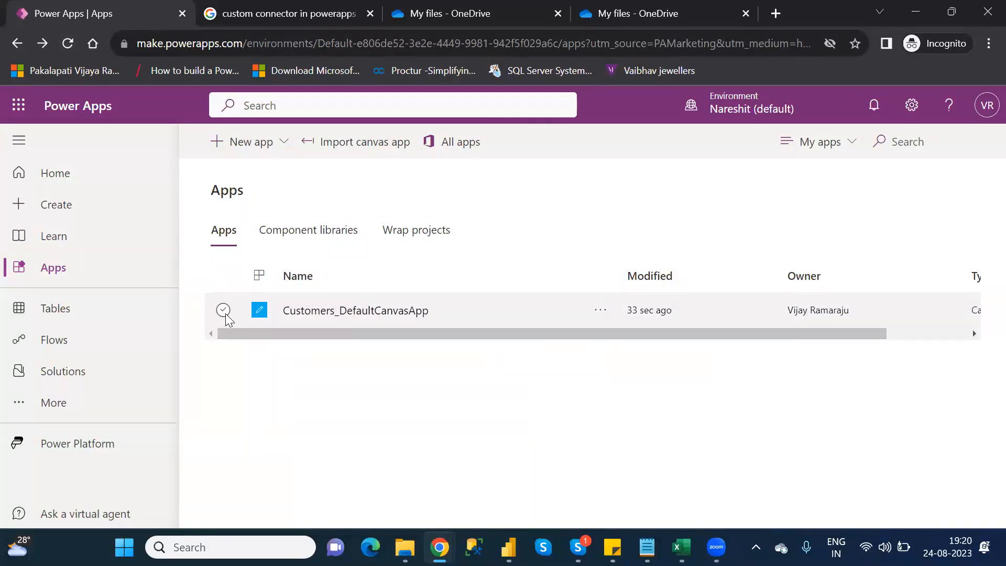
pyautogui.click(223, 311)
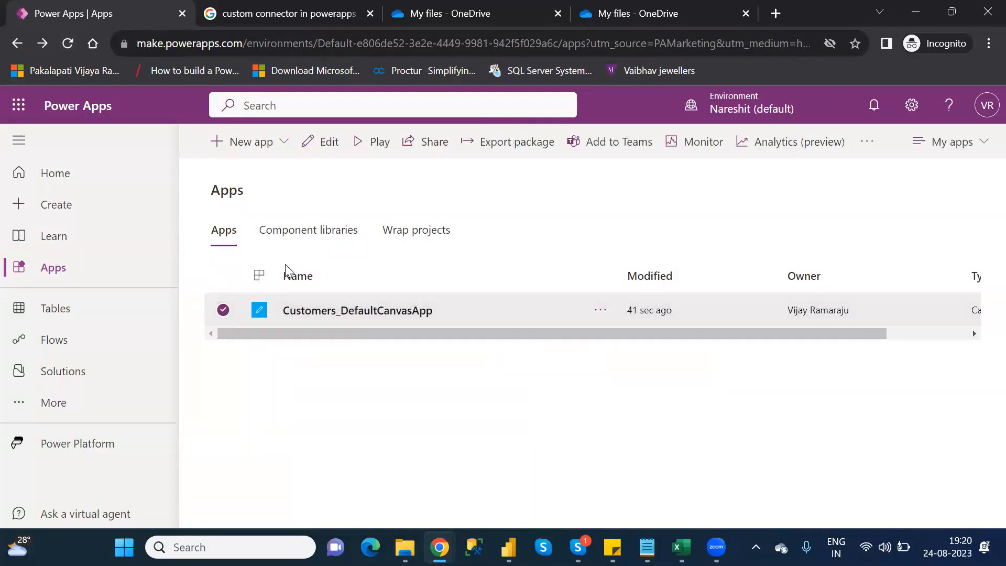
pyautogui.click(376, 149)
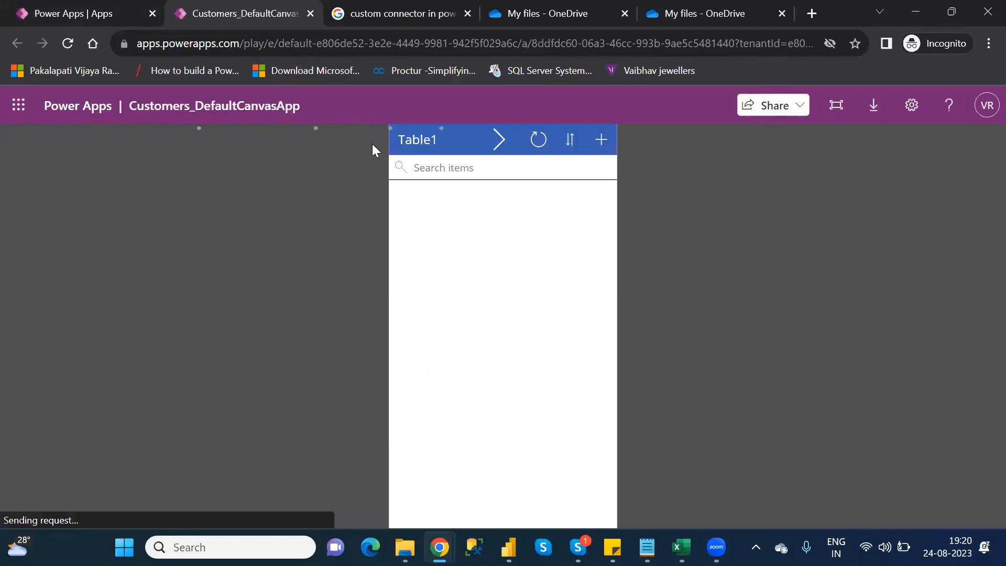
# - Test the forward and back icons in the running app, finishing on the screen with the download icon
pyautogui.click(499, 140)
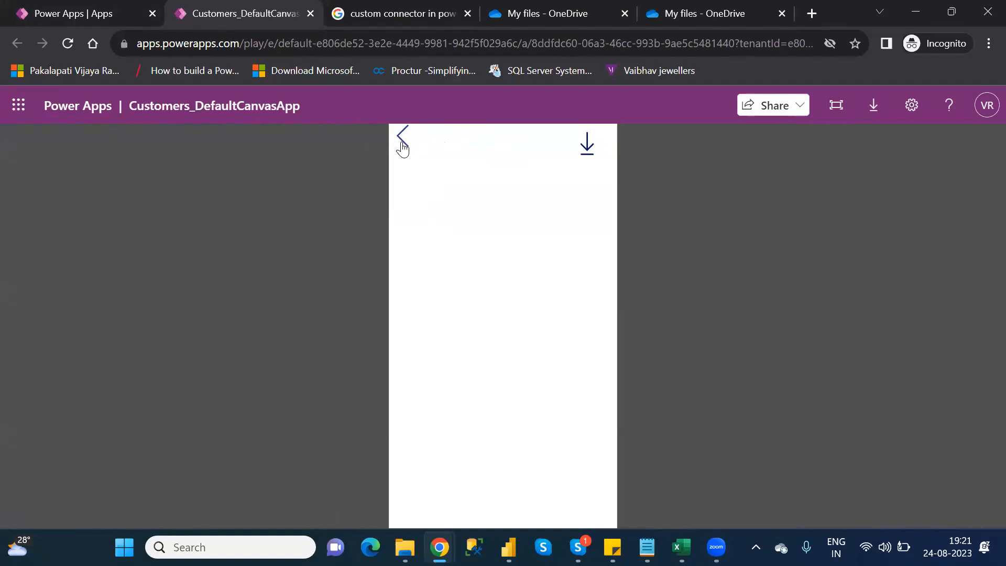
pyautogui.click(402, 141)
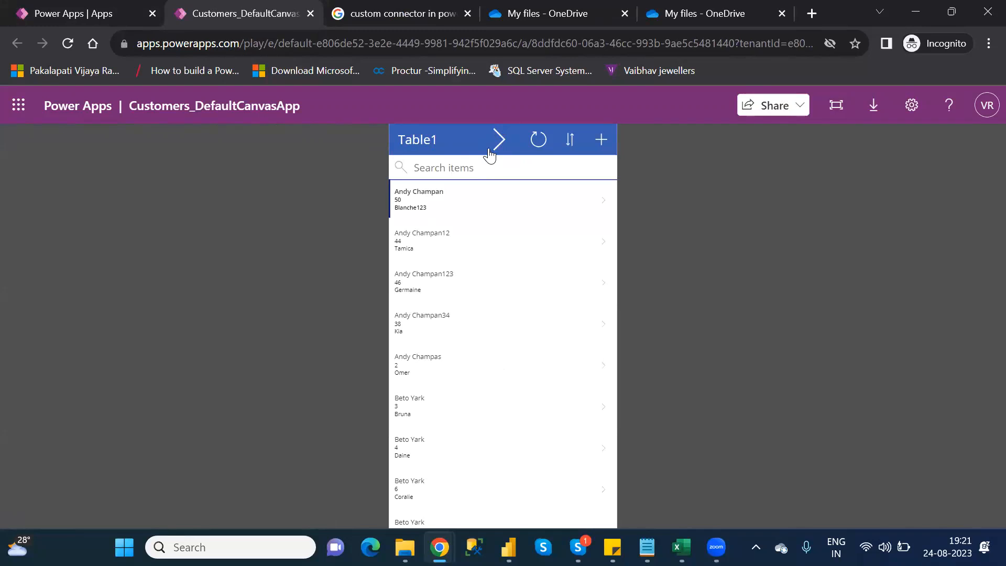
pyautogui.click(502, 140)
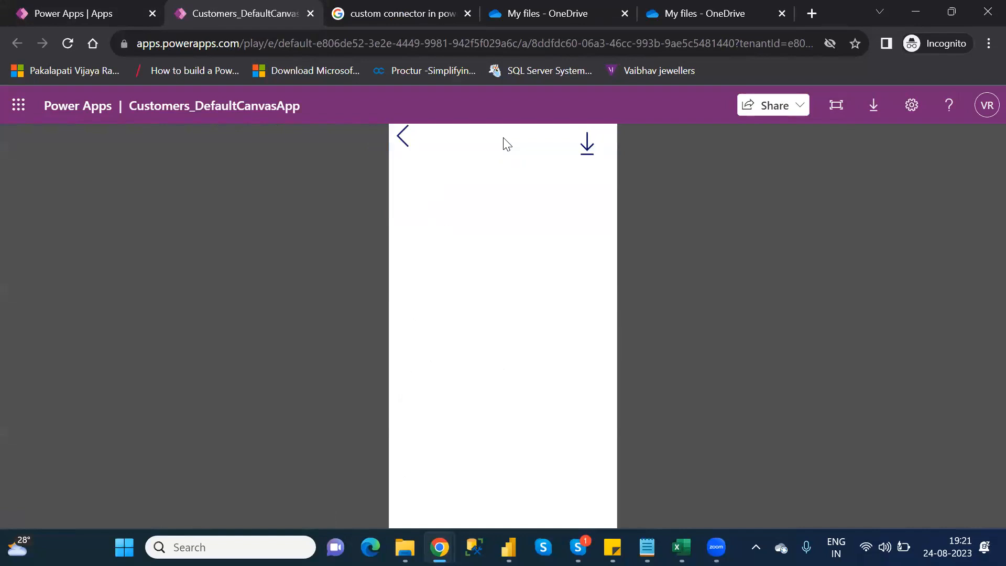
pyautogui.click(403, 136)
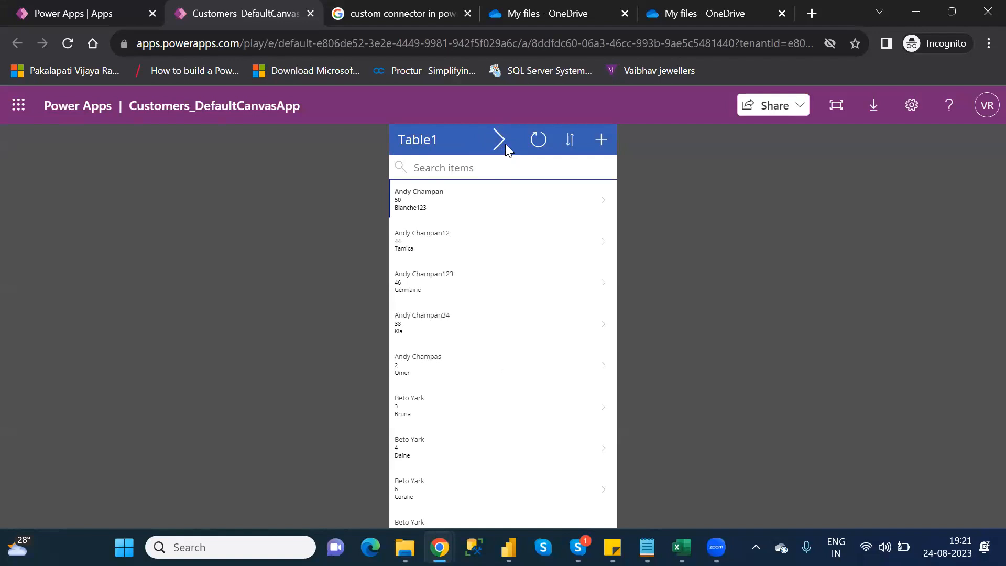
pyautogui.click(504, 146)
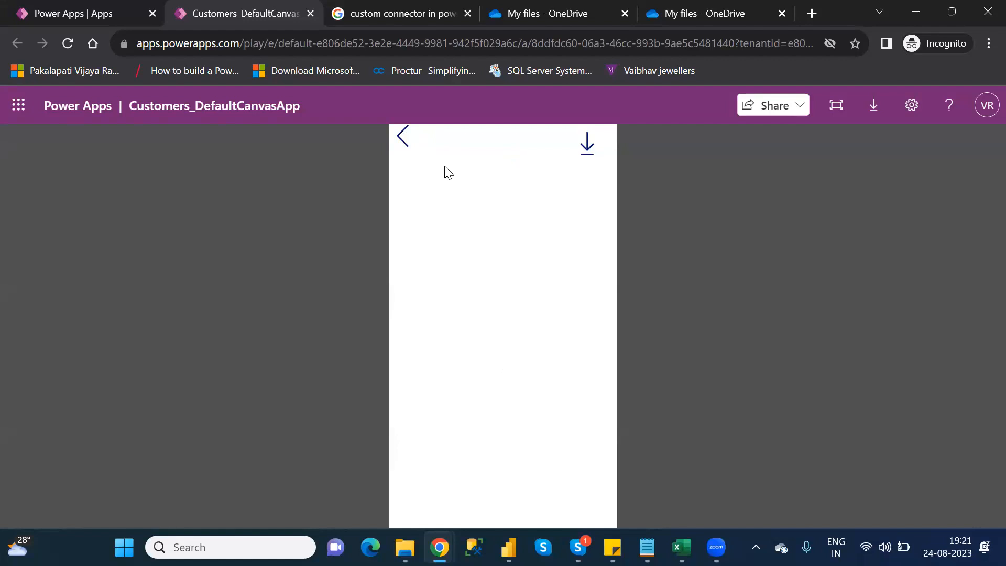
# - Test the download icon, look through the file options of the opened Customers.xlsx workbook, and close the workbook
pyautogui.click(588, 144)
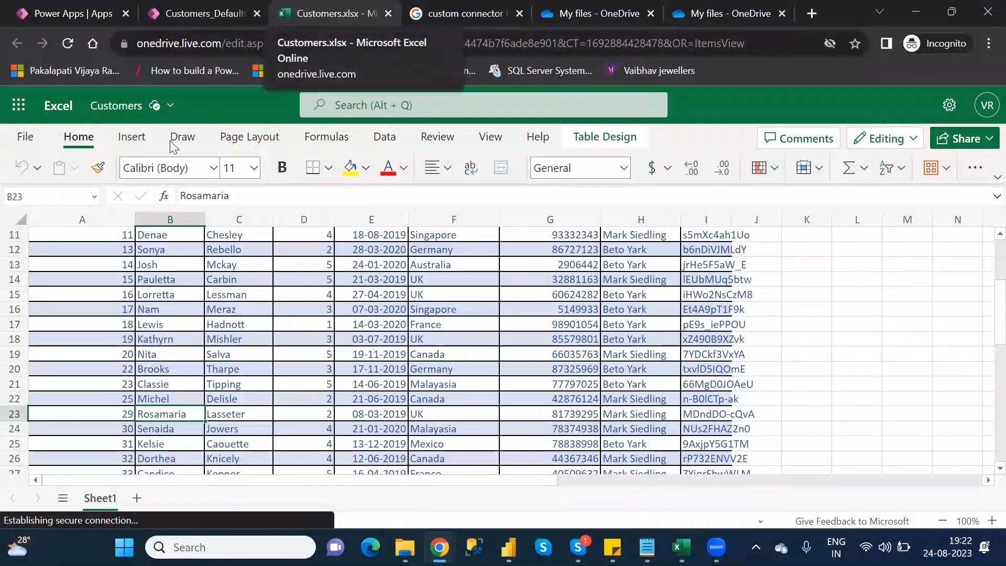
pyautogui.click(27, 137)
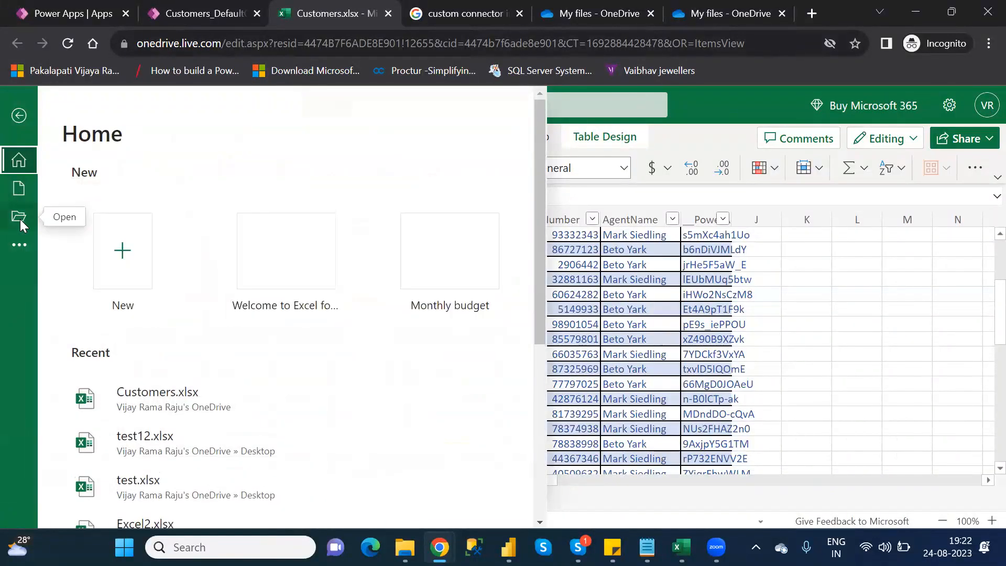
pyautogui.click(19, 244)
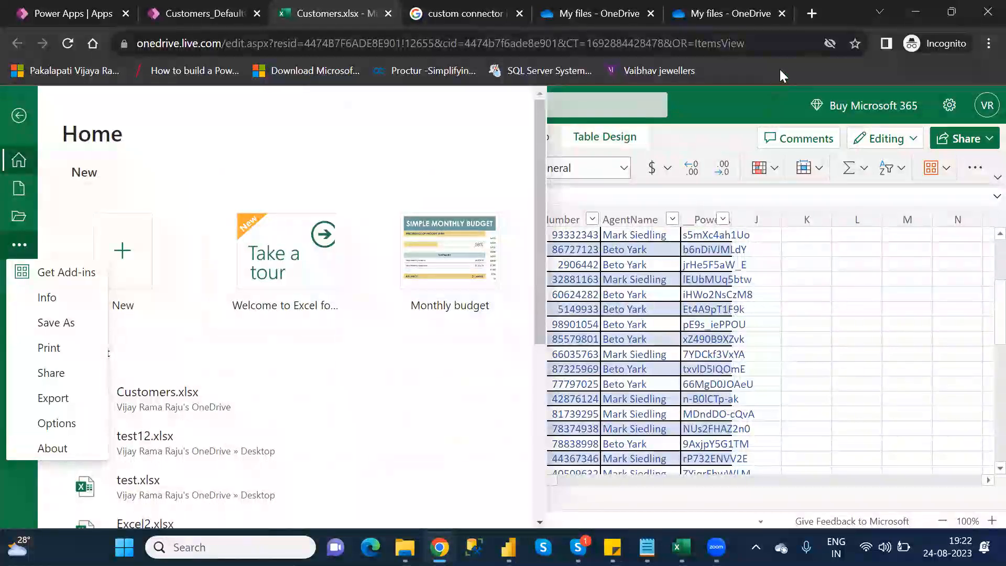
pyautogui.click(388, 14)
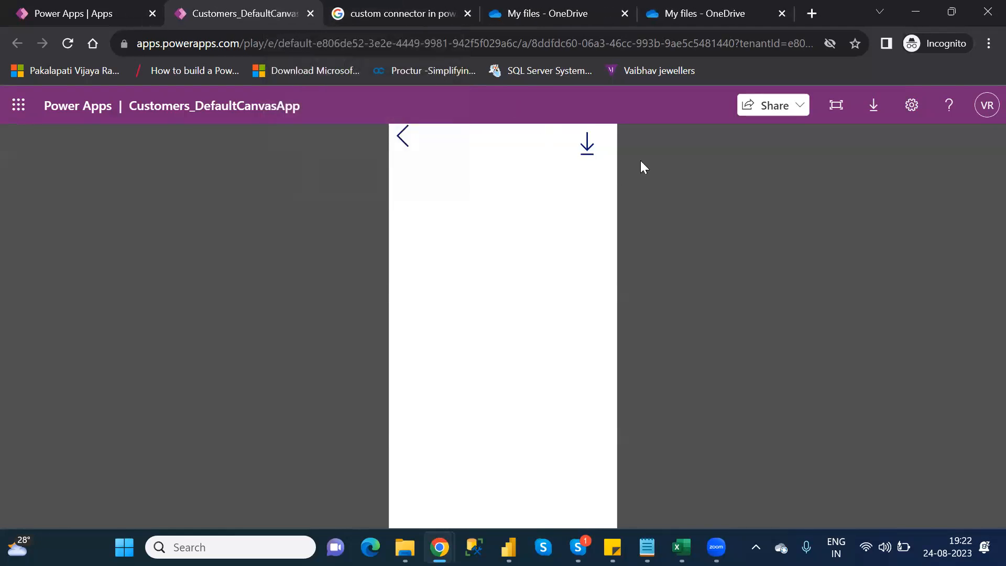
# - Close the running app and reopen Customers_DefaultCanvasApp for editing from the Apps list
pyautogui.click(311, 12)
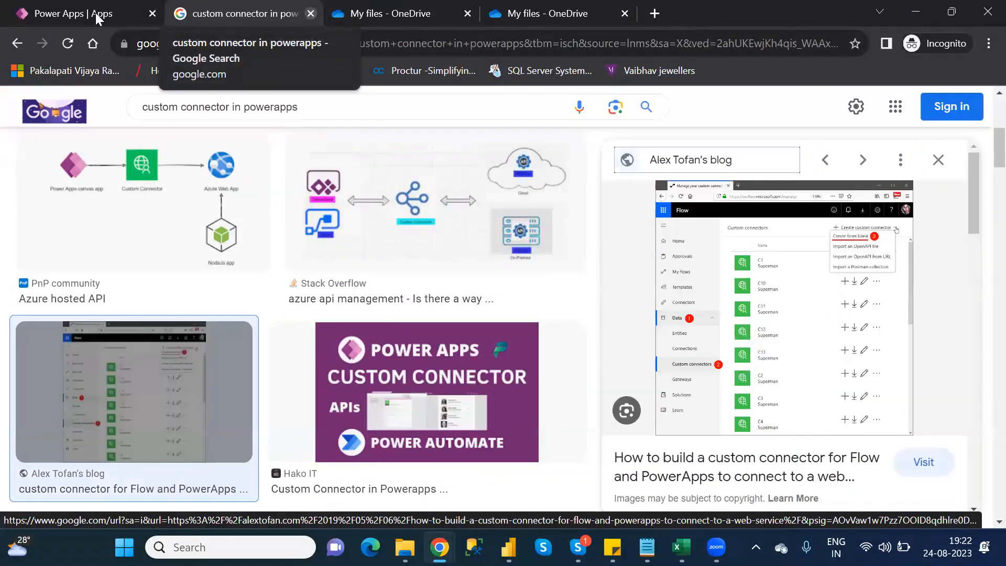
pyautogui.click(50, 15)
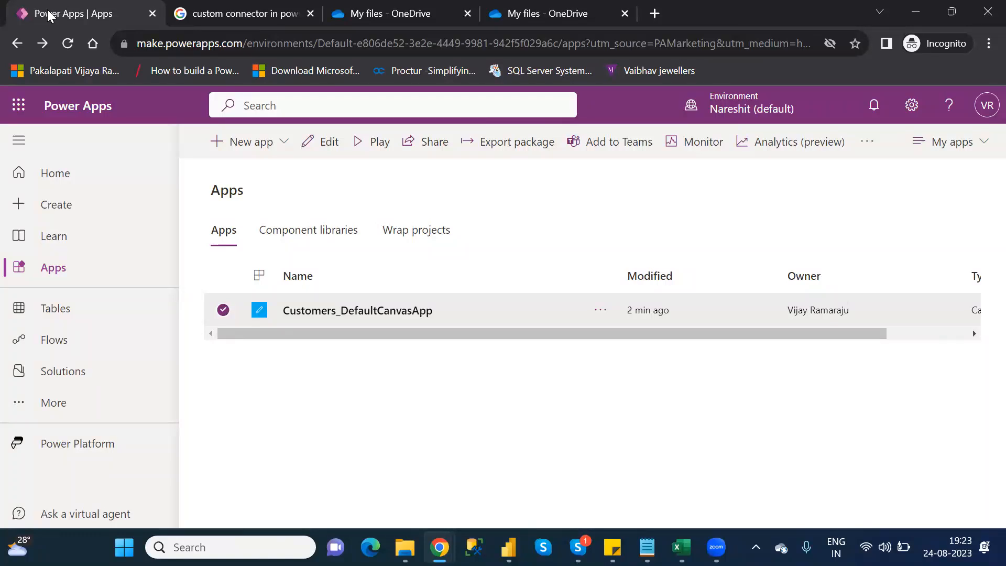
pyautogui.click(328, 152)
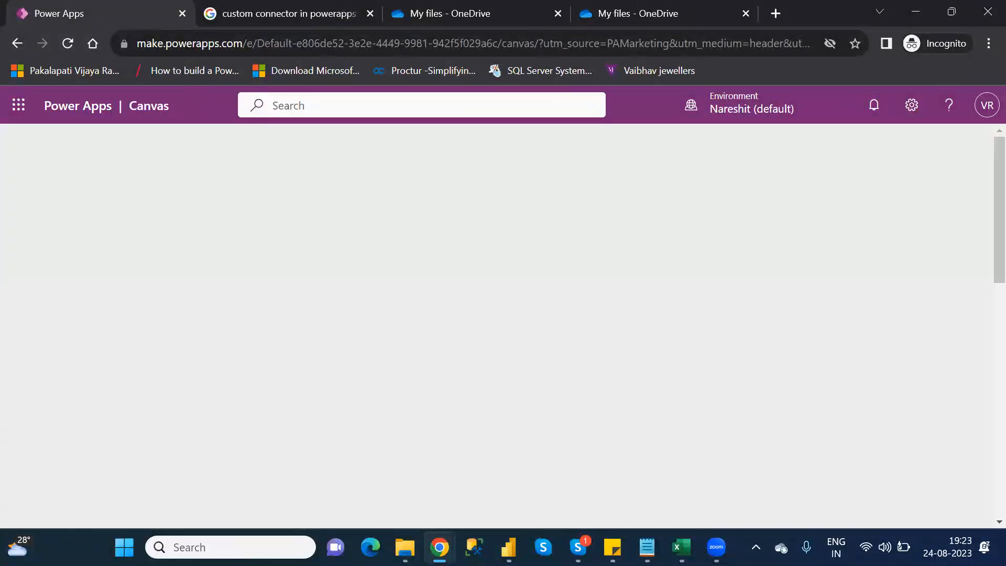
# - Review the D category functions in the Category_Wise_Functions notes in Notepad, and skip the Power Apps Studio welcome dialog
pyautogui.moveTo(647, 547)
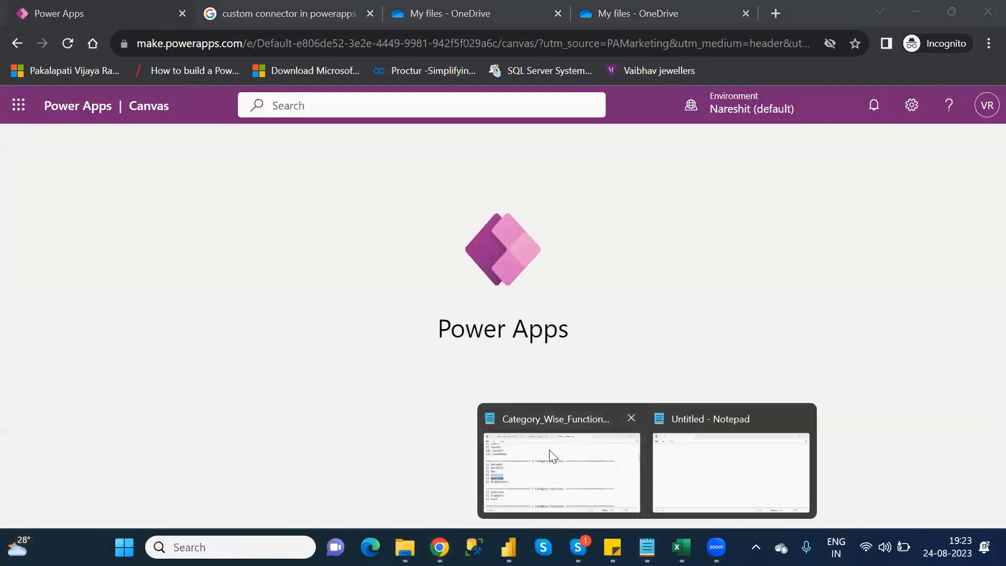
pyautogui.click(552, 456)
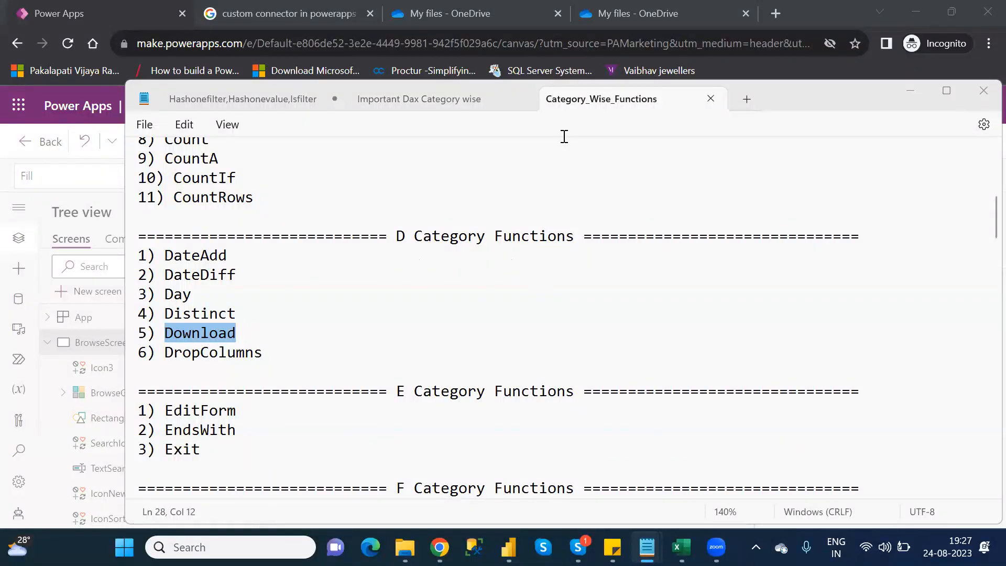
pyautogui.click(911, 92)
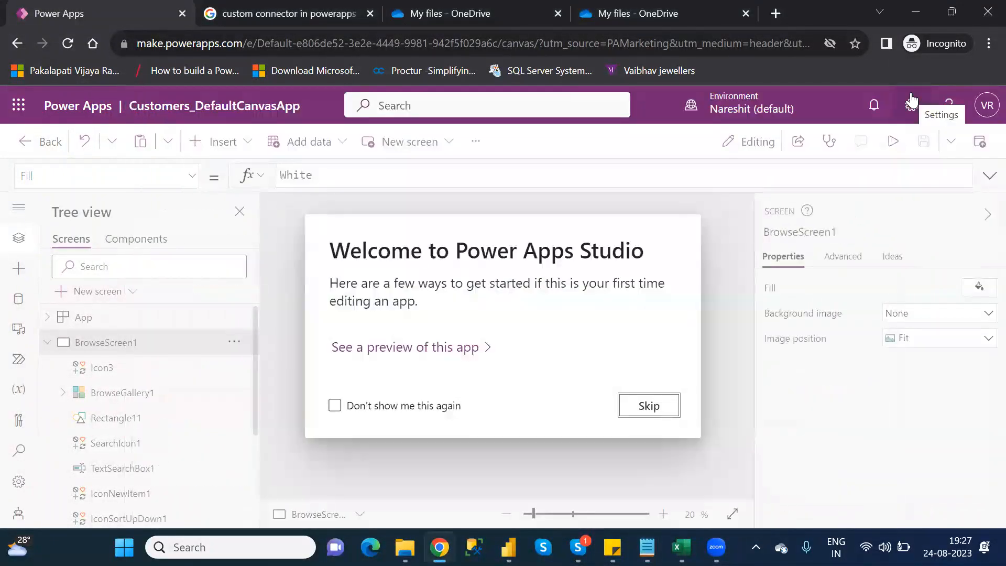
pyautogui.click(648, 406)
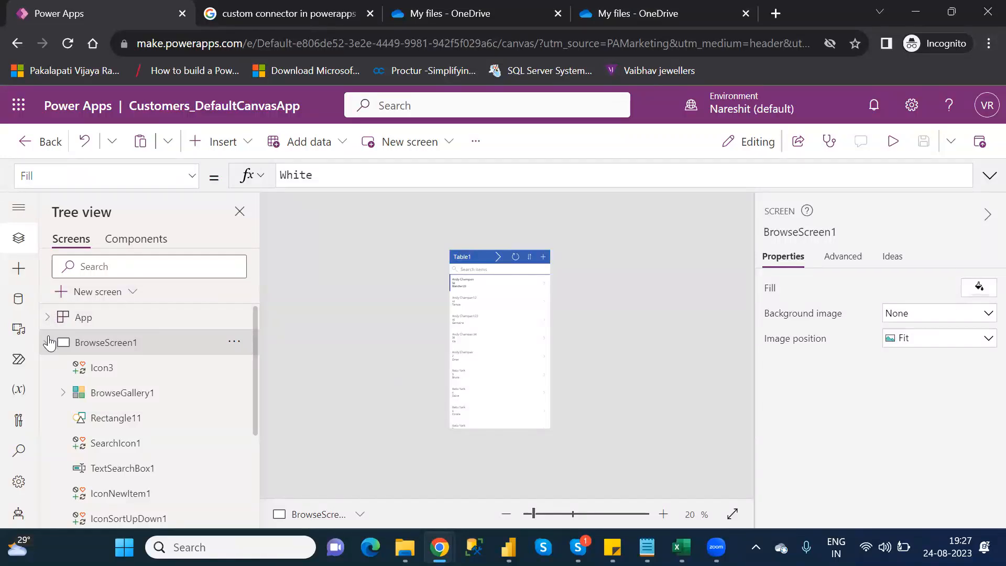
# - Show Screen1 of the app, switch to the Category_Wise_Functions notes in Notepad and highlight the DropColumns entry
pyautogui.click(48, 342)
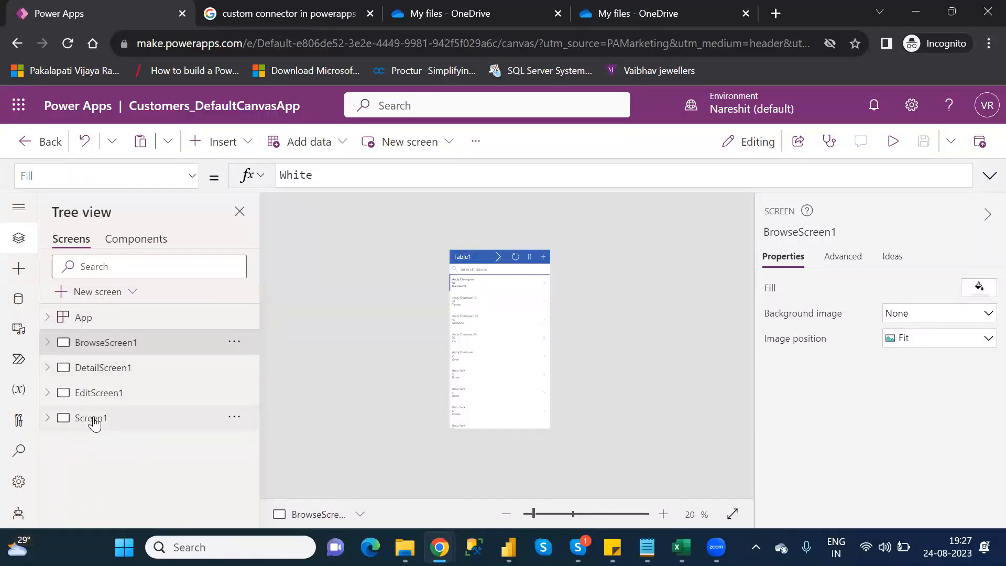
pyautogui.click(91, 418)
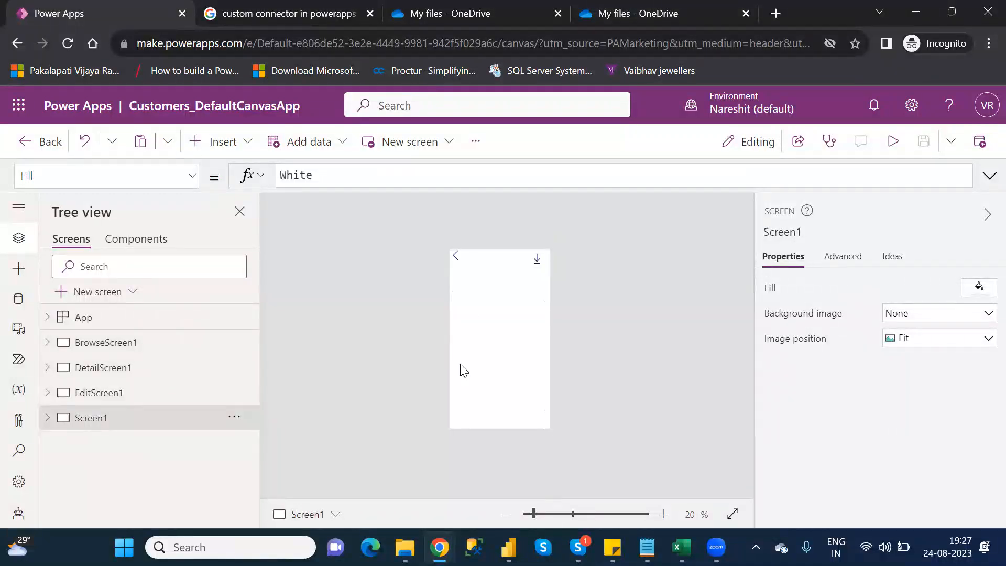
pyautogui.moveTo(647, 547)
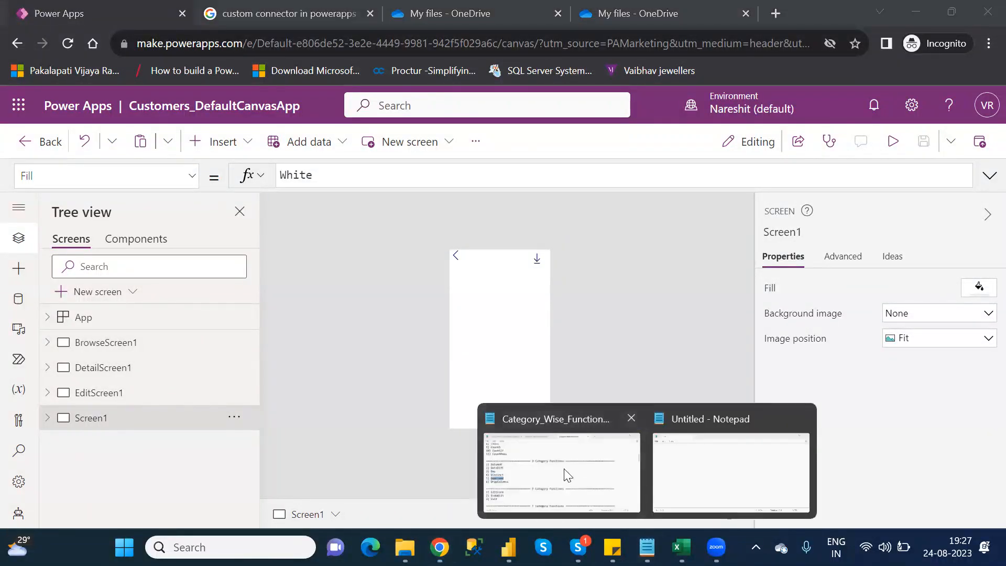
pyautogui.click(567, 475)
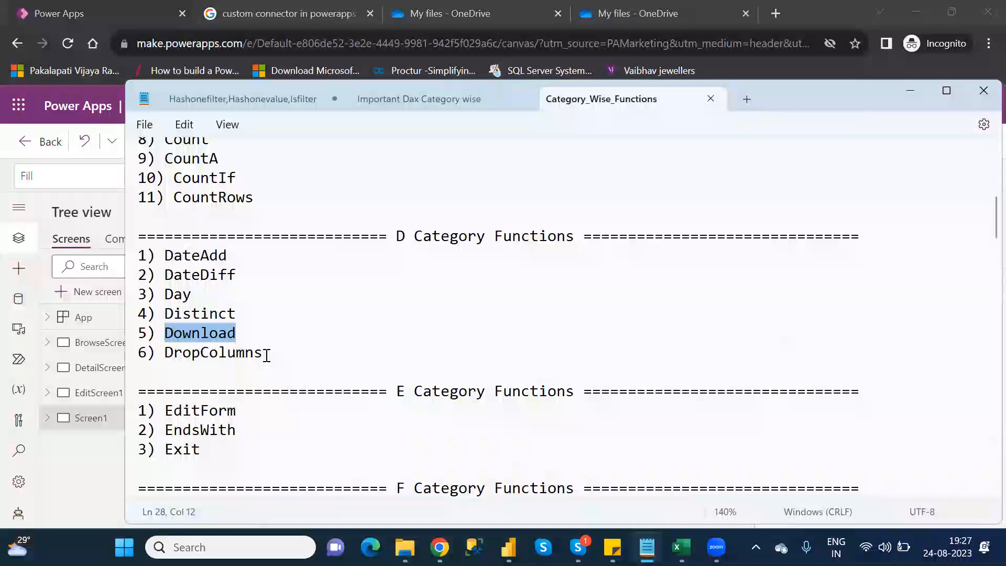
pyautogui.doubleClick(166, 352)
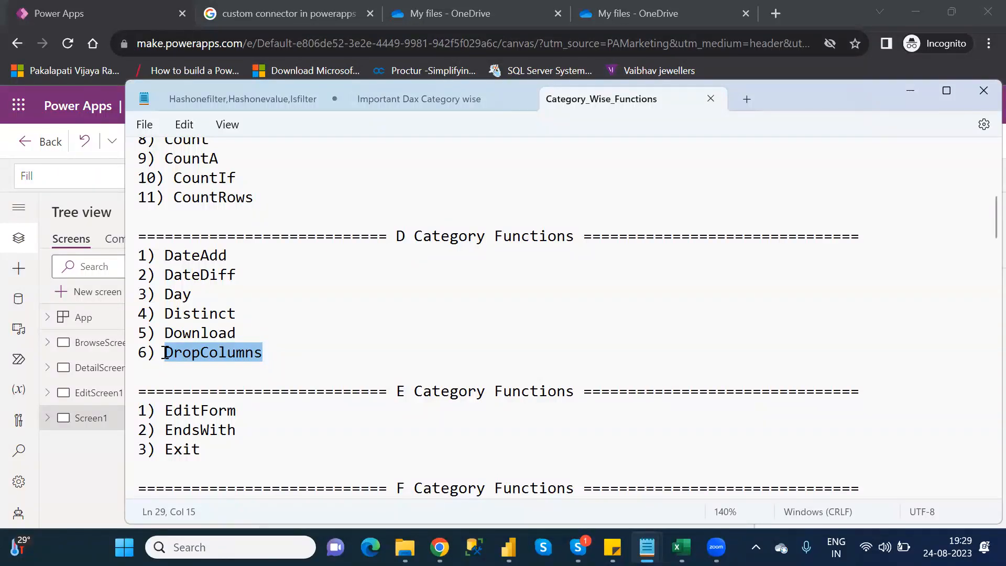
# - Switch back to Power Apps Studio and insert a Data table (preview) control on Screen1
pyautogui.hotkey('alt', 'Tab')
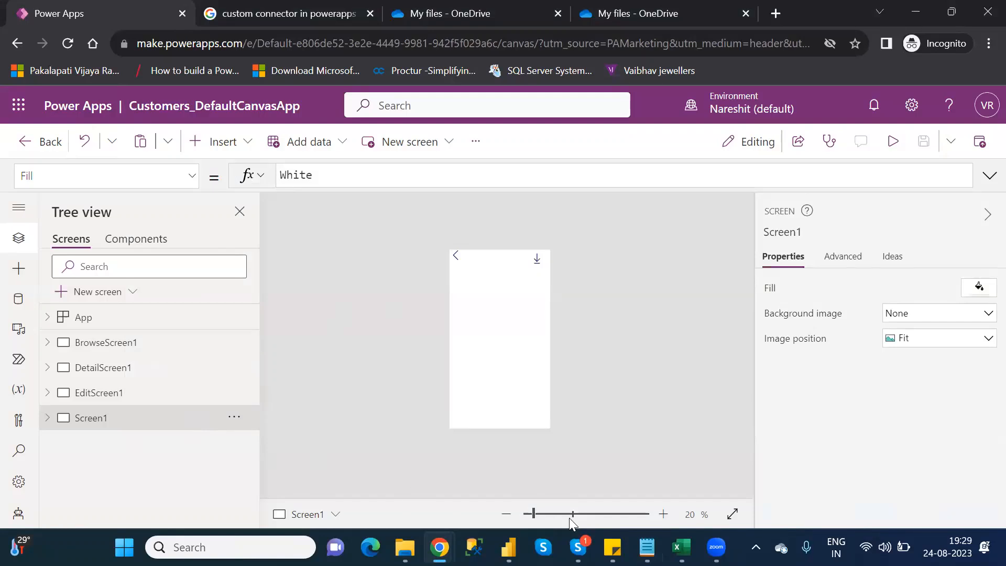
pyautogui.moveTo(535, 515); pyautogui.dragTo(542, 515)
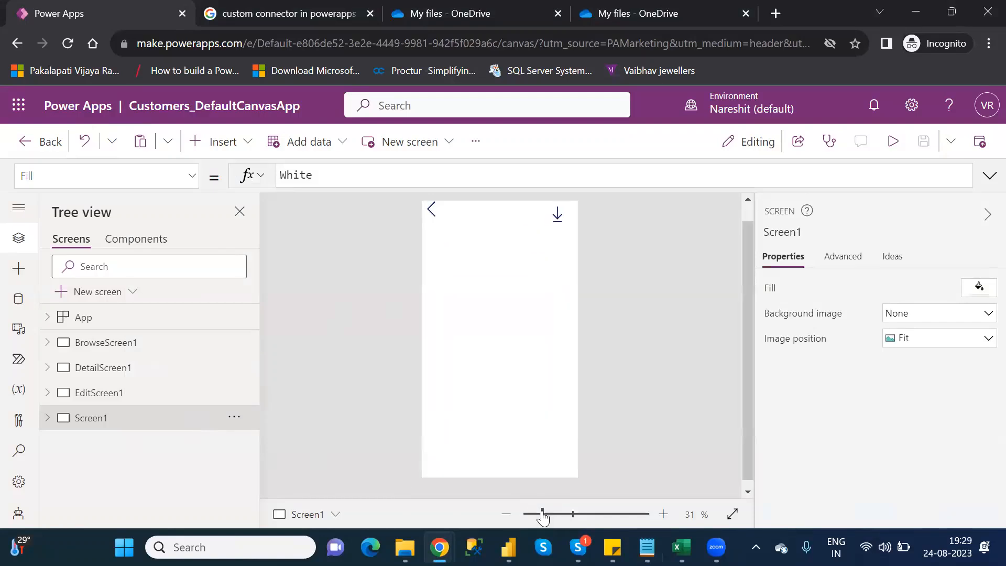
pyautogui.scroll(2, 748, 215)
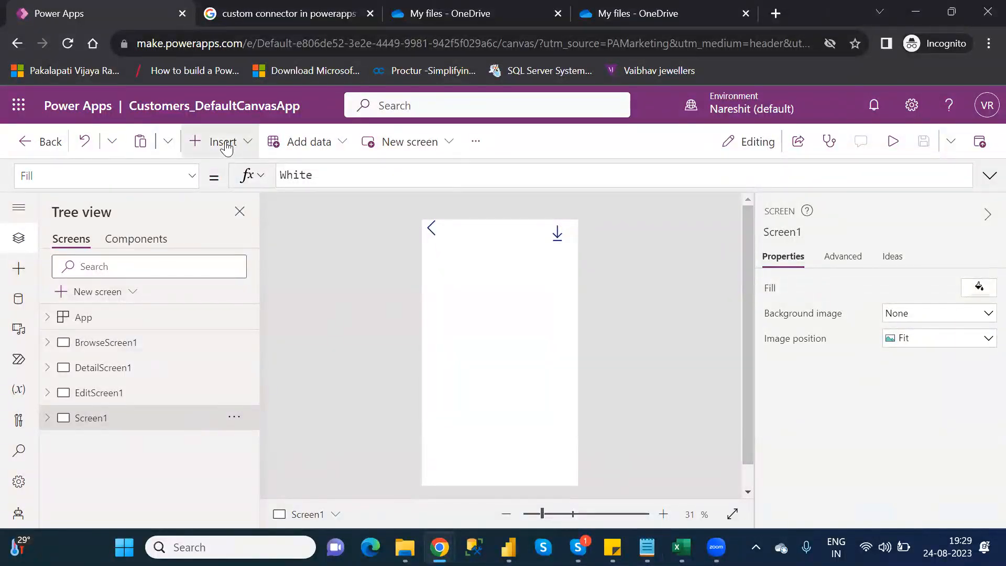
pyautogui.click(224, 143)
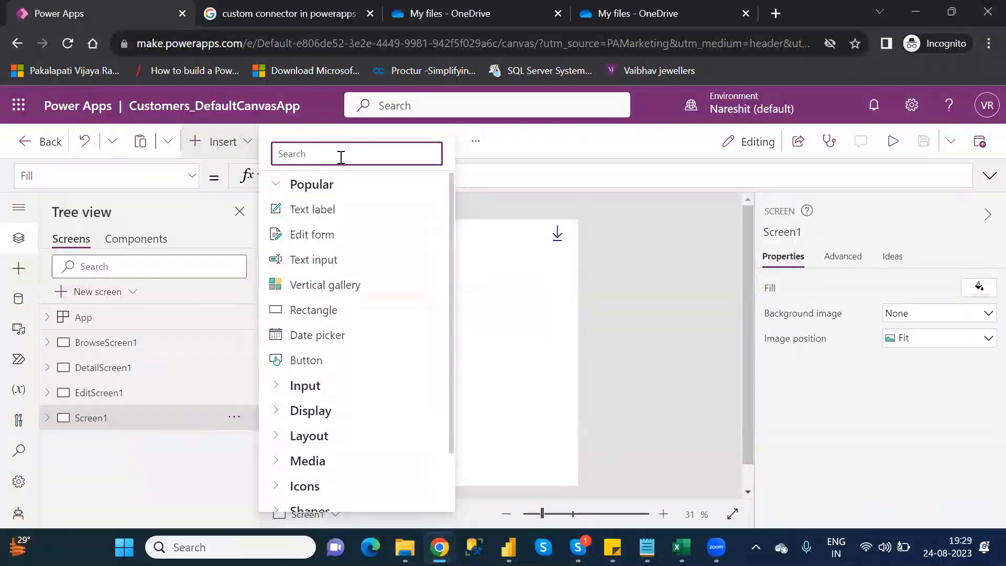
pyautogui.write('data')
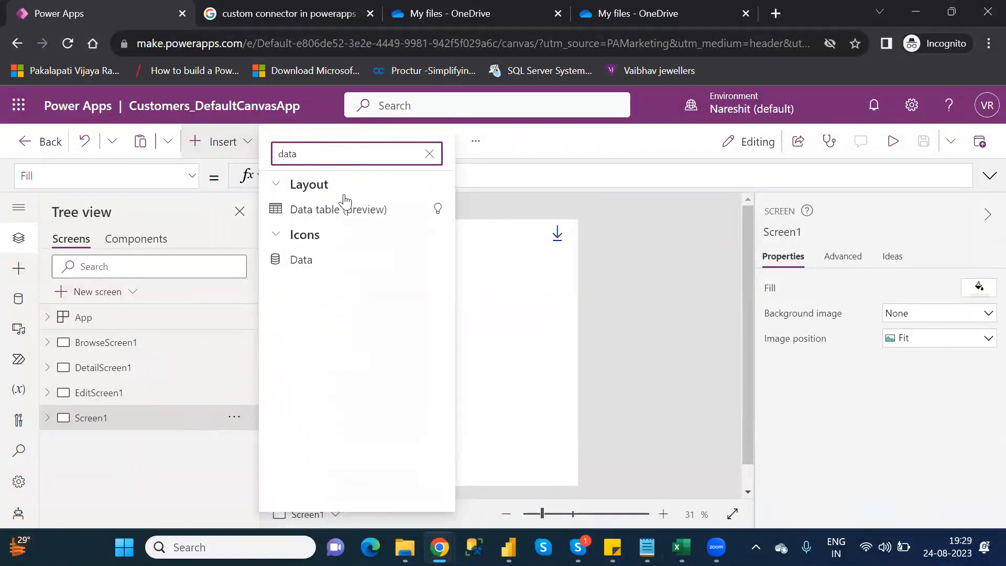
pyautogui.click(325, 209)
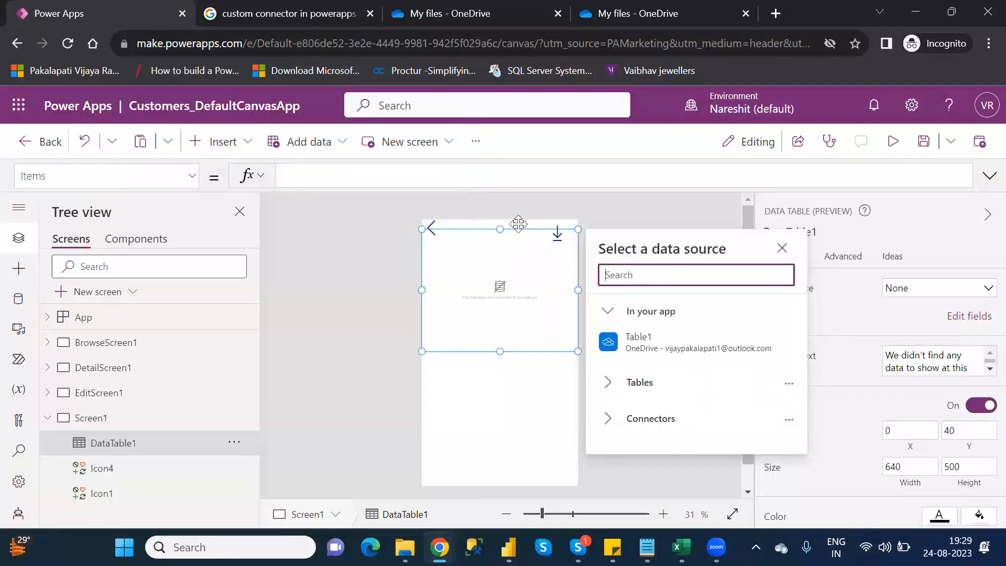
# - Move the data table below the back and download icons to Y 198 and set its data source to Table1
pyautogui.moveTo(519, 228); pyautogui.dragTo(519, 267)
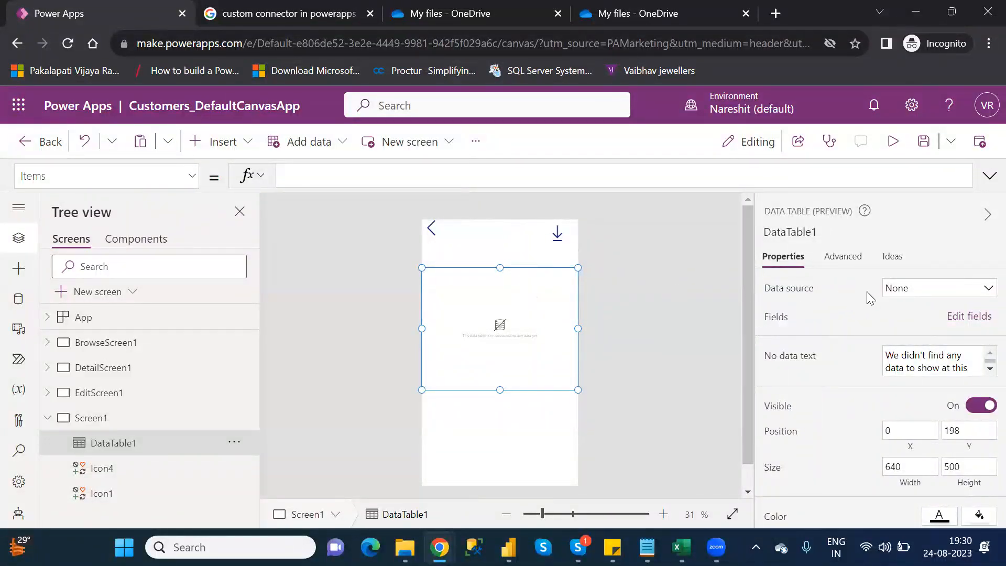
pyautogui.click(944, 293)
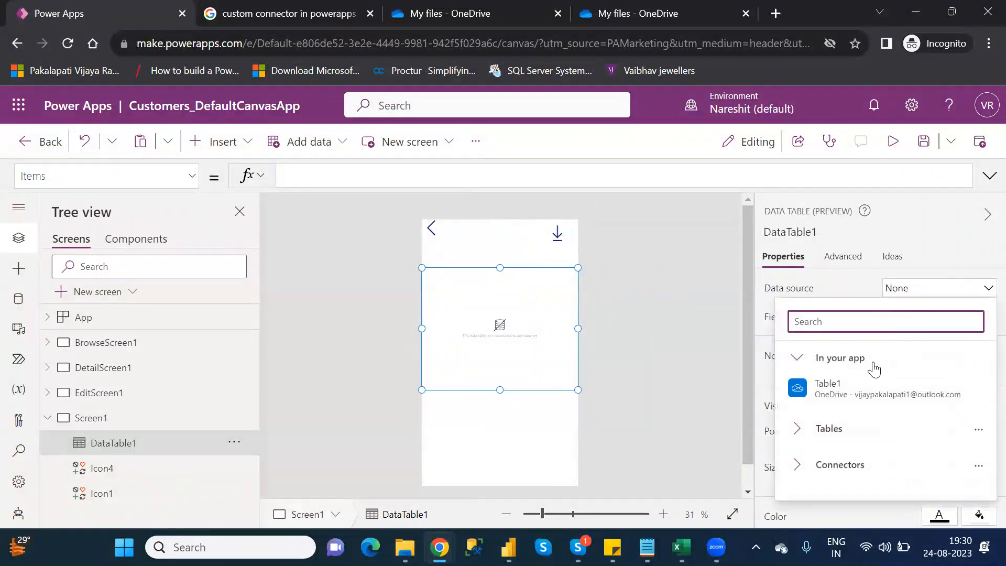
pyautogui.click(864, 386)
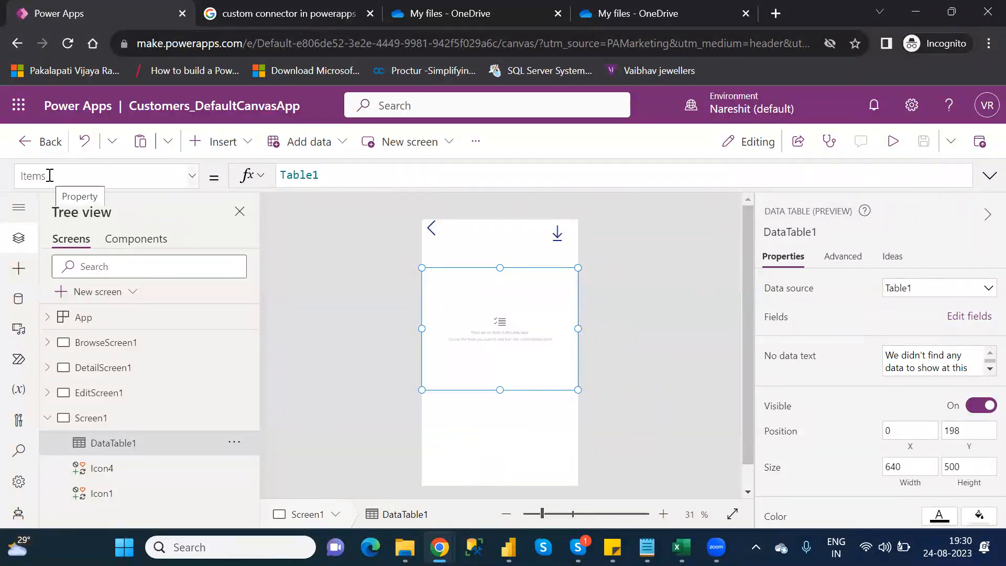
# - Set the data table's Items formula to DropColumns(Table1,"AgentName","CustomerNumber")
pyautogui.click(281, 175)
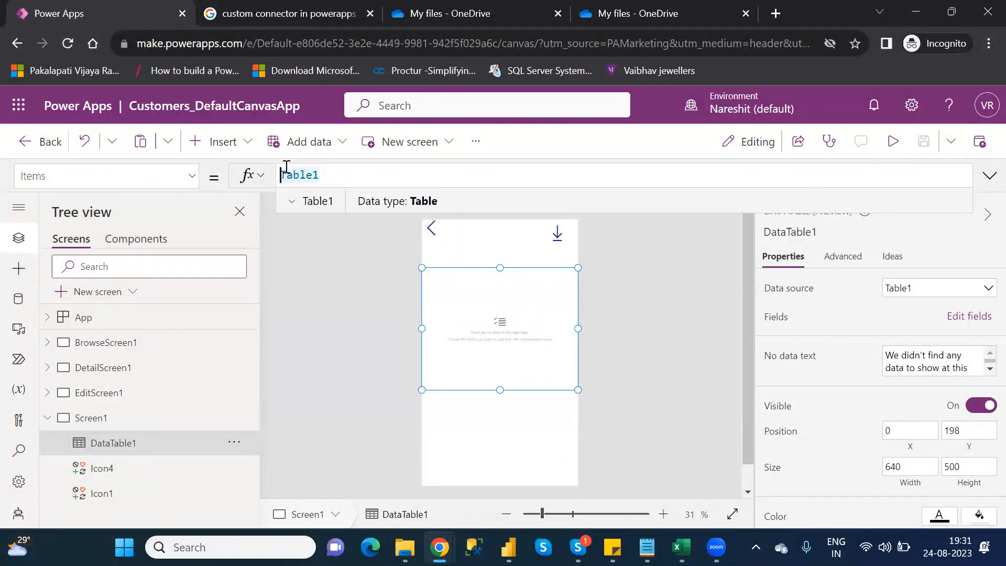
pyautogui.write('re')
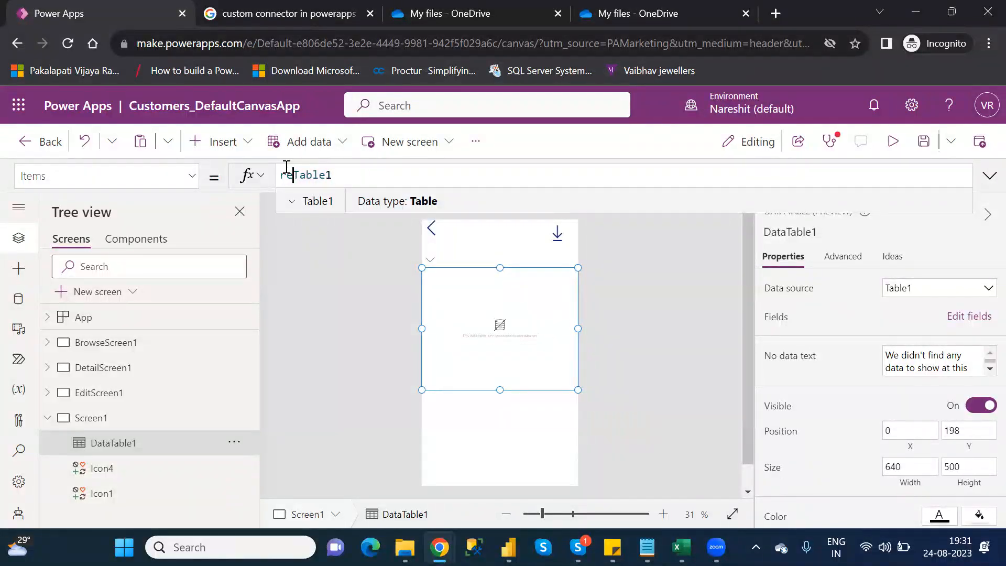
pyautogui.press('BackSpace')
pyautogui.press('BackSpace')
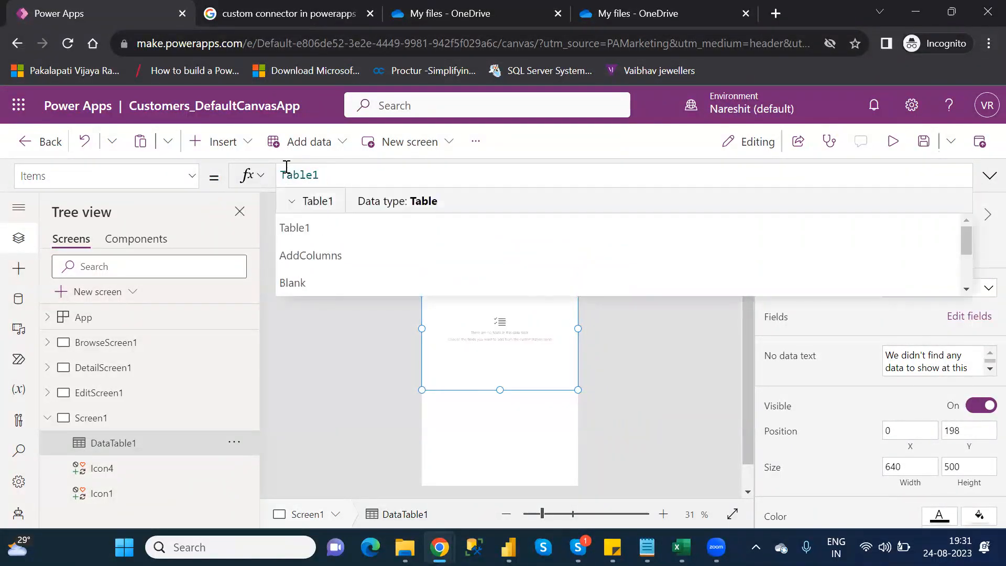
pyautogui.write('drop')
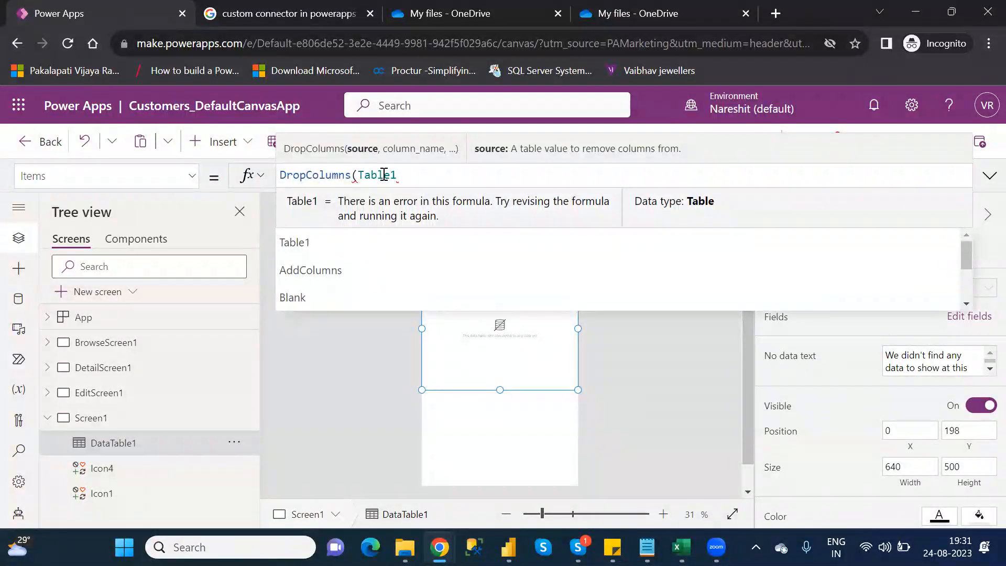
pyautogui.click(407, 175)
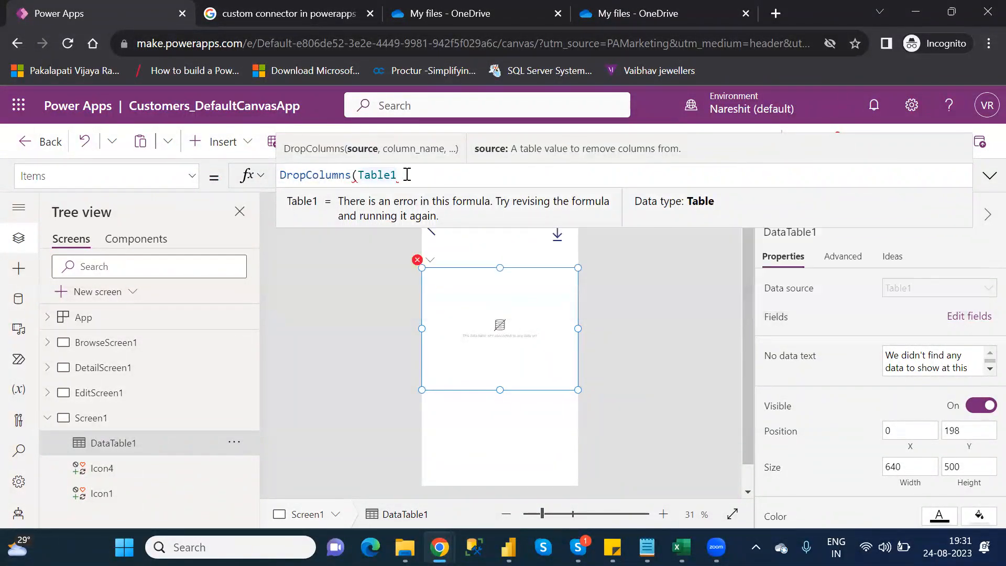
pyautogui.write(',')
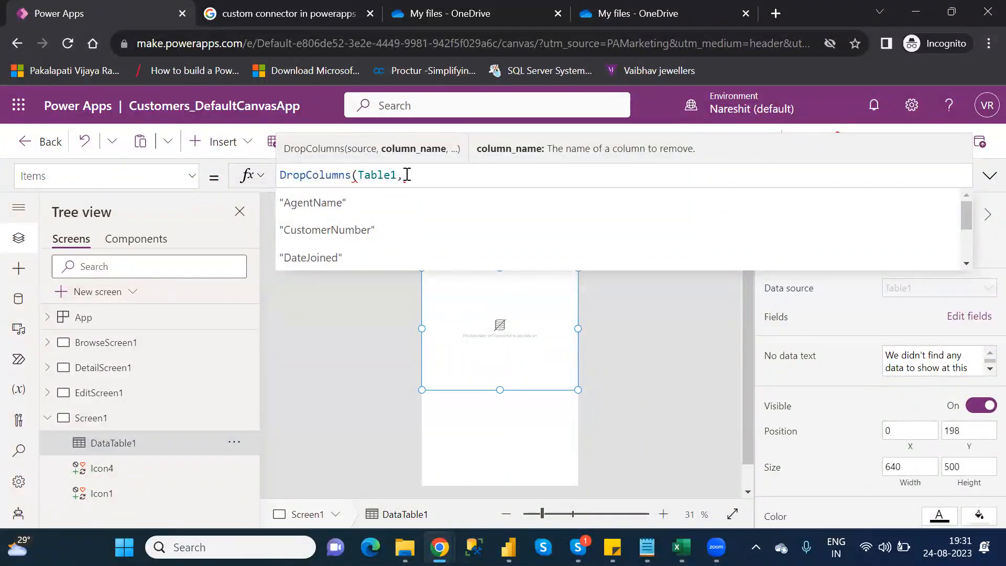
pyautogui.press('Return')
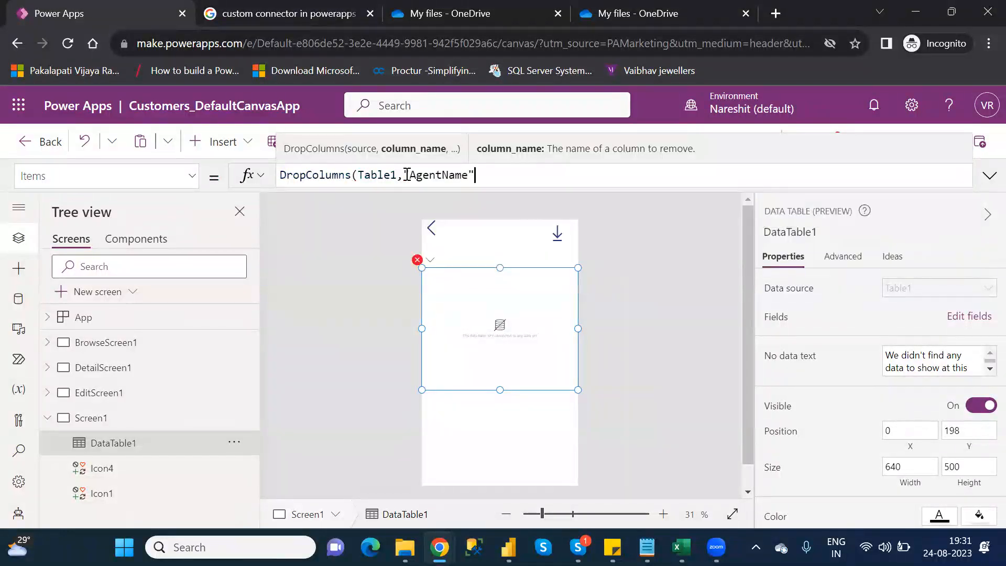
pyautogui.write(',')
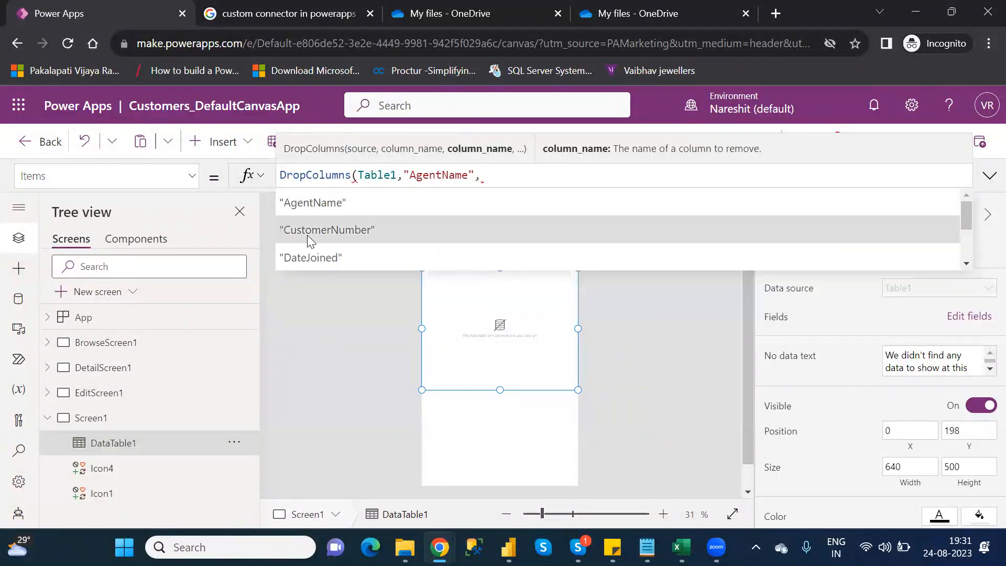
pyautogui.click(307, 234)
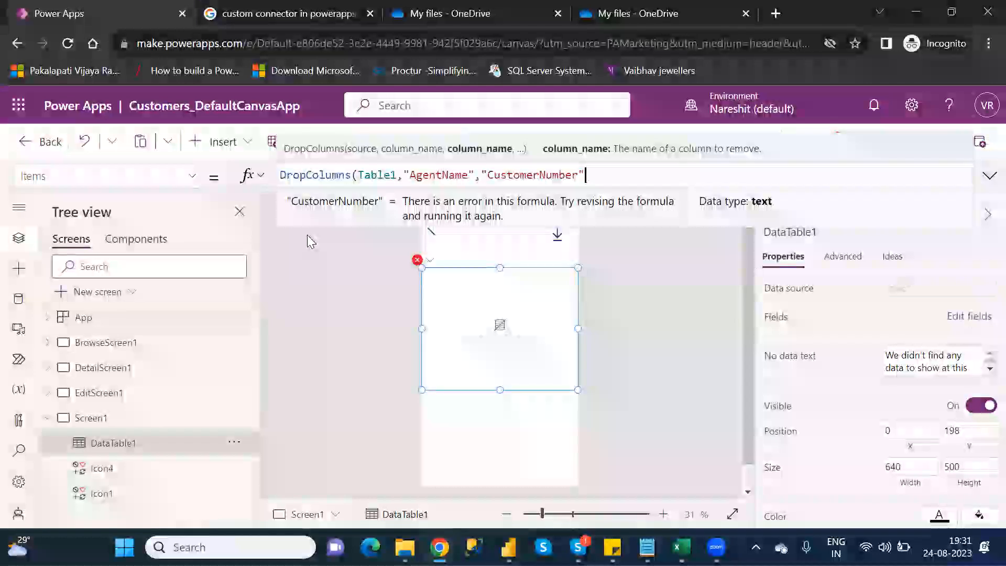
pyautogui.write(',')
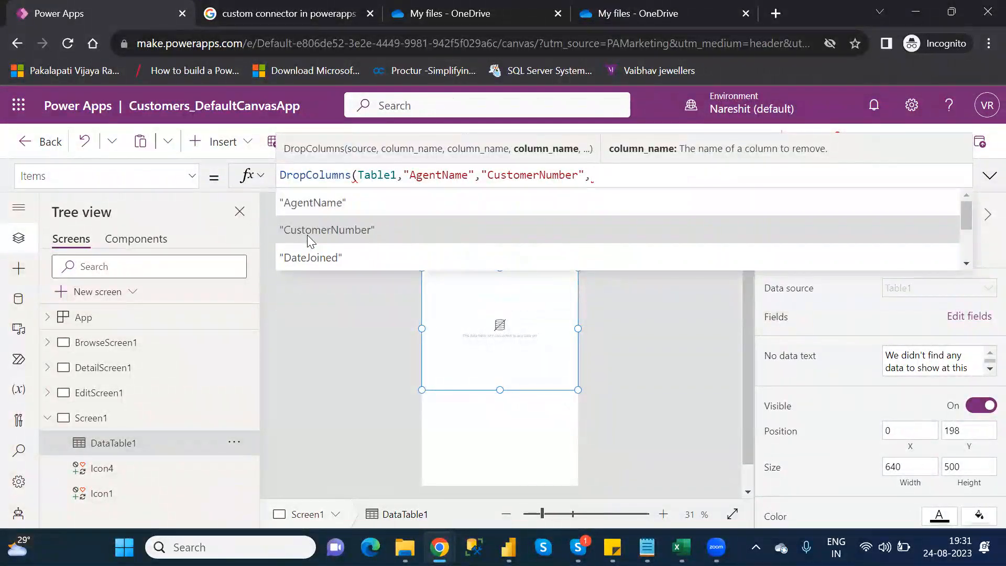
pyautogui.press('BackSpace')
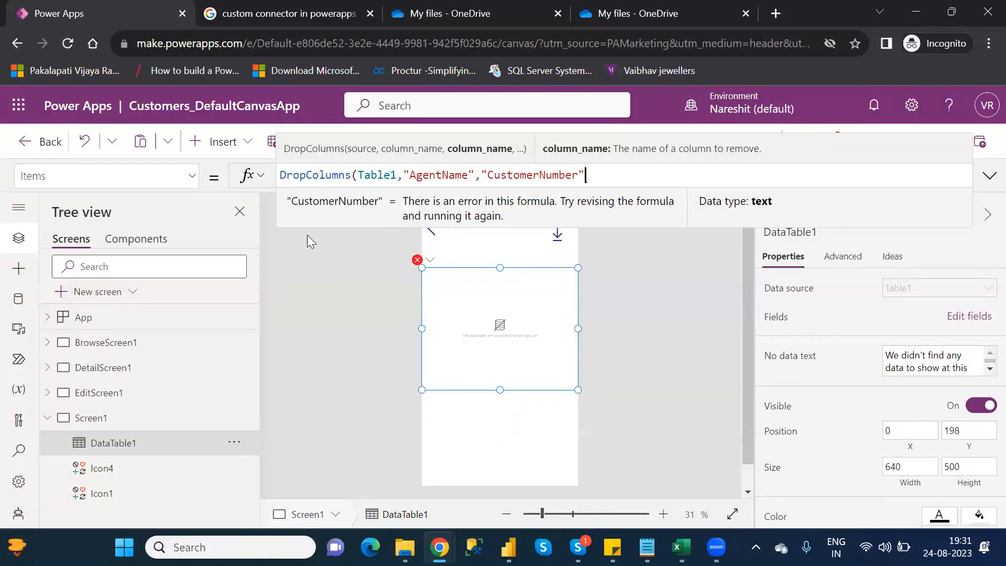
pyautogui.write(')')
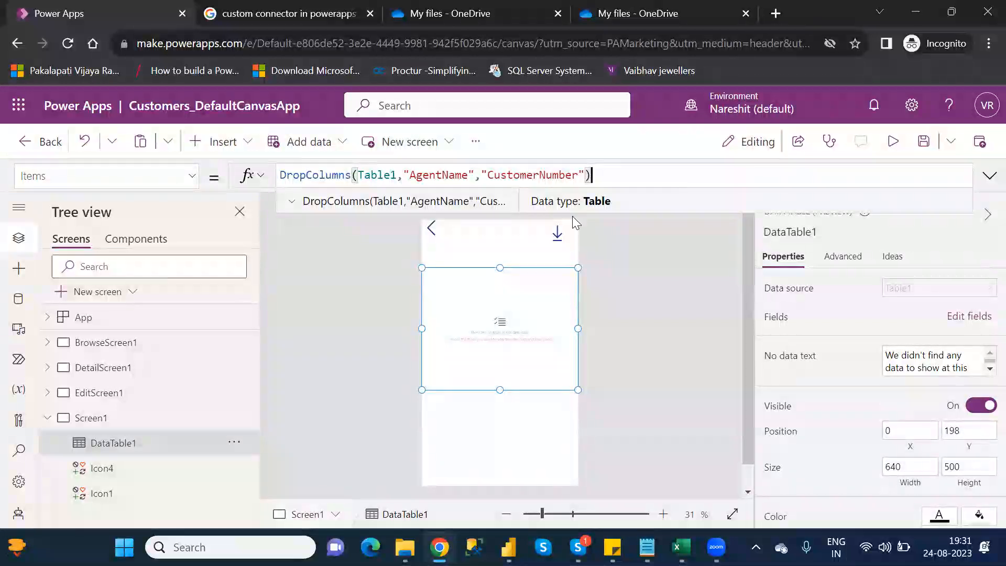
# - Open the data table's field chooser and search the available fields for "age" and "cus", clearing the search each time
pyautogui.click(962, 318)
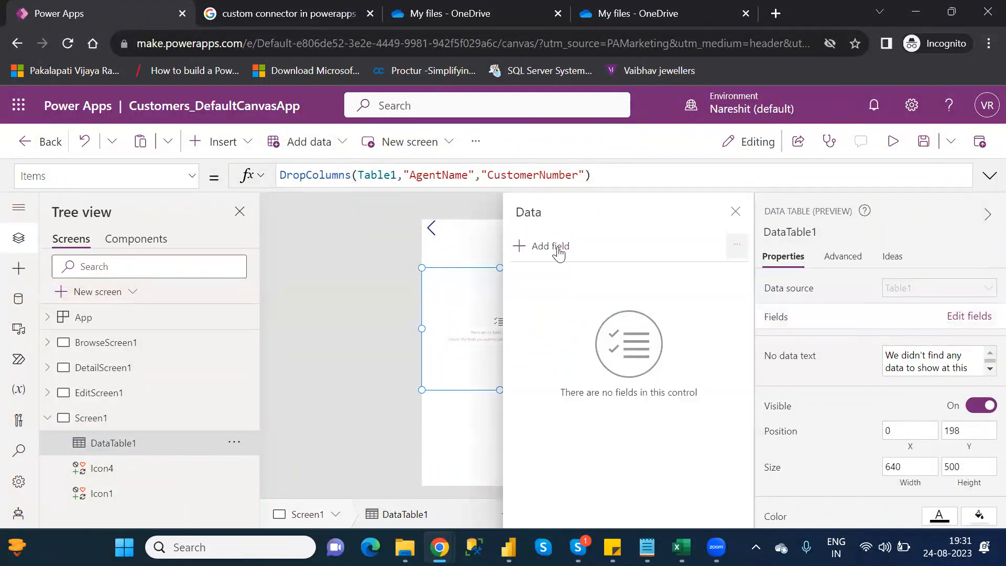
pyautogui.click(558, 249)
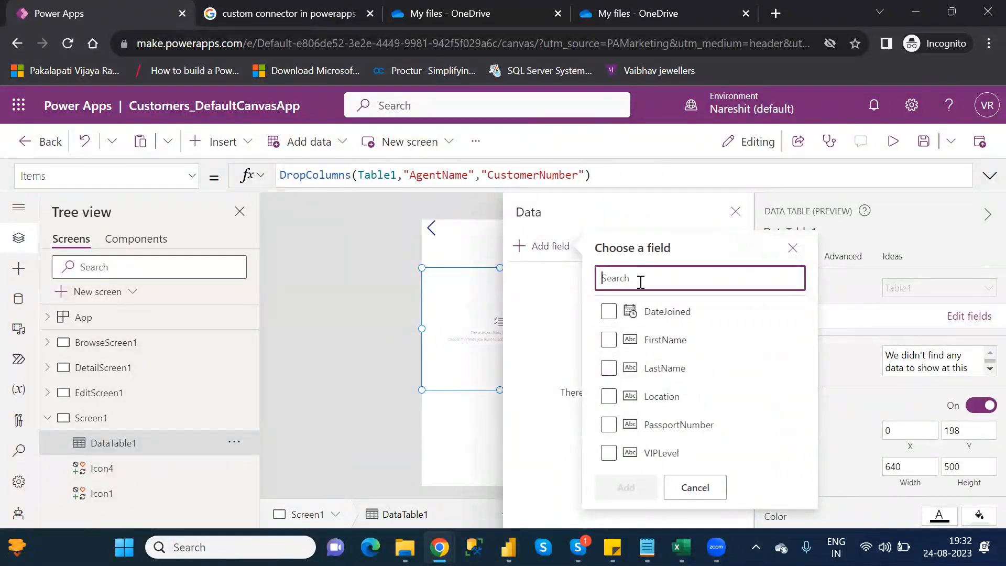
pyautogui.write('age')
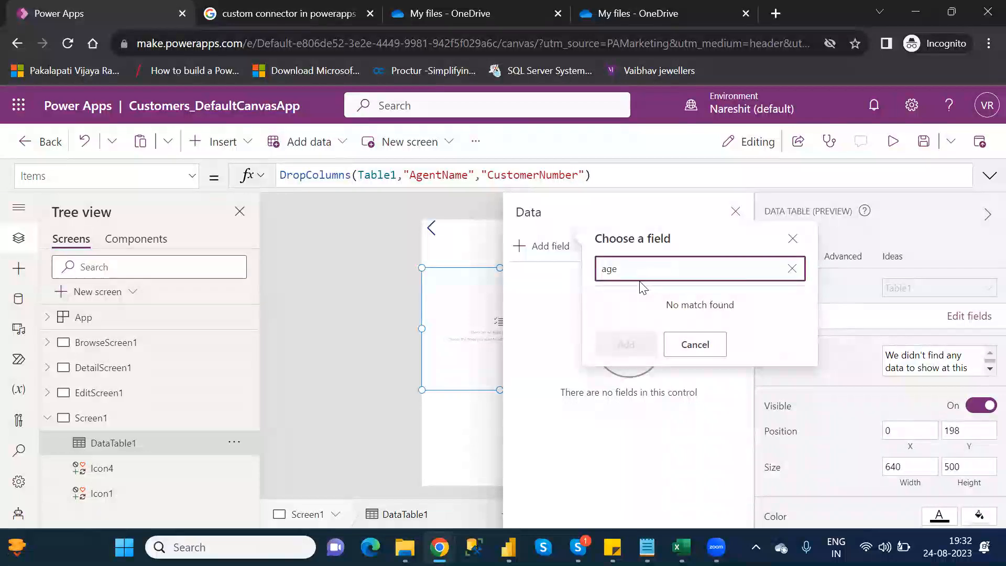
pyautogui.press('BackSpace')
pyautogui.press('BackSpace')
pyautogui.press('BackSpace')
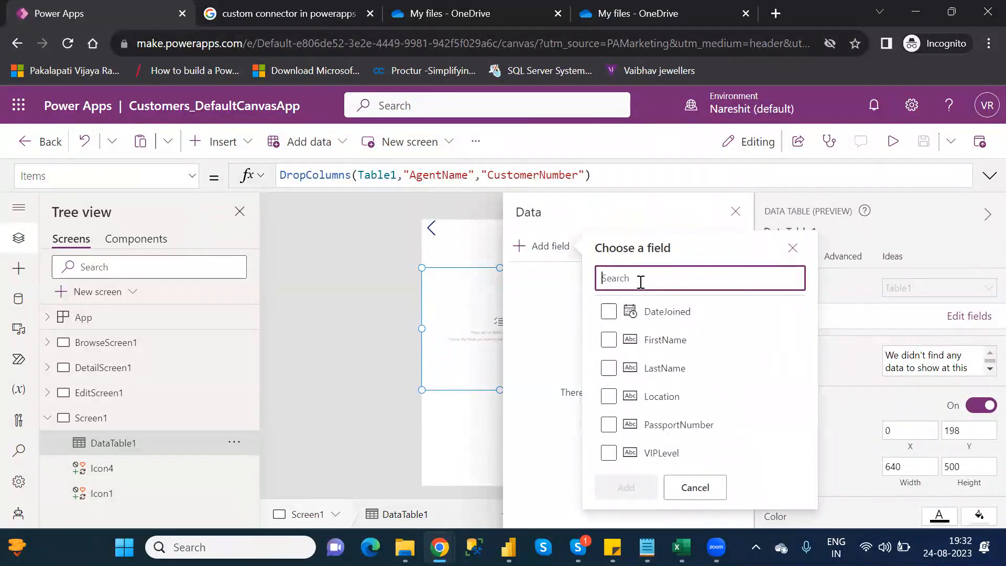
pyautogui.write('cus')
pyautogui.press('BackSpace')
pyautogui.press('BackSpace')
pyautogui.press('BackSpace')
# - Add the FirstName, LastName, Location and PassportNumber fields to the data table and close the field settings
pyautogui.click(610, 341)
pyautogui.click(611, 346)
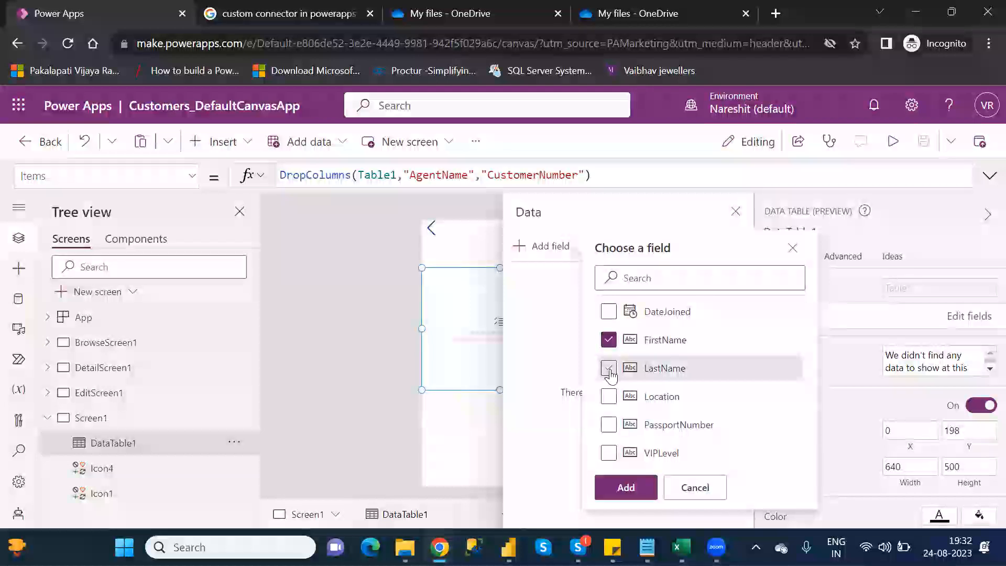
pyautogui.click(608, 369)
pyautogui.click(607, 401)
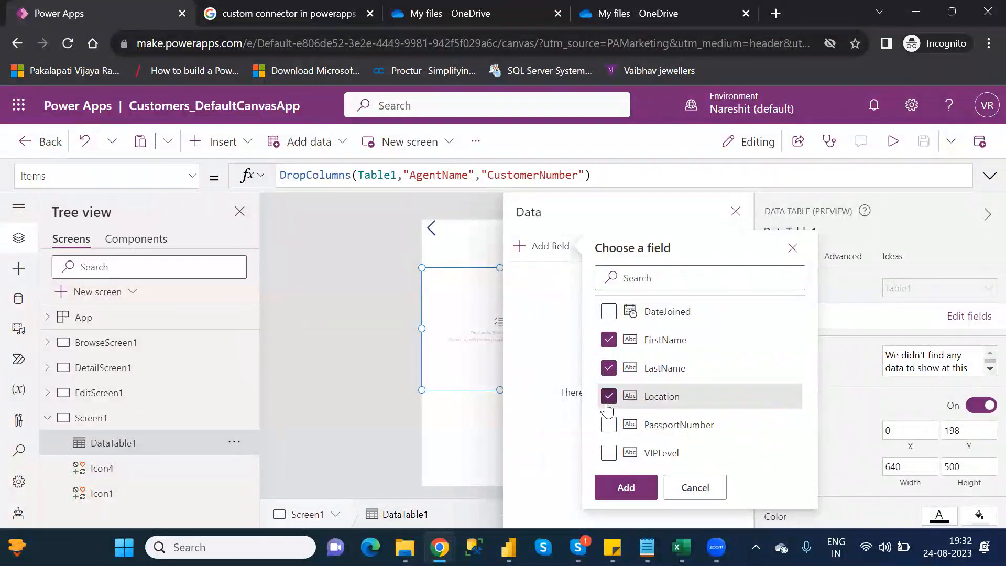
pyautogui.click(614, 427)
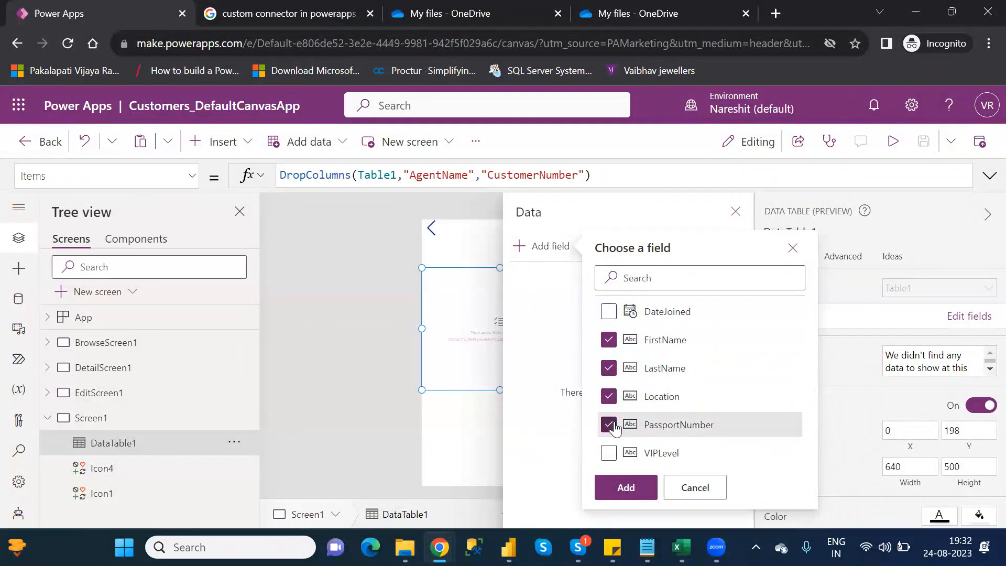
pyautogui.click(627, 486)
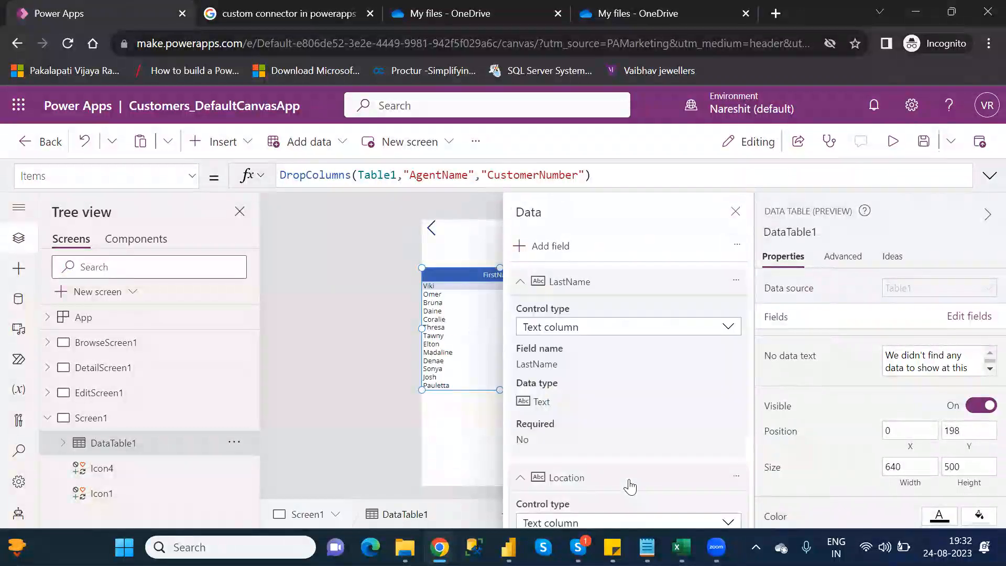
pyautogui.click(736, 211)
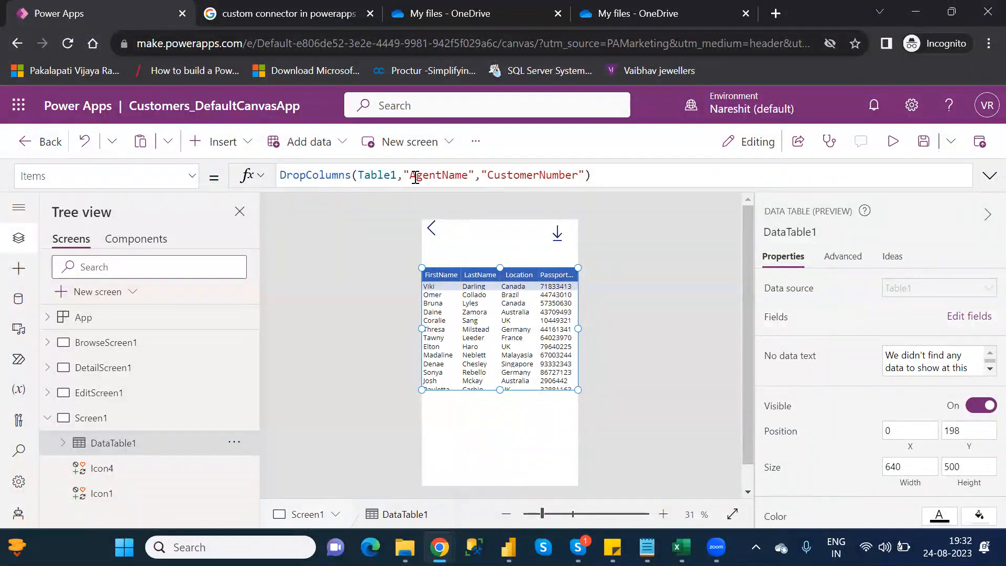
# - Highlight the column names in the DropColumns formula, and review the D, E and F category functions in the Category_Wise_Functions notes in Notepad
pyautogui.moveTo(406, 174); pyautogui.dragTo(585, 174)
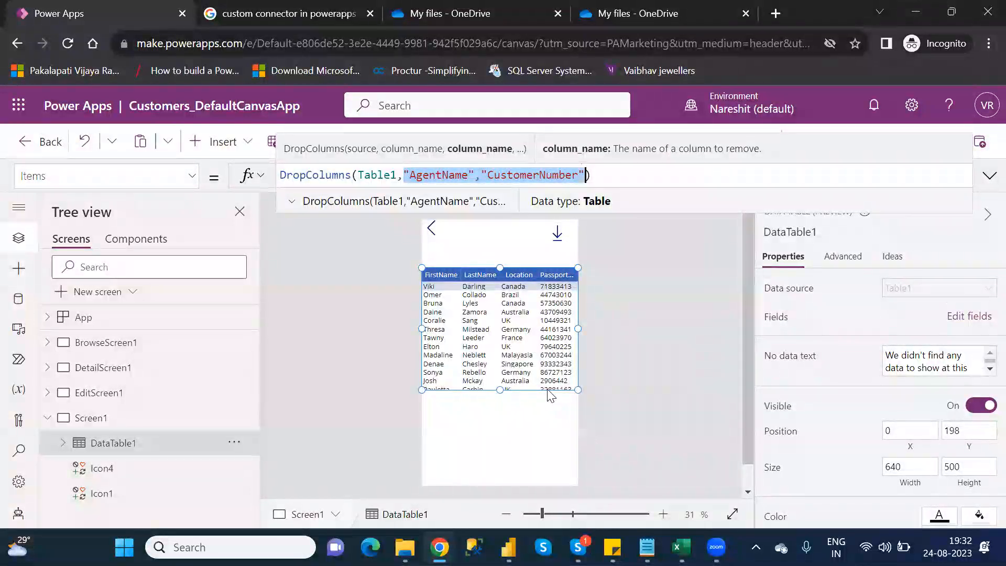
pyautogui.click(647, 547)
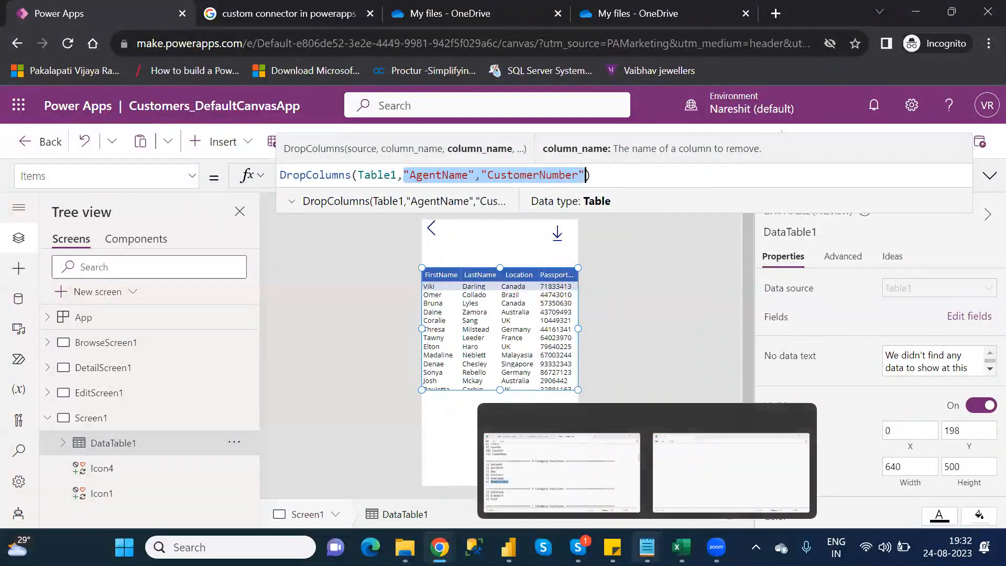
pyautogui.click(542, 456)
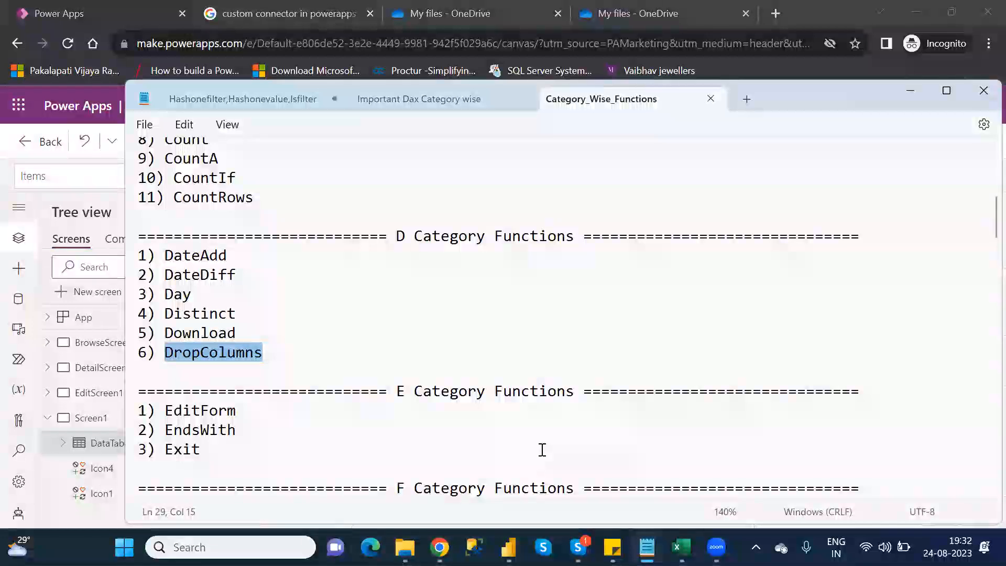
pyautogui.press('Down')
pyautogui.press('Down')
pyautogui.press('Down')
pyautogui.press('Down')
pyautogui.press('Down')
pyautogui.press('Down')
pyautogui.press('Down')
pyautogui.press('Down')
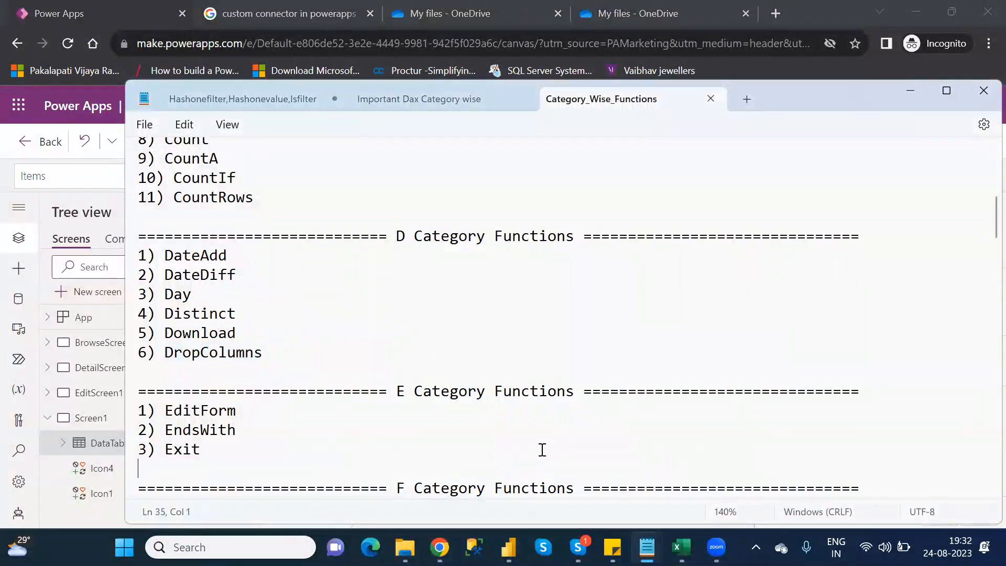
pyautogui.press('Down')
pyautogui.press('Down')
pyautogui.press('Down')
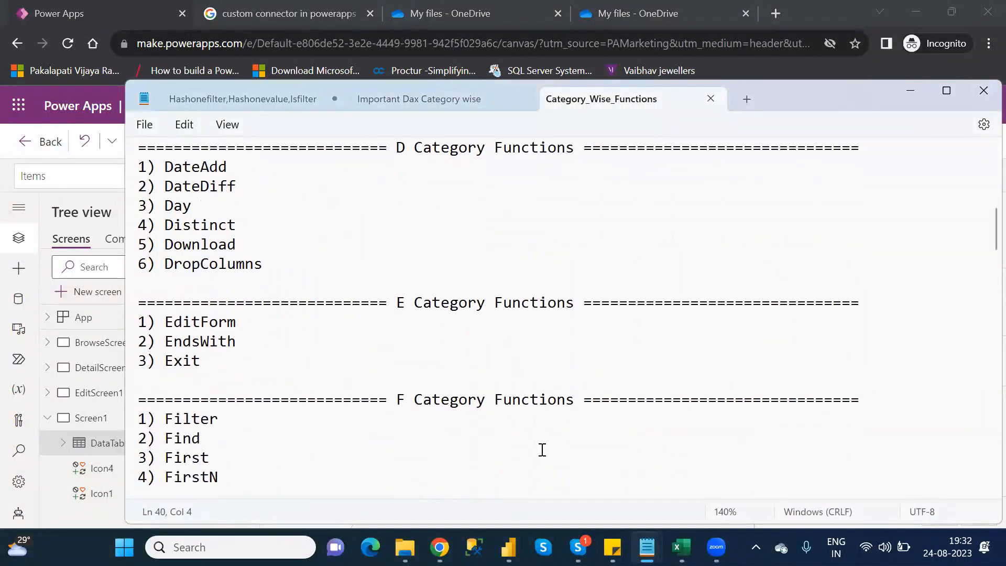
pyautogui.hotkey('alt', 'Tab')
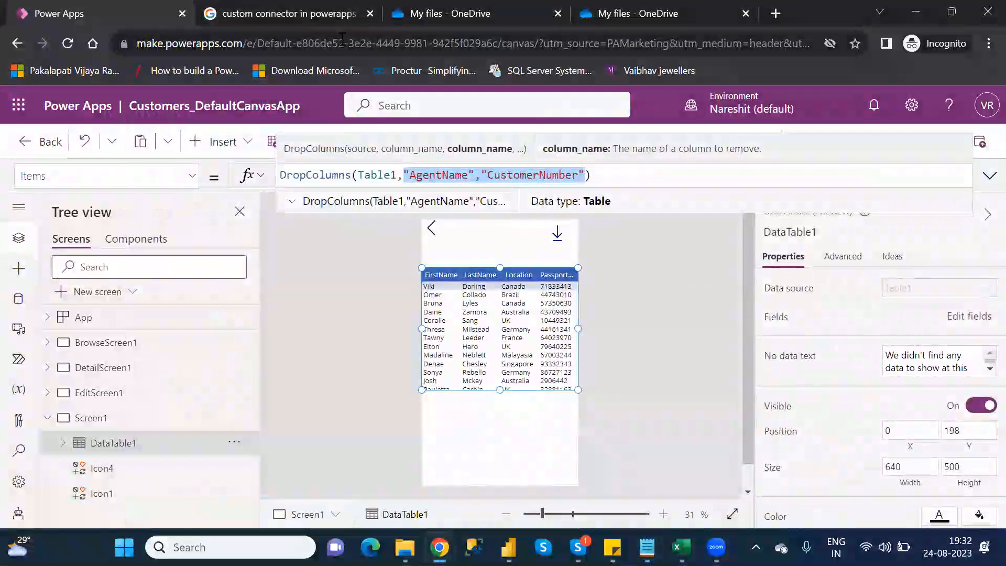
# - In the browser's Google page, search for "power app functions" and open Microsoft Learn's Power Fx formula reference for Power Apps
pyautogui.click(294, 13)
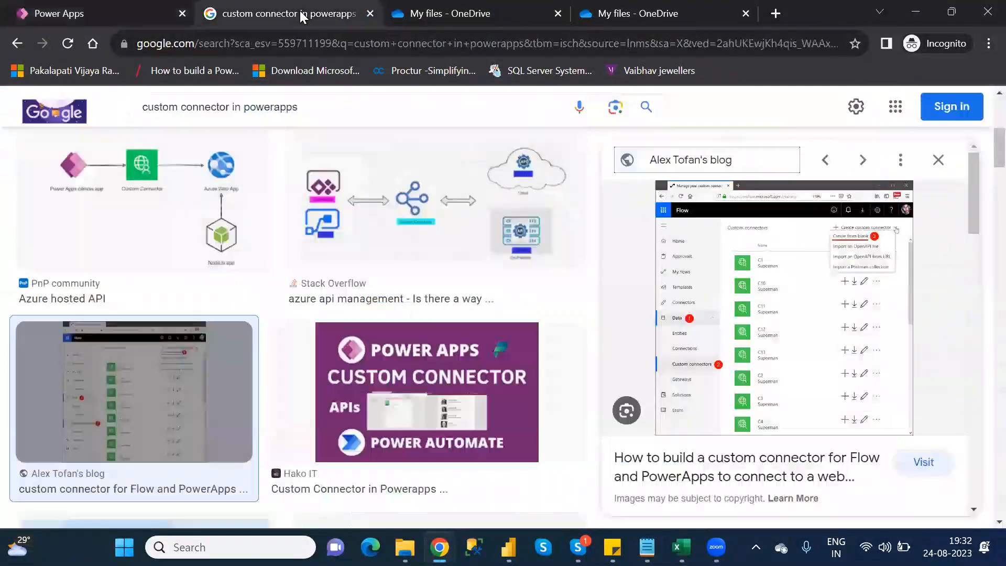
pyautogui.click(298, 48)
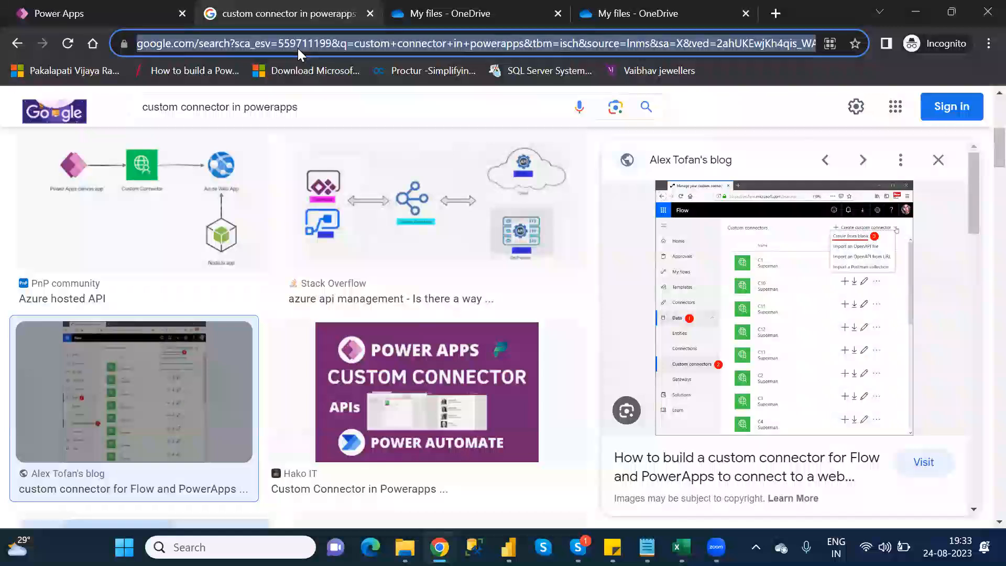
pyautogui.write('go')
pyautogui.press('Return')
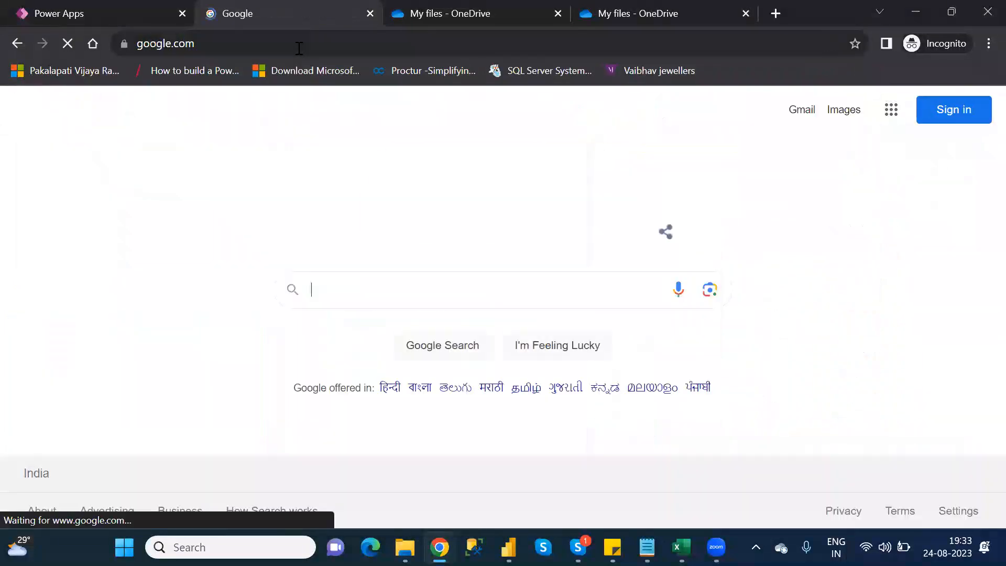
pyautogui.write('power')
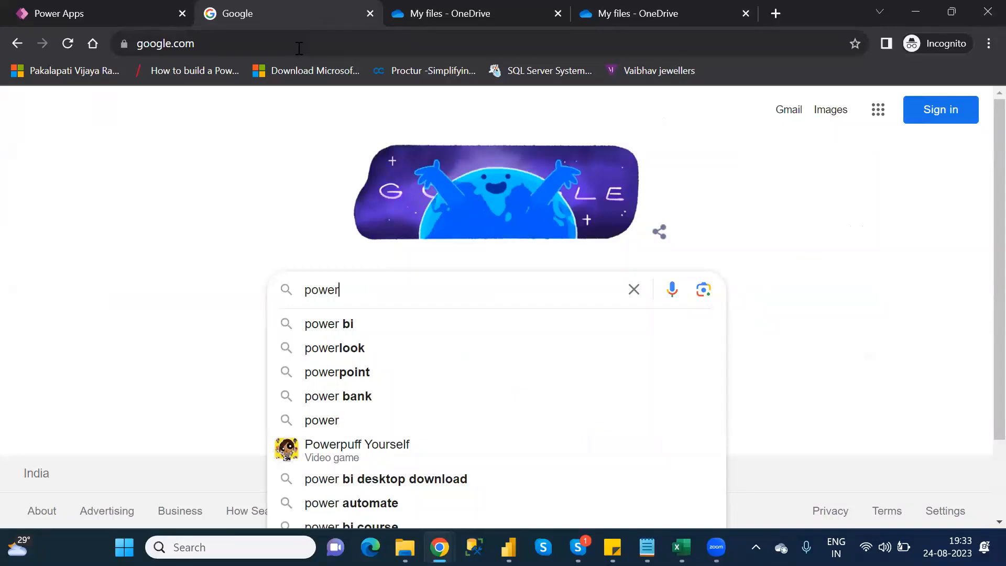
pyautogui.write('app')
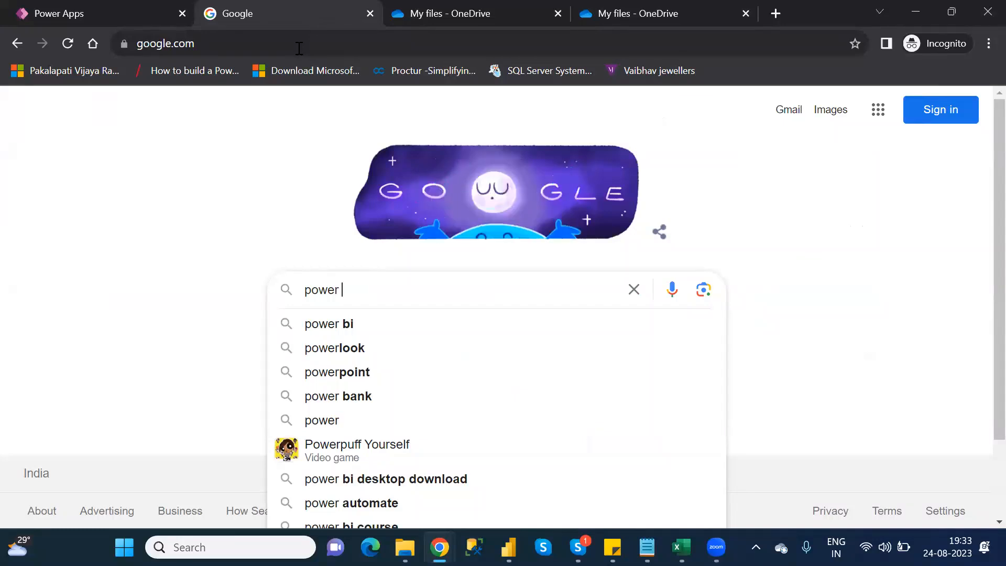
pyautogui.write(' fu')
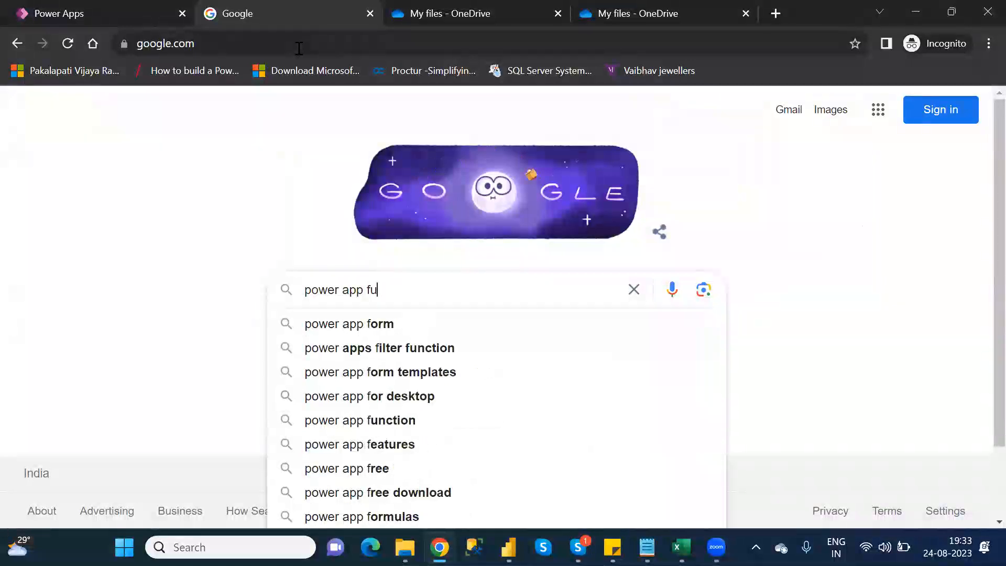
pyautogui.write('nctions')
pyautogui.press('Return')
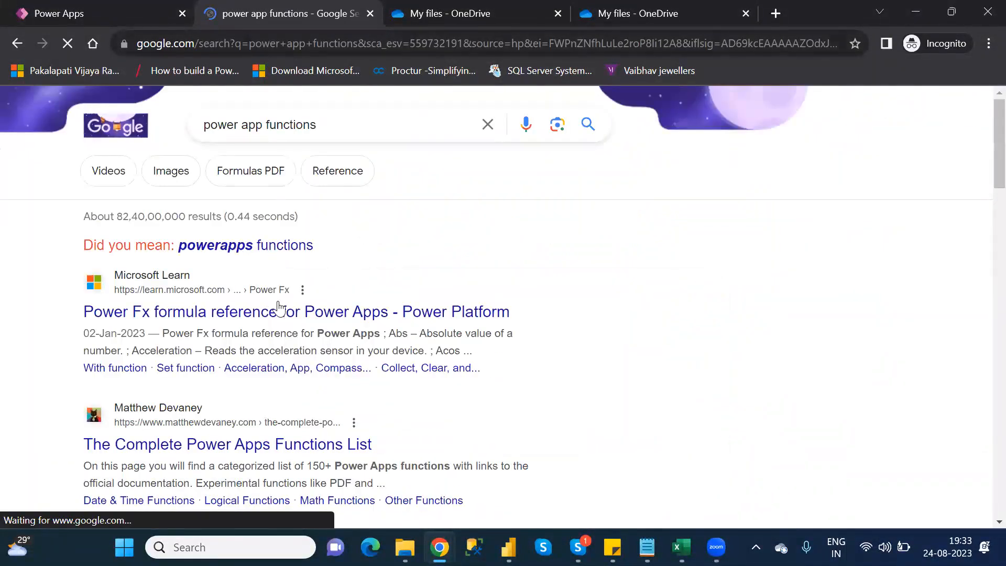
pyautogui.click(293, 319)
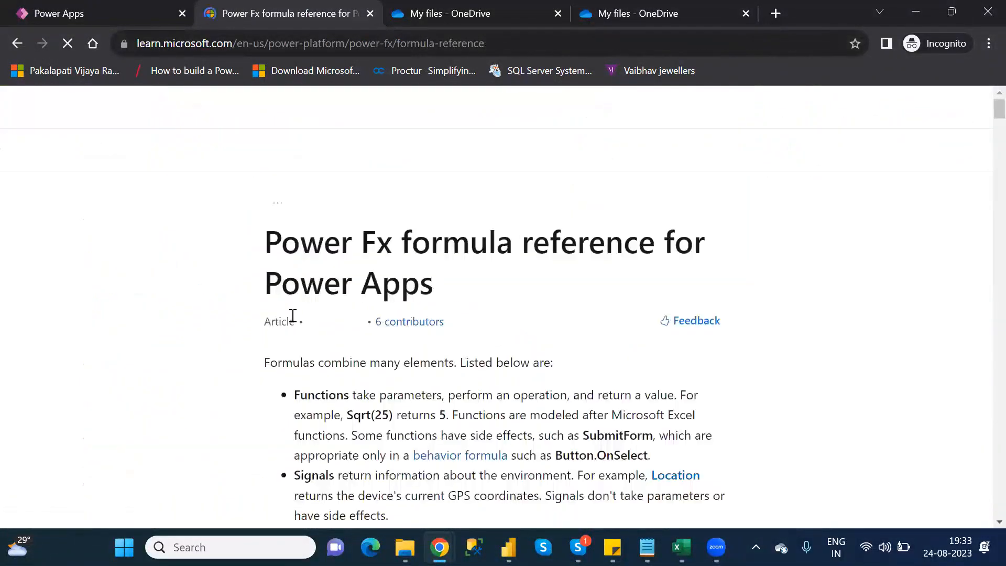
# - Look through the A to D function lists in the Power Fx formula reference, focusing on the D functions
pyautogui.scroll(-10, 292, 318)
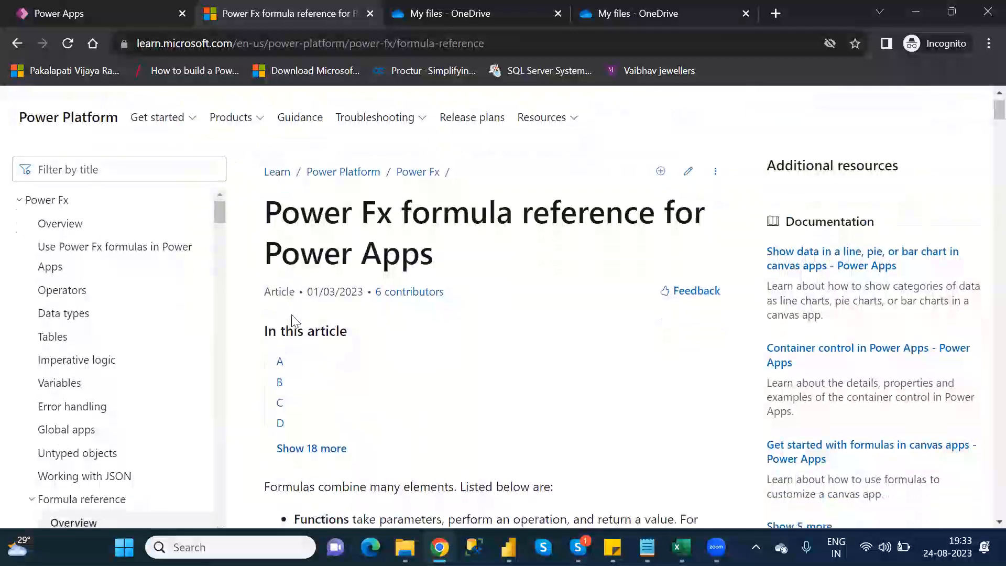
pyautogui.scroll(-14, 293, 316)
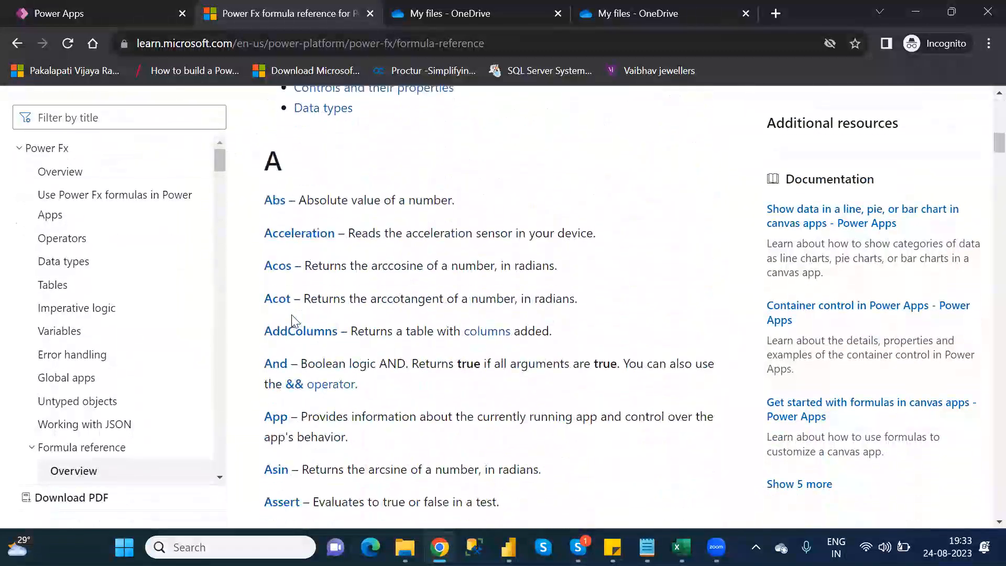
pyautogui.scroll(-8, 292, 316)
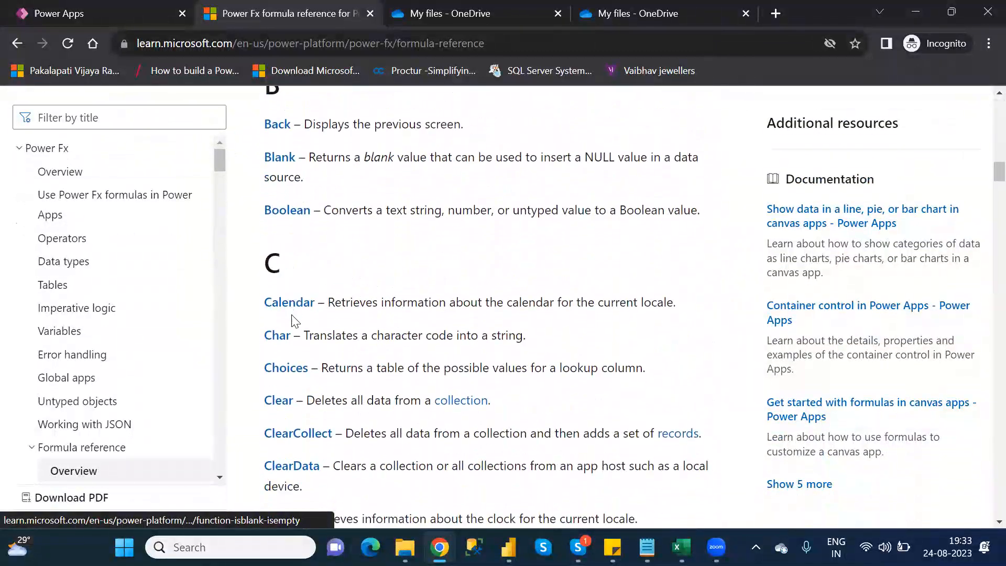
pyautogui.scroll(-12, 292, 321)
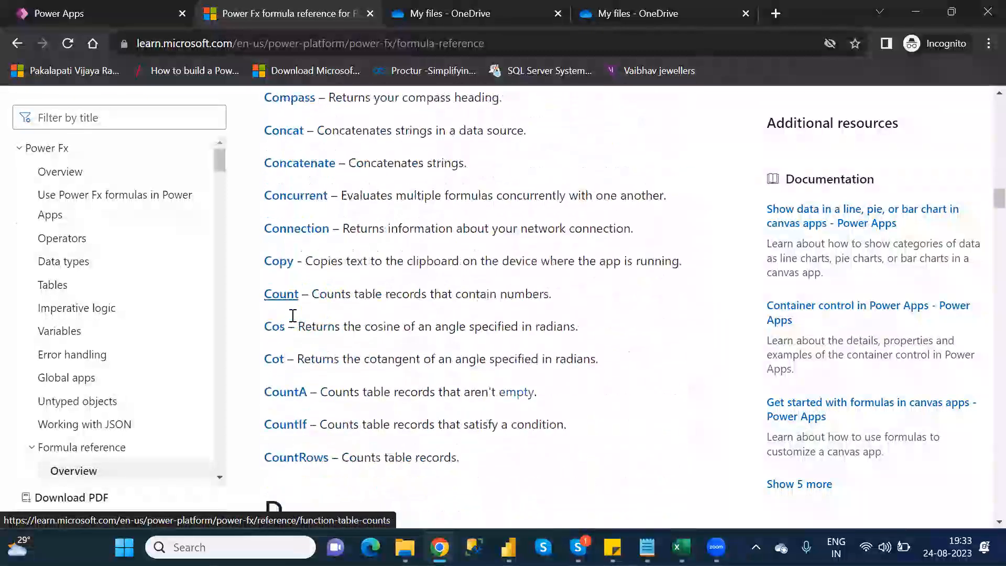
pyautogui.scroll(-10, 292, 321)
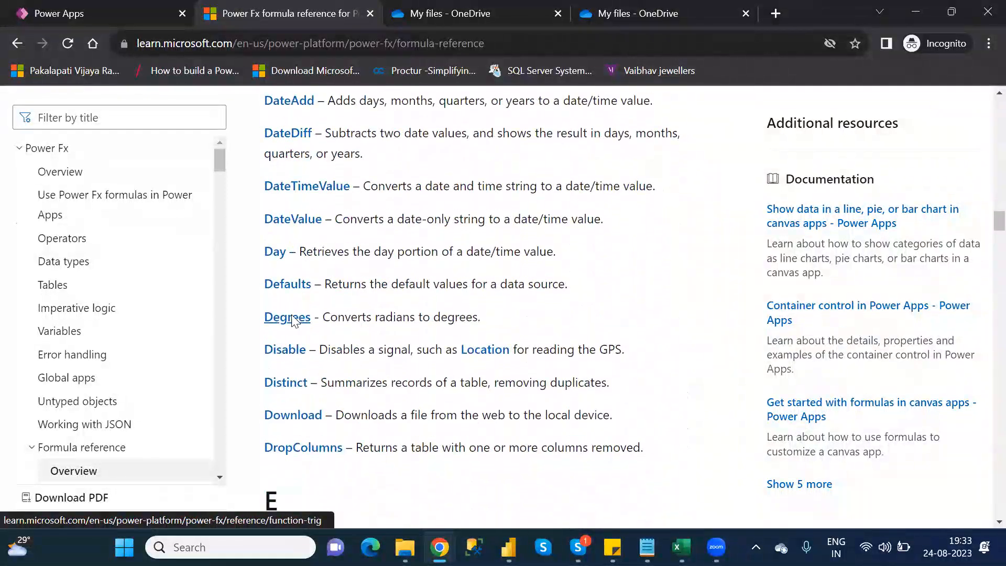
pyautogui.scroll(4, 293, 321)
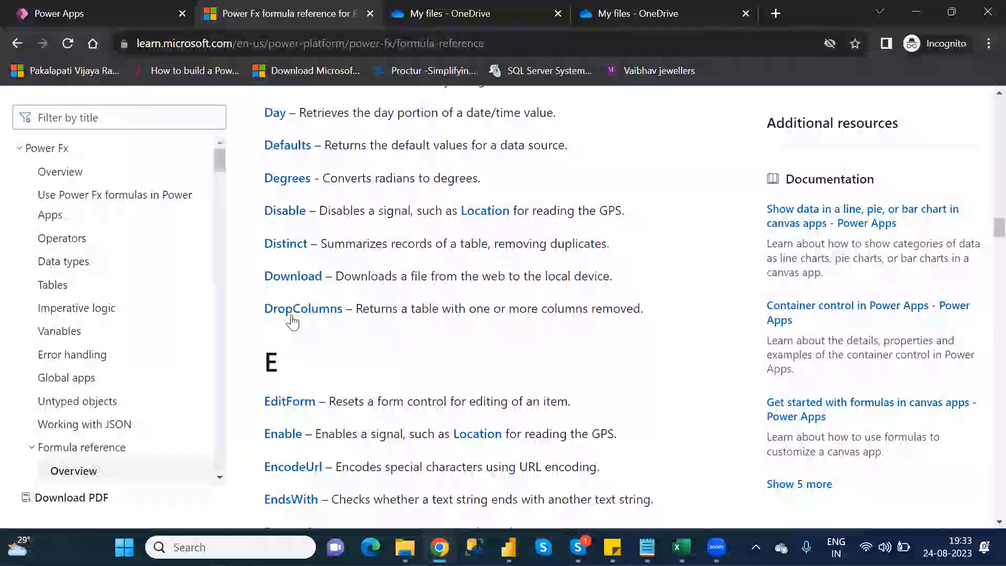
pyautogui.scroll(2, 292, 321)
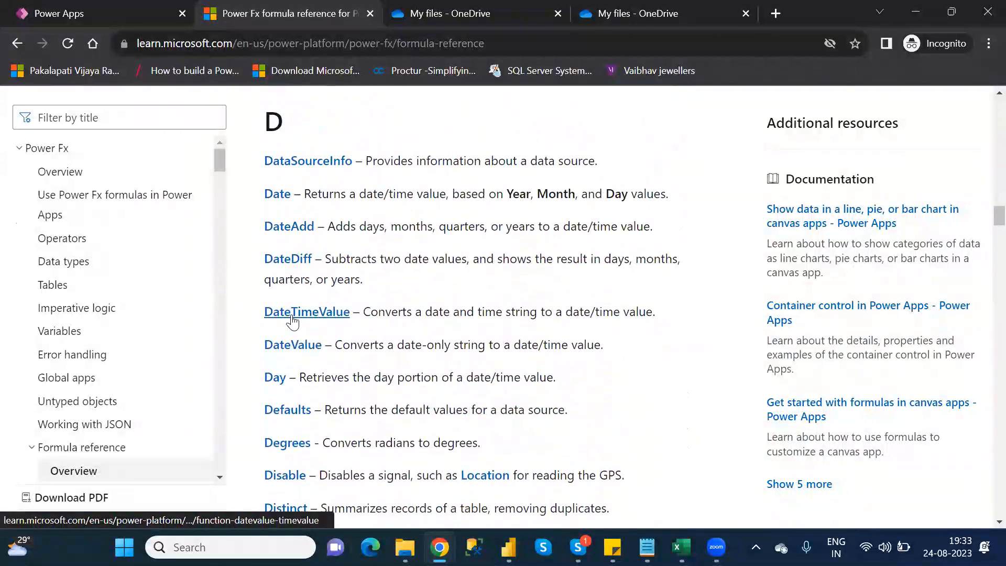
pyautogui.scroll(-1, 292, 320)
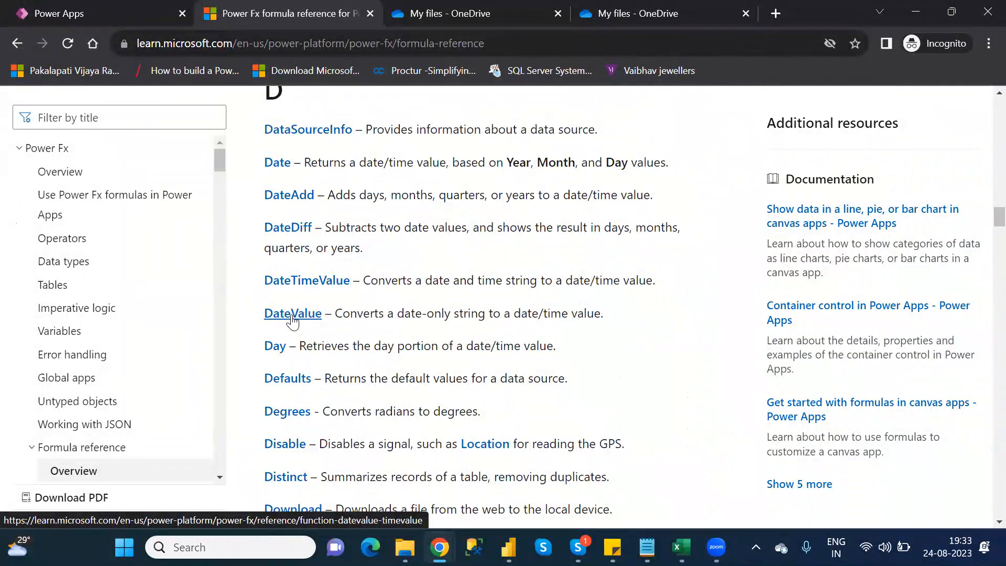
# - Compare the Category_Wise_Functions notes with the formula reference and read the descriptions of its D and E functions
pyautogui.hotkey('alt', 'Tab')
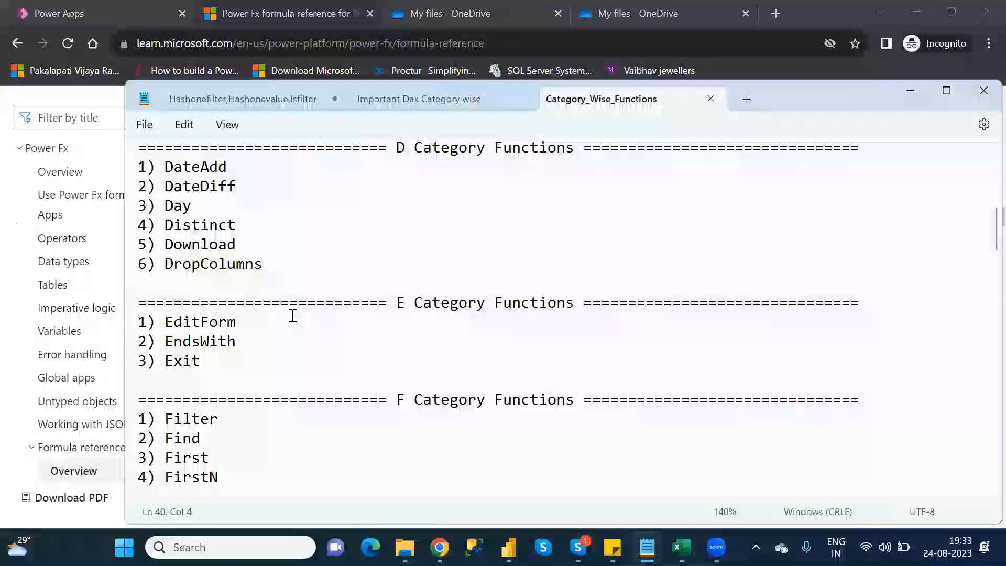
pyautogui.hotkey('alt', 'Tab')
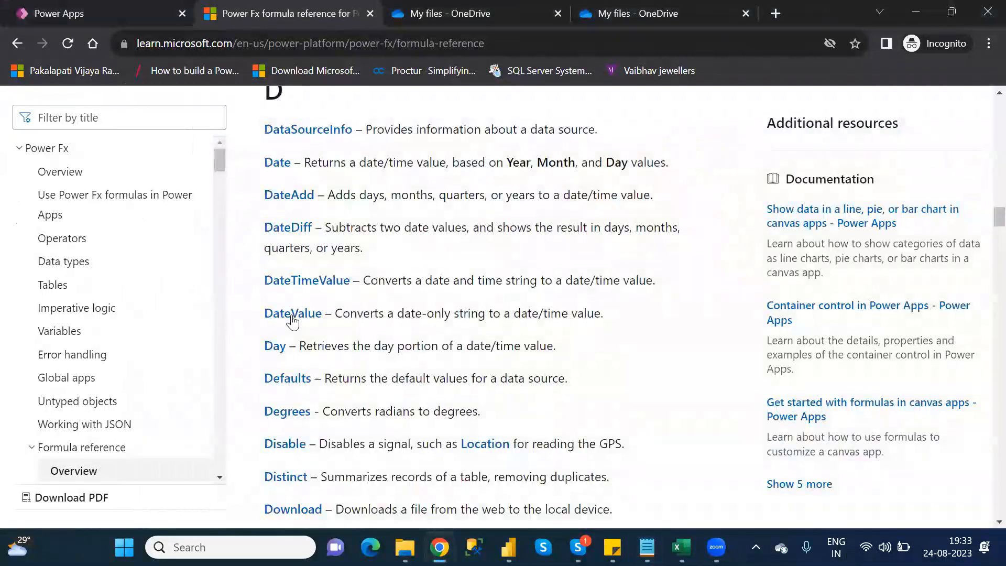
pyautogui.scroll(-1, 292, 321)
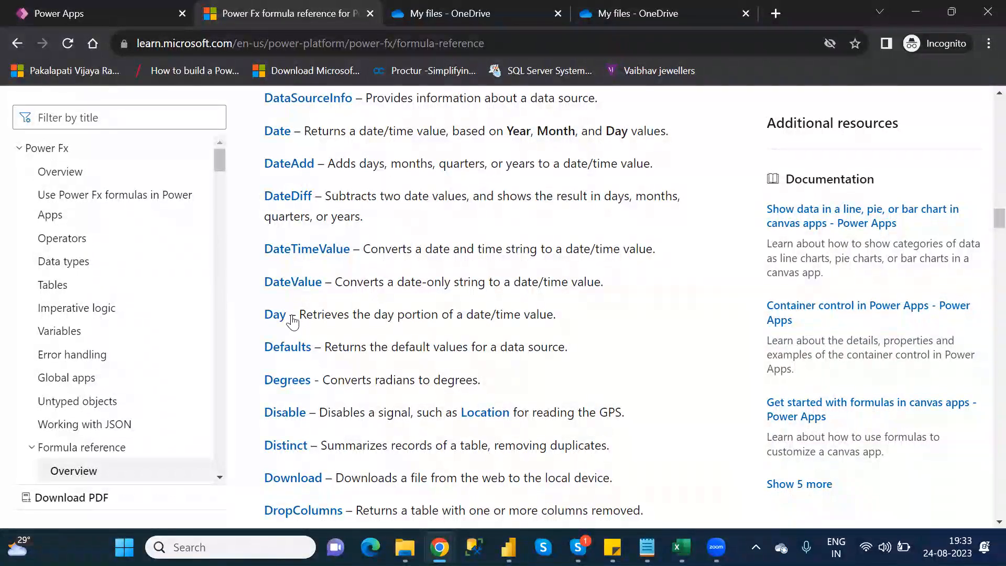
pyautogui.scroll(-1, 292, 322)
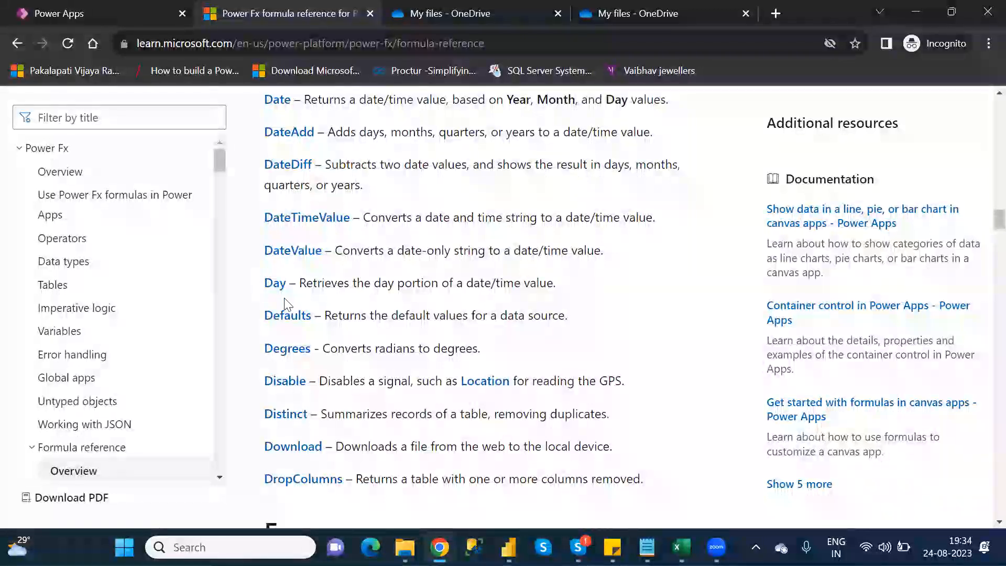
pyautogui.scroll(-2, 287, 304)
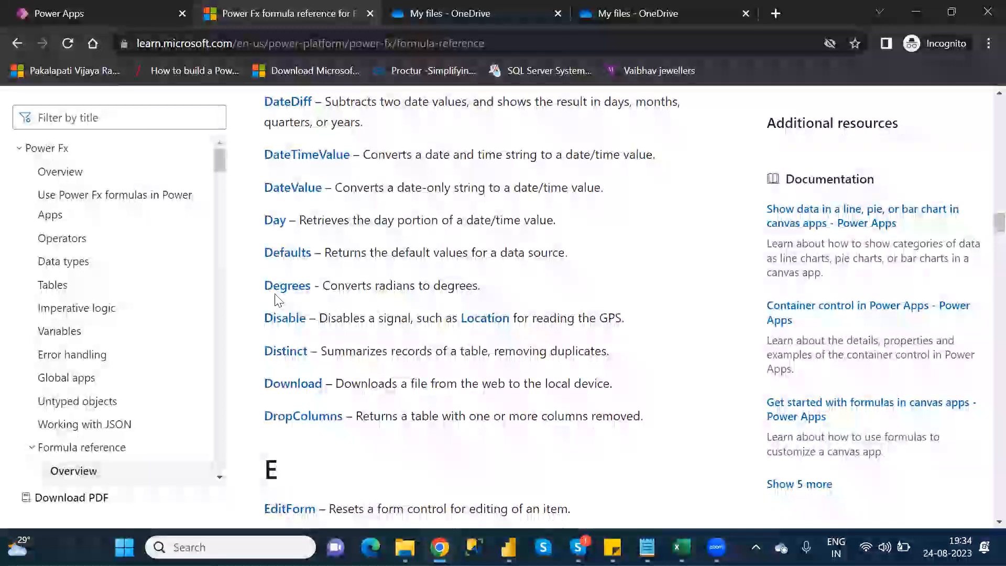
pyautogui.scroll(-1, 275, 301)
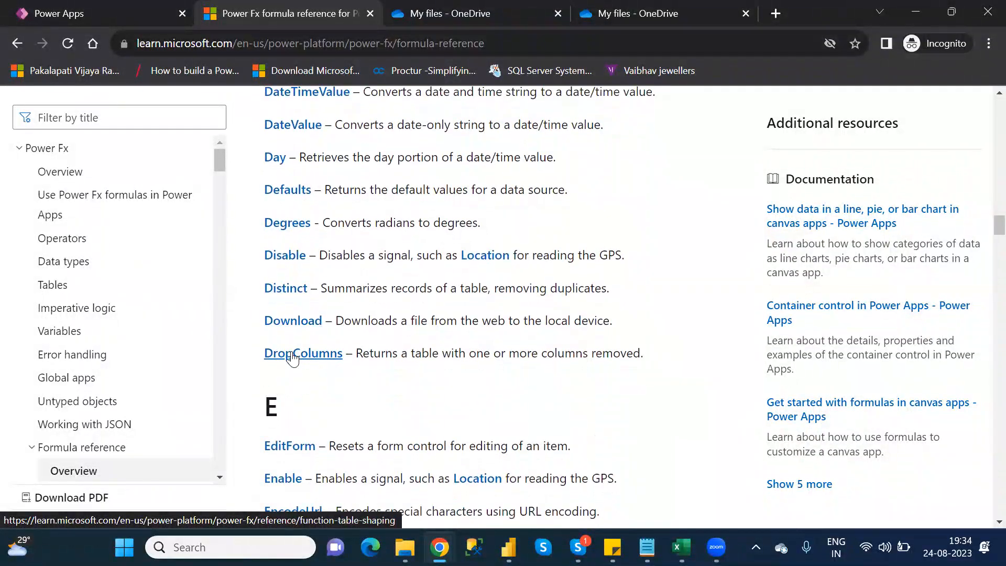
pyautogui.scroll(-3, 292, 359)
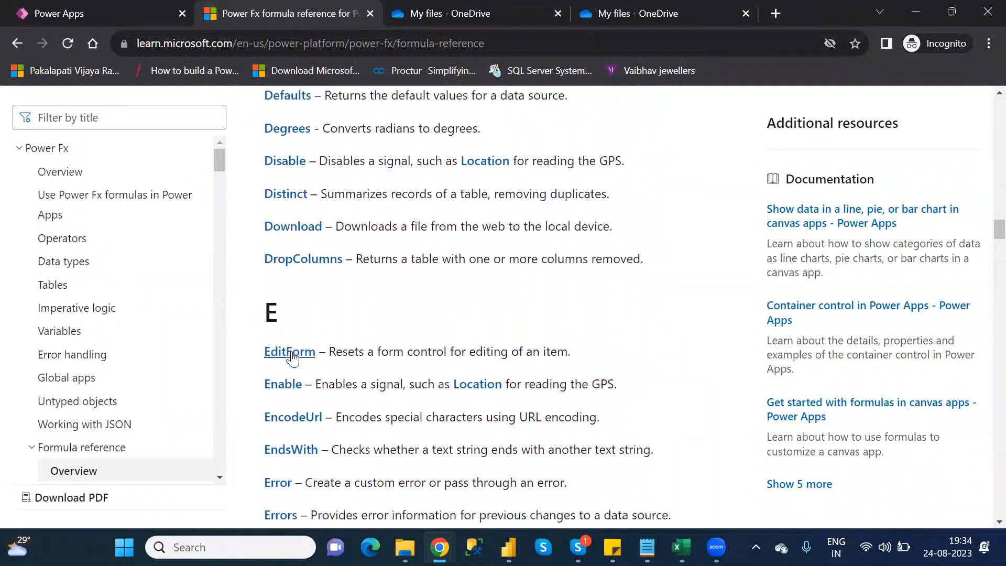
pyautogui.scroll(-2, 293, 359)
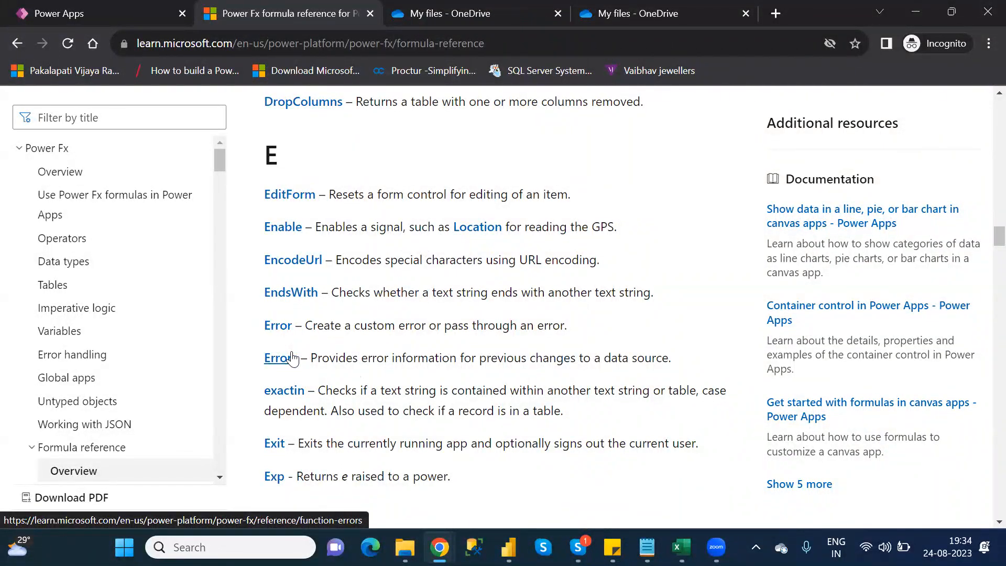
# - Switch from the formula reference to the Power Apps editor and add a new blank screen to the app
pyautogui.click(92, 19)
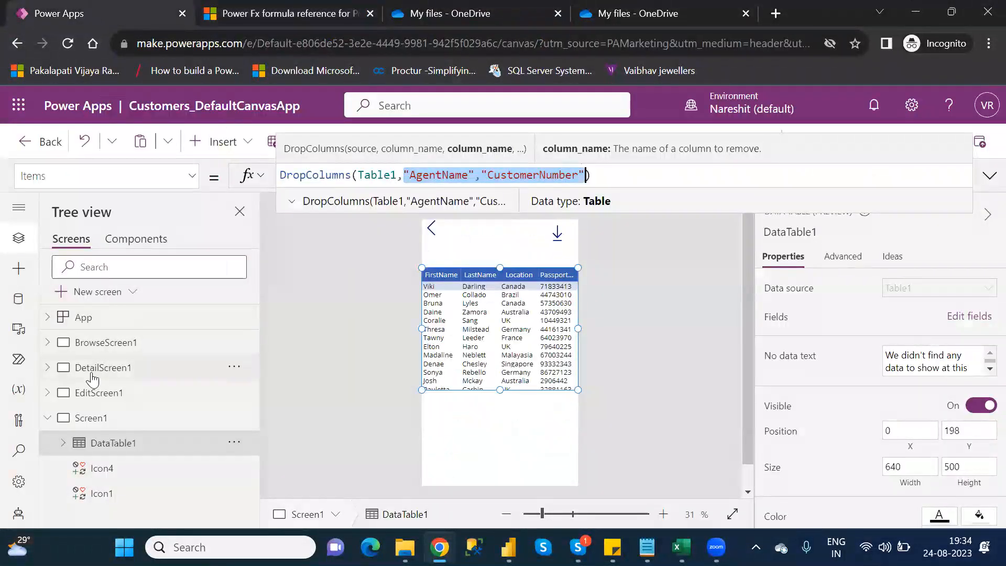
pyautogui.click(48, 418)
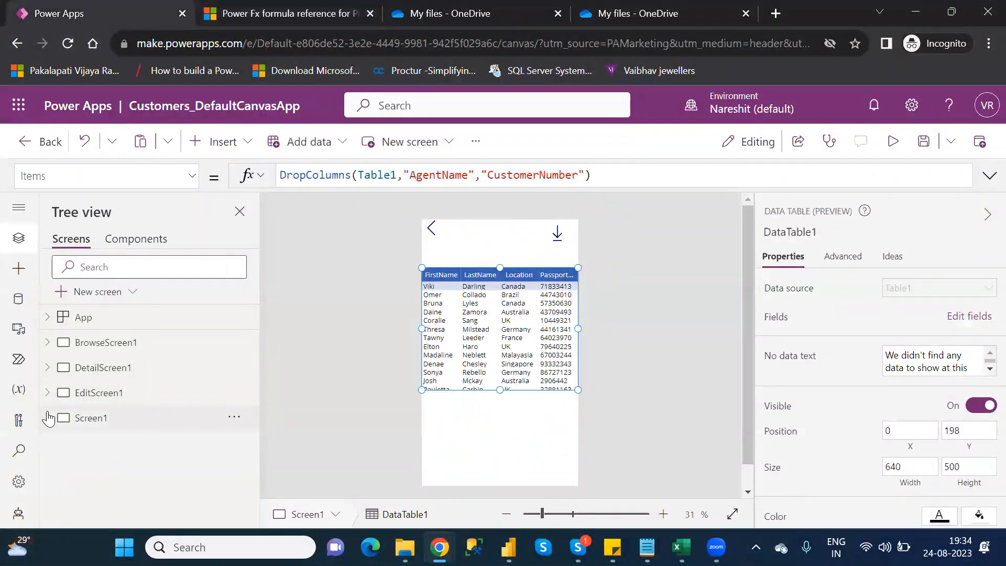
pyautogui.click(100, 291)
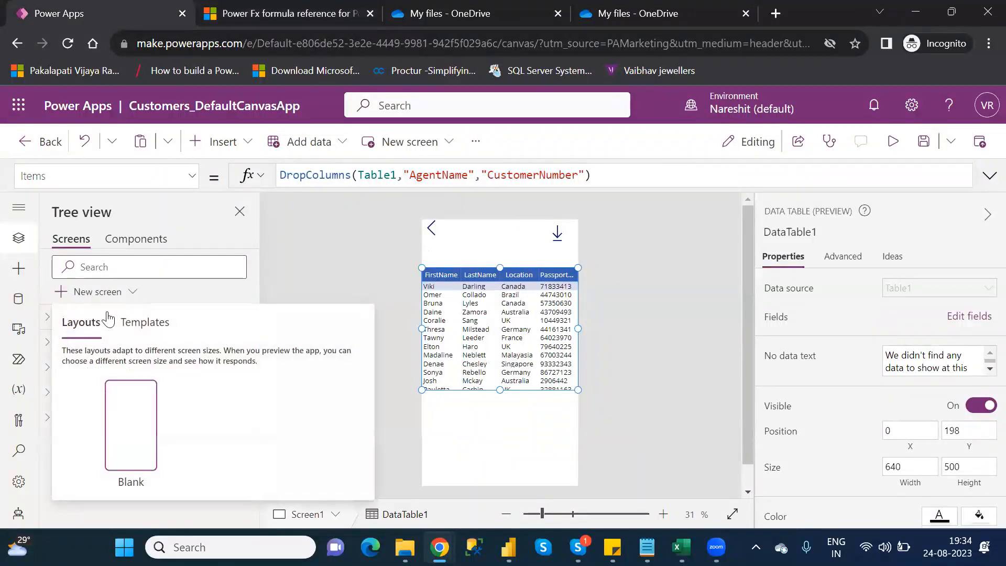
pyautogui.click(127, 419)
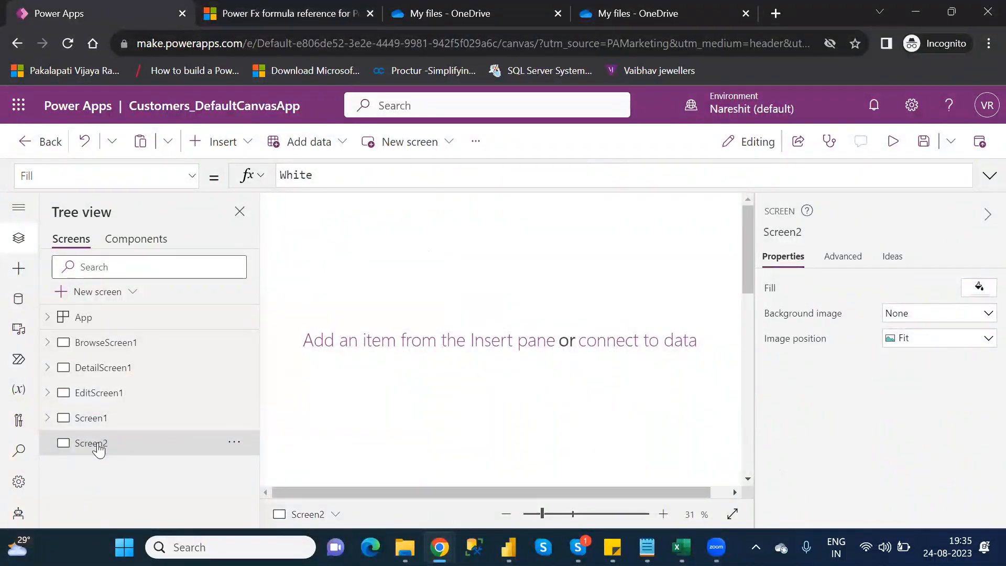
# - Rename the new blank screen as E-CategoryFunctions
pyautogui.doubleClick(98, 443)
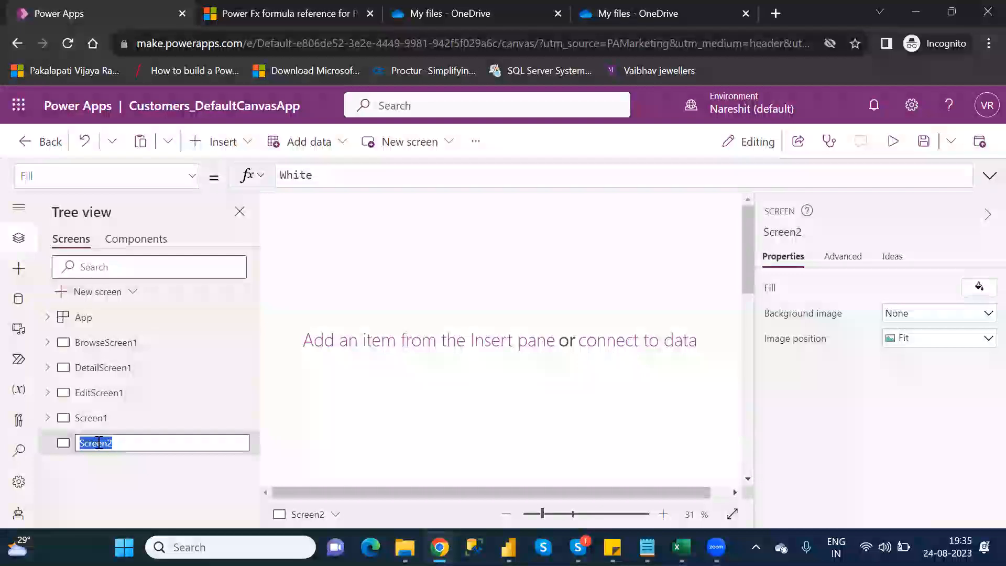
pyautogui.write('E-CategoryFunctions')
pyautogui.press('Return')
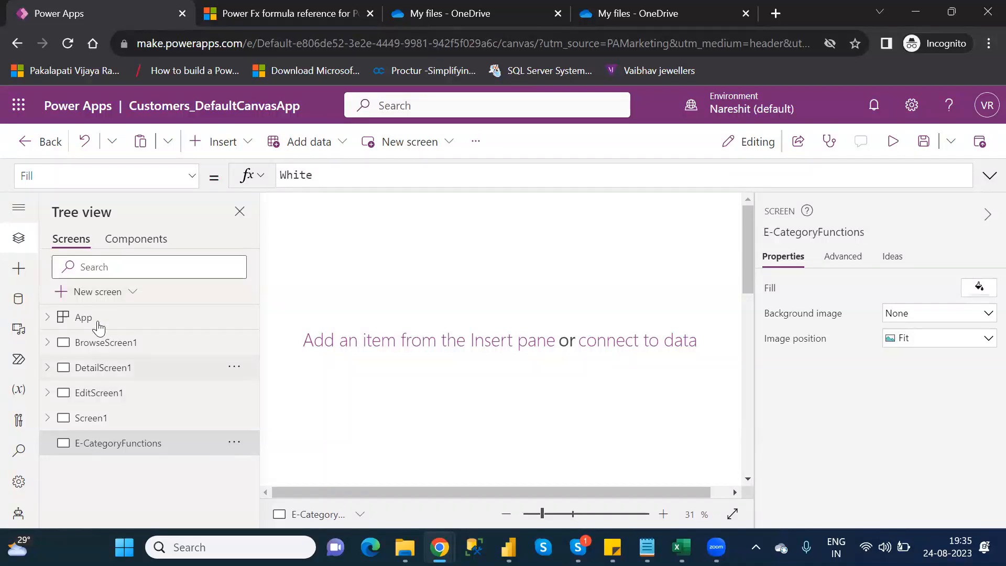
# - Examine the Table1 edit form on EditScreen1, preview it with the AgentName field active, and return to the editor
pyautogui.click(226, 153)
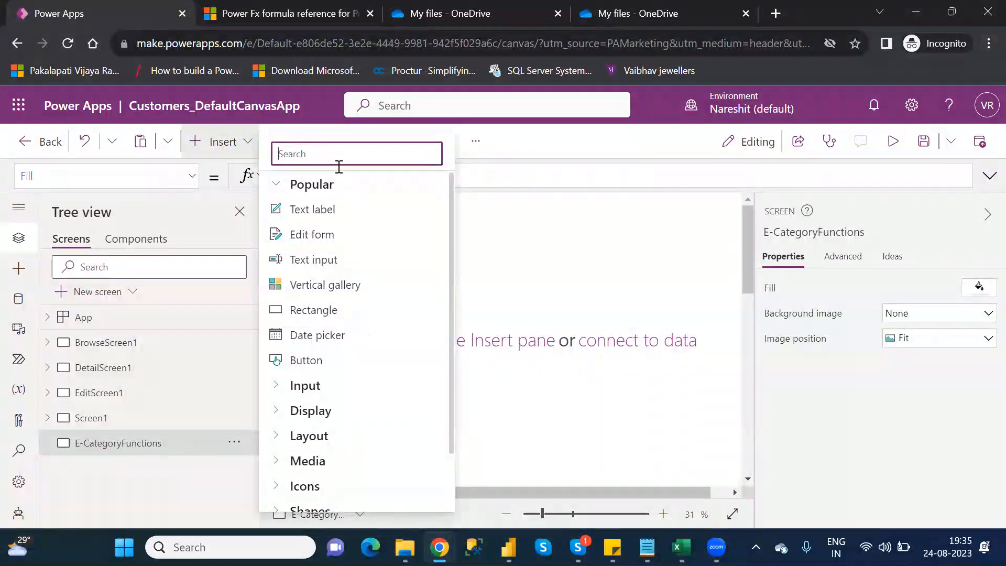
pyautogui.click(517, 270)
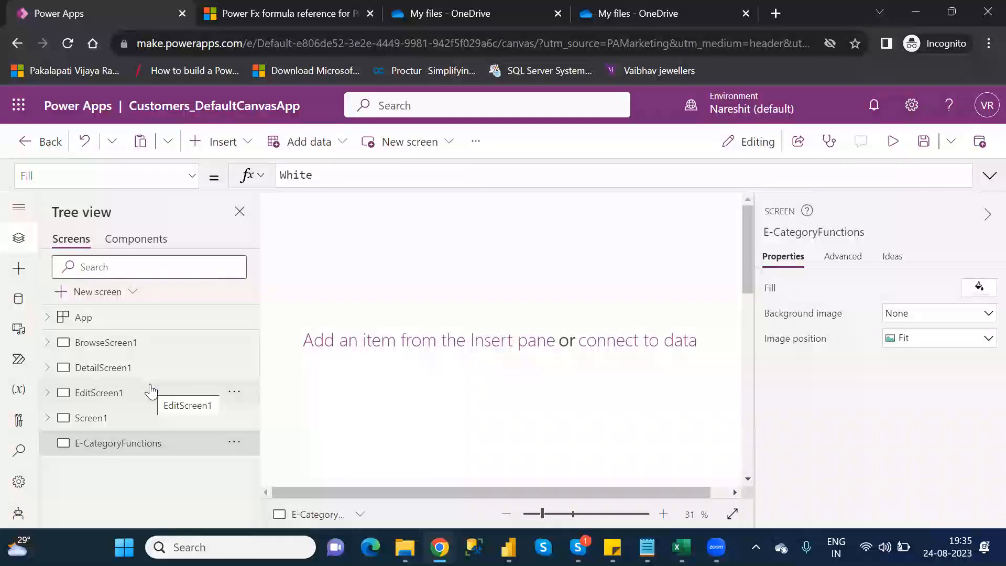
pyautogui.click(116, 393)
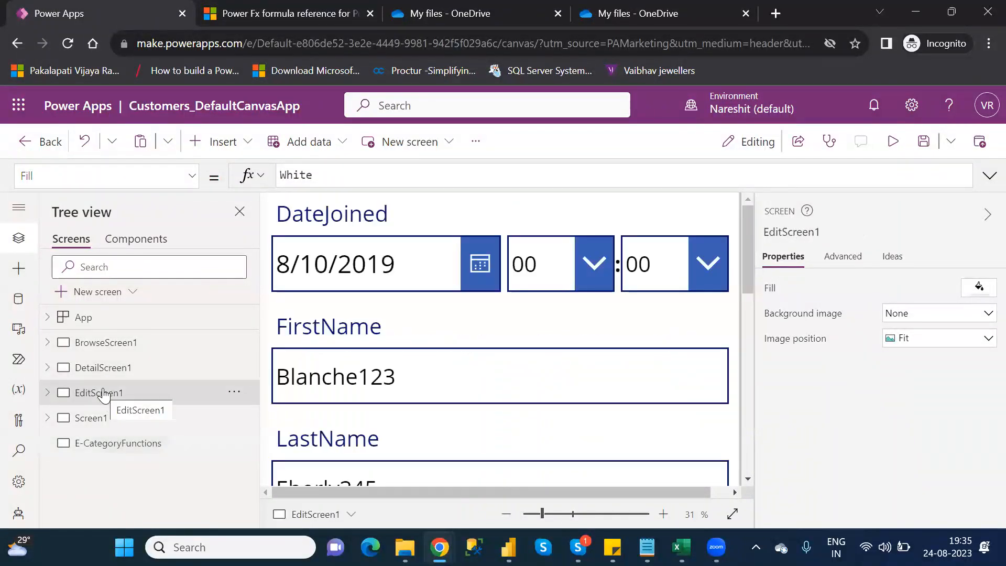
pyautogui.moveTo(747, 240)
pyautogui.mouseDown()
pyautogui.moveTo(754, 288)
pyautogui.moveTo(755, 246)
pyautogui.mouseUp()
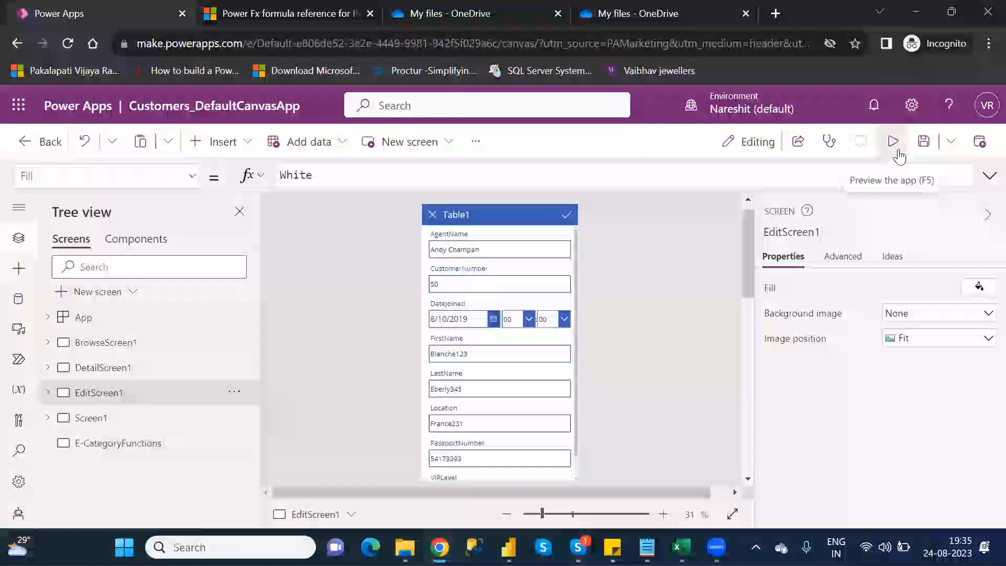
pyautogui.press('F5')
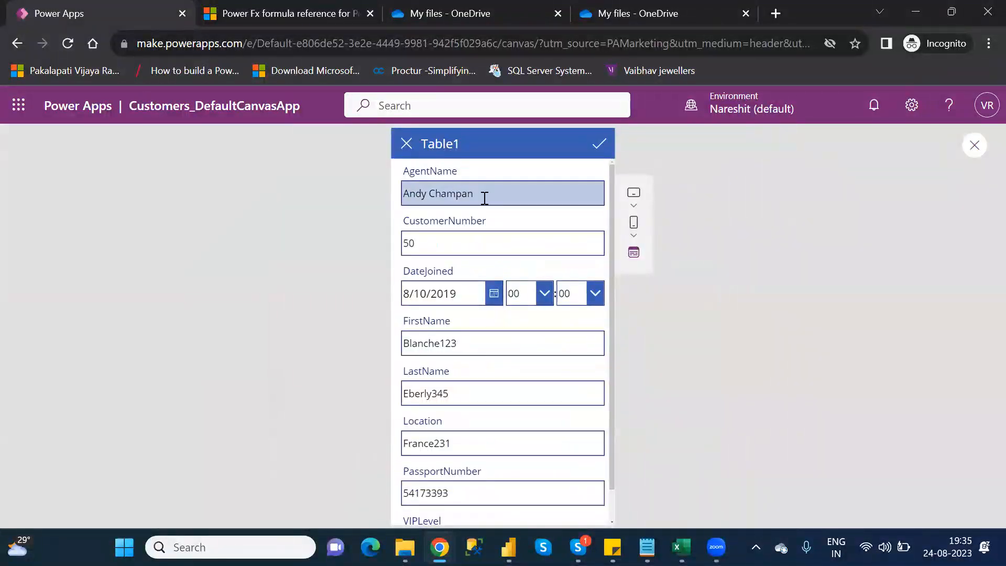
pyautogui.click(487, 198)
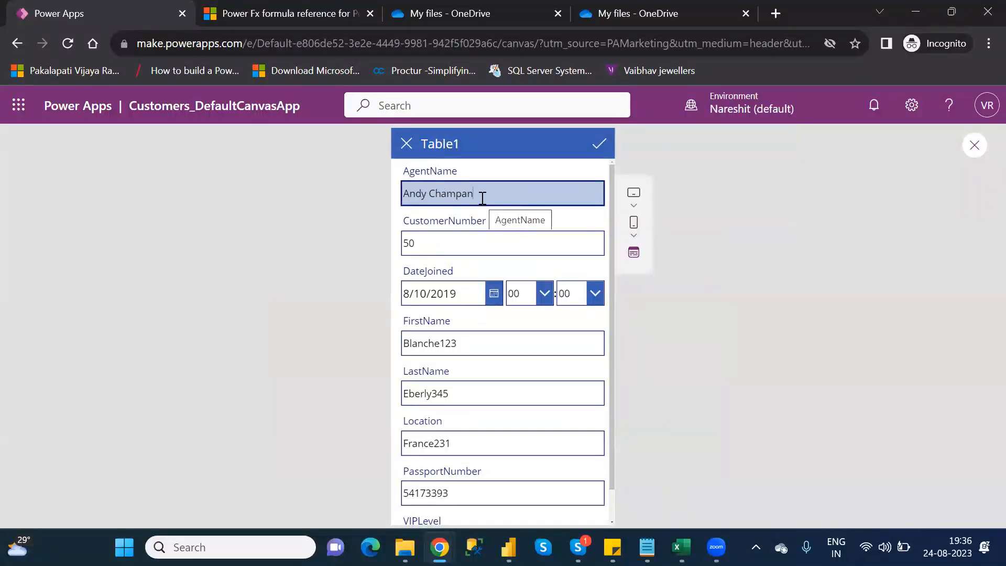
pyautogui.click(974, 148)
pyautogui.click(648, 391)
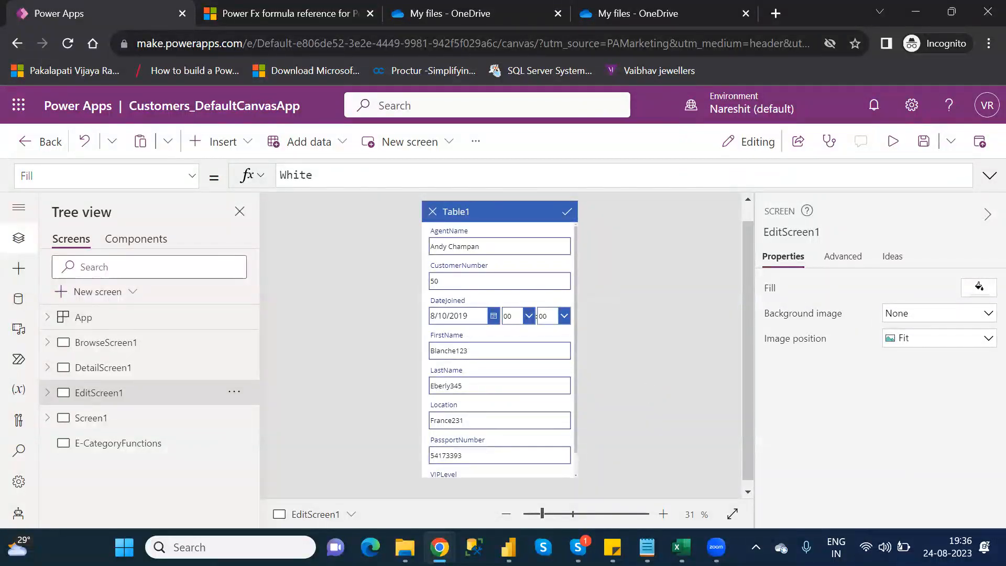
# - Insert an edit form on the E-CategoryFunctions screen and move it down to about Y 414
pyautogui.click(150, 453)
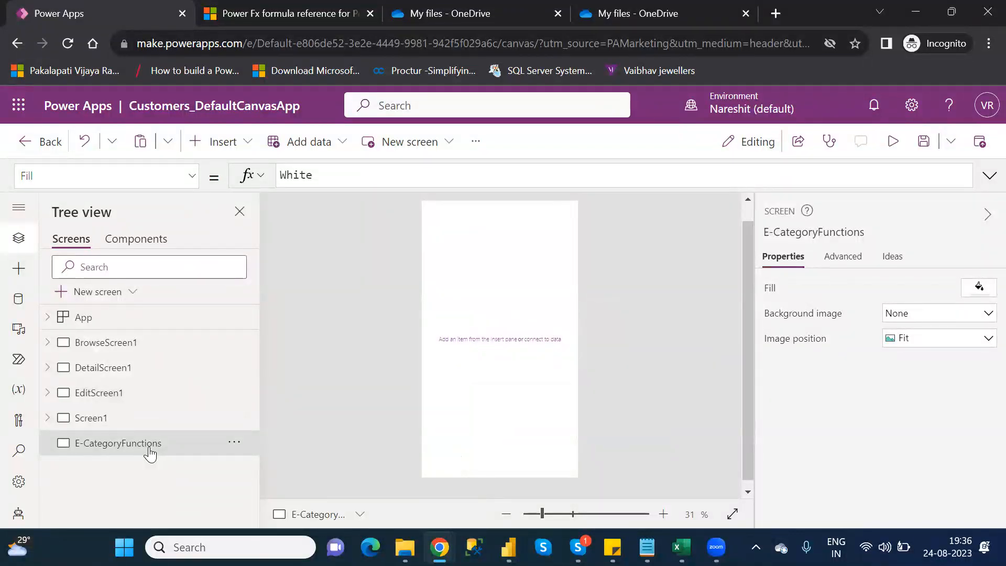
pyautogui.click(228, 146)
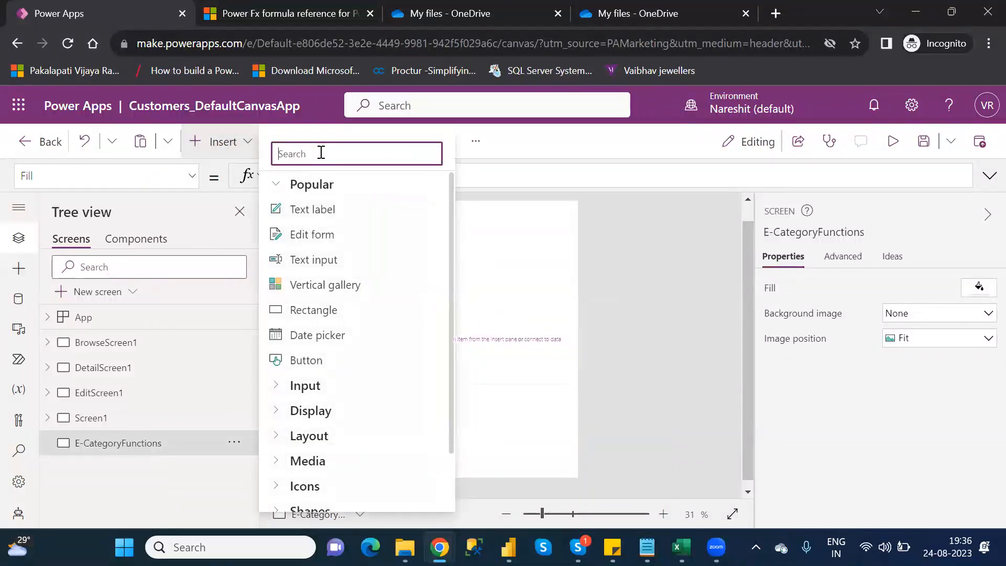
pyautogui.write('edi')
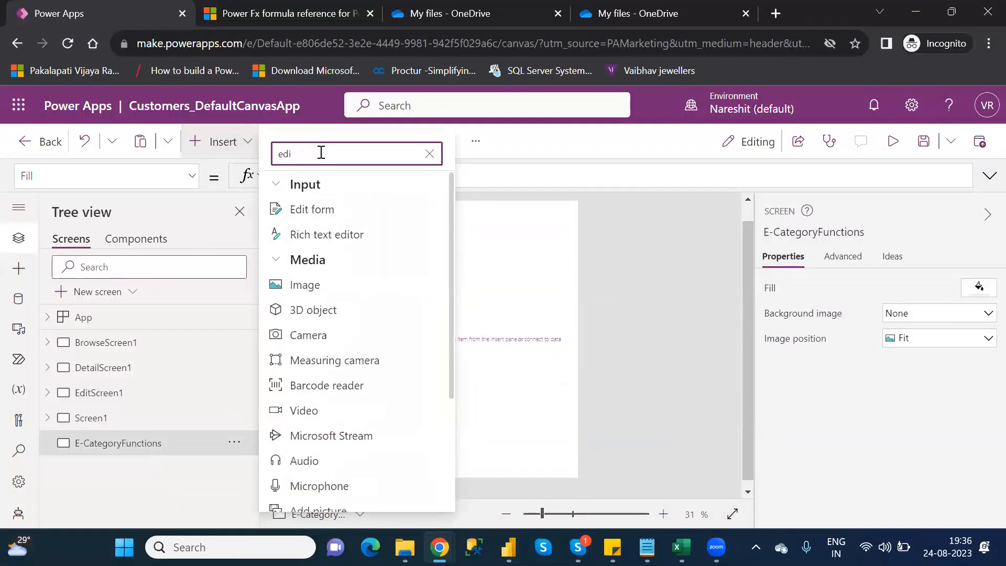
pyautogui.click(322, 210)
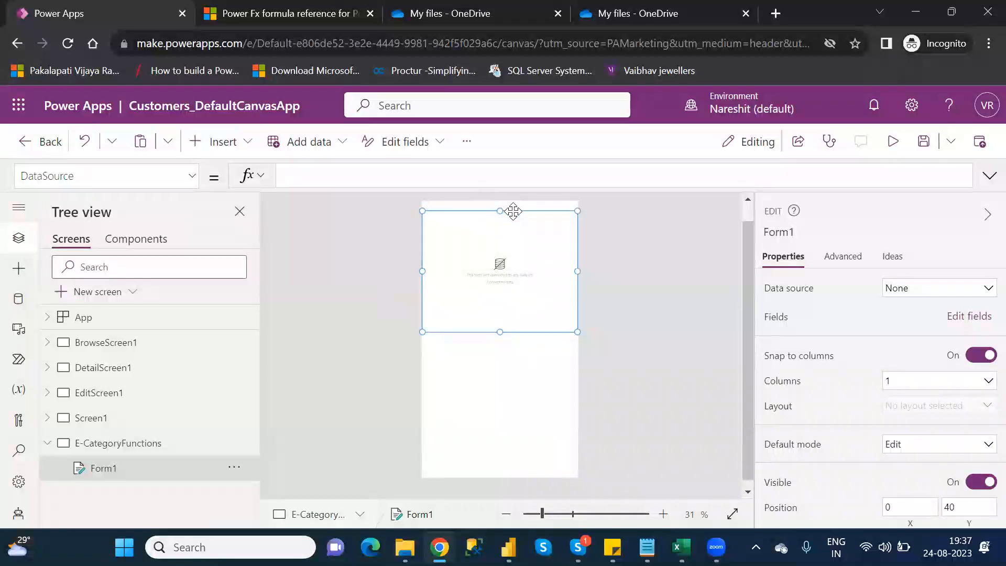
pyautogui.moveTo(515, 213); pyautogui.dragTo(521, 300)
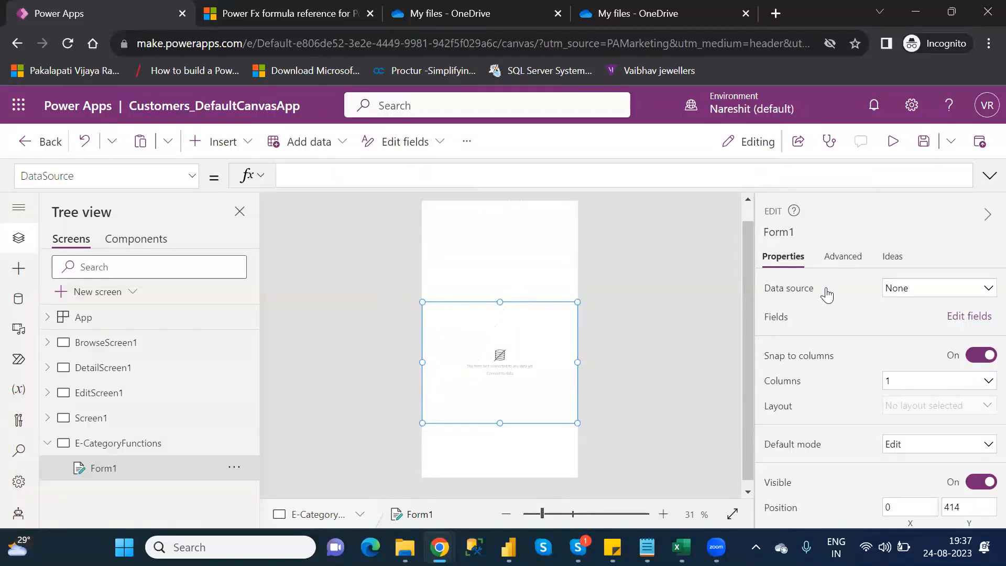
# - Connect the new edit form to the Table1 data source and add the AgentName and CustomerNumber fields
pyautogui.click(936, 289)
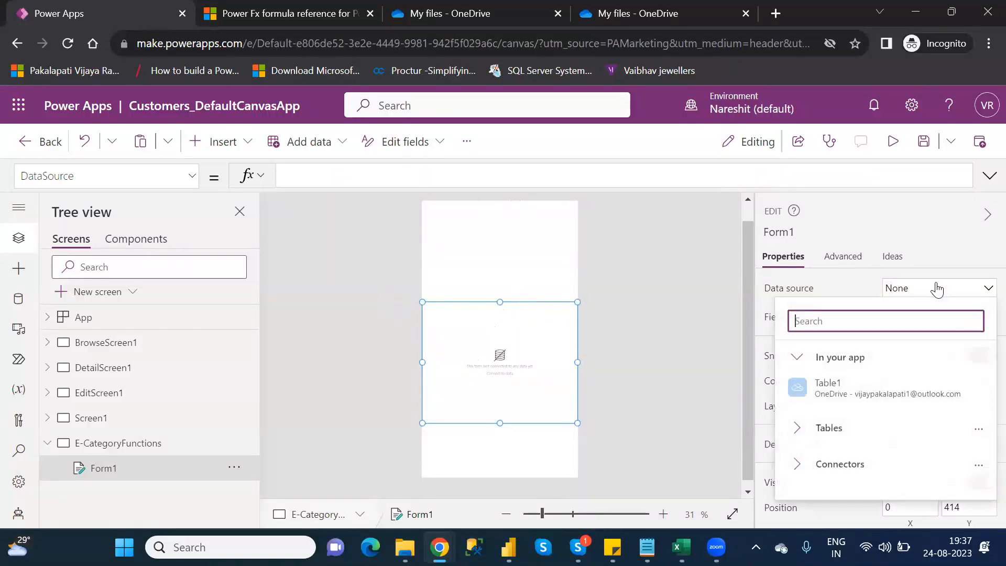
pyautogui.click(878, 382)
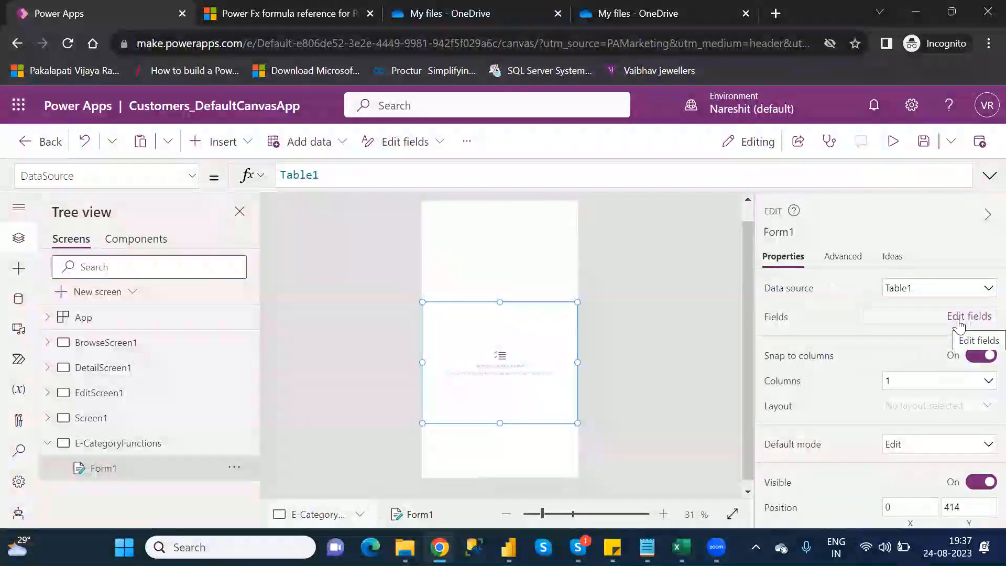
pyautogui.click(959, 323)
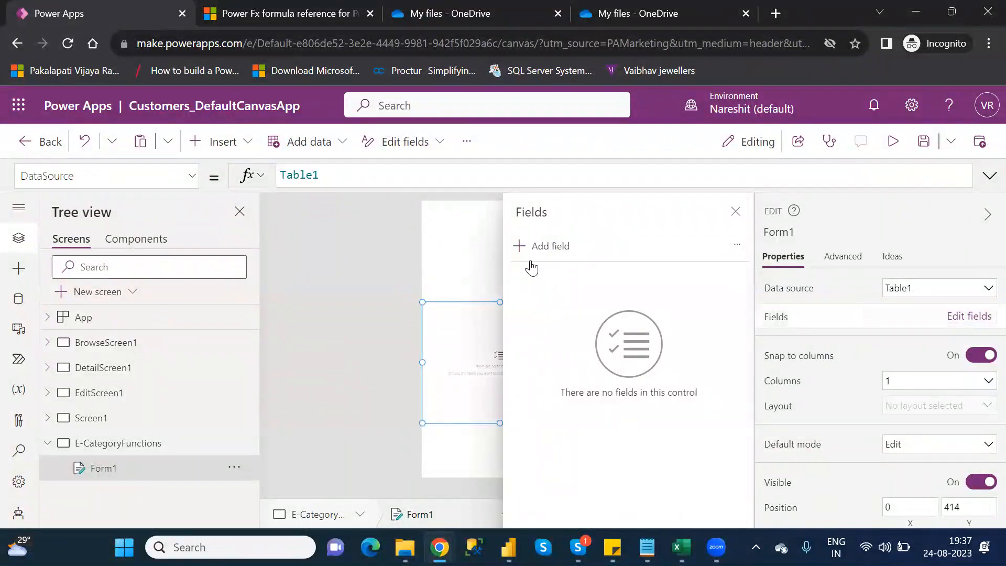
pyautogui.click(545, 247)
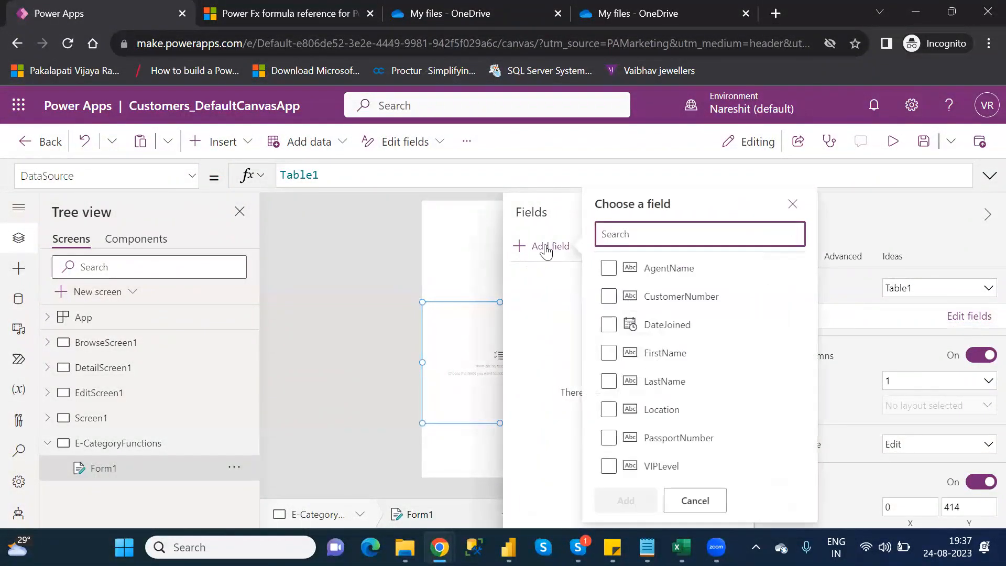
pyautogui.click(608, 269)
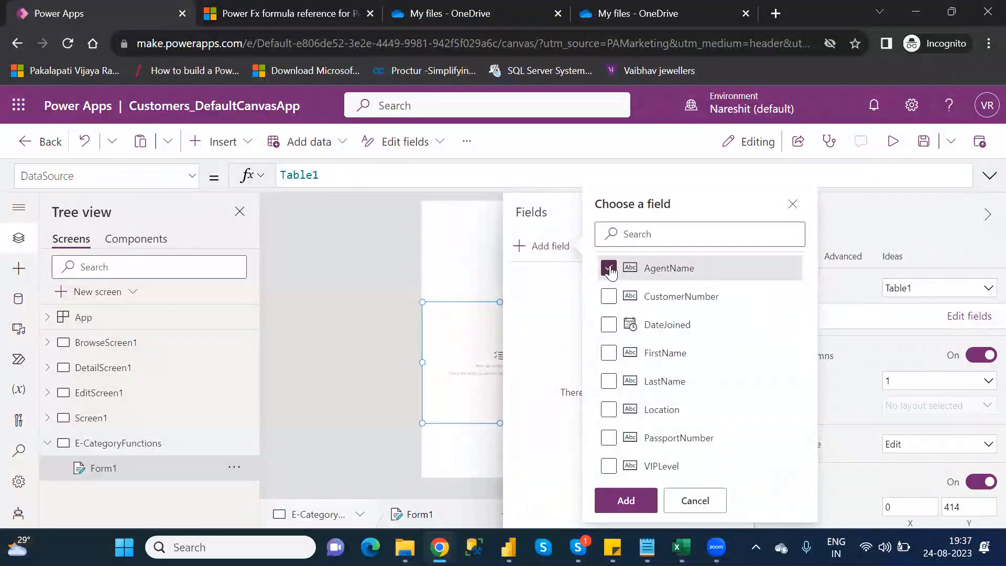
pyautogui.click(608, 297)
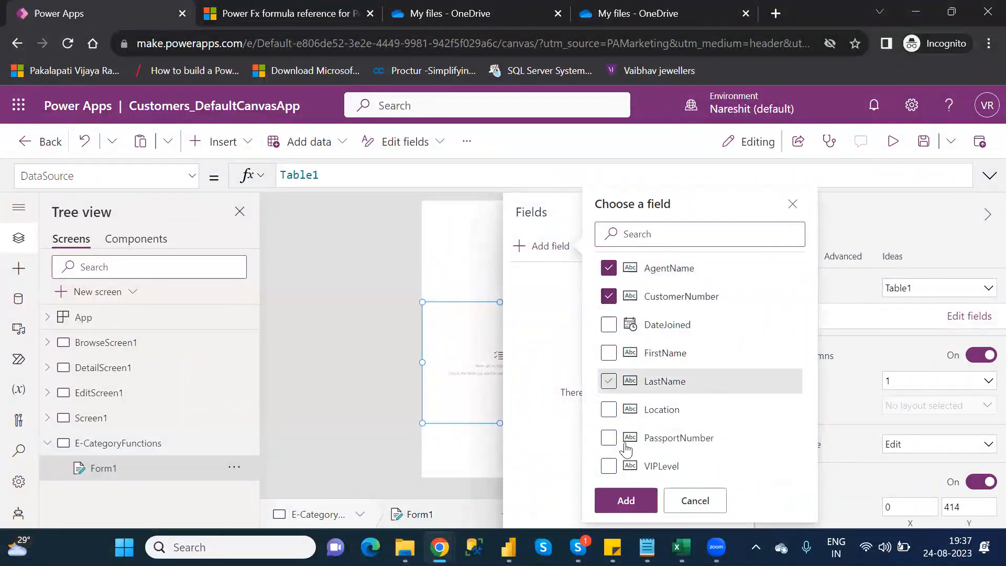
pyautogui.click(632, 495)
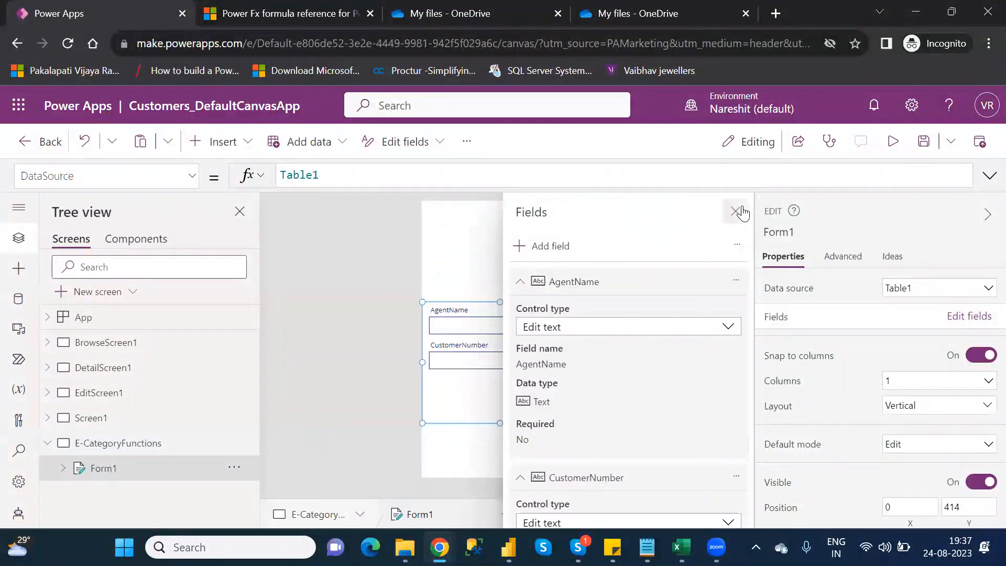
pyautogui.click(736, 211)
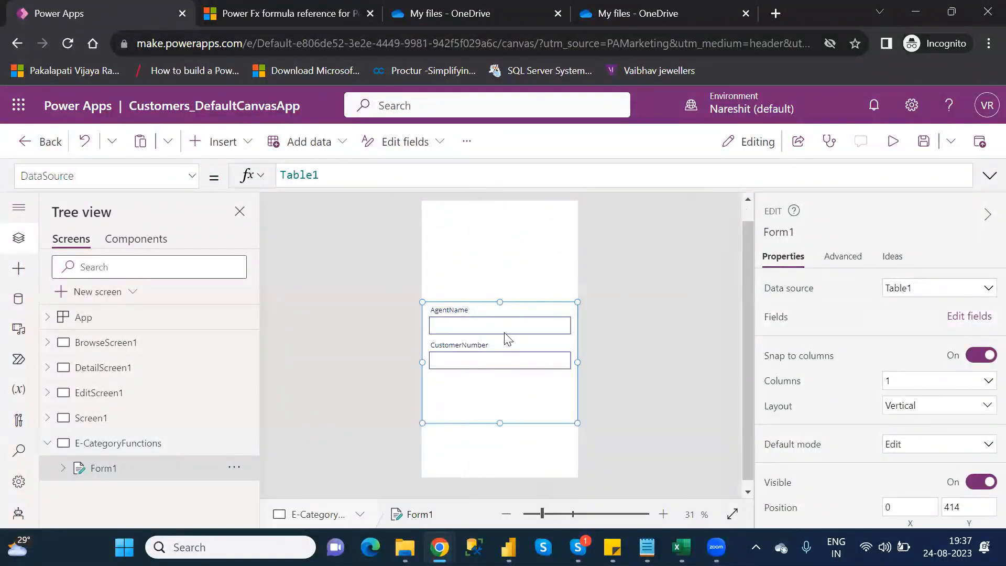
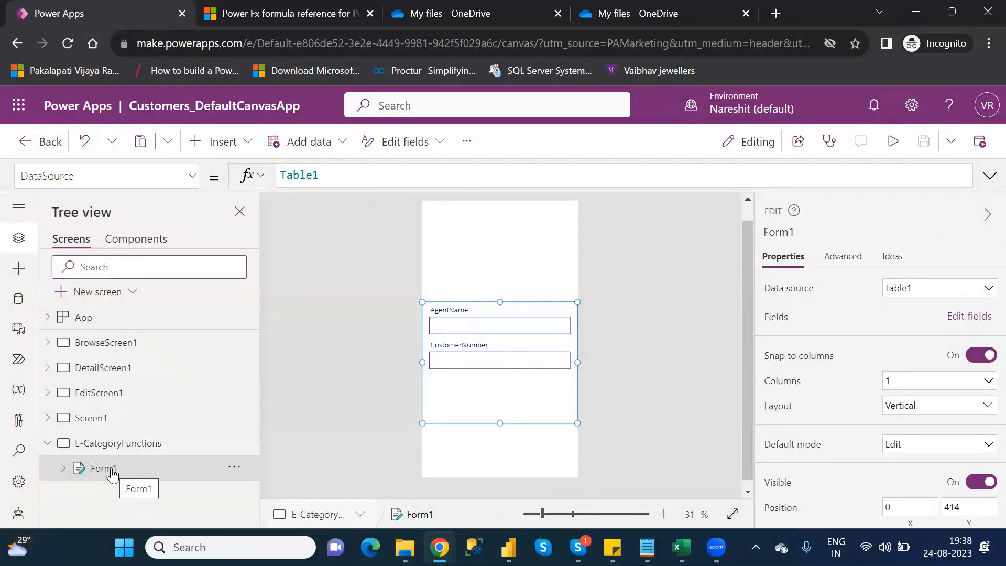
# - Examine the OnSelect formula of the edit icon on DetailScreen1
pyautogui.click(100, 393)
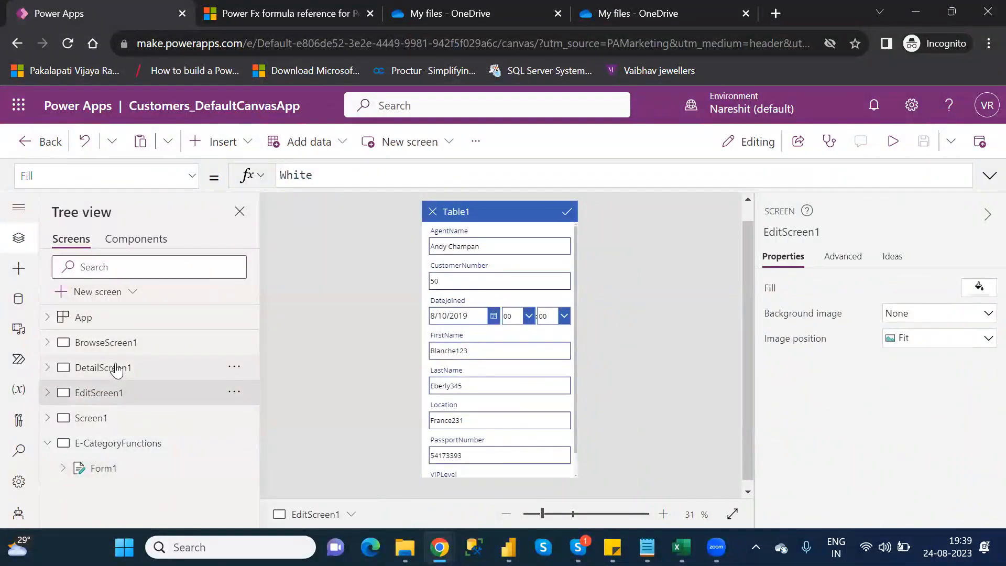
pyautogui.click(116, 369)
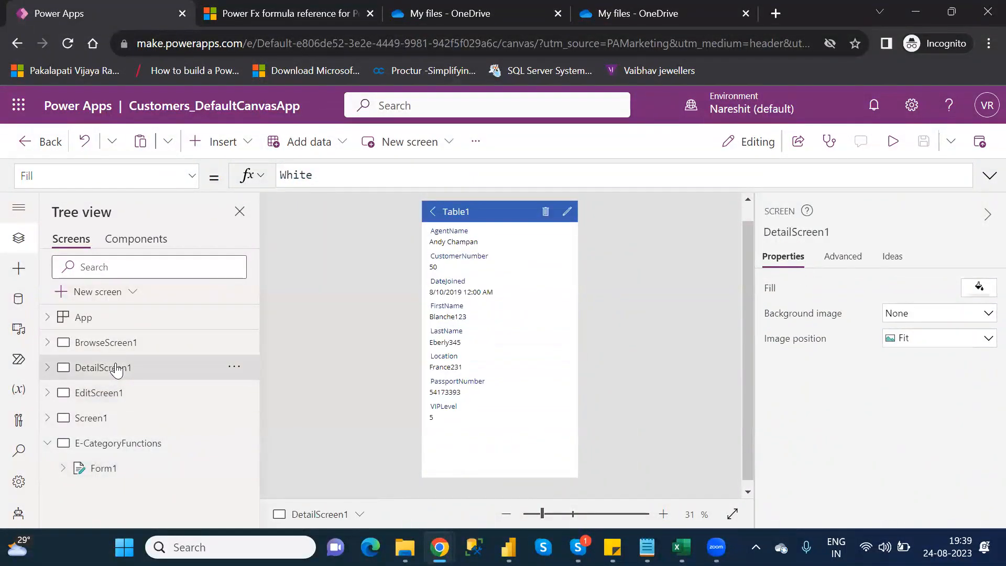
pyautogui.click(570, 210)
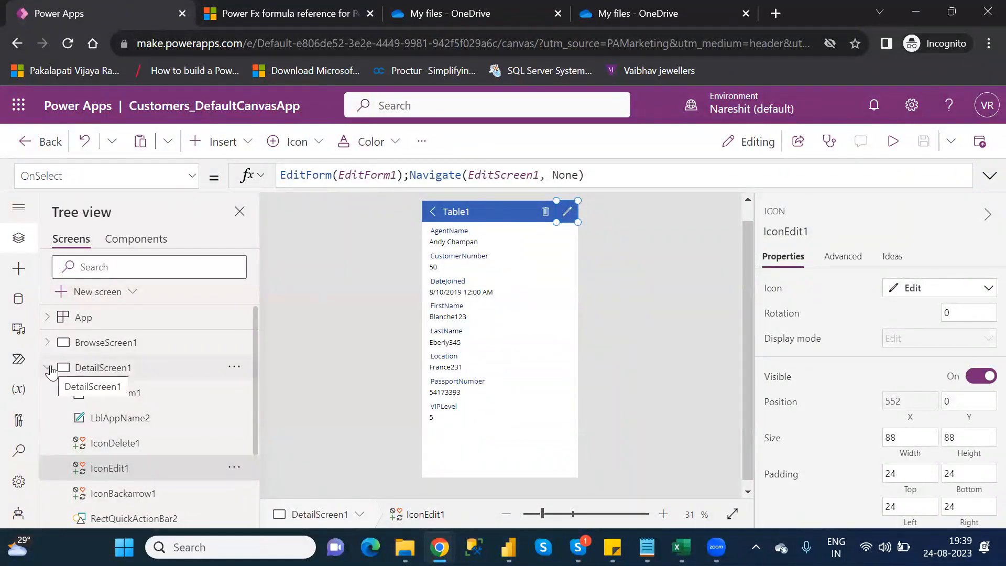
pyautogui.click(48, 369)
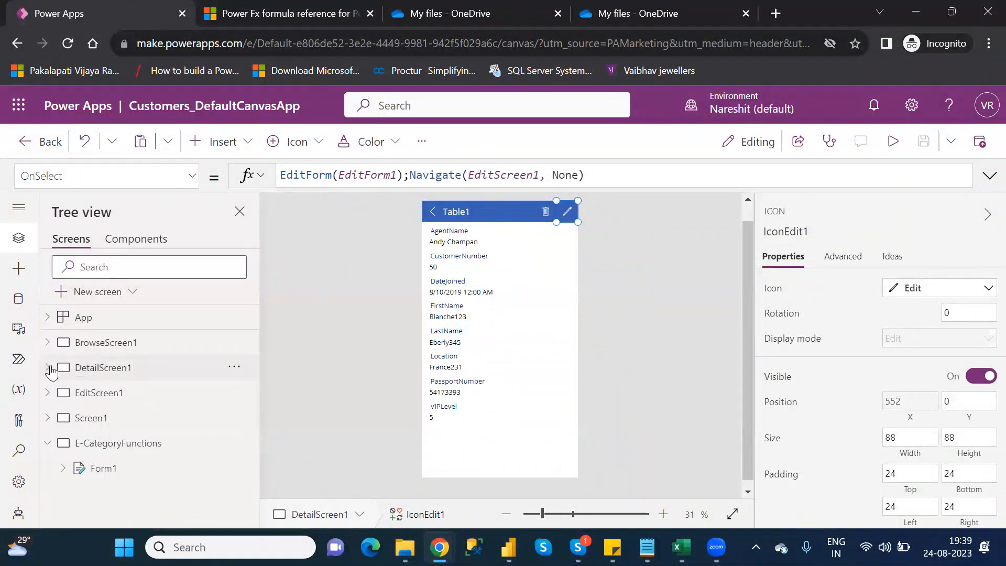
# - Examine the general and advanced properties of EditForm1 on EditScreen1, including its OnSuccess action
pyautogui.click(105, 398)
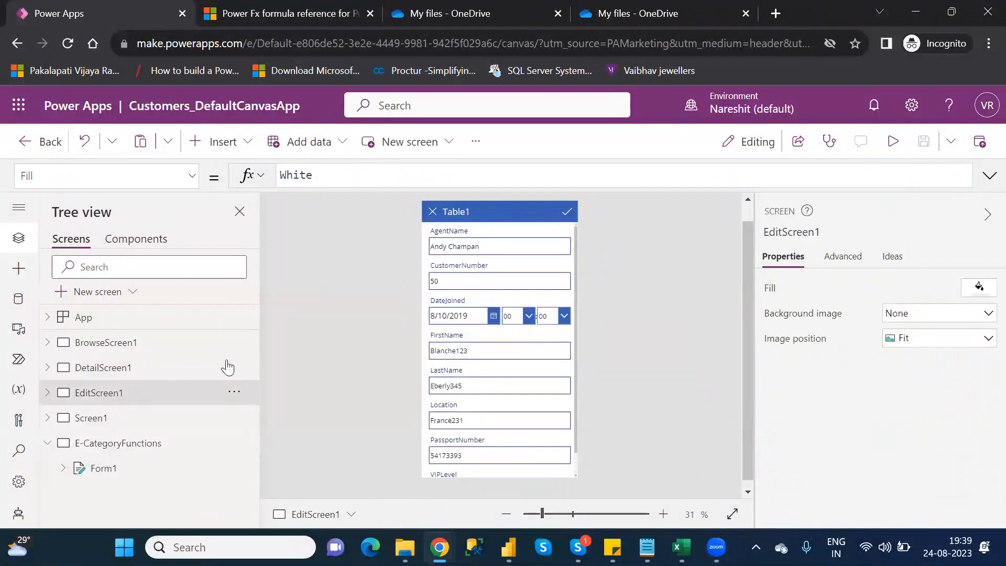
pyautogui.click(46, 393)
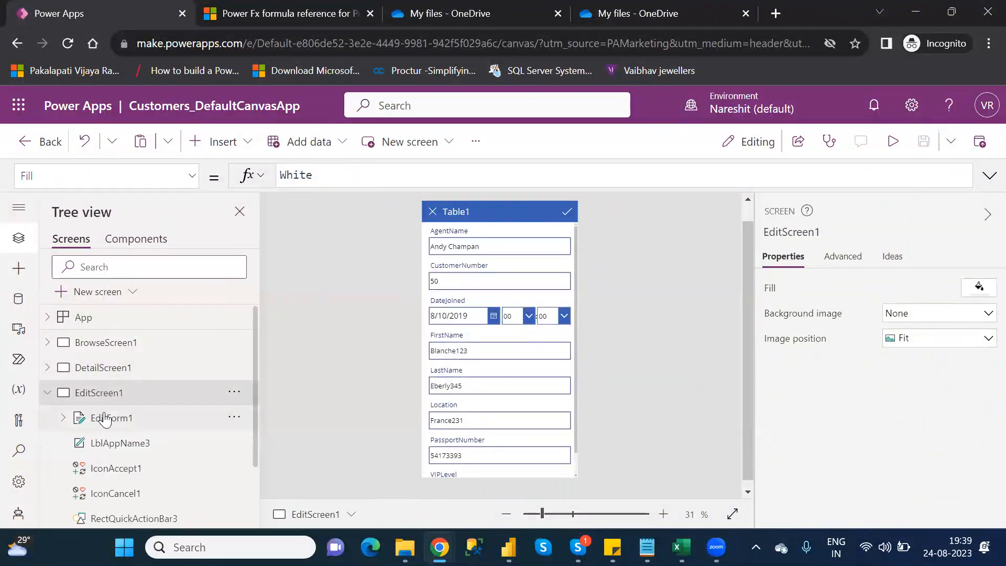
pyautogui.click(103, 418)
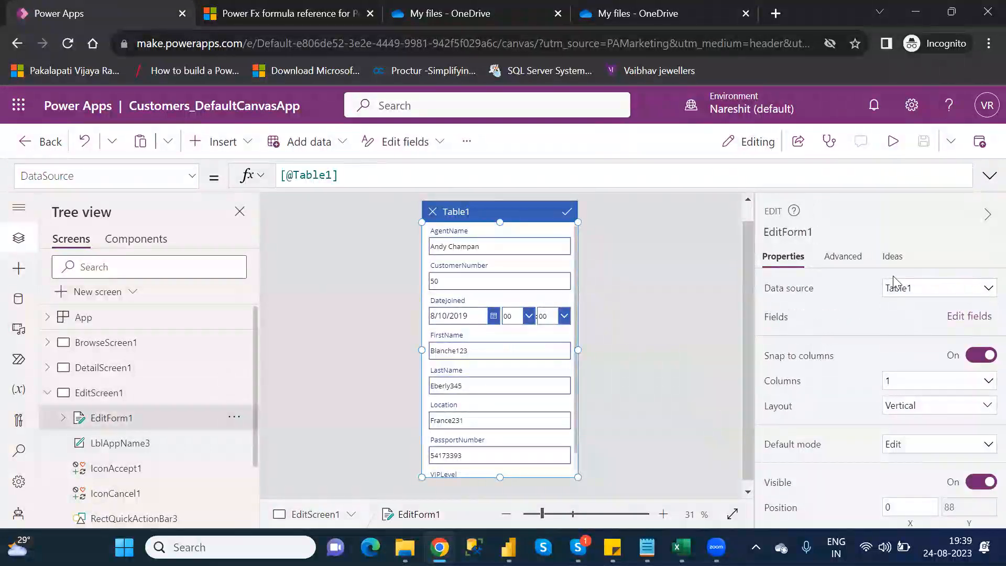
pyautogui.click(843, 257)
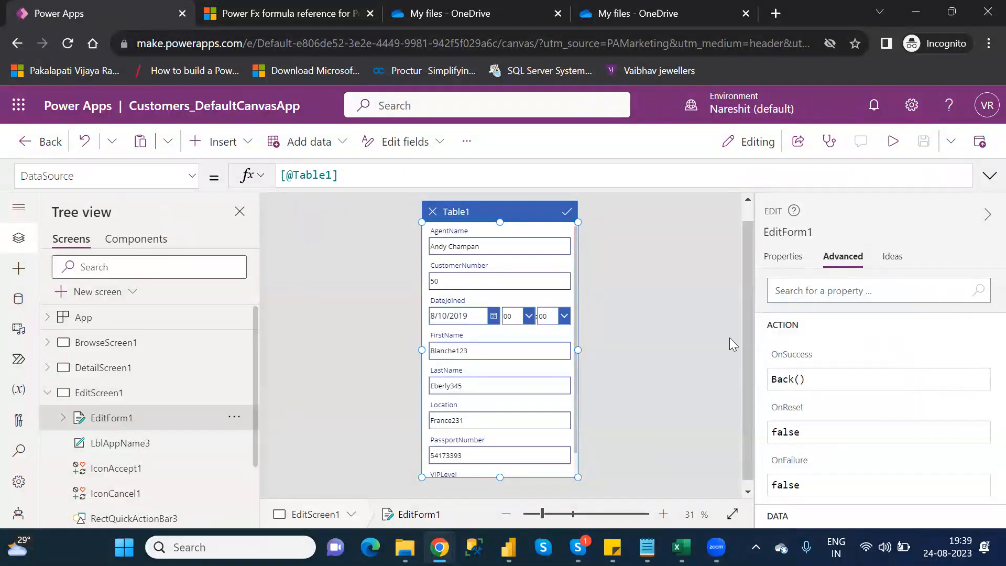
pyautogui.click(980, 351)
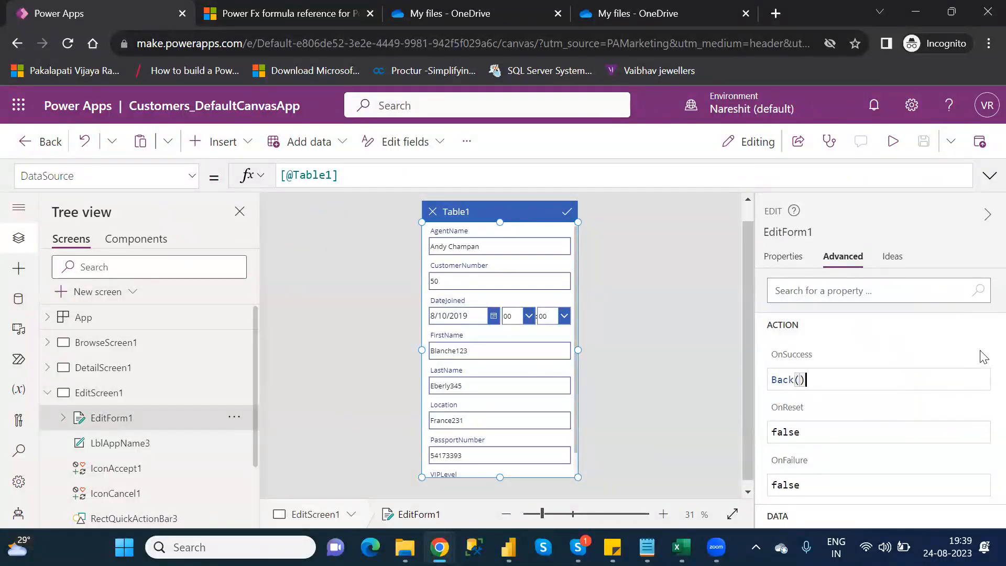
pyautogui.click(905, 406)
pyautogui.click(886, 476)
pyautogui.click(789, 262)
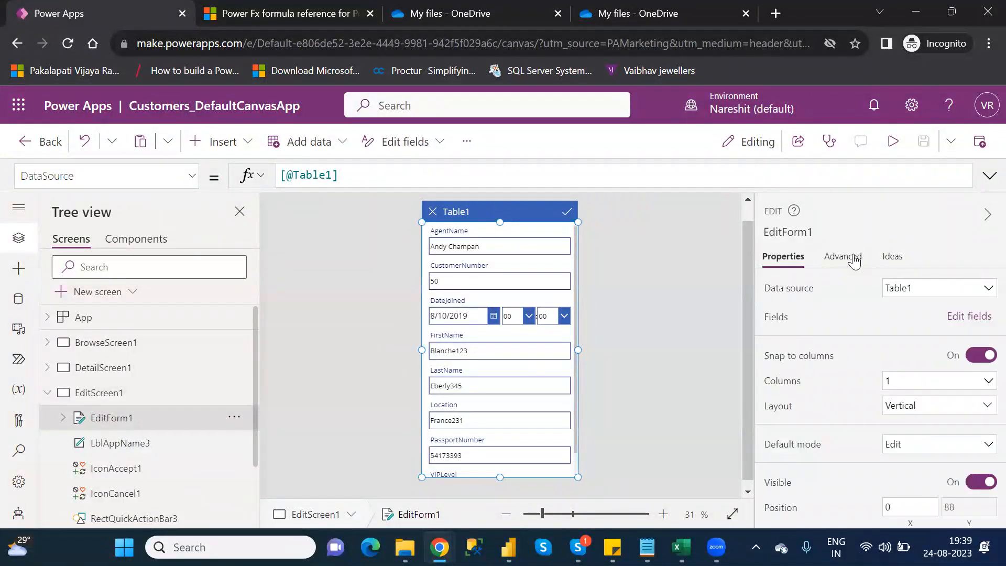
pyautogui.click(843, 257)
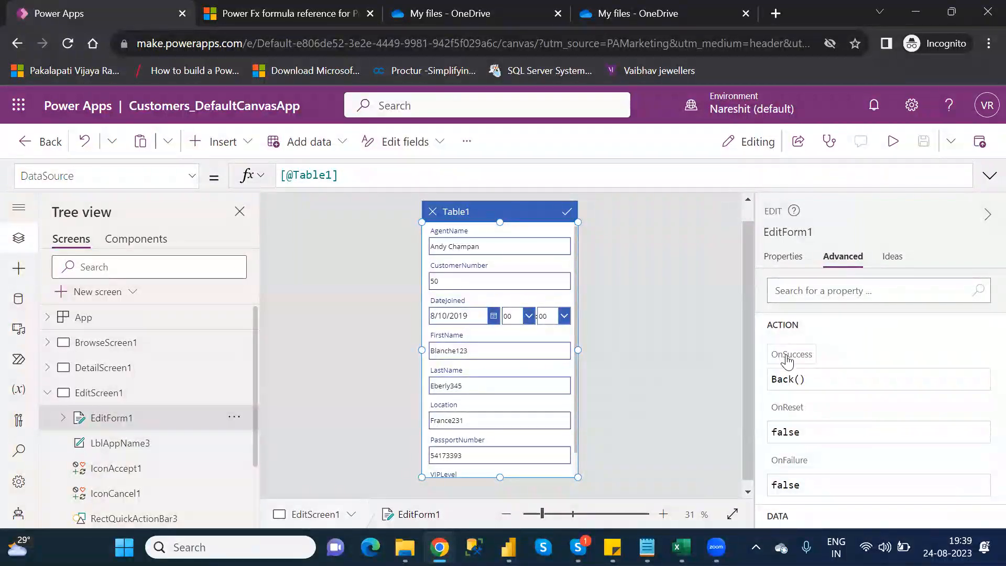
pyautogui.moveTo(787, 360)
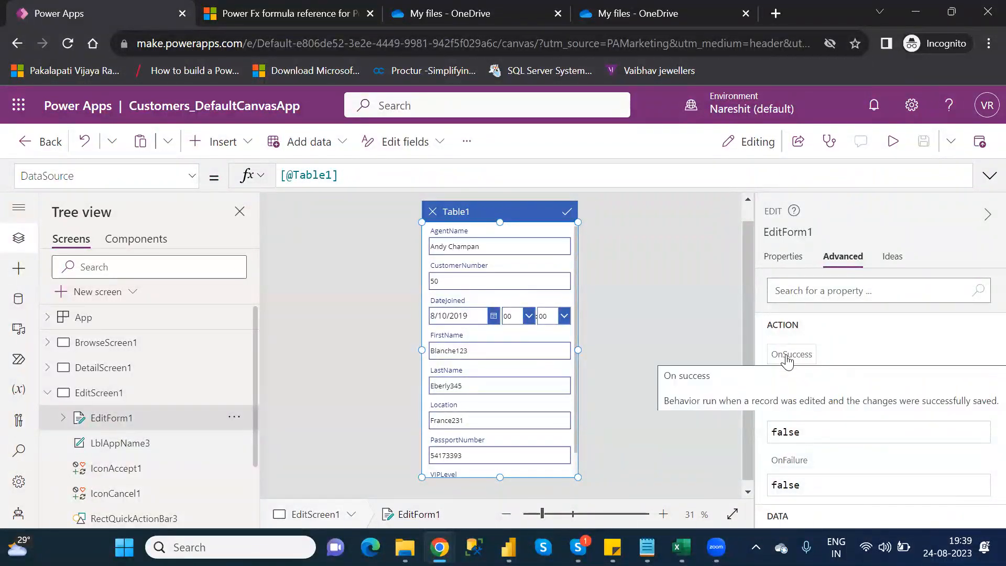
# - Show the DefaultMode formula of EditForm1 and look through its other available properties
pyautogui.click(192, 179)
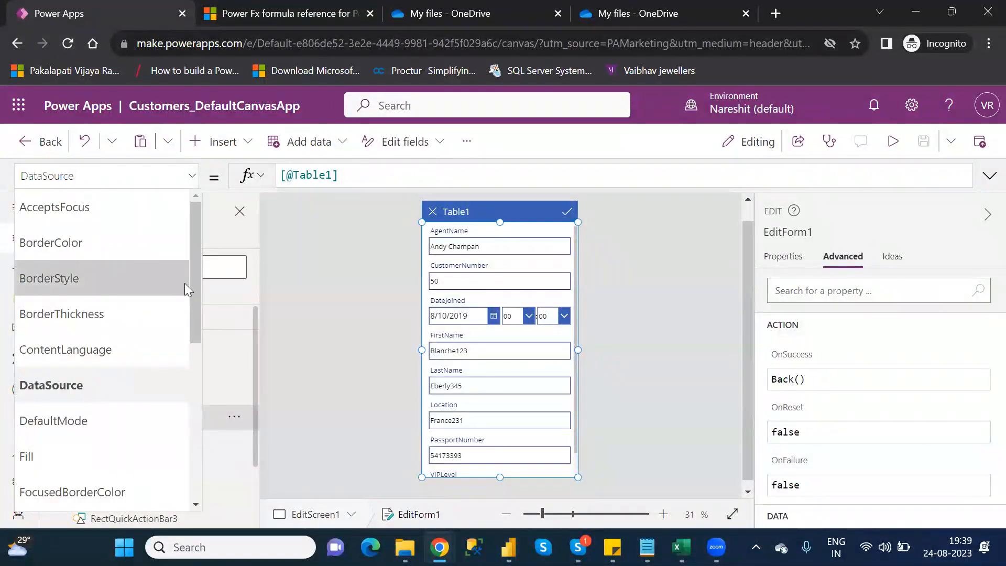
pyautogui.moveTo(192, 297); pyautogui.dragTo(187, 326)
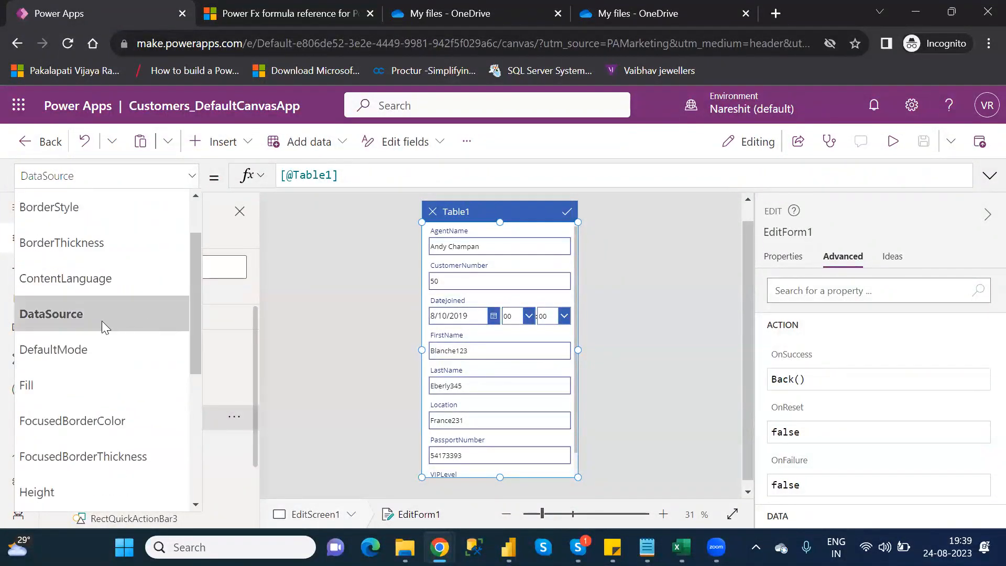
pyautogui.click(77, 348)
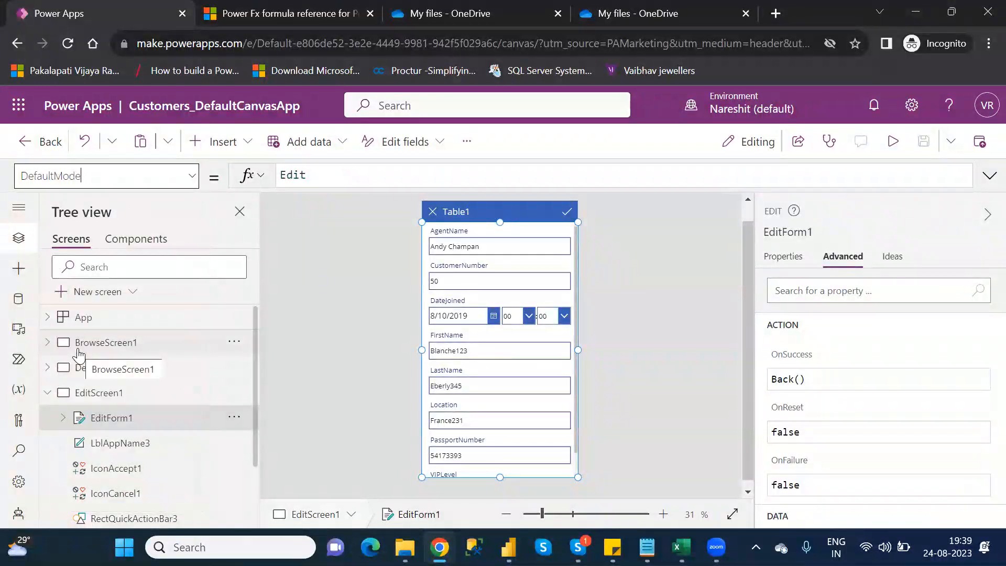
pyautogui.click(193, 178)
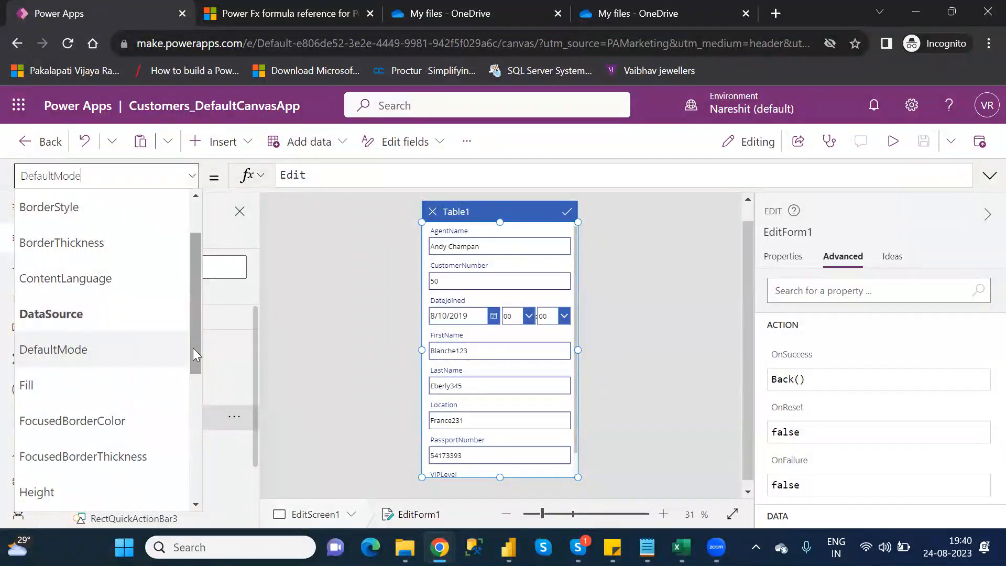
pyautogui.moveTo(192, 348); pyautogui.dragTo(200, 297)
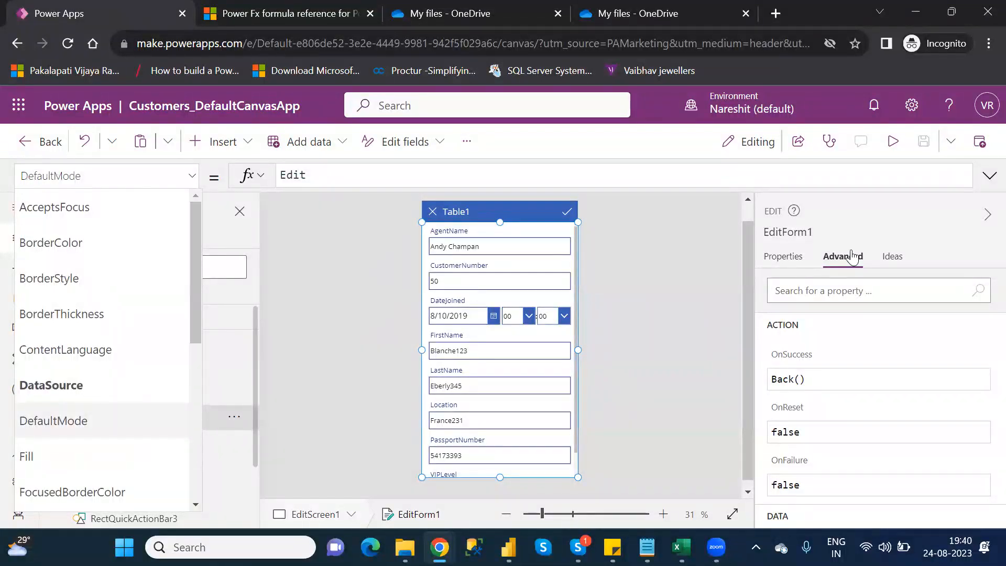
pyautogui.click(792, 256)
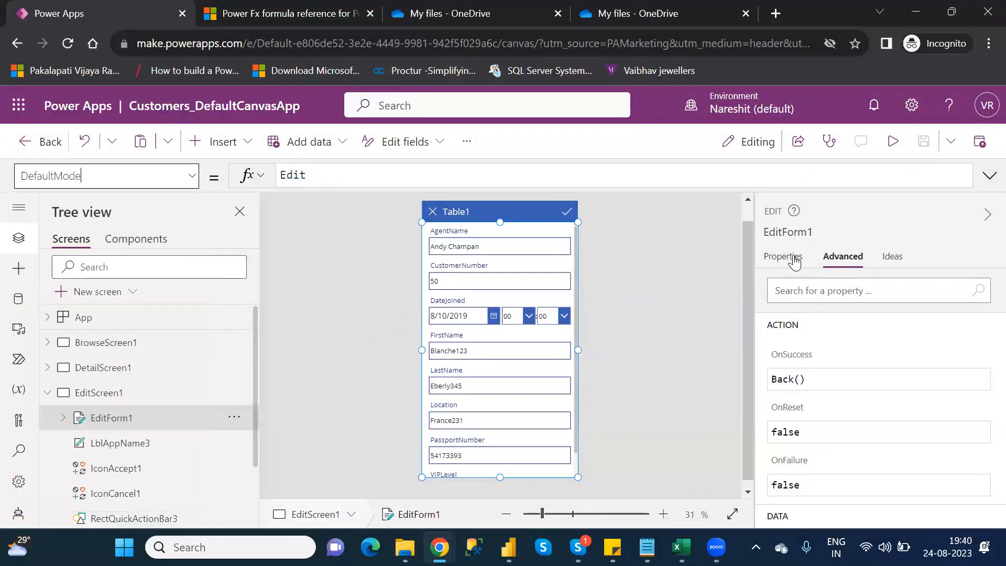
pyautogui.click(841, 257)
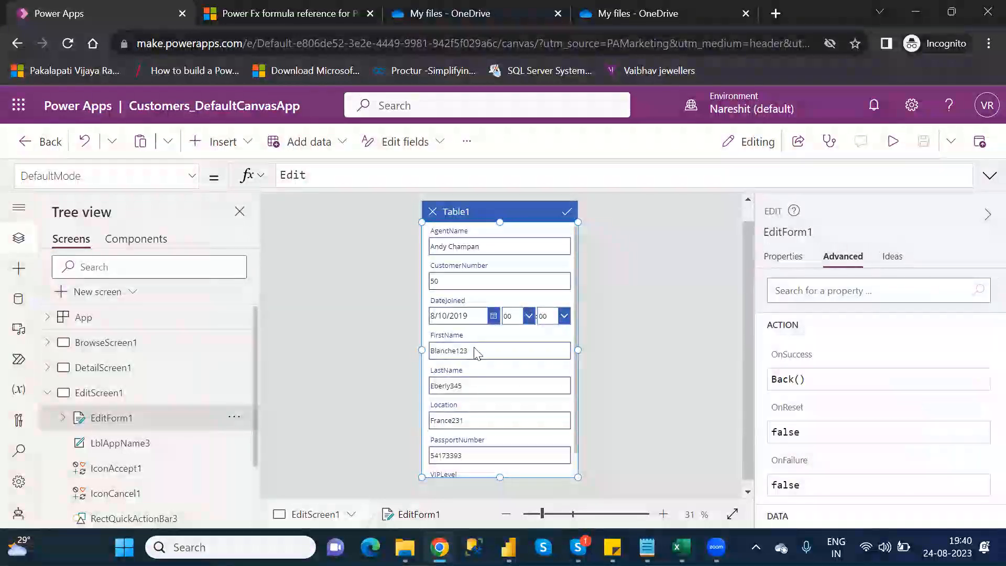
# - Inspect the DataSource, DefaultMode and Item data properties of EditForm1 on EditScreen1
pyautogui.click(62, 418)
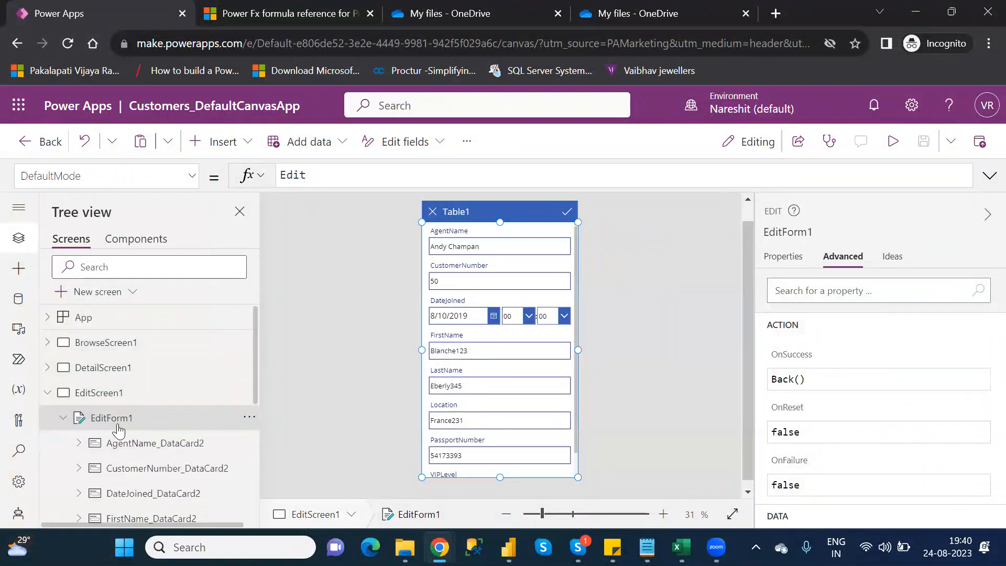
pyautogui.click(112, 398)
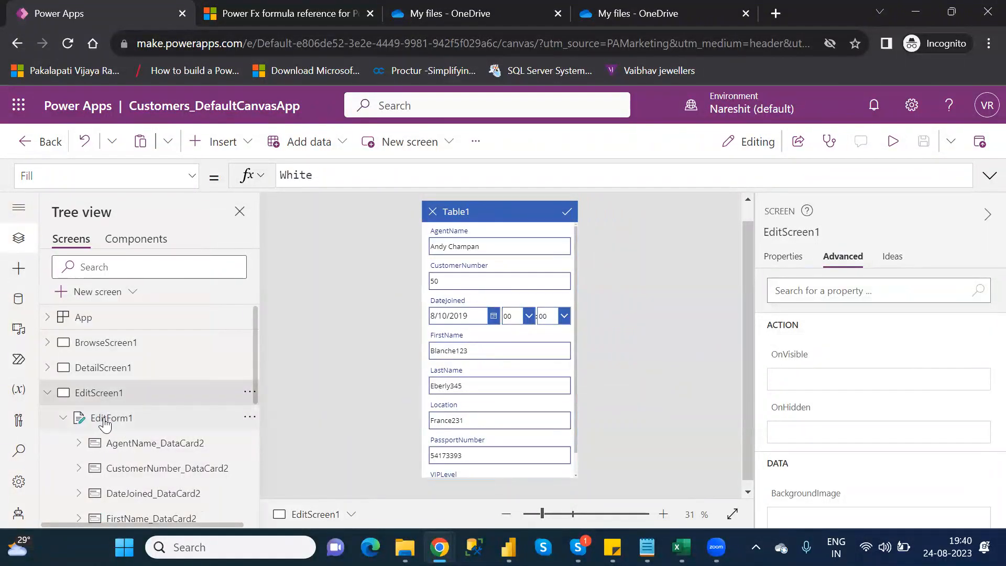
pyautogui.click(105, 422)
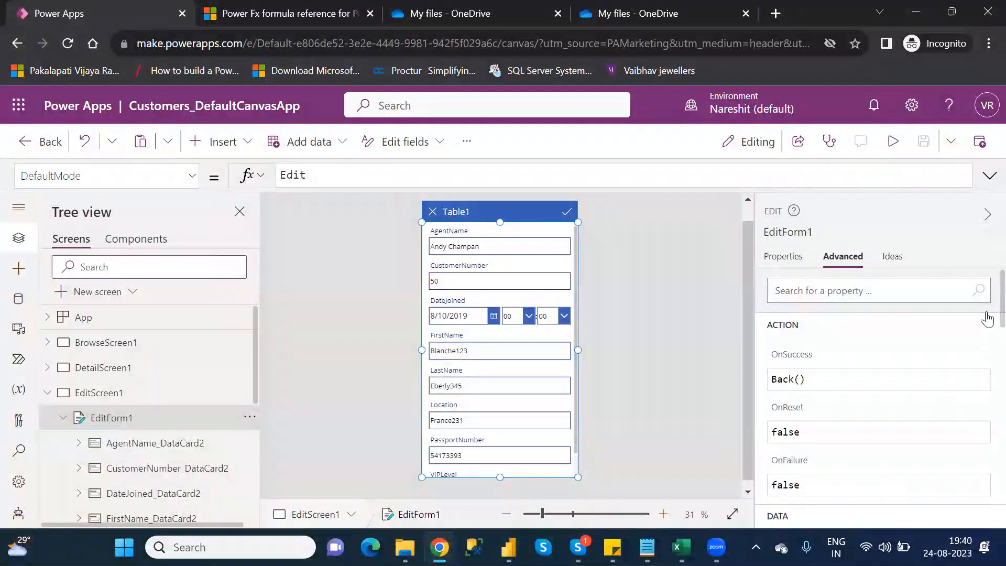
pyautogui.scroll(-1, 986, 330)
pyautogui.scroll(-6, 987, 328)
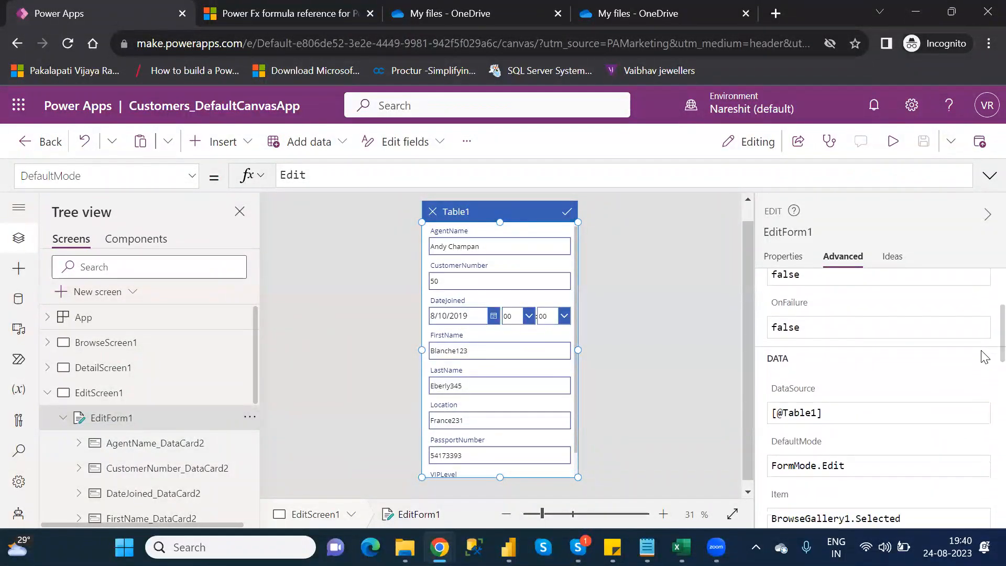
pyautogui.scroll(-1, 985, 363)
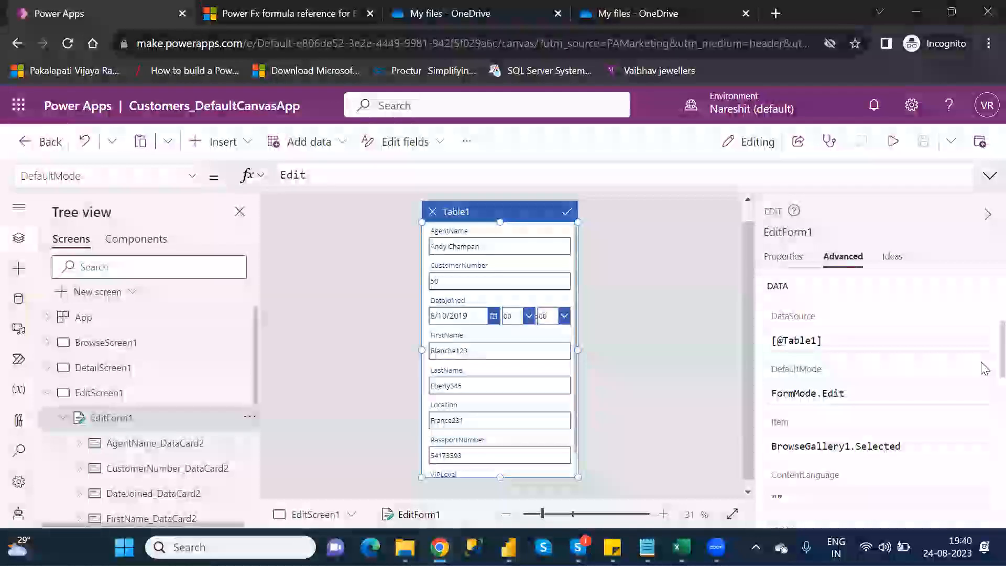
pyautogui.scroll(-1, 983, 370)
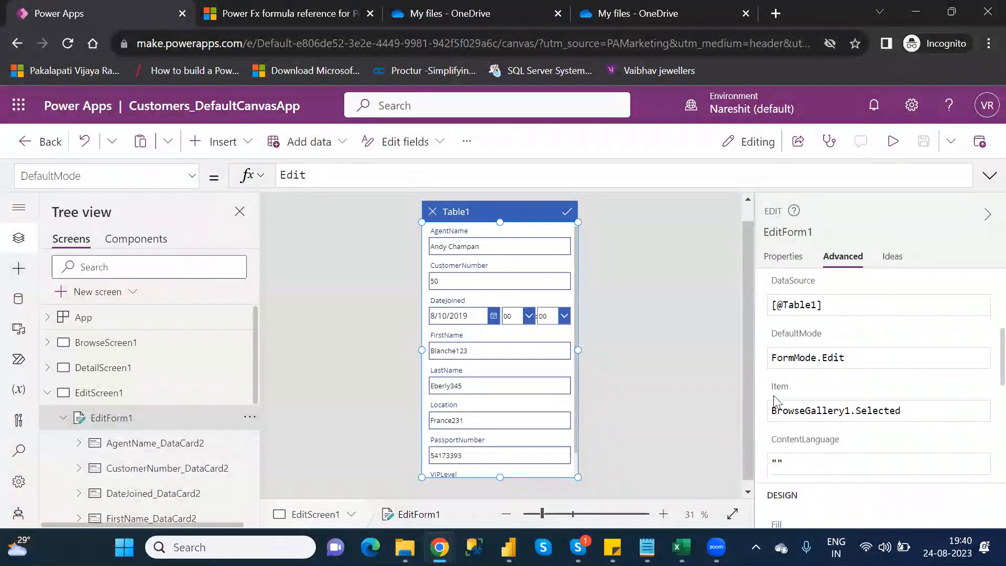
# - Check the same data properties, including Item, of Form1 on the E-CategoryFunctions screen for comparison
pyautogui.click(44, 392)
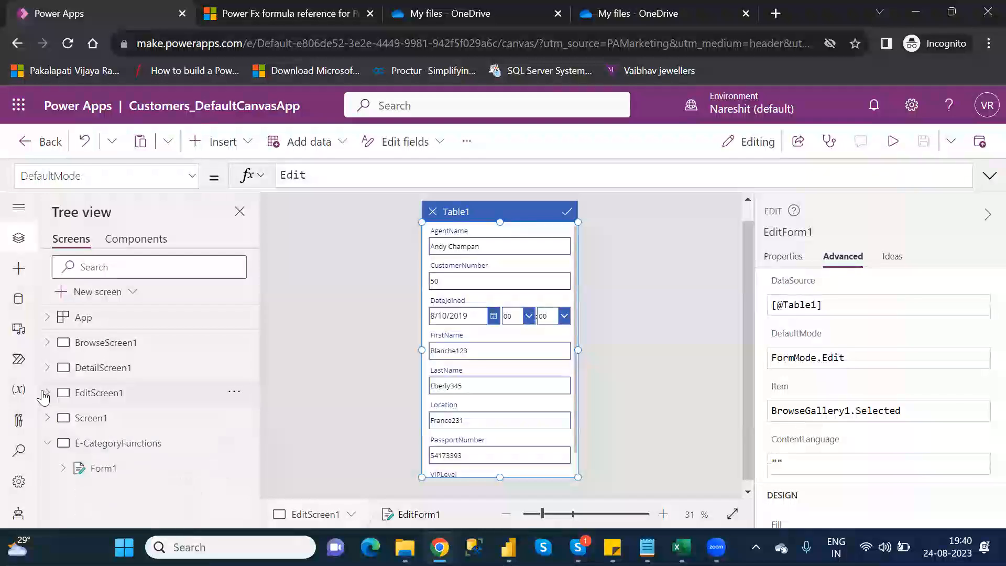
pyautogui.click(135, 444)
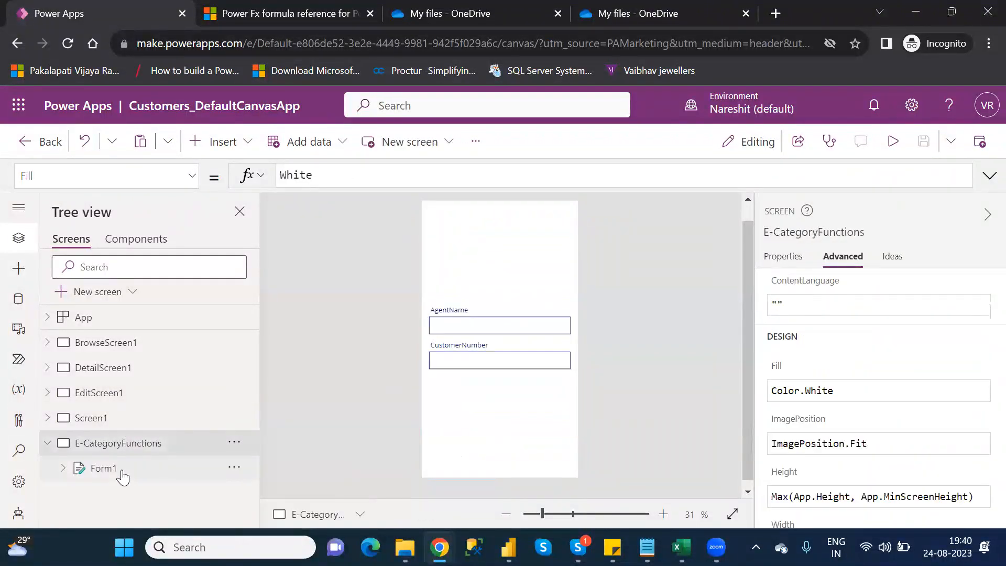
pyautogui.click(124, 468)
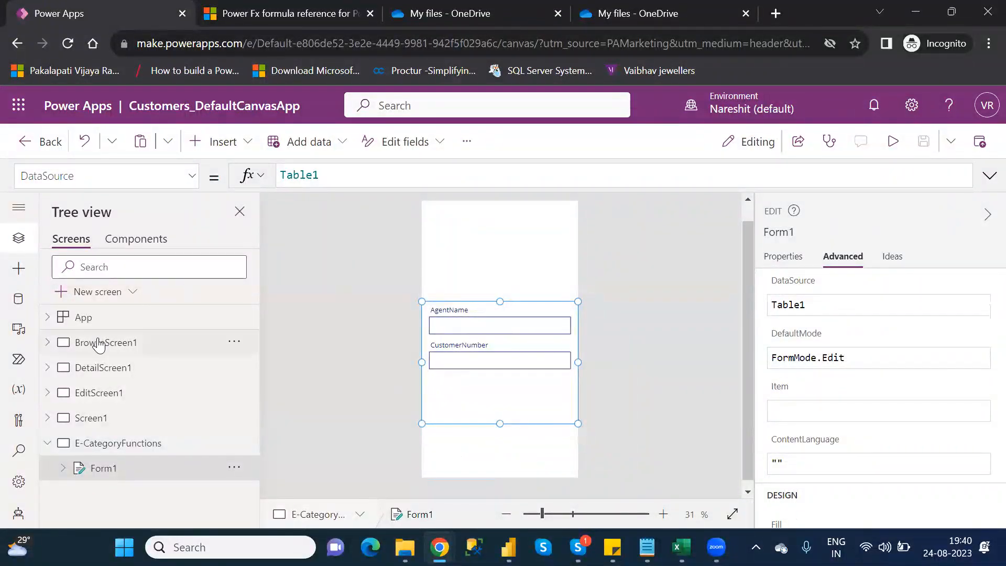
# - Preview the app from BrowseScreen1, follow the first record through its details to its edit form, back out, and return to the editor
pyautogui.click(99, 345)
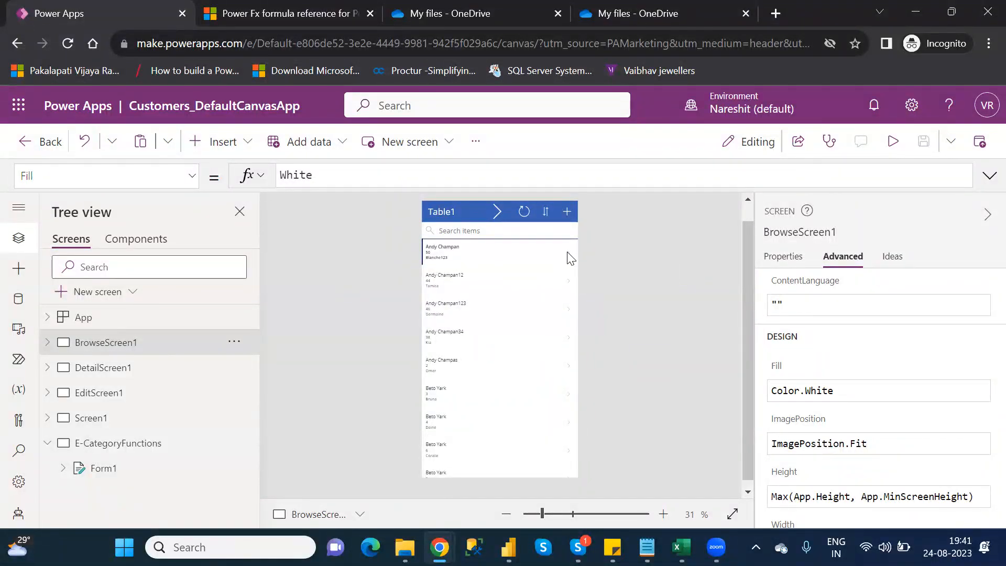
pyautogui.press('F5')
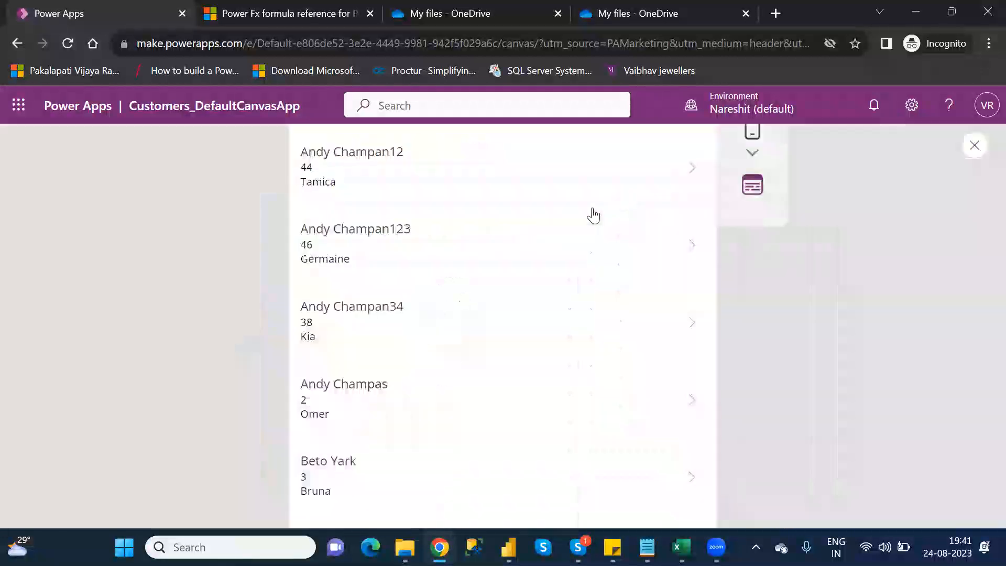
pyautogui.click(602, 209)
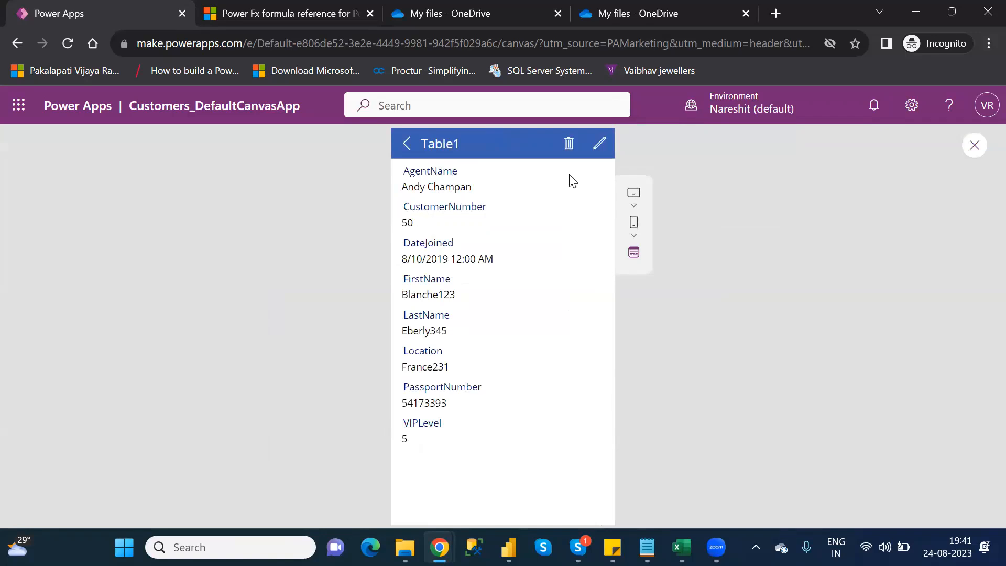
pyautogui.click(598, 145)
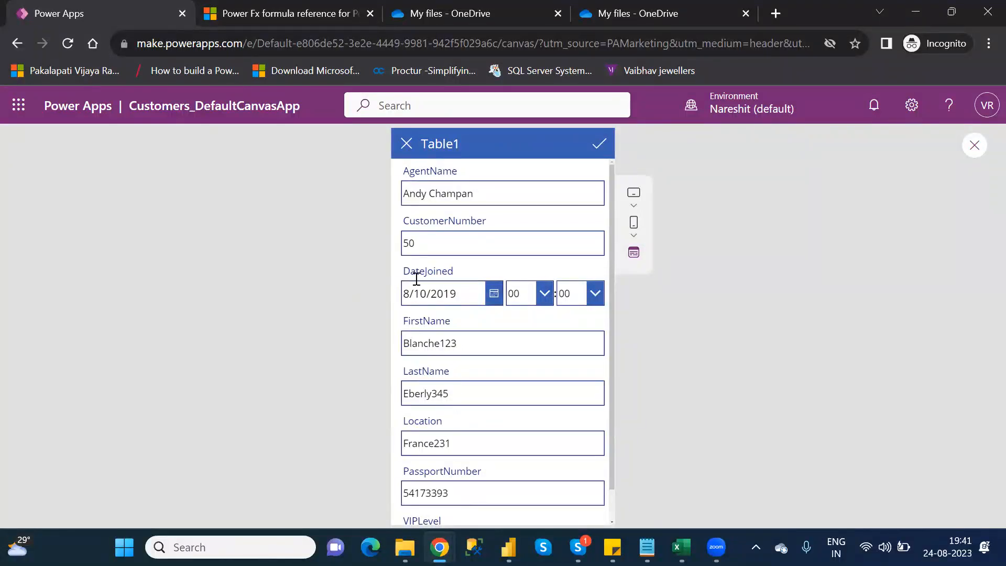
pyautogui.click(407, 144)
pyautogui.click(408, 146)
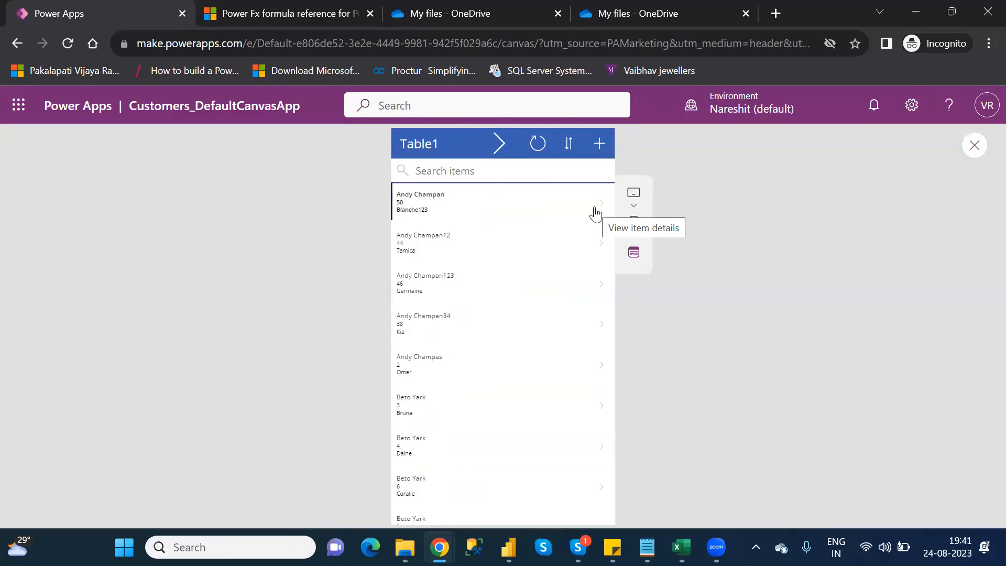
pyautogui.click(972, 149)
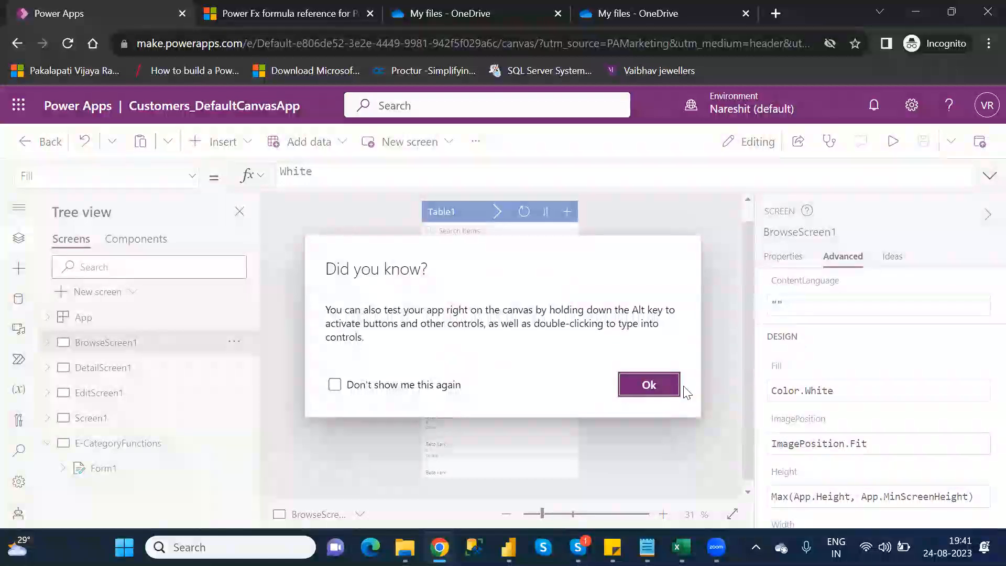
pyautogui.click(662, 383)
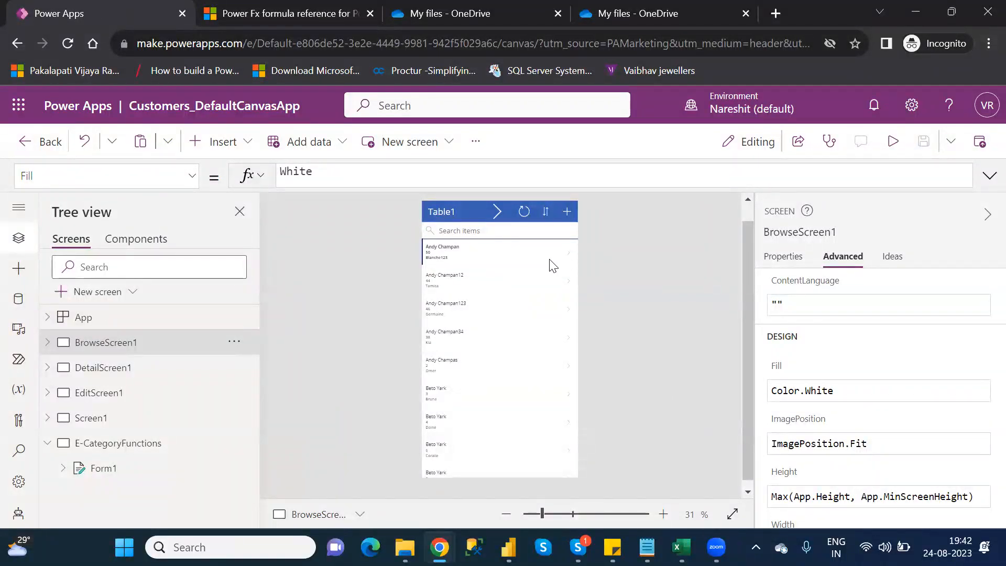
# - Start entering "brow" as the Item formula of Form1 on the E-CategoryFunctions screen
pyautogui.click(130, 469)
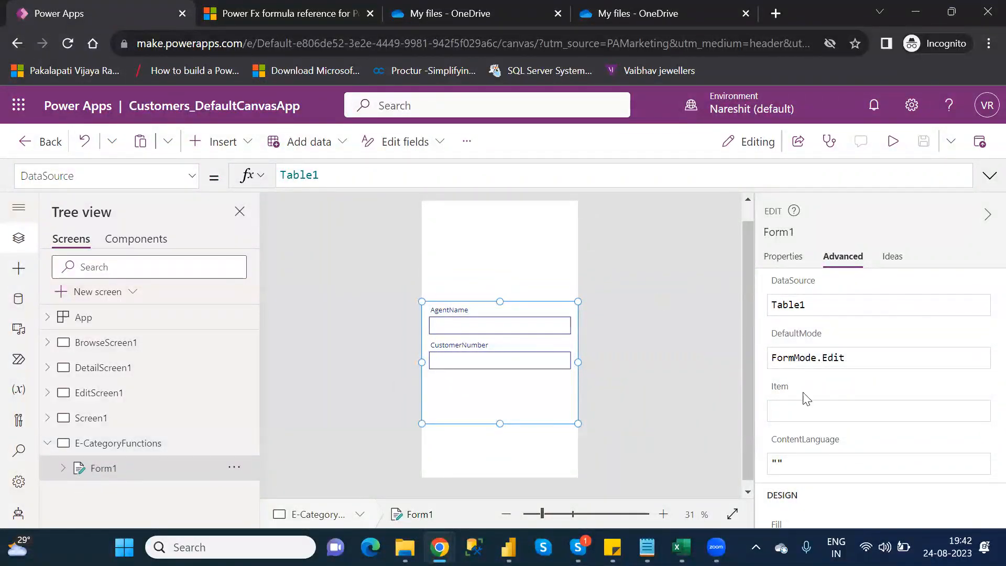
pyautogui.click(820, 412)
pyautogui.click(821, 410)
pyautogui.write('brow')
pyautogui.press('Down')
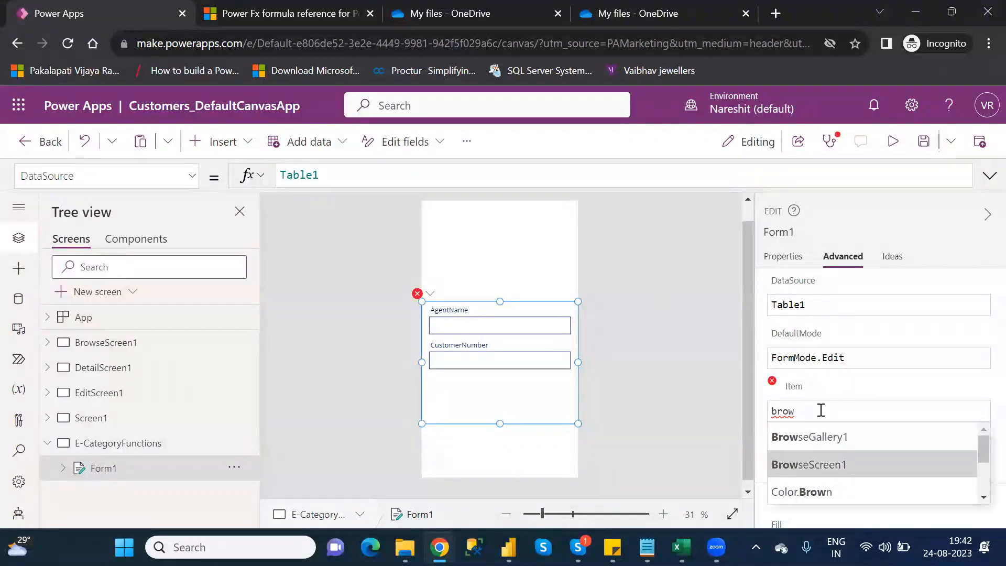
# - Locate BrowseGallery1 under BrowseScreen1 and inspect its Items formula and other advanced properties
pyautogui.click(47, 344)
pyautogui.click(47, 343)
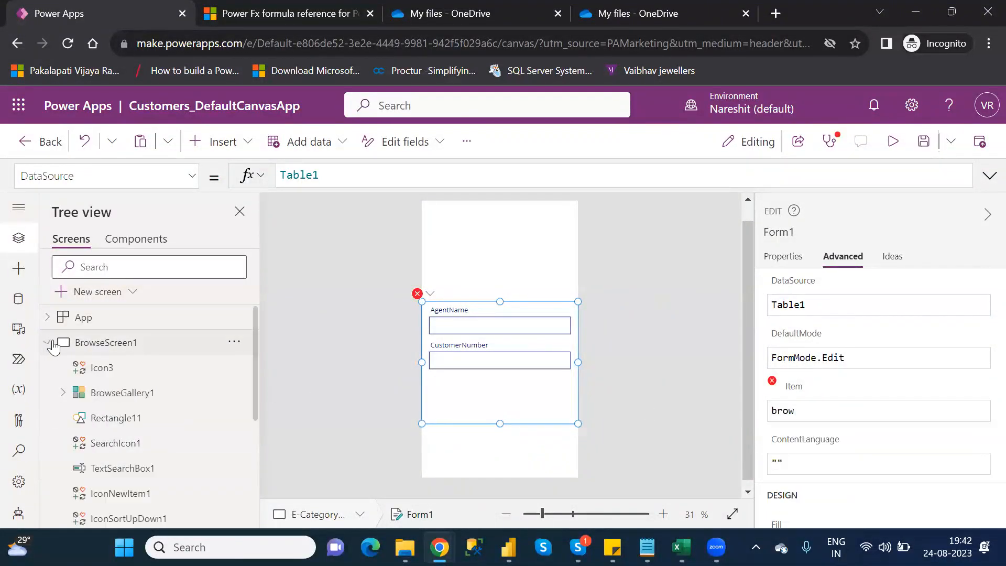
pyautogui.click(135, 396)
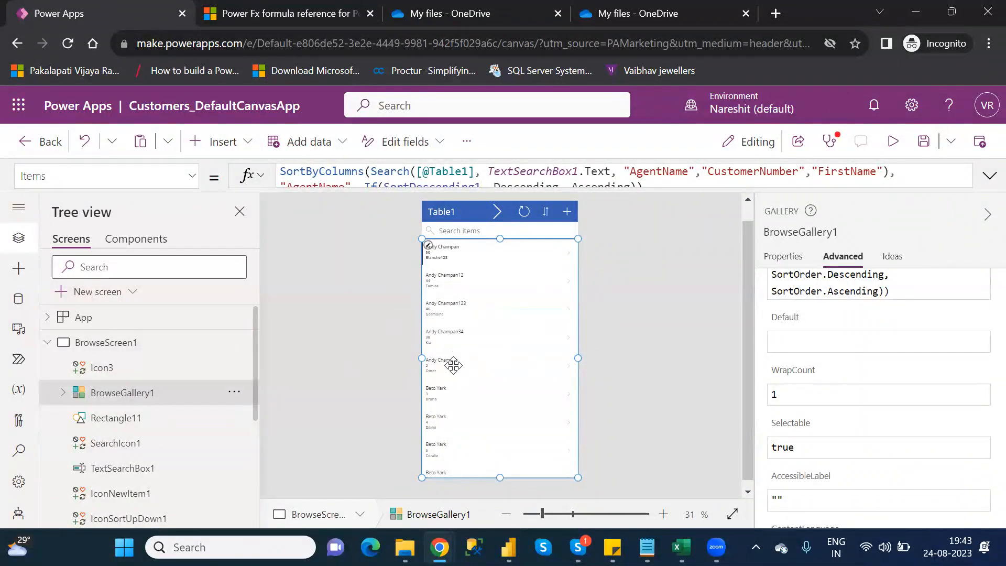
pyautogui.click(53, 343)
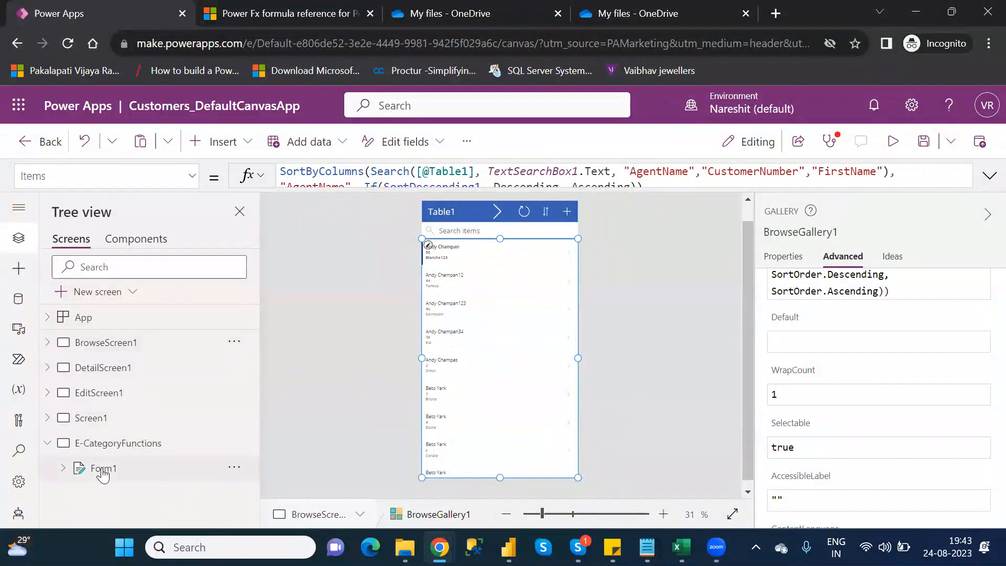
# - Replace the partial Item formula of Form1 on the E-CategoryFunctions screen with BrowseGallery1
pyautogui.click(102, 471)
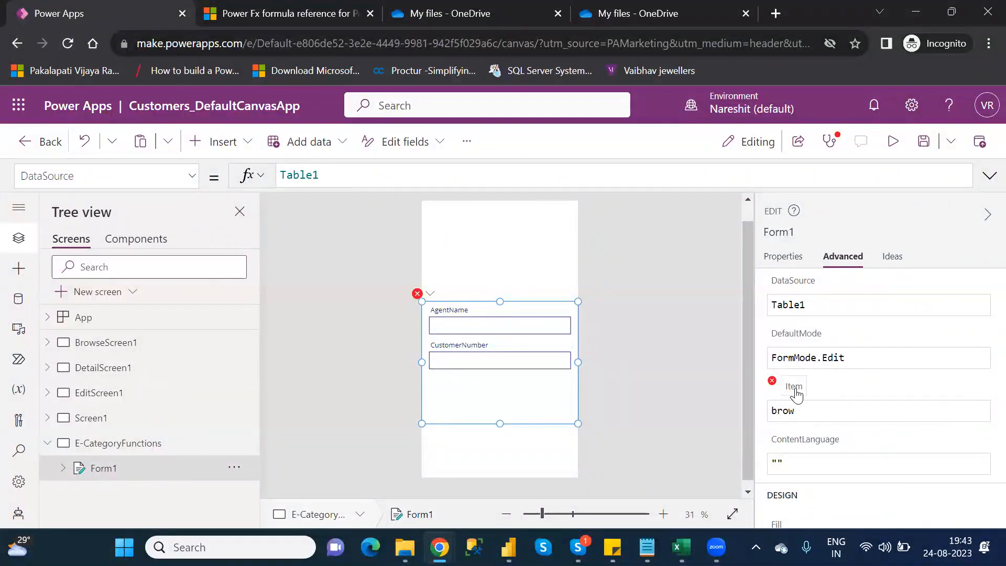
pyautogui.click(804, 412)
pyautogui.press('BackSpace')
pyautogui.press('BackSpace')
pyautogui.press('BackSpace')
pyautogui.press('BackSpace')
pyautogui.write('brow')
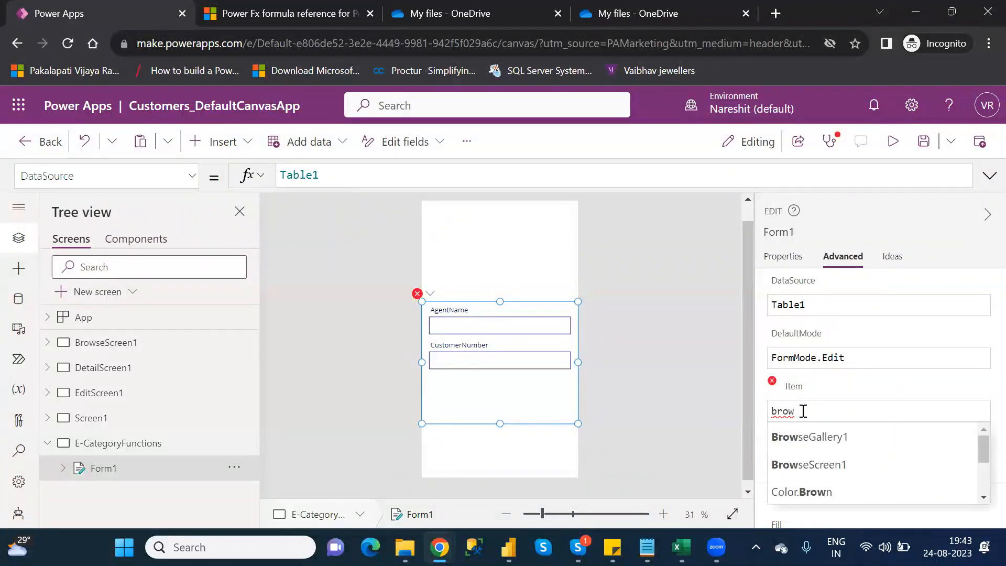
pyautogui.press('Tab')
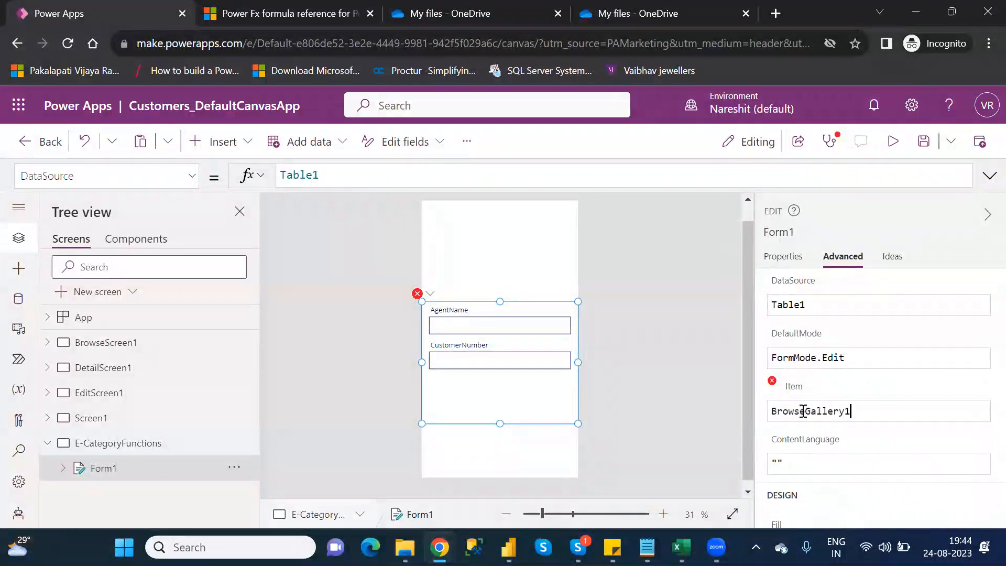
# - Extend Form1's Item formula to BrowseGallery1.Selected, checking the gallery's name under BrowseScreen1
pyautogui.click(48, 343)
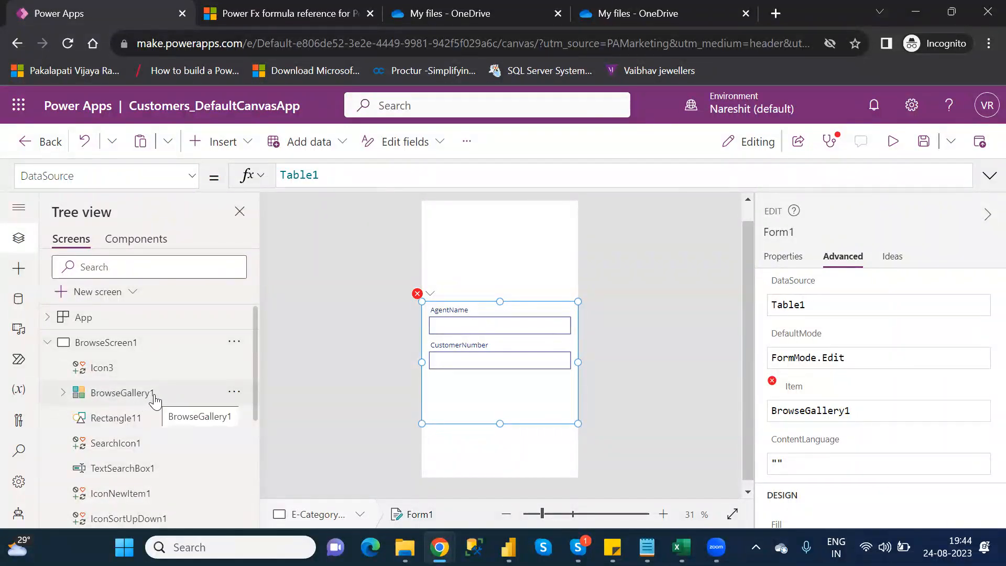
pyautogui.click(876, 412)
pyautogui.write('.se')
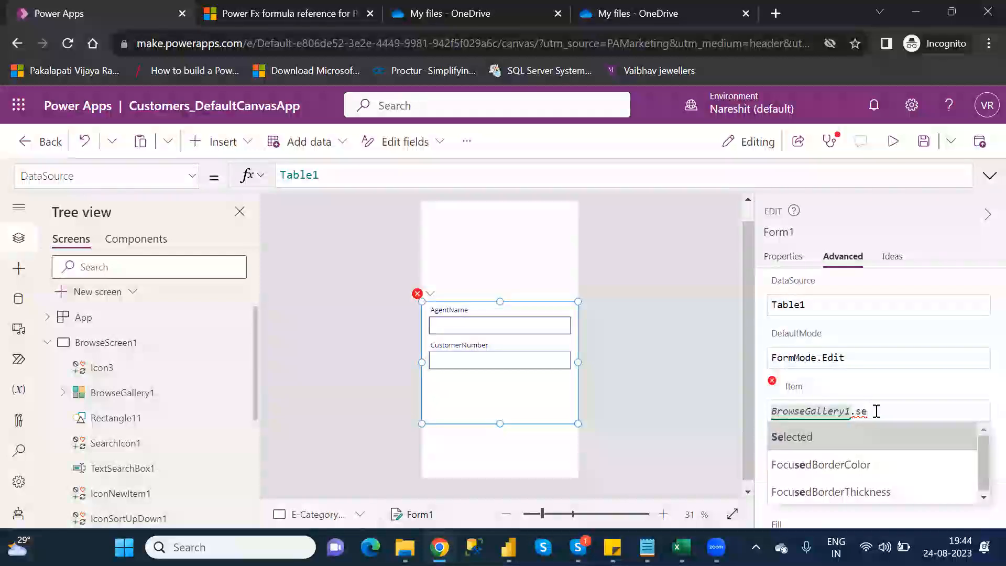
pyautogui.press('Tab')
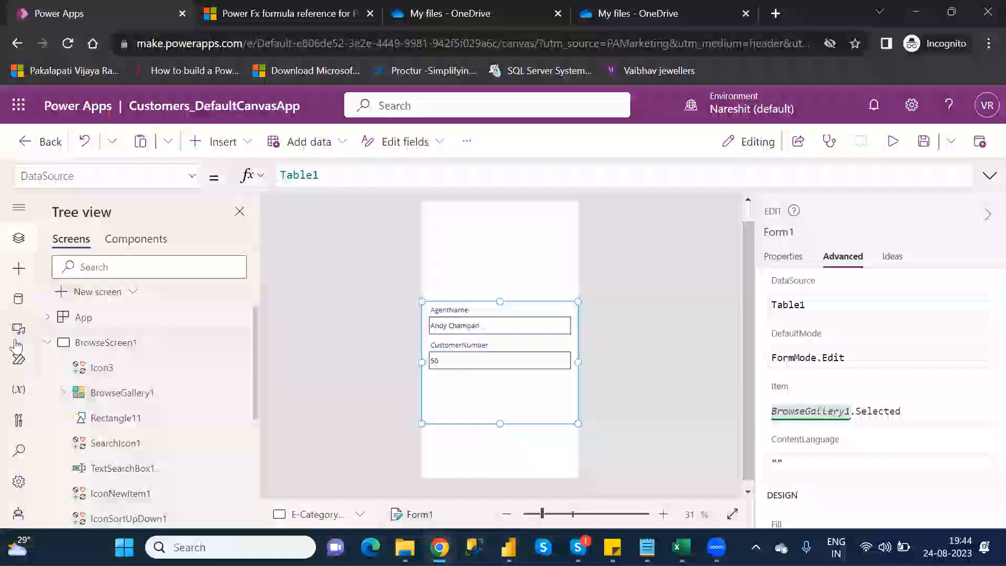
pyautogui.click(46, 343)
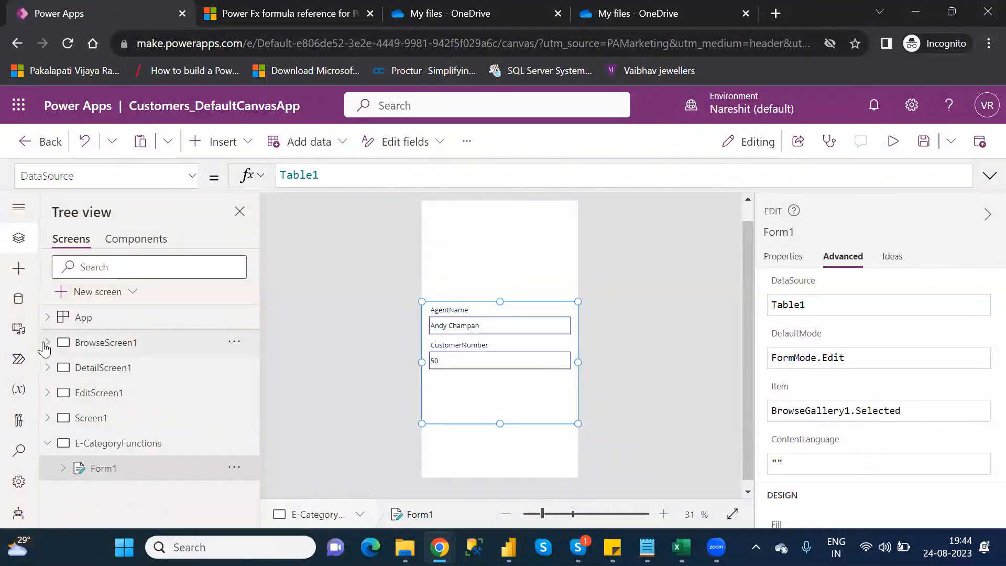
# - Preview the app from BrowseScreen1, open the second record through to its edit form, and return to check Form1 on E-CategoryFunctions
pyautogui.click(130, 346)
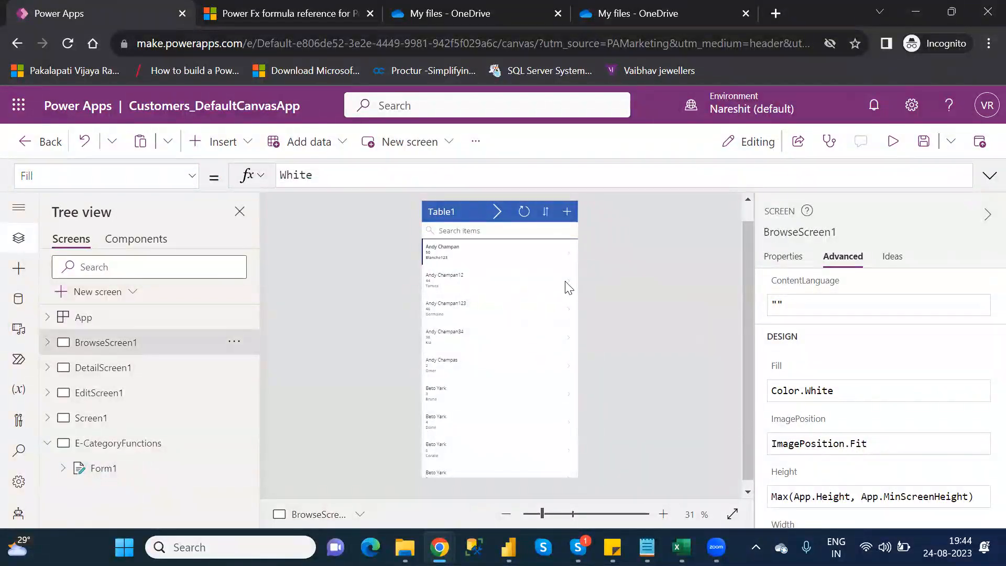
pyautogui.click(895, 146)
pyautogui.click(602, 250)
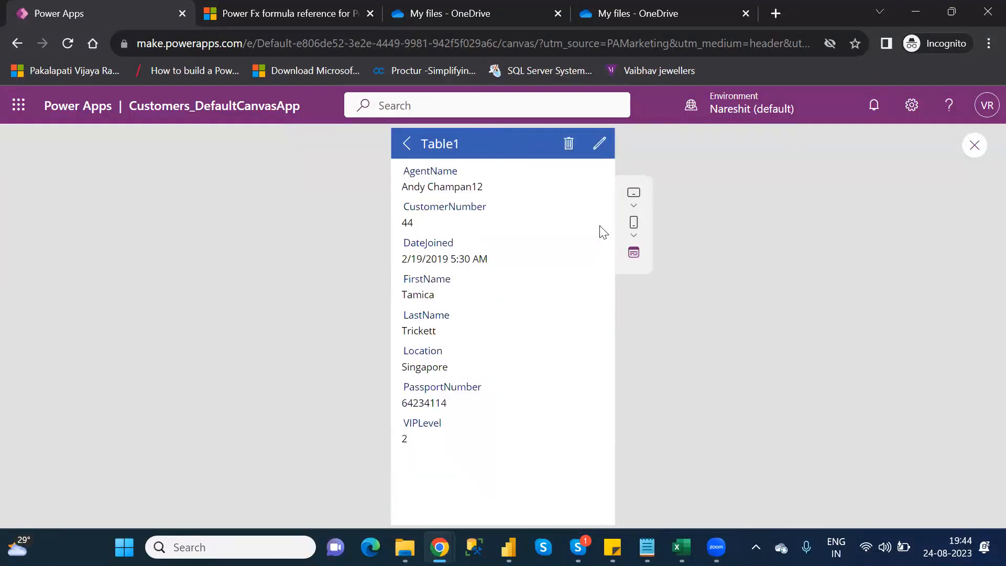
pyautogui.click(599, 145)
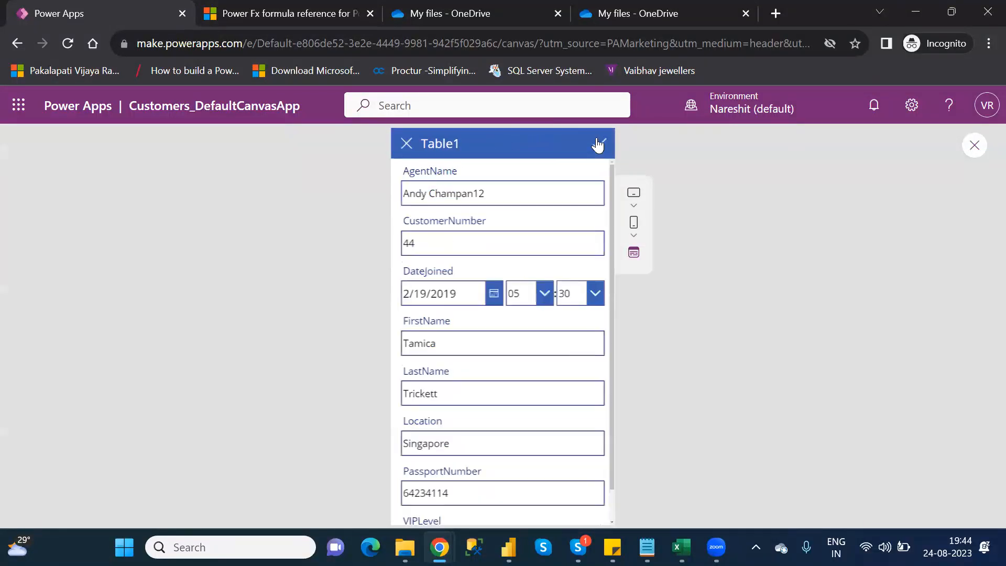
pyautogui.click(967, 149)
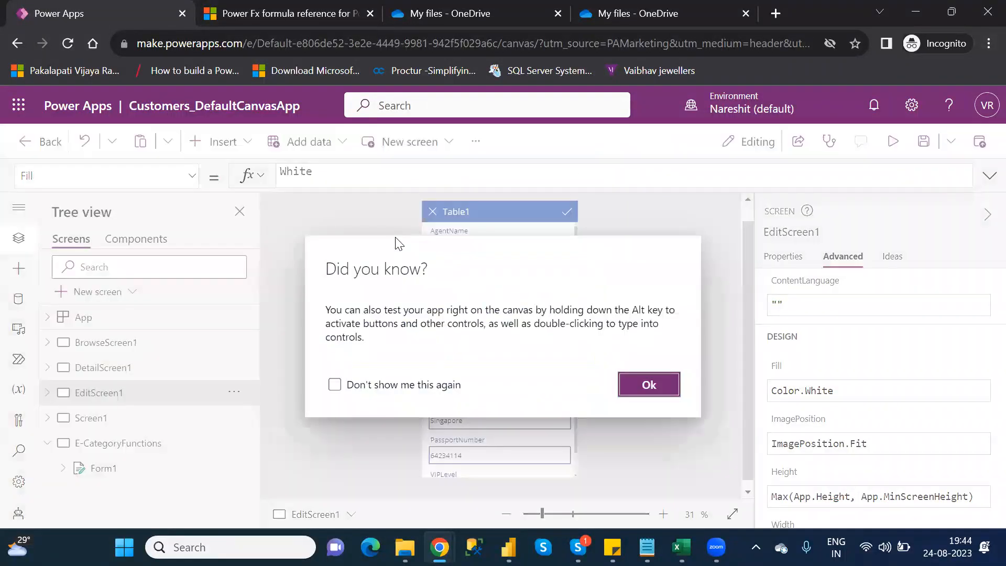
pyautogui.click(647, 386)
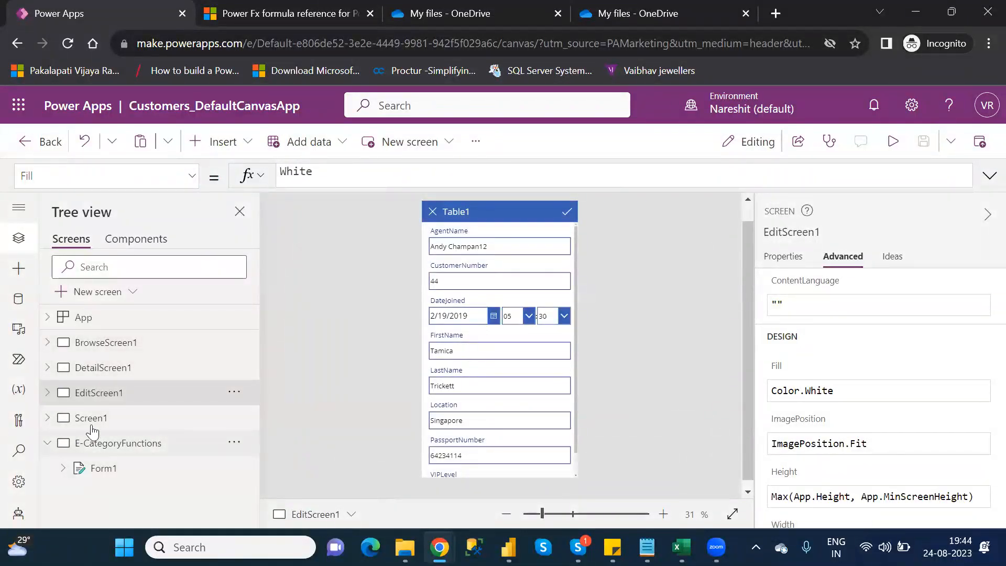
# - Duplicate the chevron icon in the BrowseScreen1 header, place the copy beside the Table1 title, and delete the copy
pyautogui.click(114, 346)
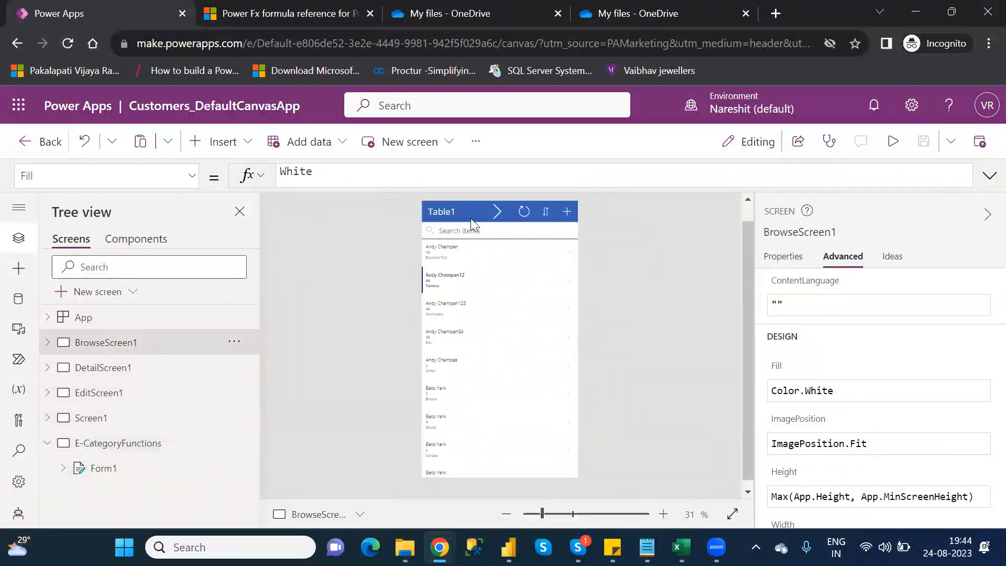
pyautogui.click(493, 208)
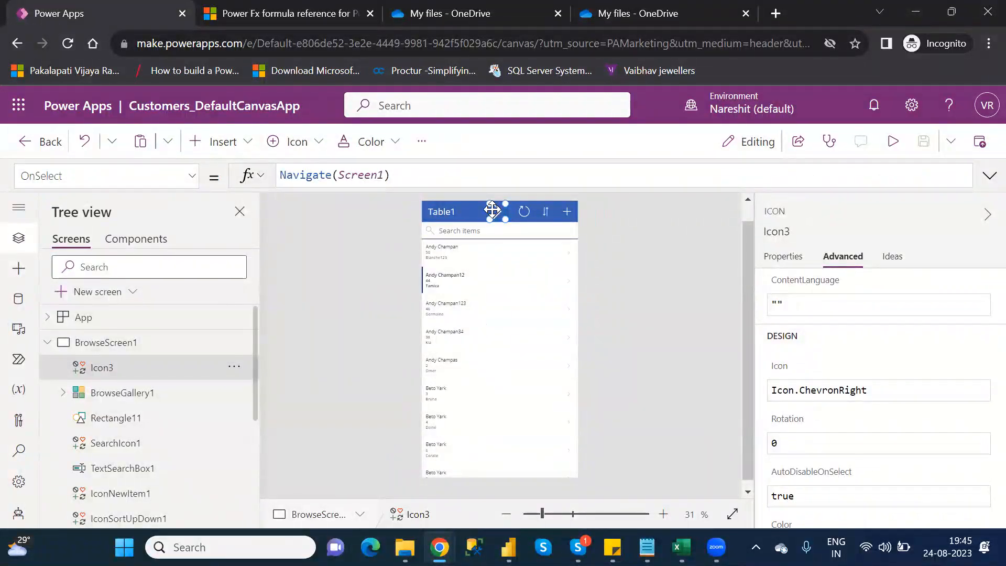
pyautogui.hotkey('ctrl', 'c')
pyautogui.hotkey('ctrl', 'v')
pyautogui.moveTo(492, 209); pyautogui.dragTo(473, 210)
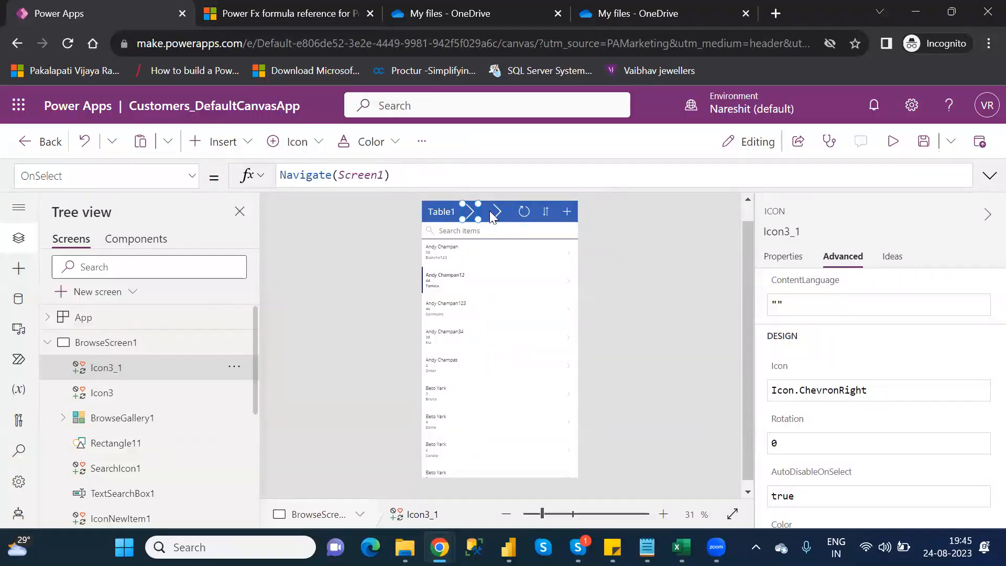
pyautogui.press('Delete')
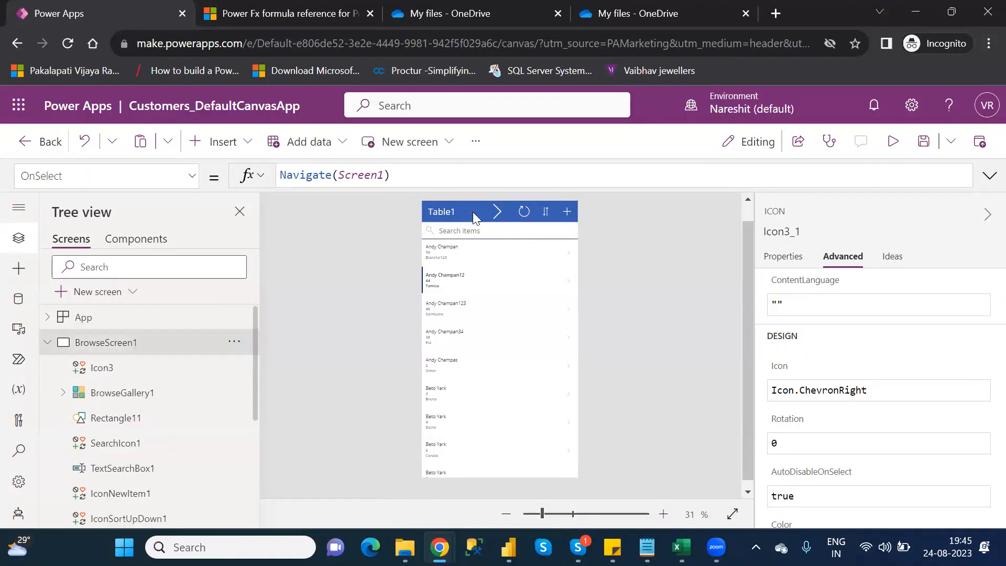
# - Preview the third record's details from BrowseScreen1, then check which record Form1 shows on the E-CategoryFunctions screen
pyautogui.click(494, 211)
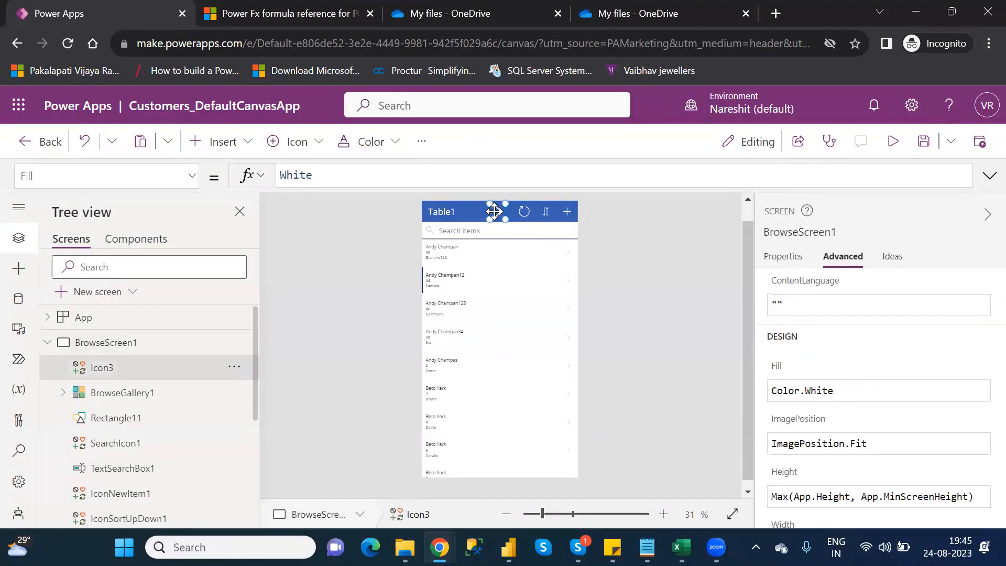
pyautogui.click(570, 287)
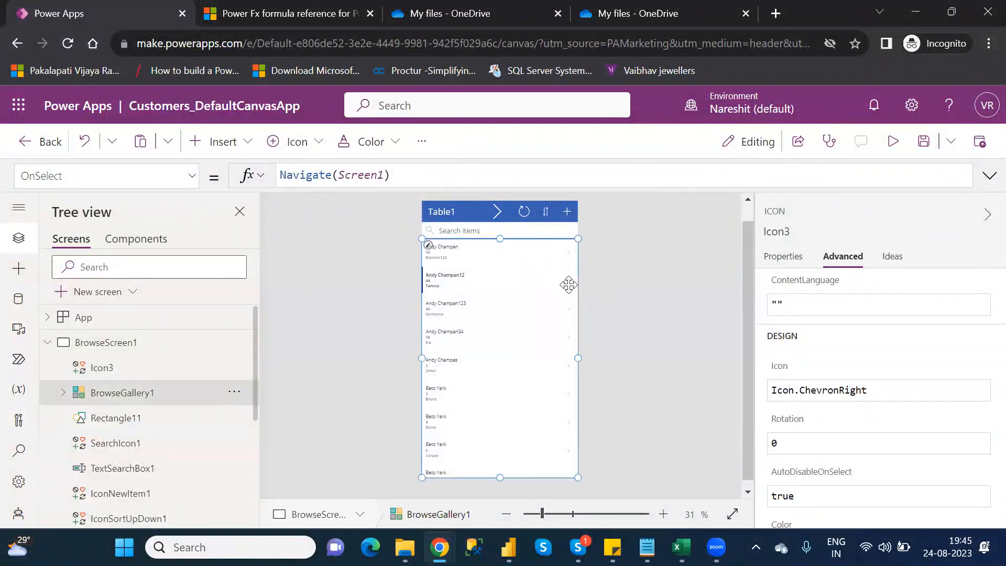
pyautogui.click(887, 149)
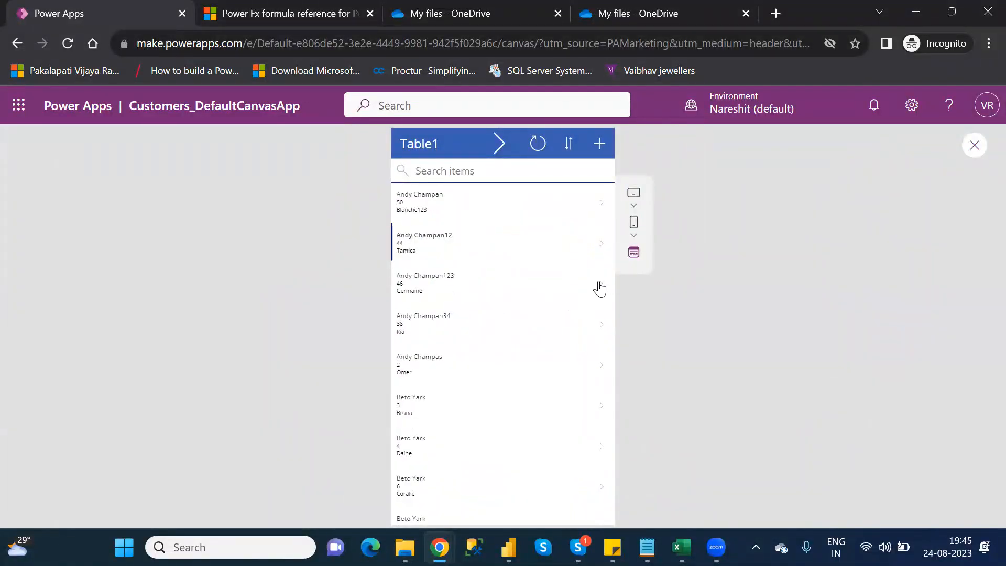
pyautogui.click(604, 287)
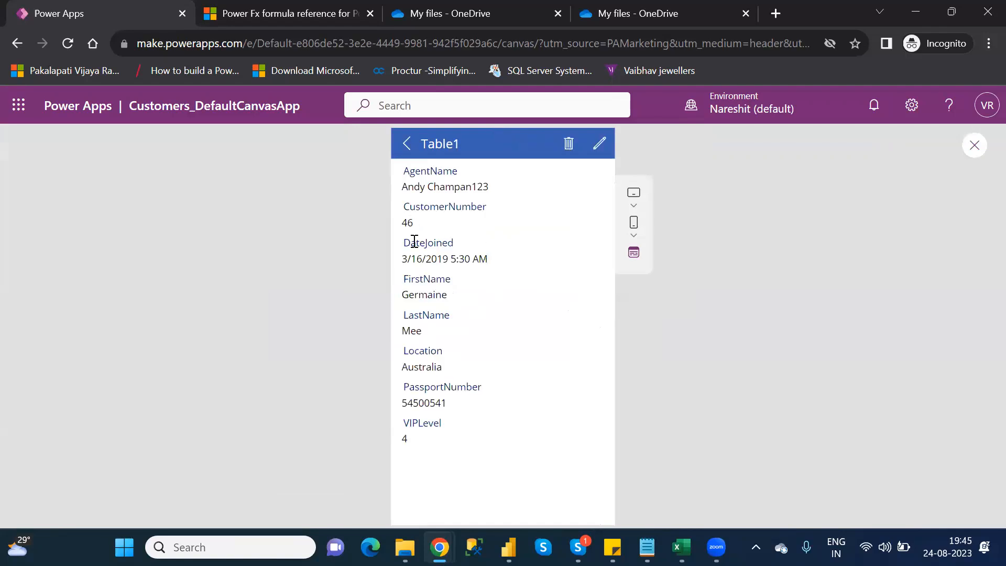
pyautogui.click(975, 148)
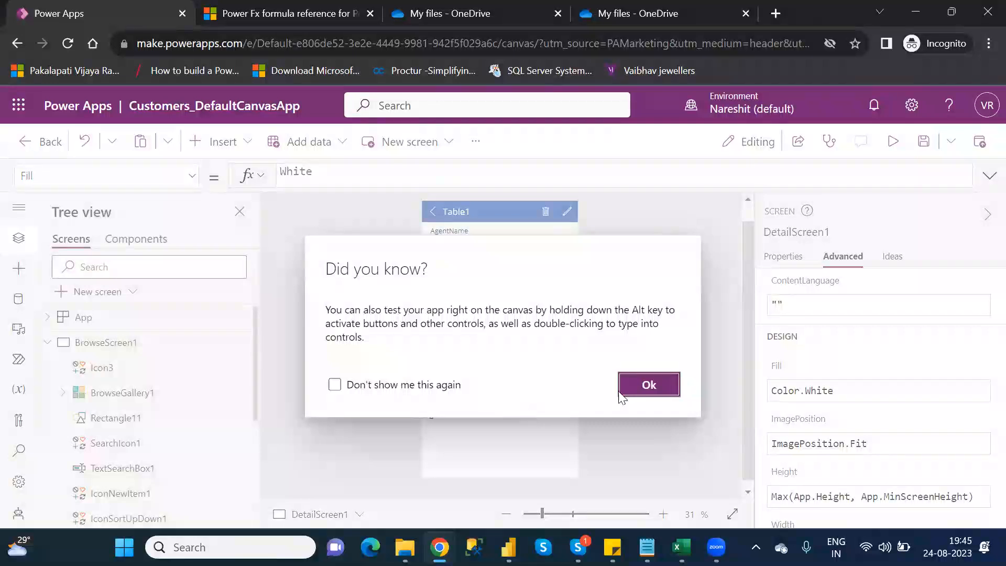
pyautogui.click(621, 389)
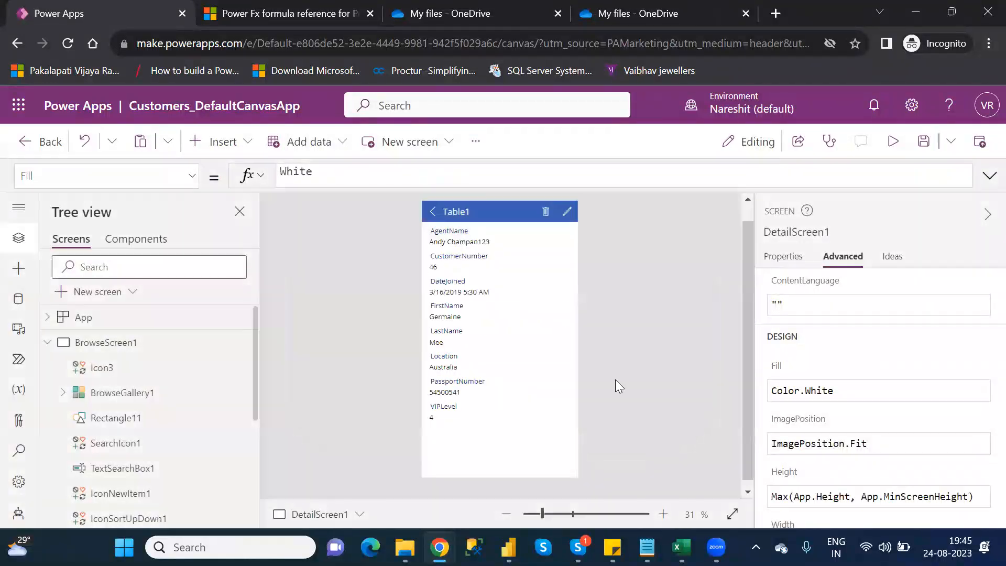
pyautogui.click(47, 346)
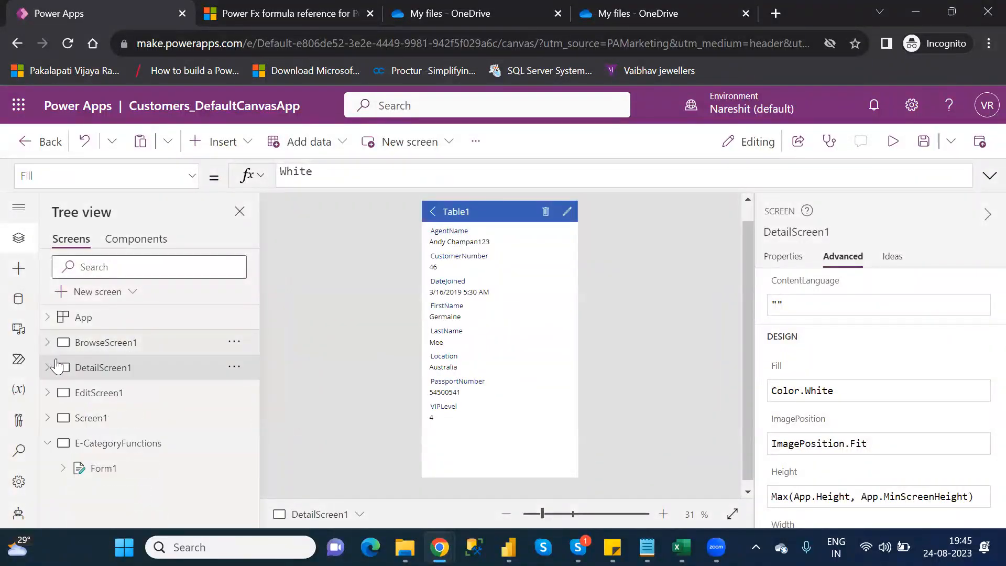
pyautogui.click(127, 445)
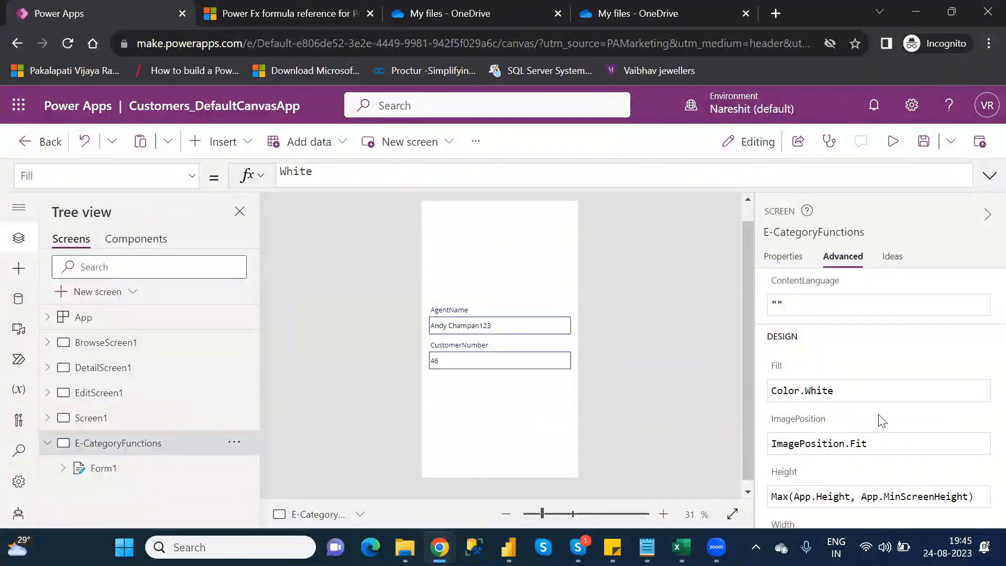
# - Preview the E-CategoryFunctions screen, remove the last two digits from Form1's AgentName value, and return to BrowseScreen1 in the editor
pyautogui.click(101, 468)
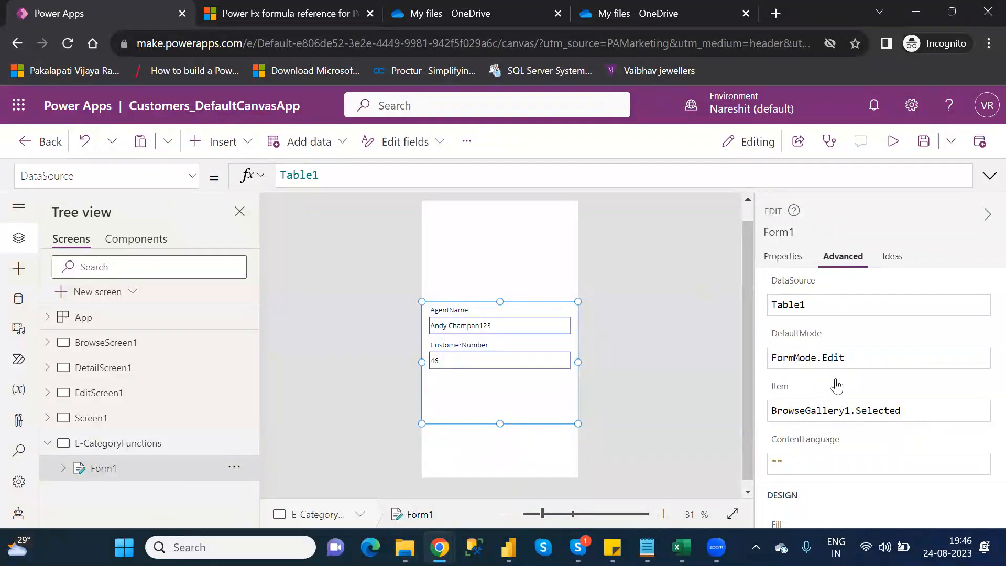
pyautogui.moveTo(779, 397)
pyautogui.click(887, 153)
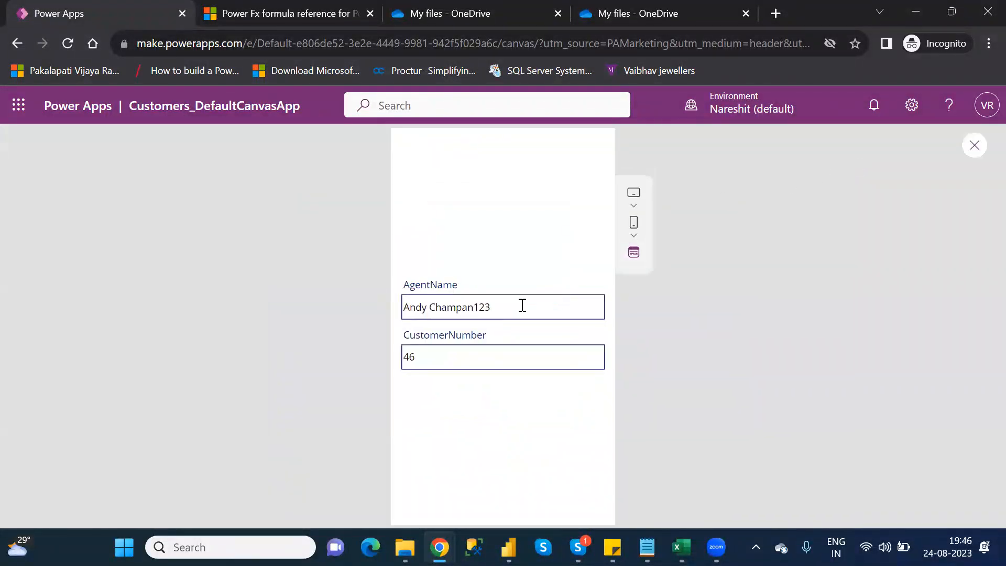
pyautogui.click(501, 313)
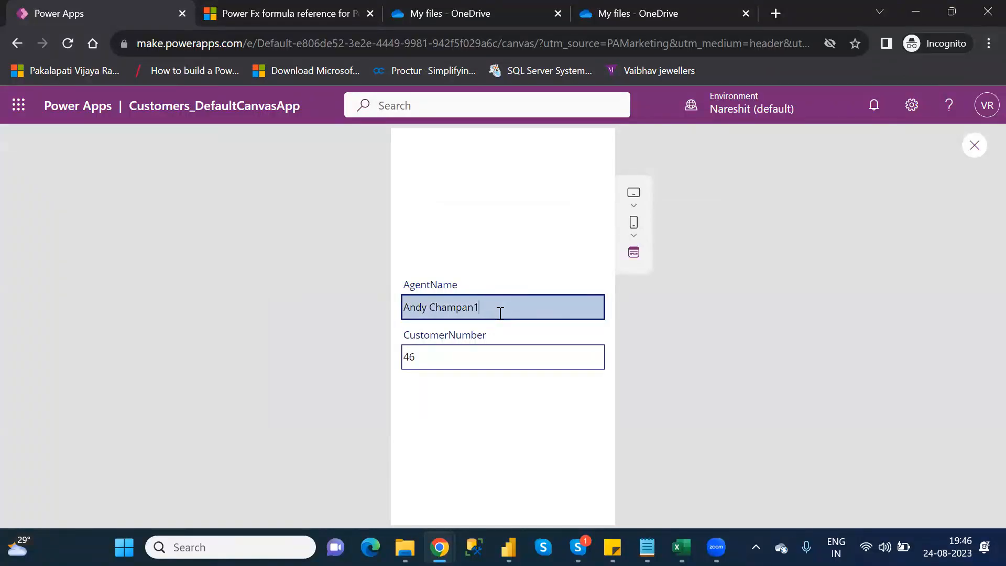
pyautogui.click(972, 146)
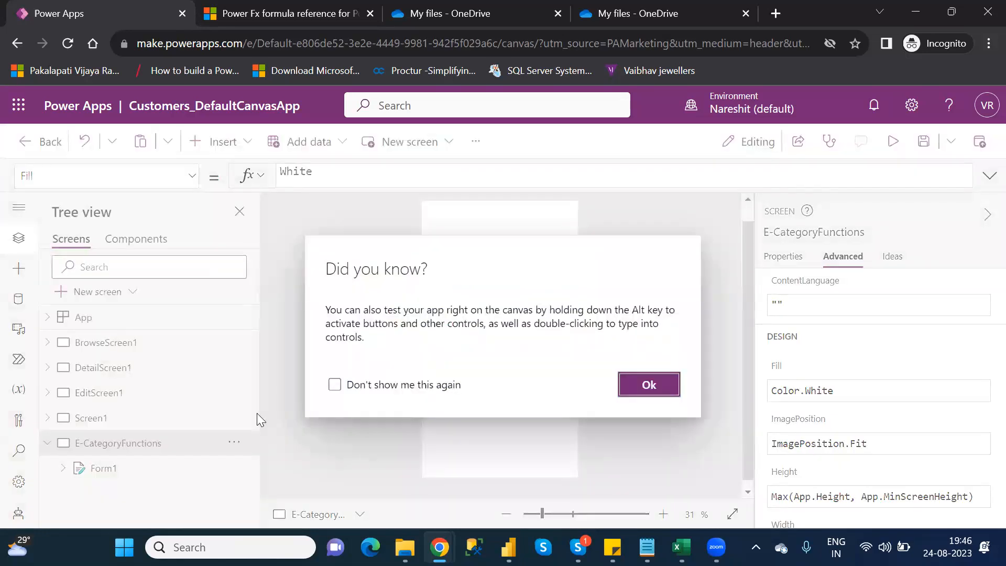
pyautogui.click(649, 386)
pyautogui.click(118, 474)
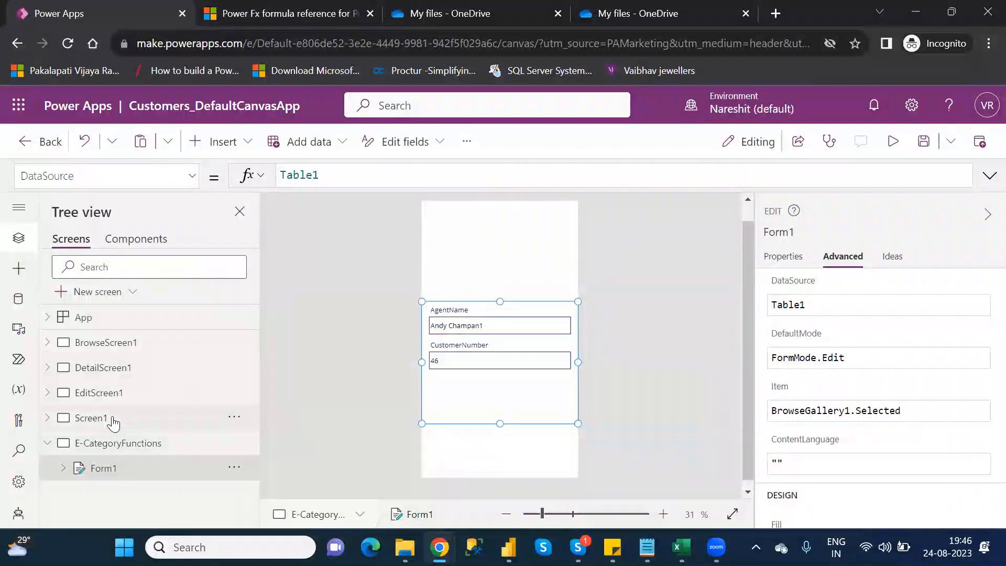
pyautogui.click(117, 340)
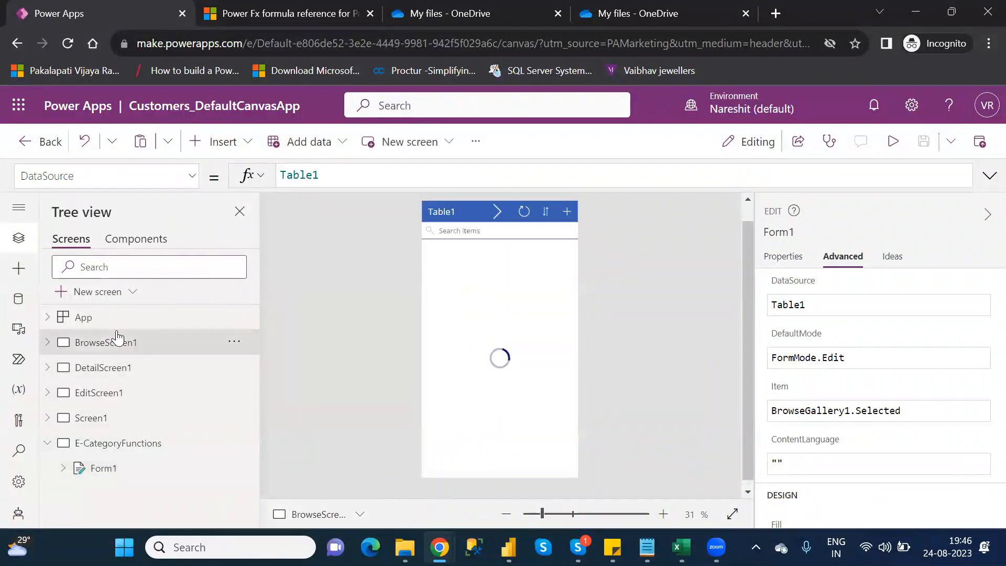
pyautogui.click(235, 145)
pyautogui.write('e')
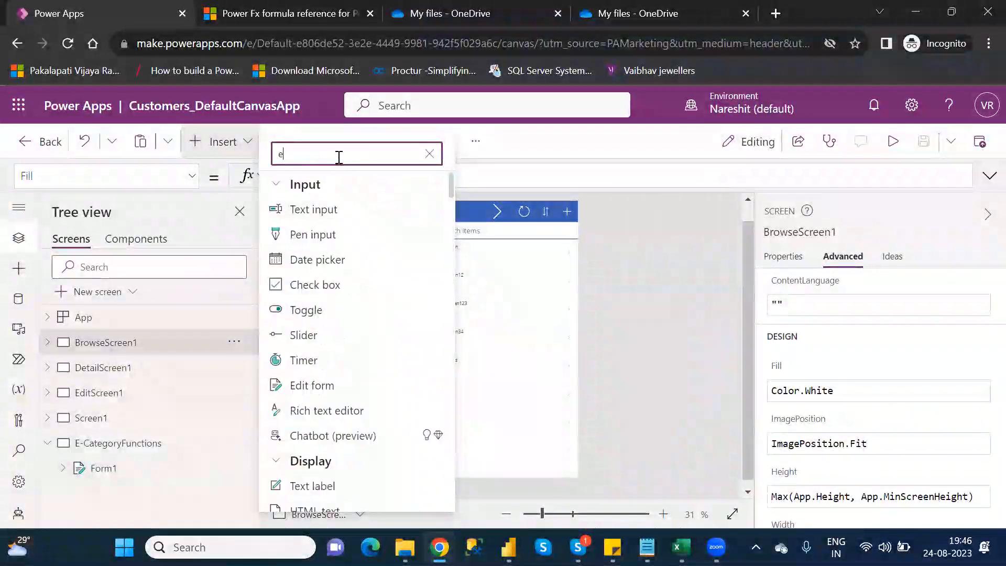
pyautogui.write('dit')
pyautogui.click(314, 283)
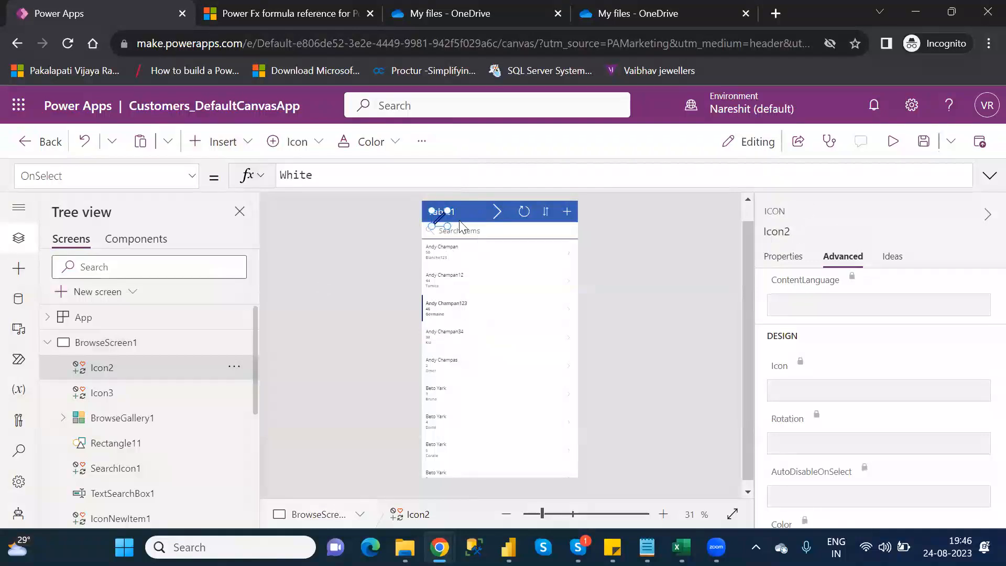
pyautogui.moveTo(439, 219); pyautogui.dragTo(474, 212)
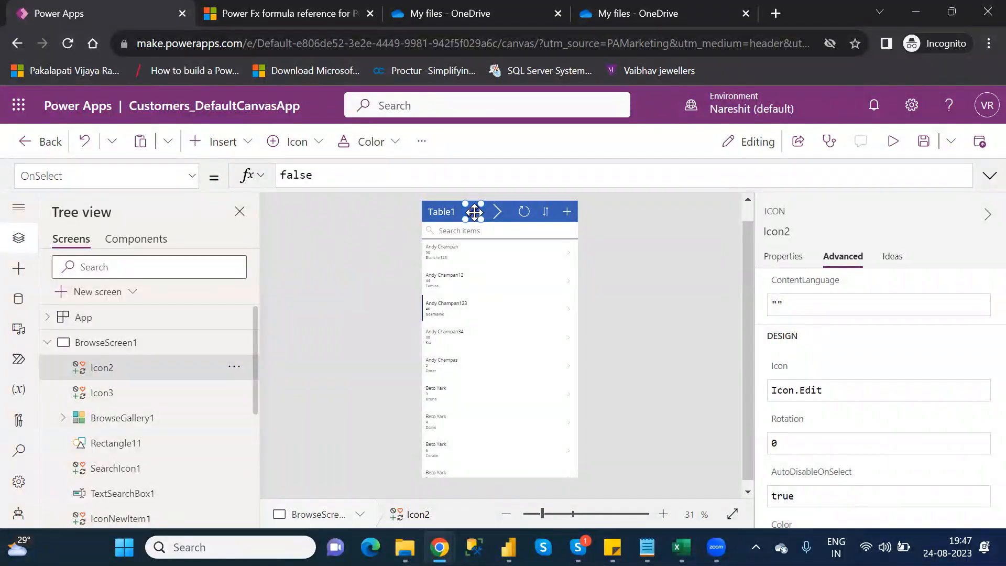
pyautogui.press('Delete')
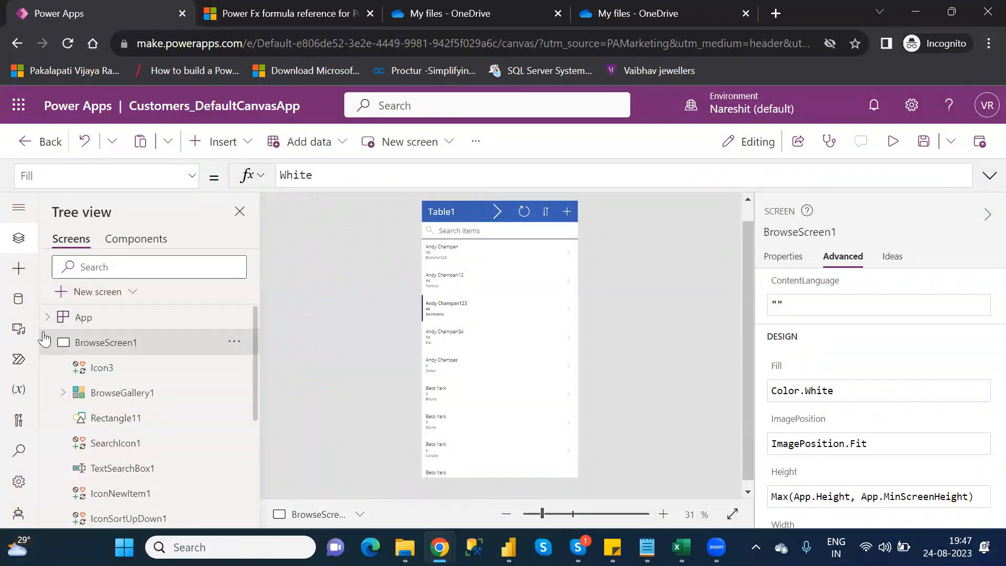
# - Look over EditScreen1, then examine the EditForm call in the OnSelect formula of DetailScreen1's edit icon
pyautogui.click(48, 343)
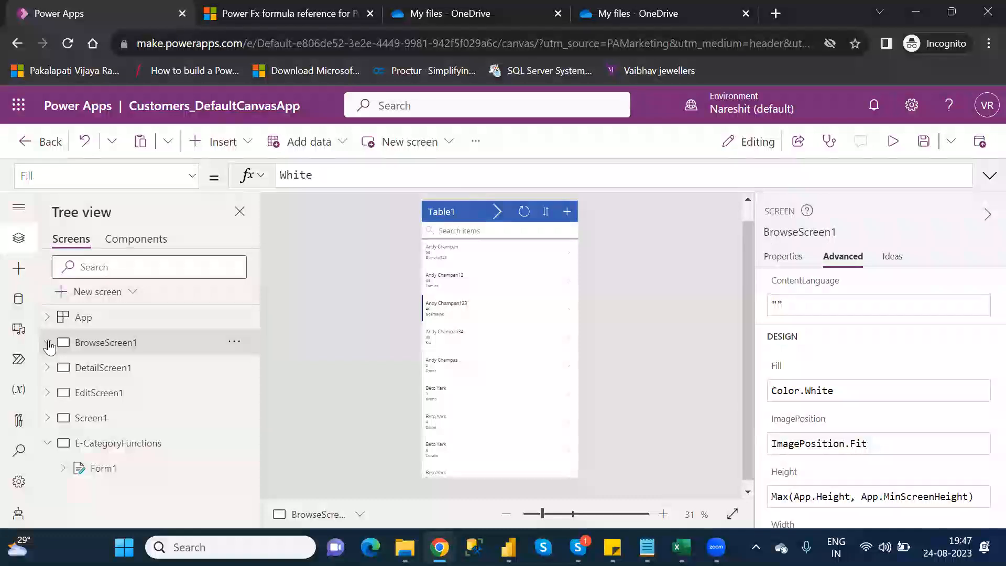
pyautogui.click(112, 397)
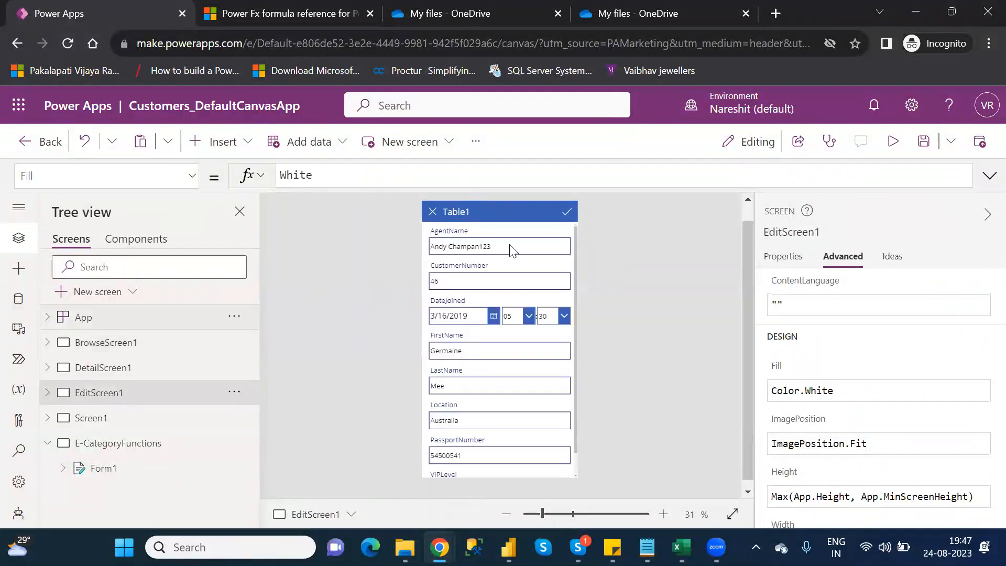
pyautogui.click(103, 370)
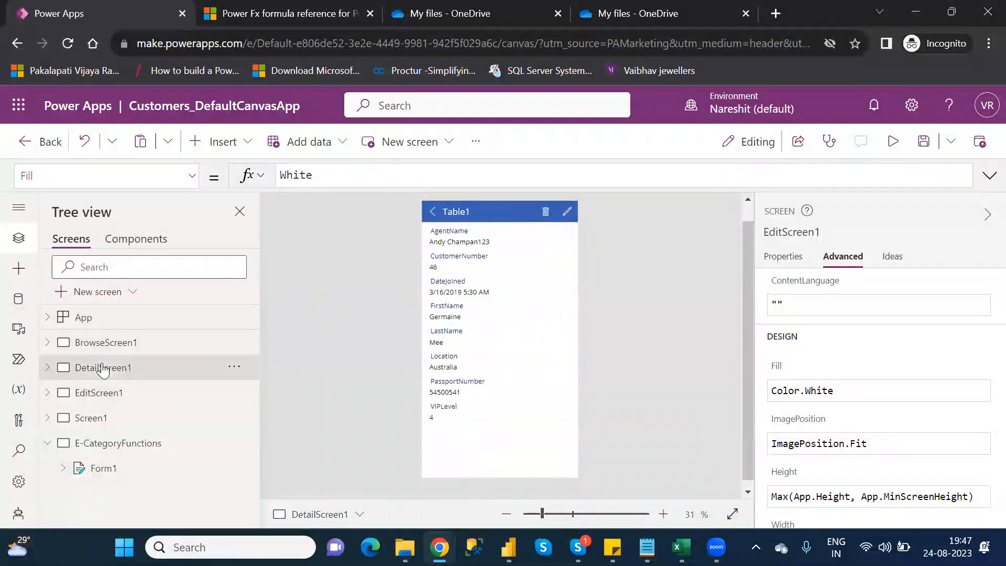
pyautogui.click(569, 212)
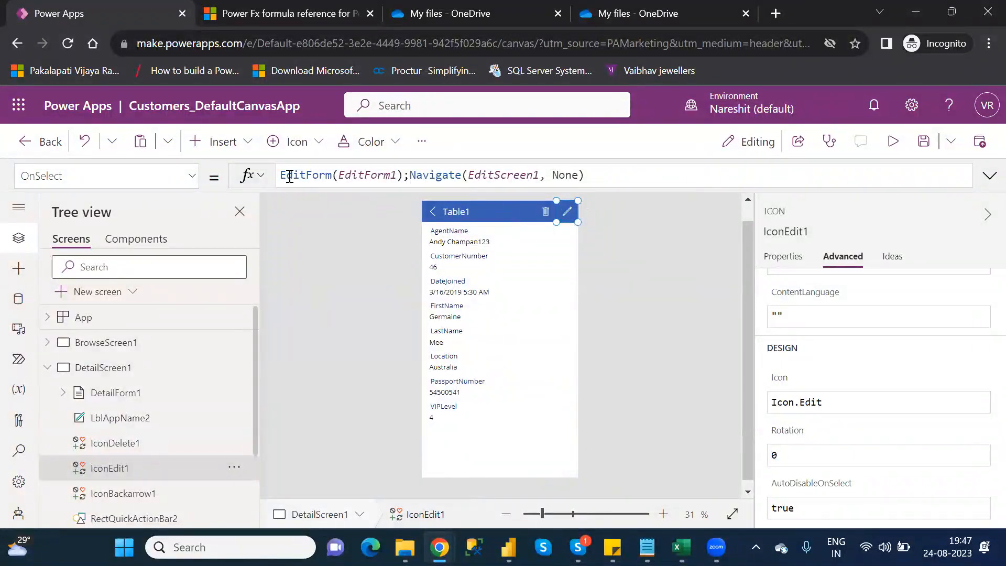
pyautogui.moveTo(283, 174); pyautogui.dragTo(404, 175)
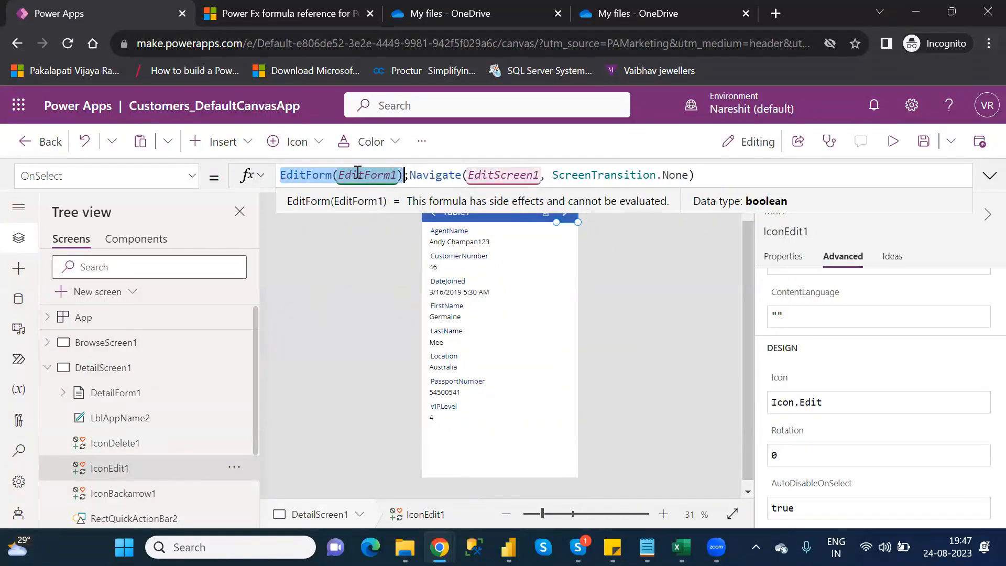
pyautogui.click(373, 185)
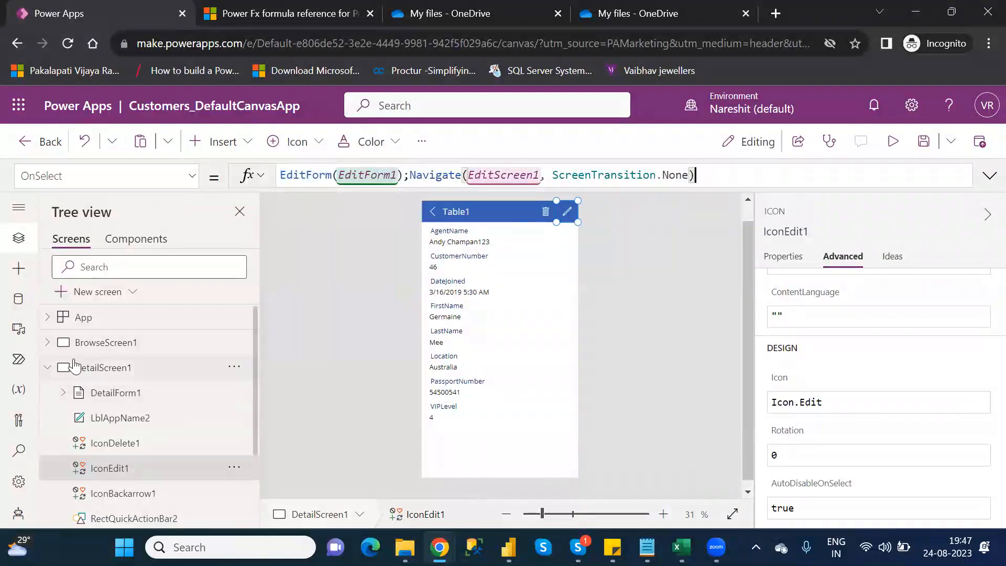
# - Find EditForm1 under EditScreen1, review the Navigate part of the edit icon's formula, and inspect EditForm1's default mode and item properties
pyautogui.click(55, 370)
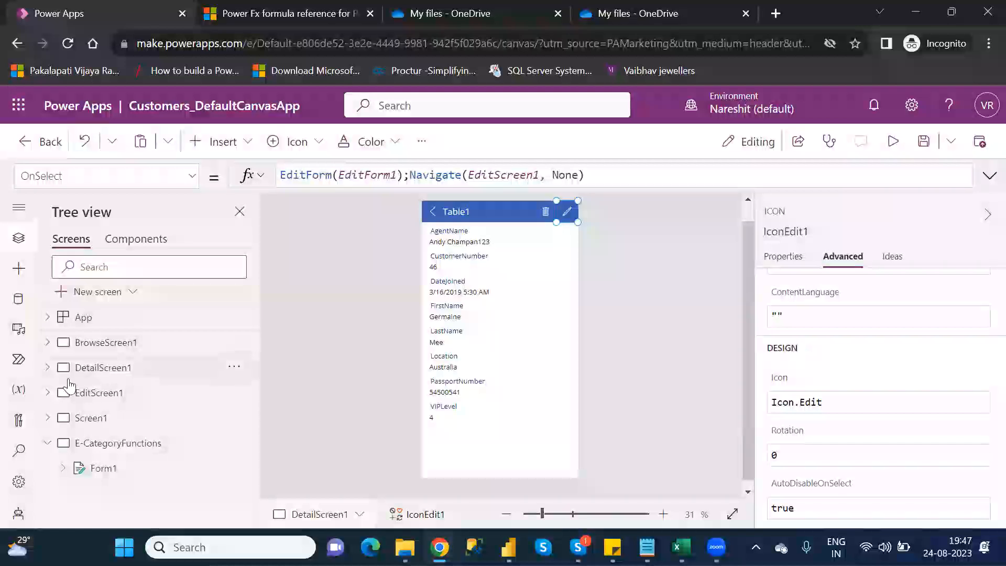
pyautogui.click(49, 394)
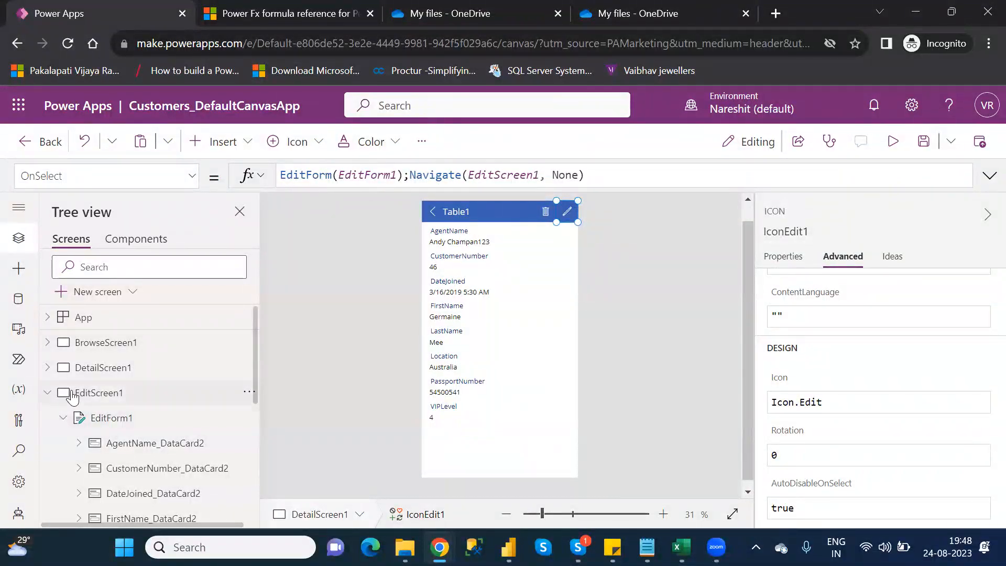
pyautogui.click(404, 174)
pyautogui.moveTo(403, 174); pyautogui.dragTo(278, 176)
pyautogui.hotkey('shift', 'End')
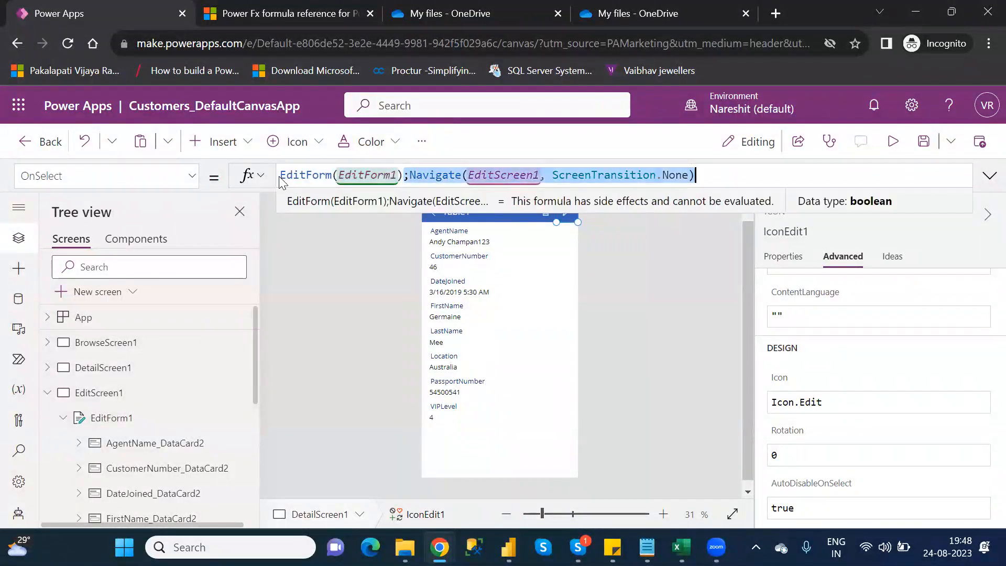
pyautogui.click(715, 176)
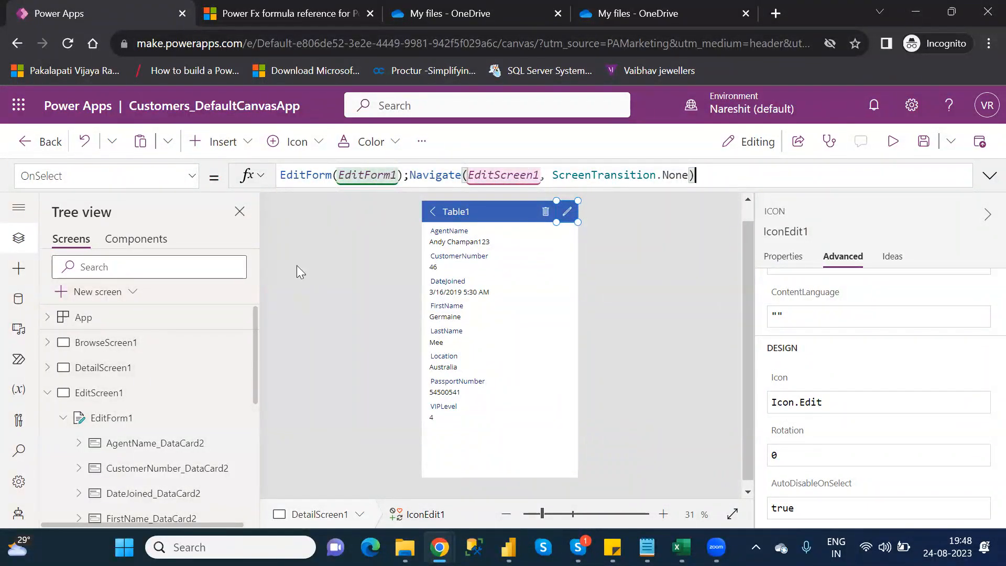
pyautogui.click(119, 416)
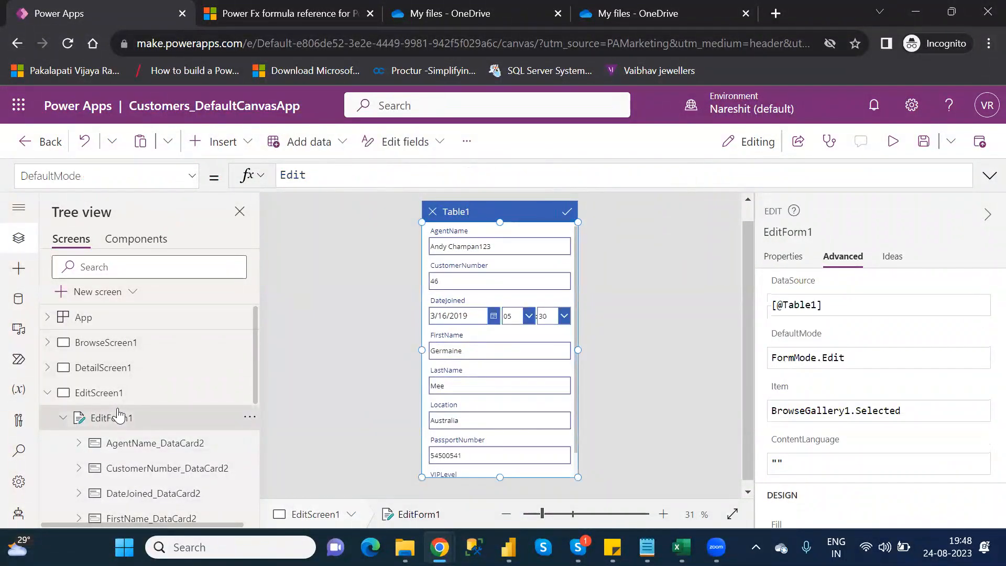
pyautogui.click(46, 394)
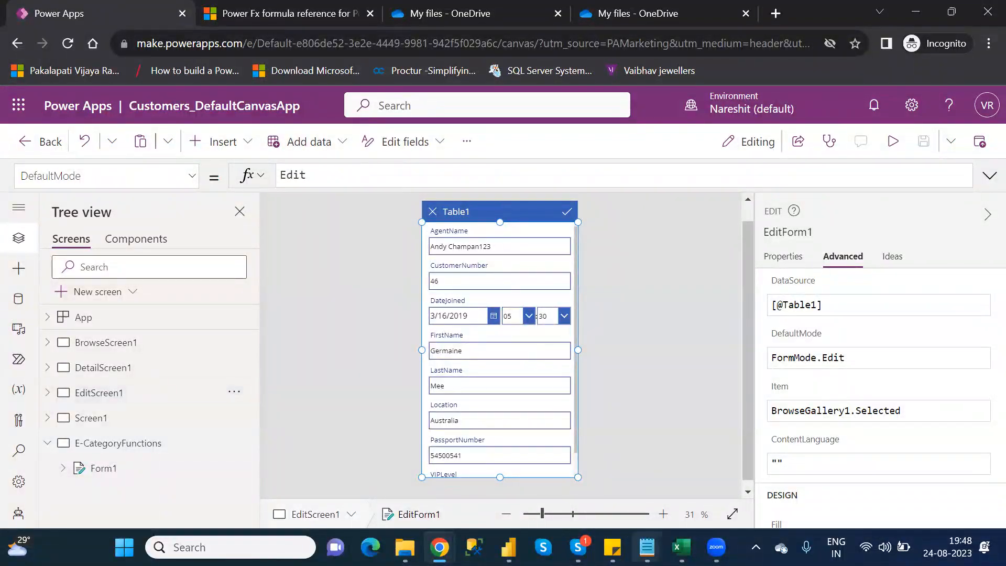
# - Switch to the Category_Wise_Functions notes in Notepad, highlight EndsWith in the E Category Functions list, and return to Power Apps
pyautogui.moveTo(647, 547)
pyautogui.click(585, 473)
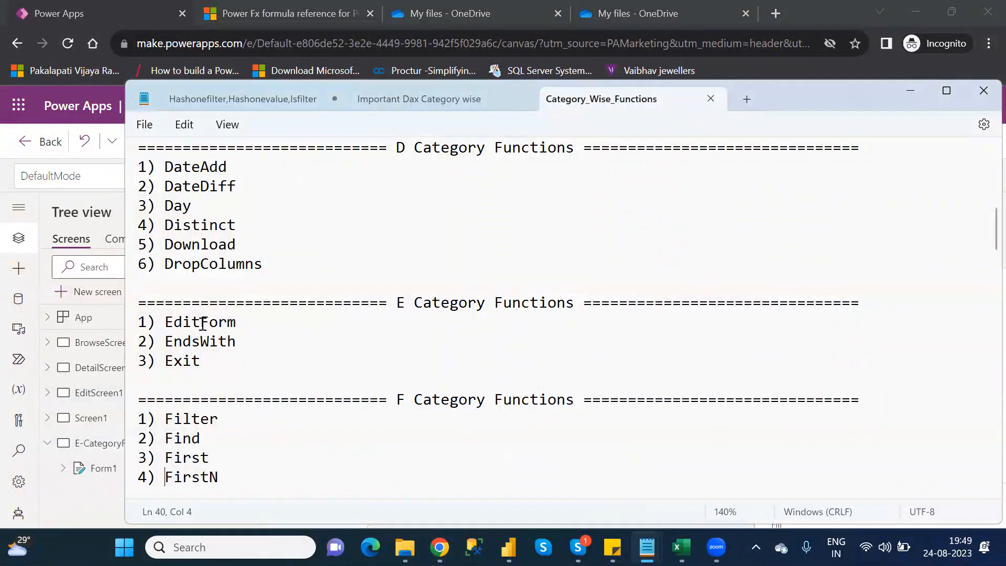
pyautogui.doubleClick(217, 343)
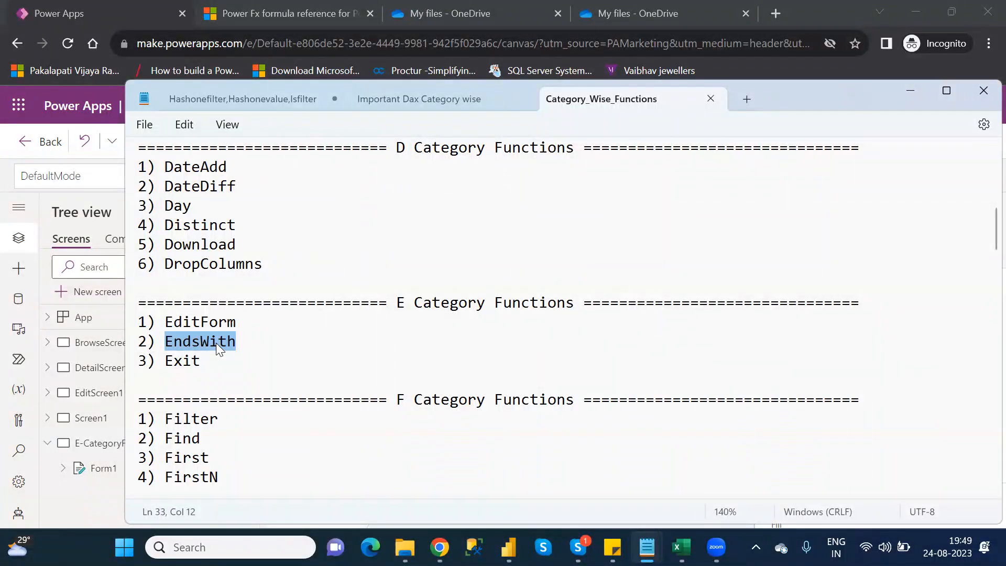
pyautogui.hotkey('alt', 'Tab')
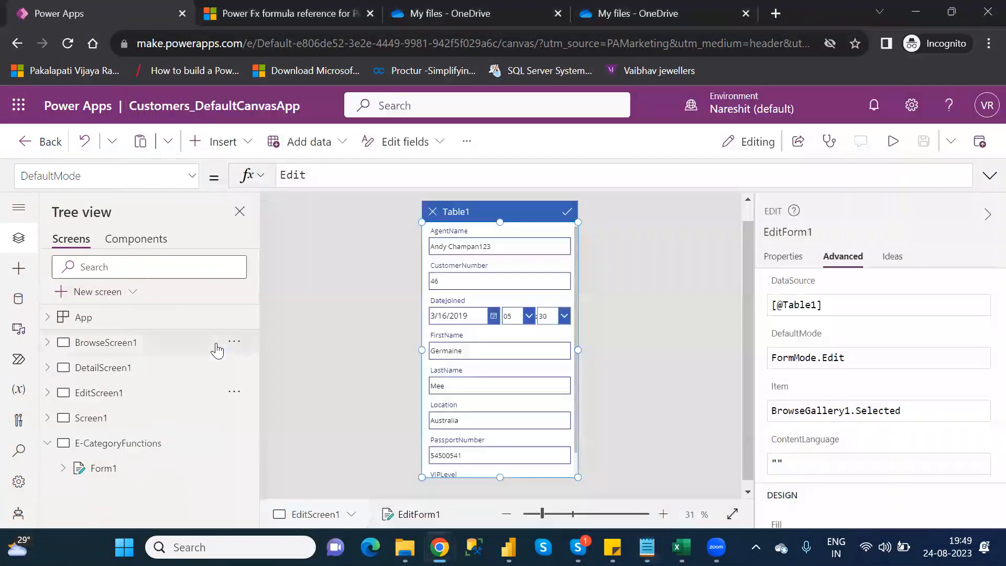
# - Look at Screen1's data table, collapse E-CategoryFunctions in the screen tree, and add a new screen with the Blank layout
pyautogui.click(91, 418)
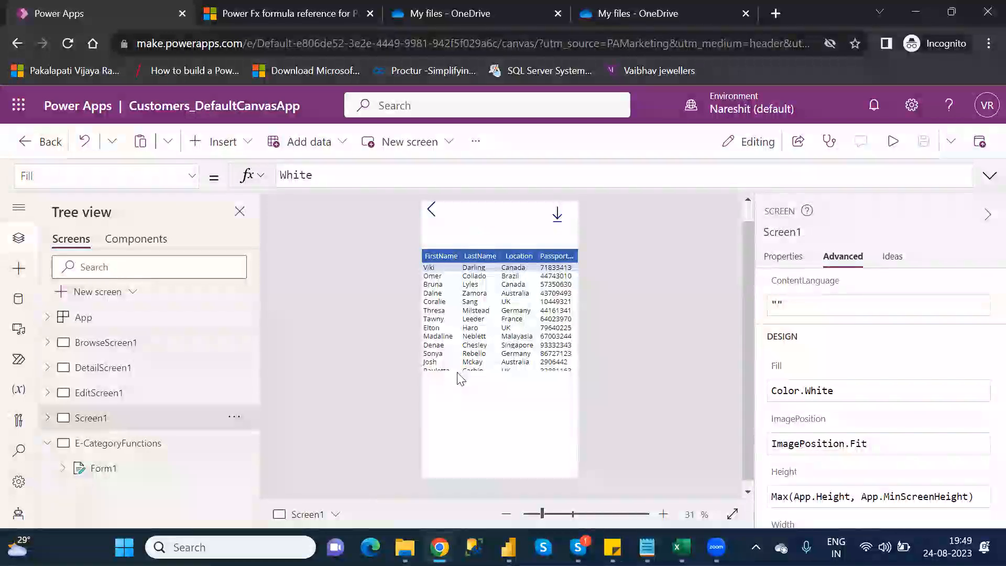
pyautogui.click(47, 444)
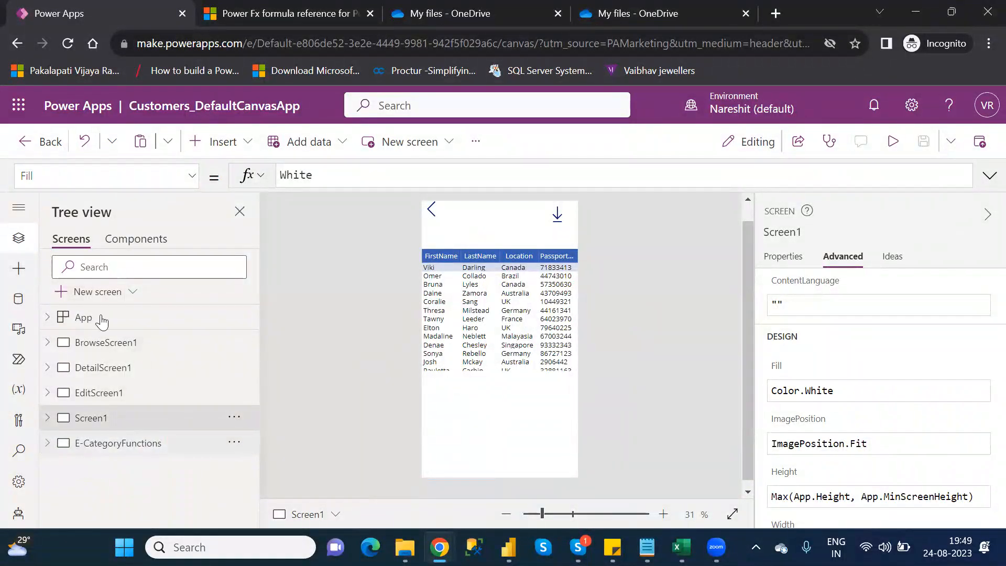
pyautogui.click(106, 294)
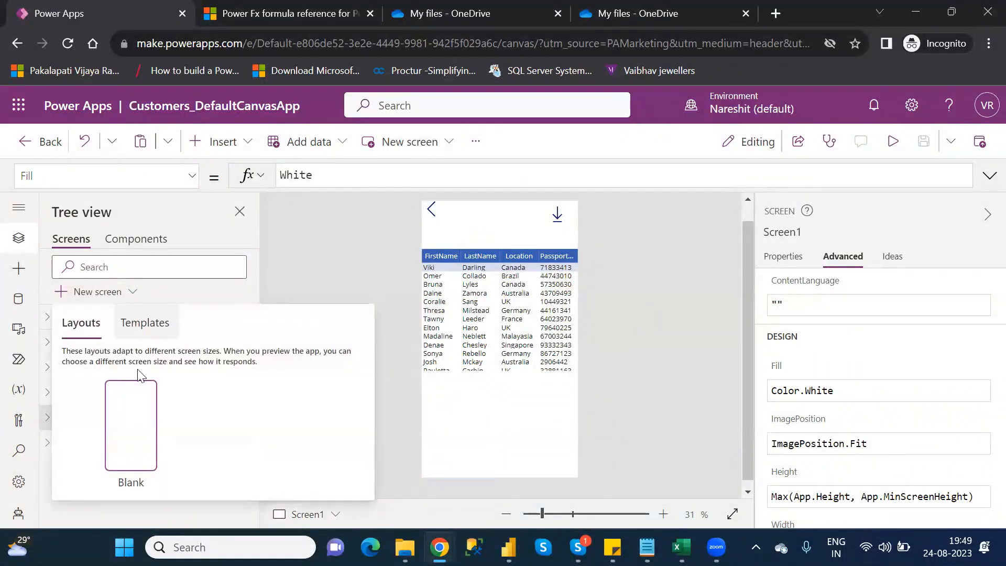
pyautogui.click(137, 419)
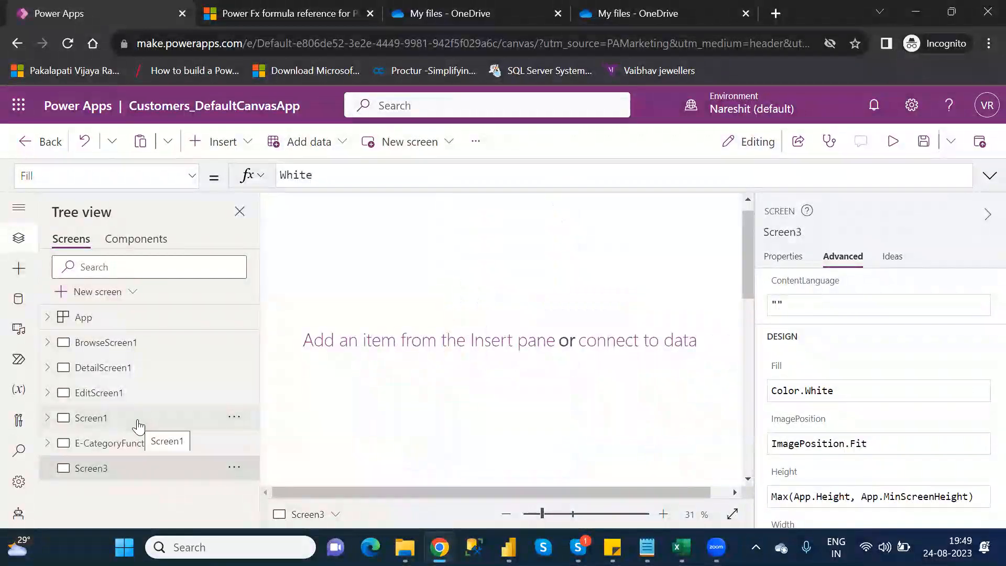
pyautogui.click(558, 514)
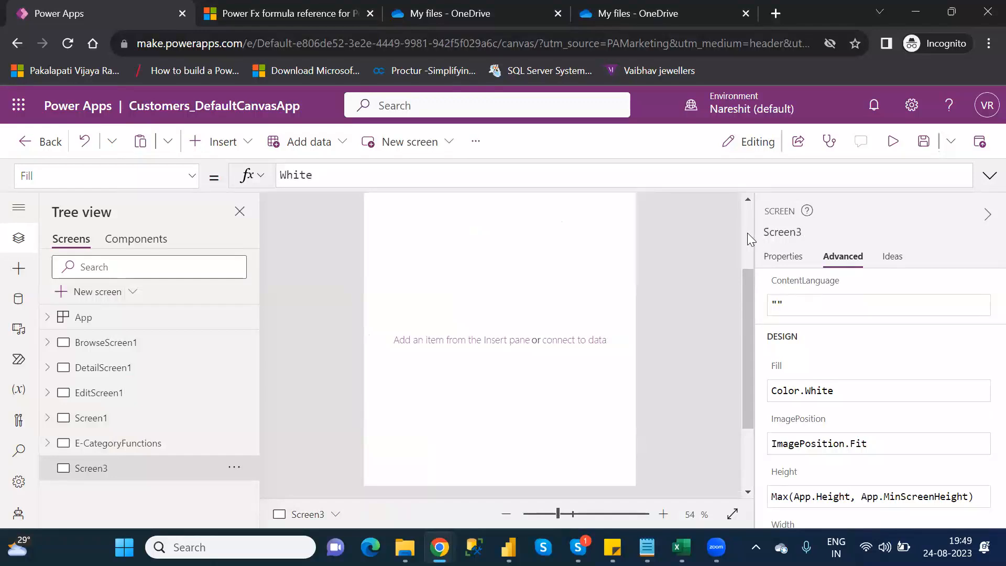
pyautogui.scroll(3, 747, 232)
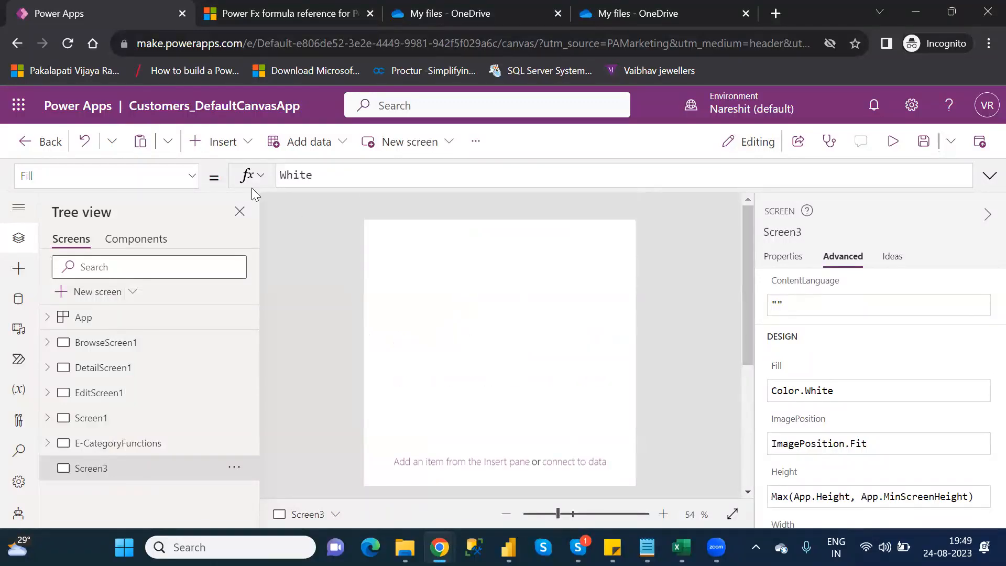
# - Insert a data table on Screen3 with Table1 as its data source, and shrink it to leave space above it
pyautogui.click(230, 153)
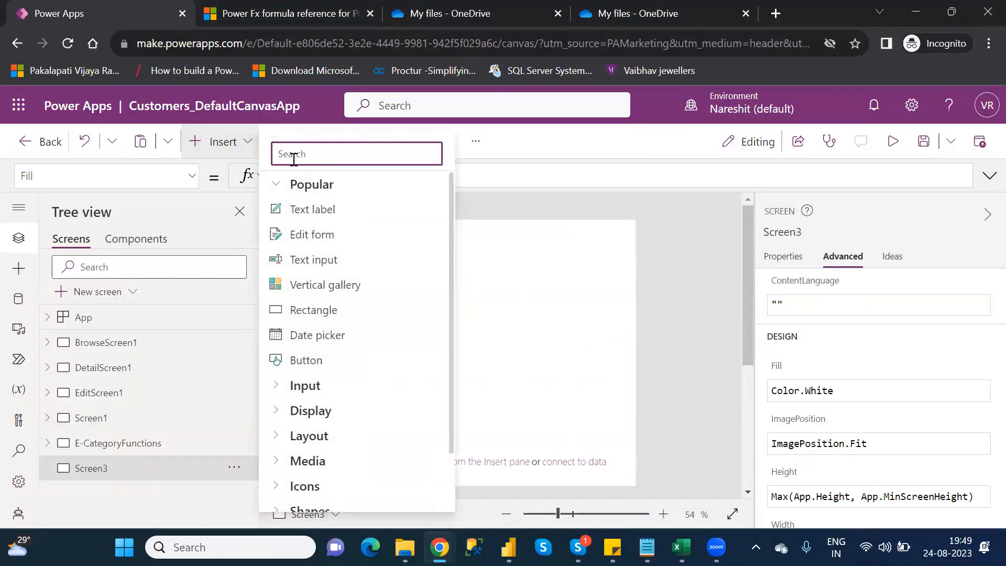
pyautogui.write('data')
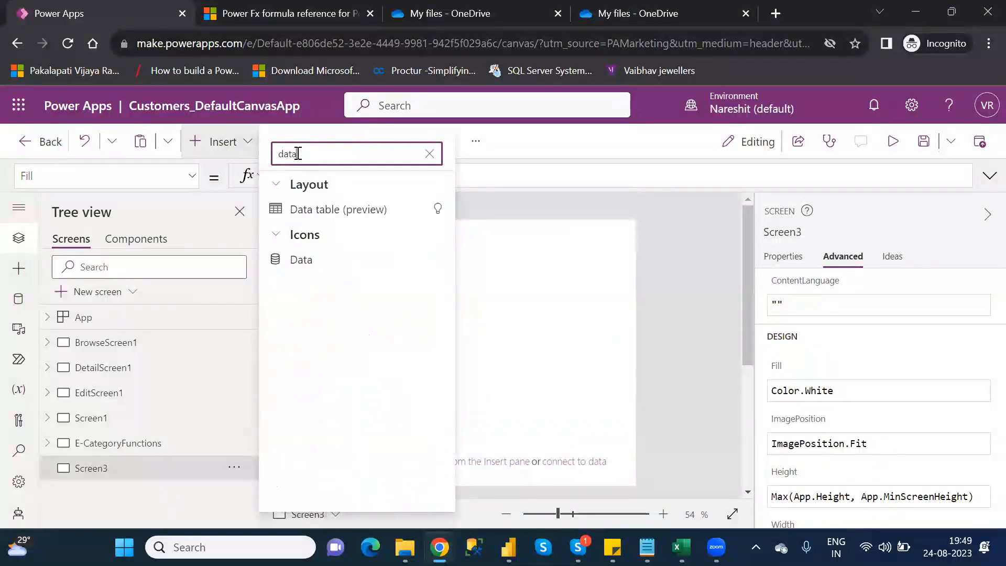
pyautogui.click(320, 213)
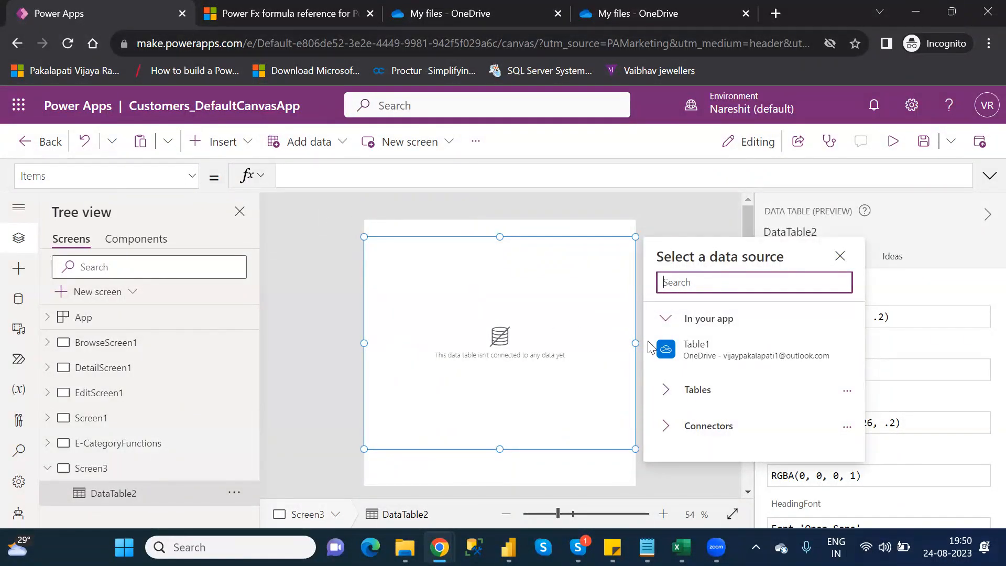
pyautogui.click(715, 347)
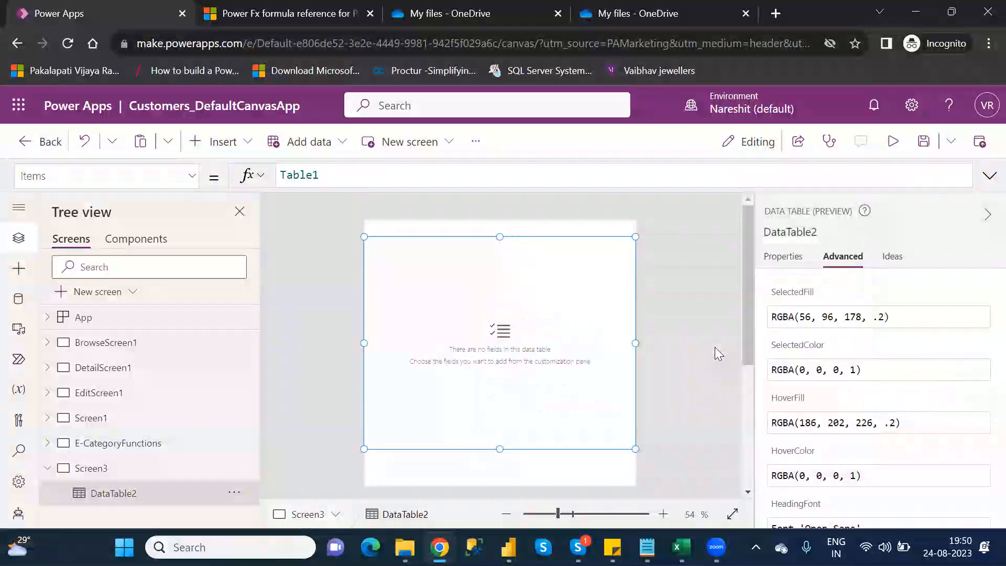
pyautogui.moveTo(364, 237); pyautogui.dragTo(376, 286)
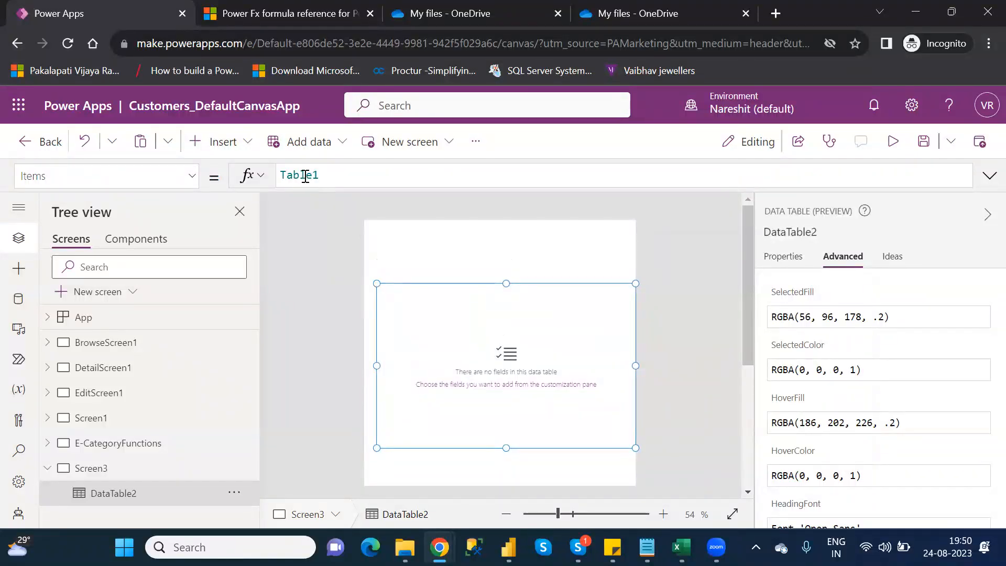
# - Wrap Table1 in DataTable2's Items formula with AddColumns and name the new column "EndsWith"
pyautogui.doubleClick(305, 175)
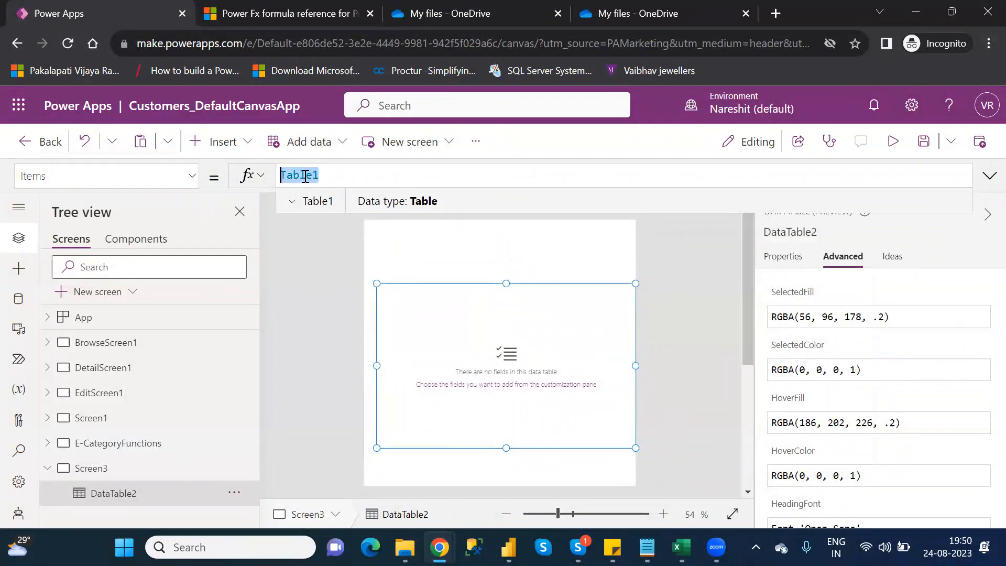
pyautogui.click(305, 176)
pyautogui.write('ad')
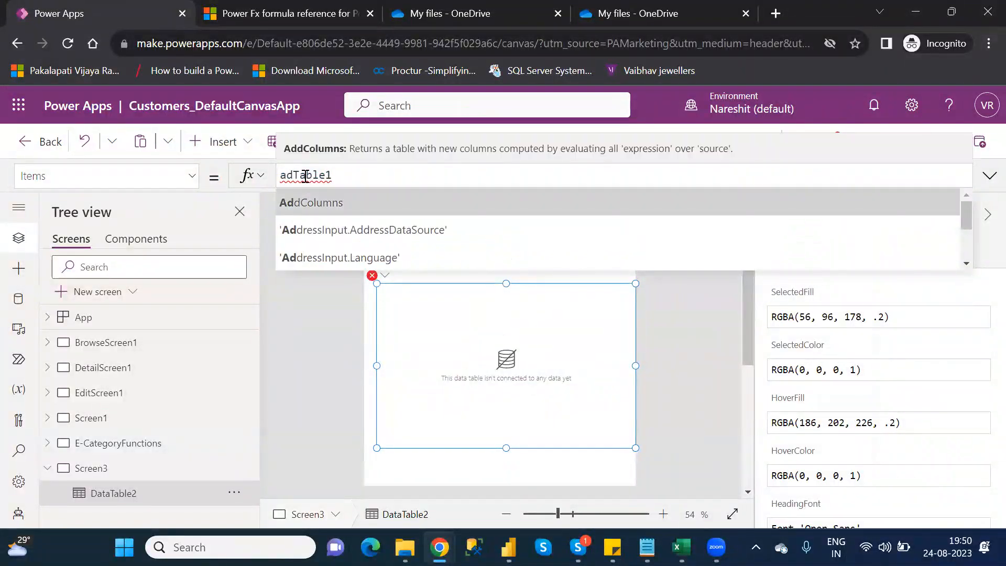
pyautogui.press('Tab')
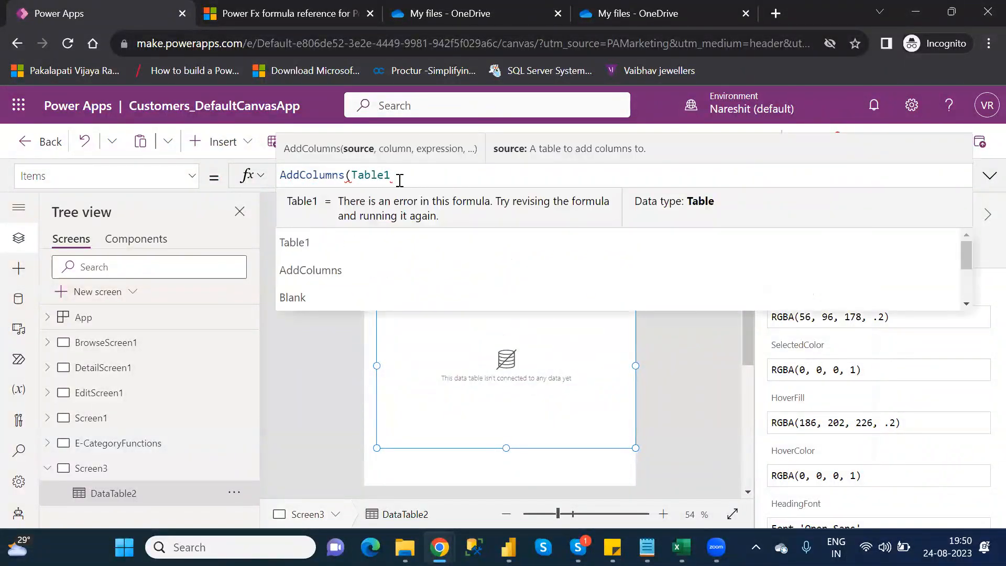
pyautogui.click(400, 180)
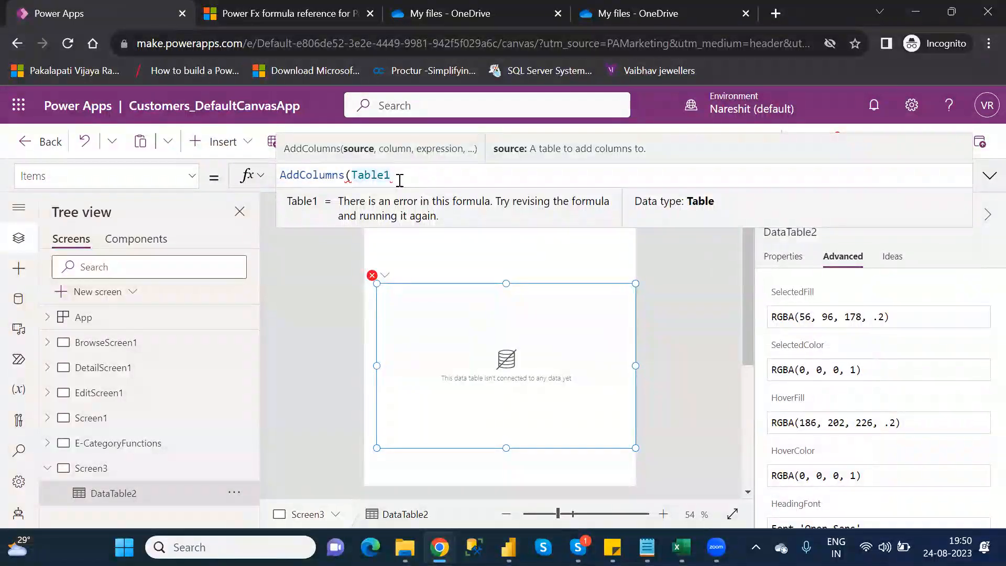
pyautogui.write(',"E')
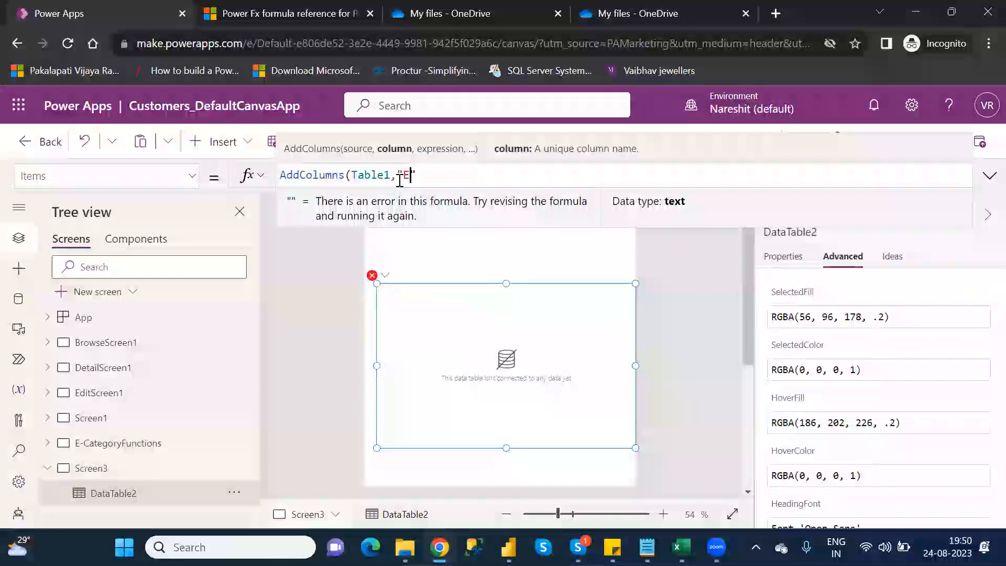
pyautogui.write('nds')
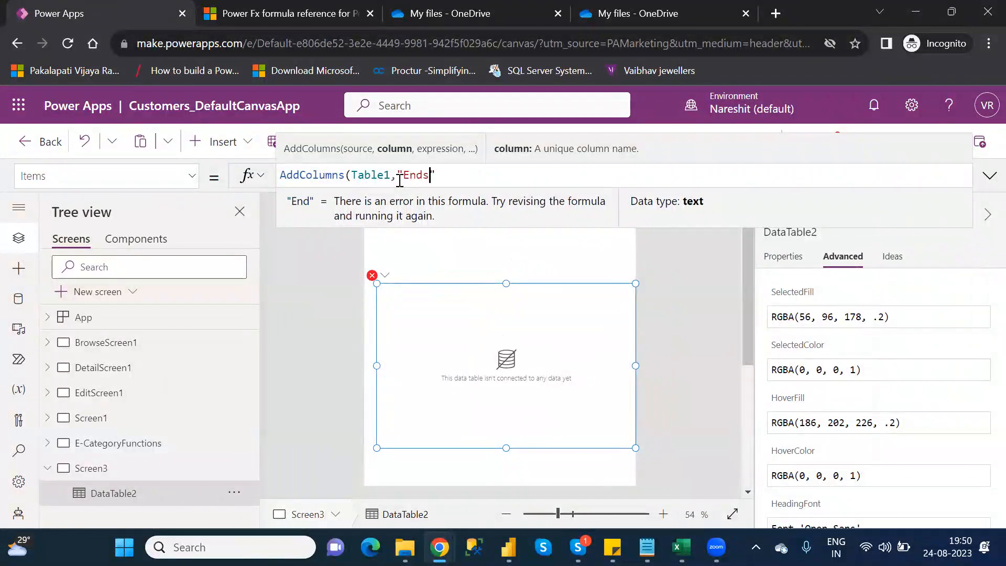
pyautogui.write('With"')
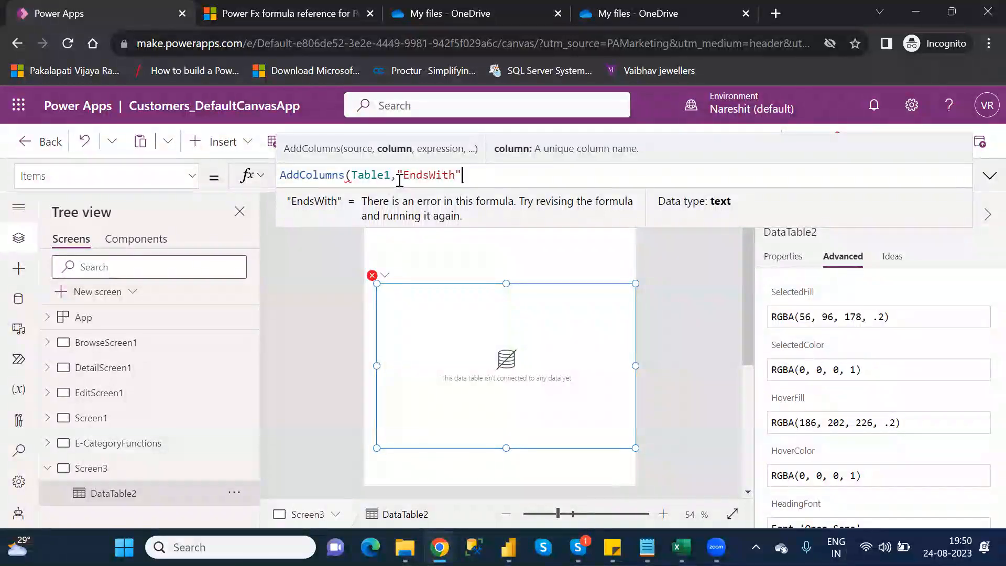
pyautogui.write(',end')
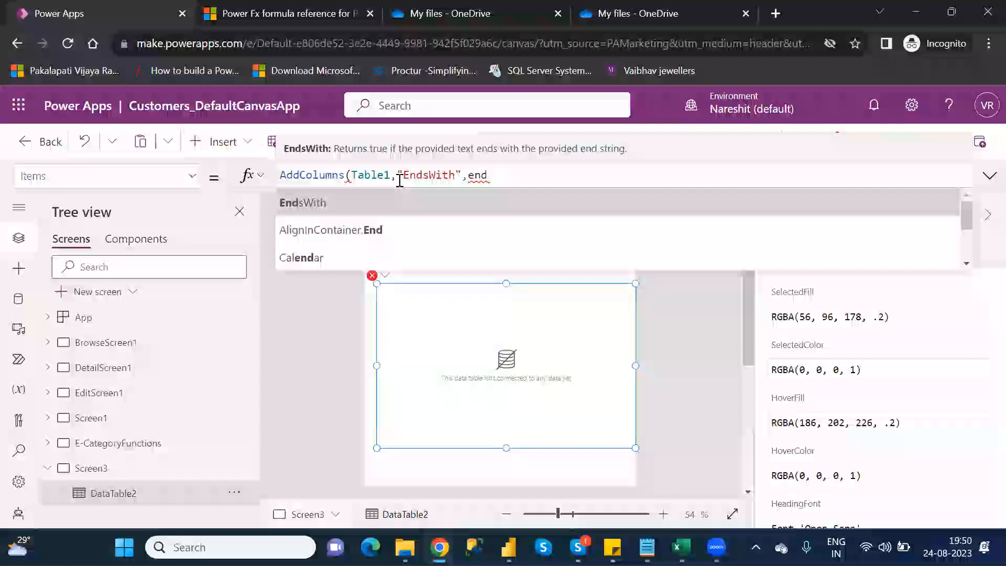
# - Complete the AddColumns formula with the expression EndsWith(AgentName,"a") and close both functions
pyautogui.press('Tab')
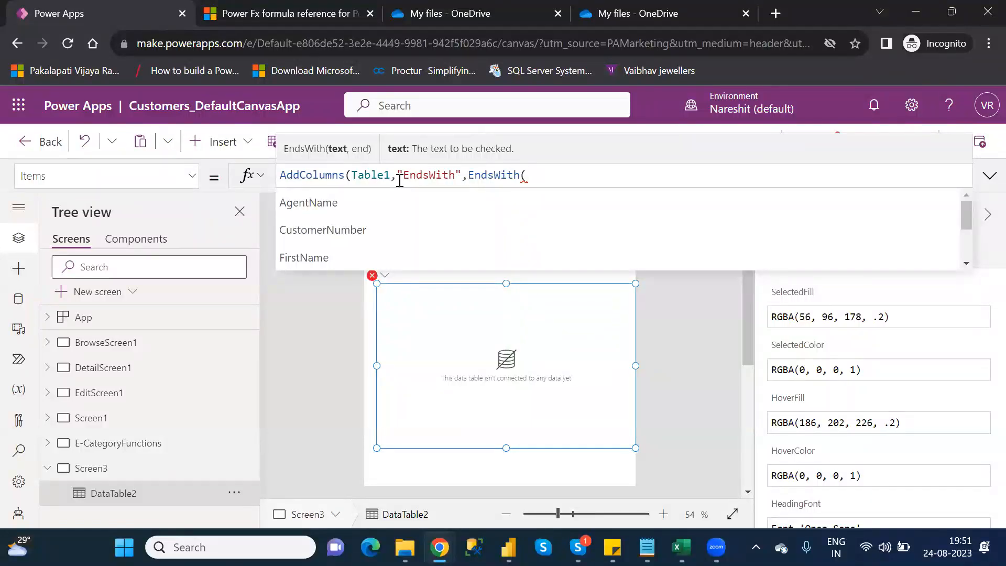
pyautogui.press('Down')
pyautogui.press('Tab')
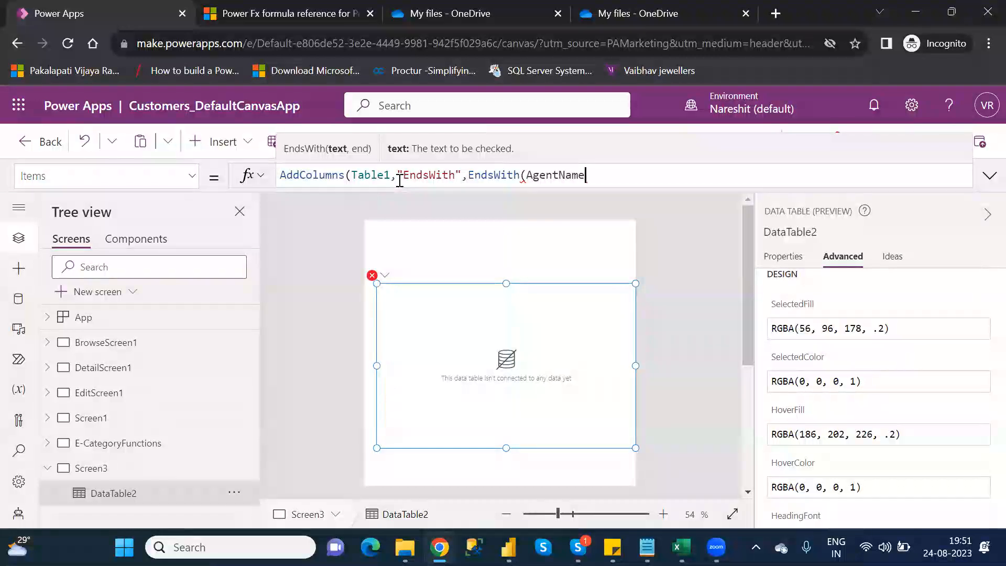
pyautogui.write(',')
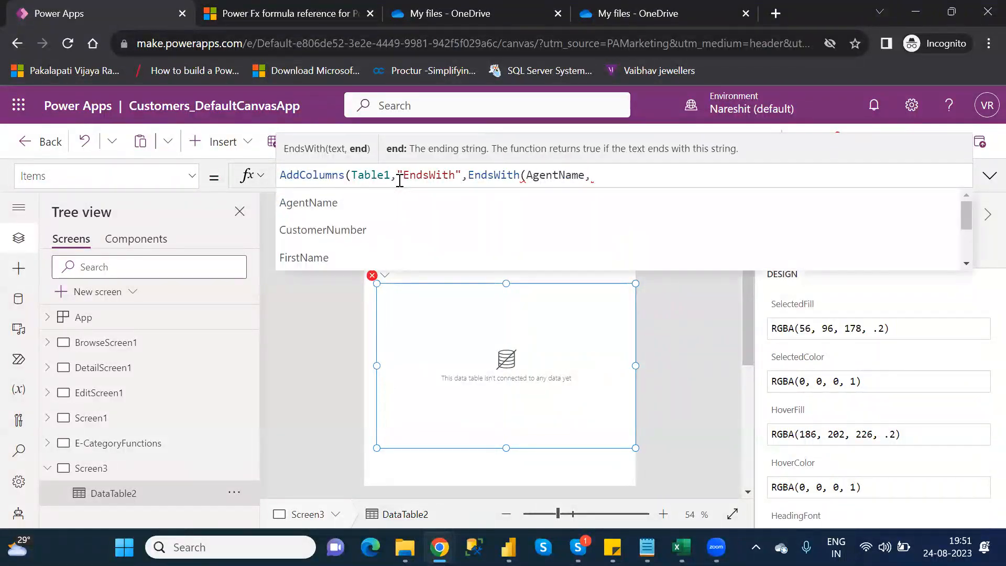
pyautogui.write('"a")')
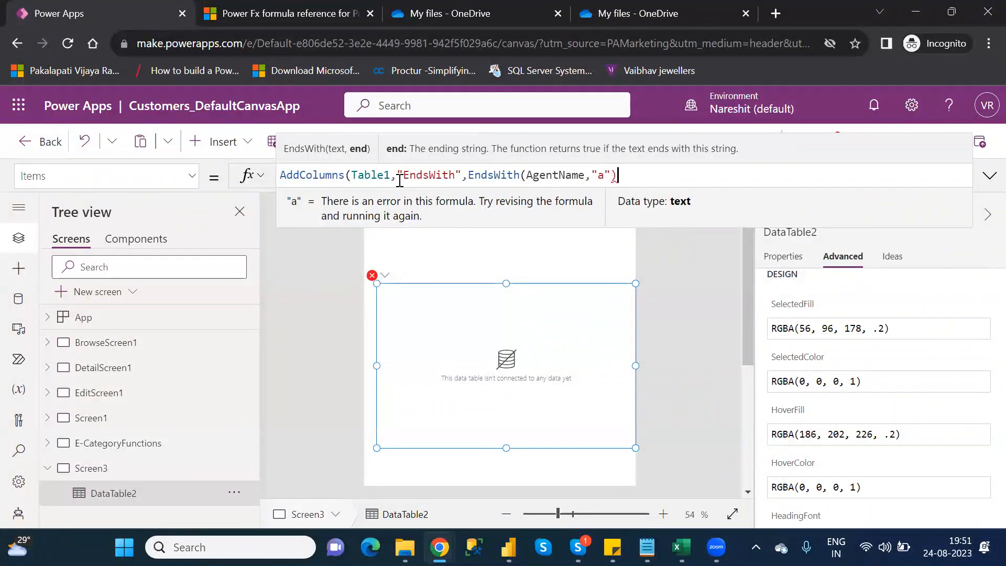
pyautogui.write(')')
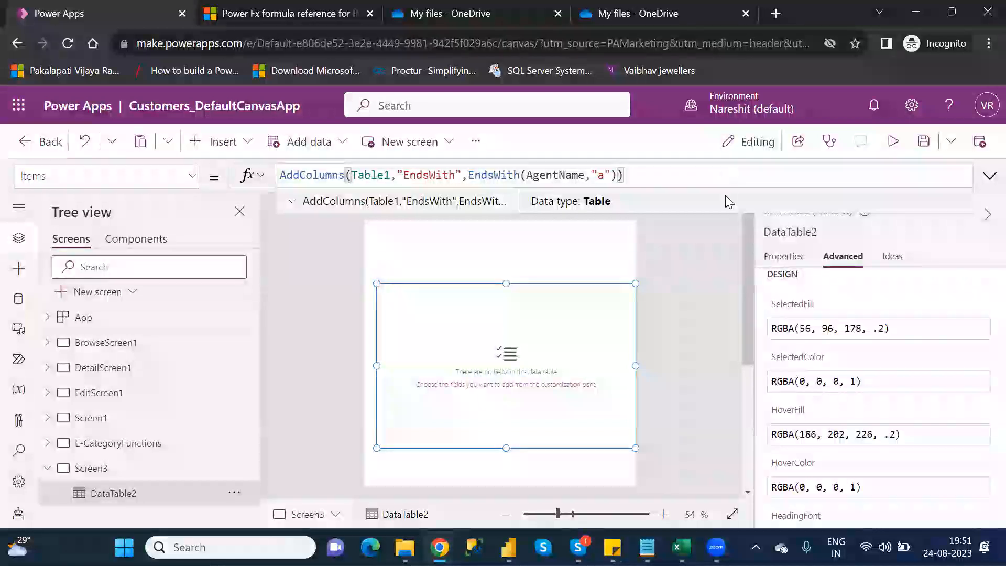
# - Add the AgentName and EndsWith fields to DataTable2 and close the field editor
pyautogui.click(109, 493)
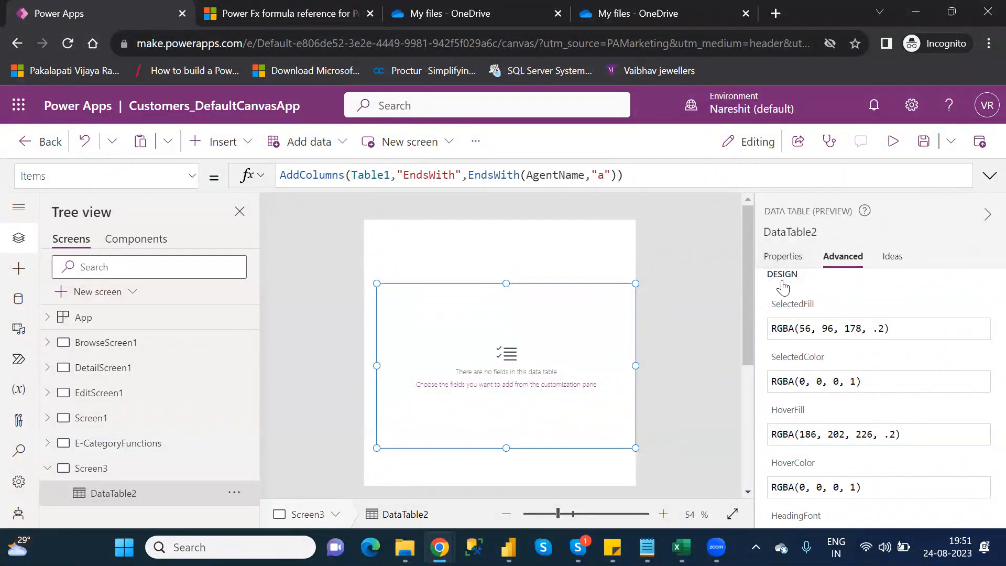
pyautogui.click(783, 255)
pyautogui.click(908, 316)
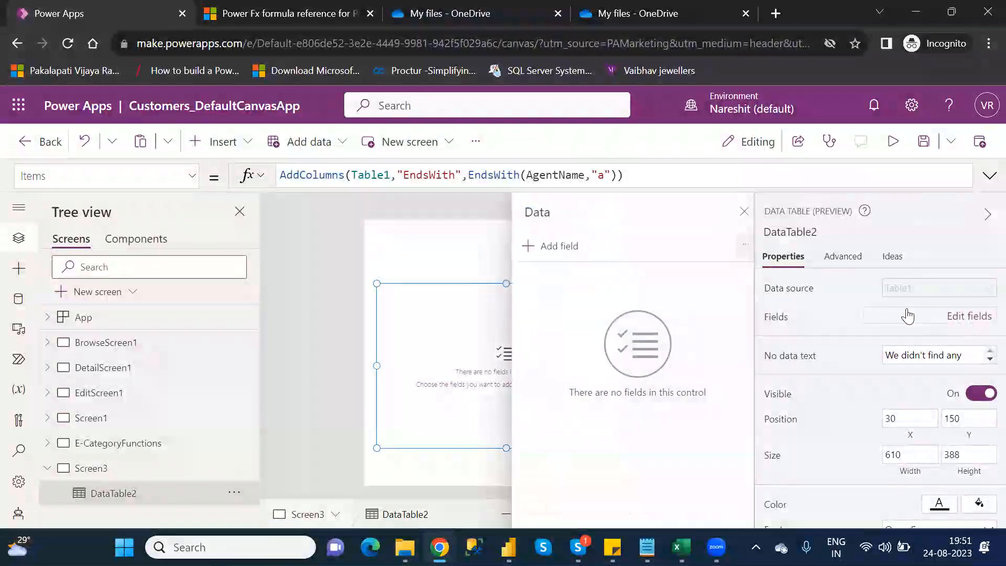
pyautogui.click(540, 248)
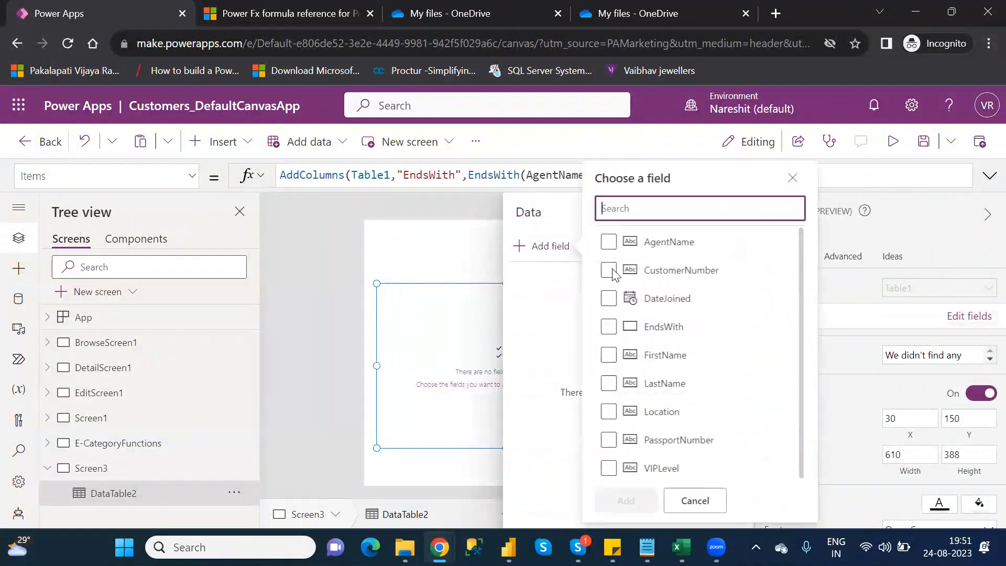
pyautogui.click(609, 243)
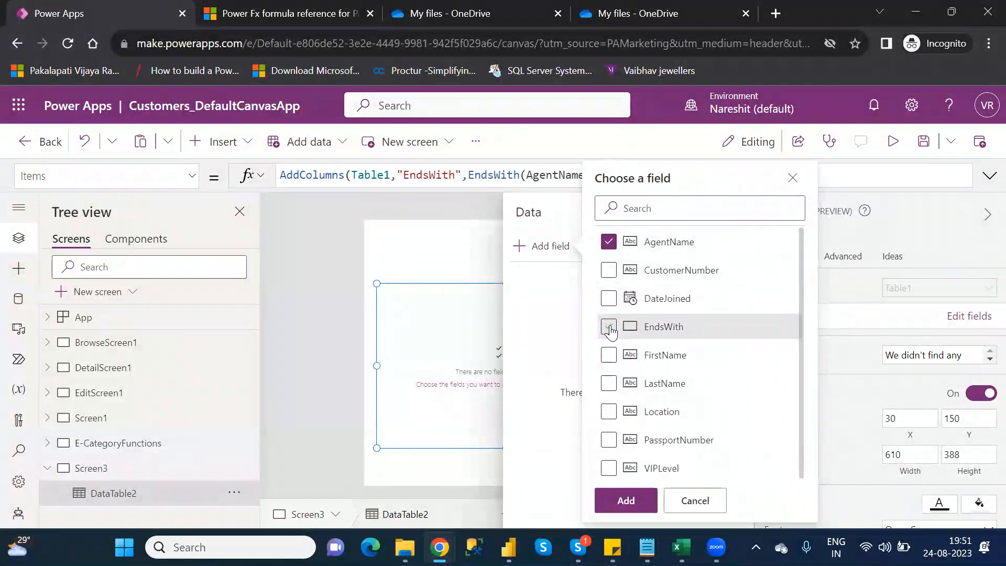
pyautogui.click(609, 326)
pyautogui.click(632, 501)
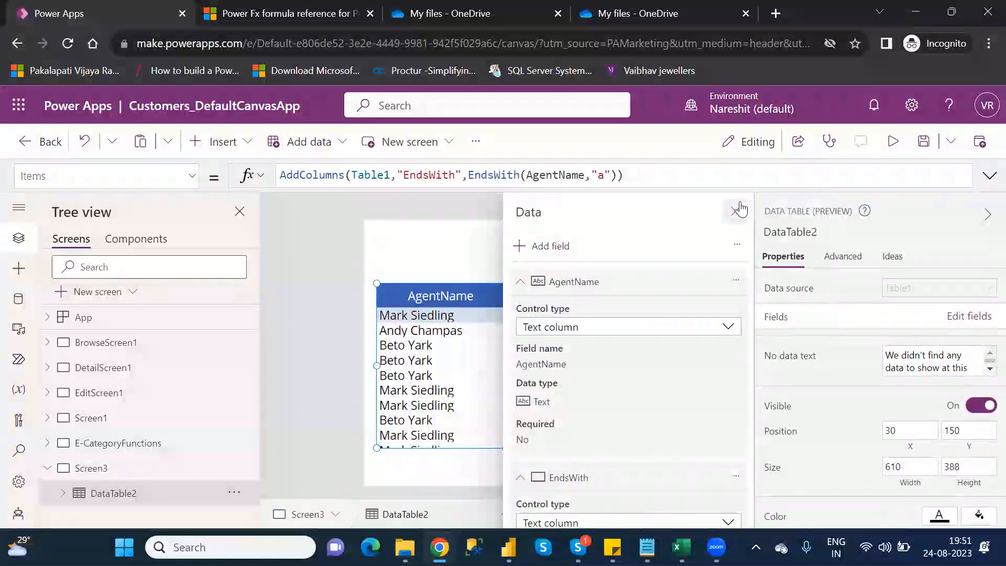
pyautogui.click(736, 211)
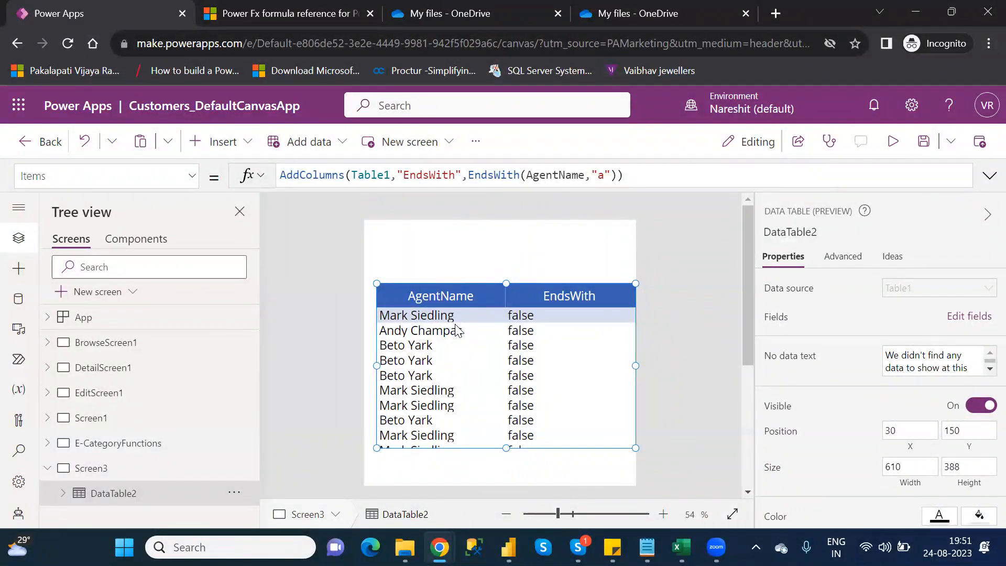
# - Change the ending string in DataTable2's EndsWith expression to "k"
pyautogui.click(605, 174)
pyautogui.press('BackSpace')
pyautogui.write('k')
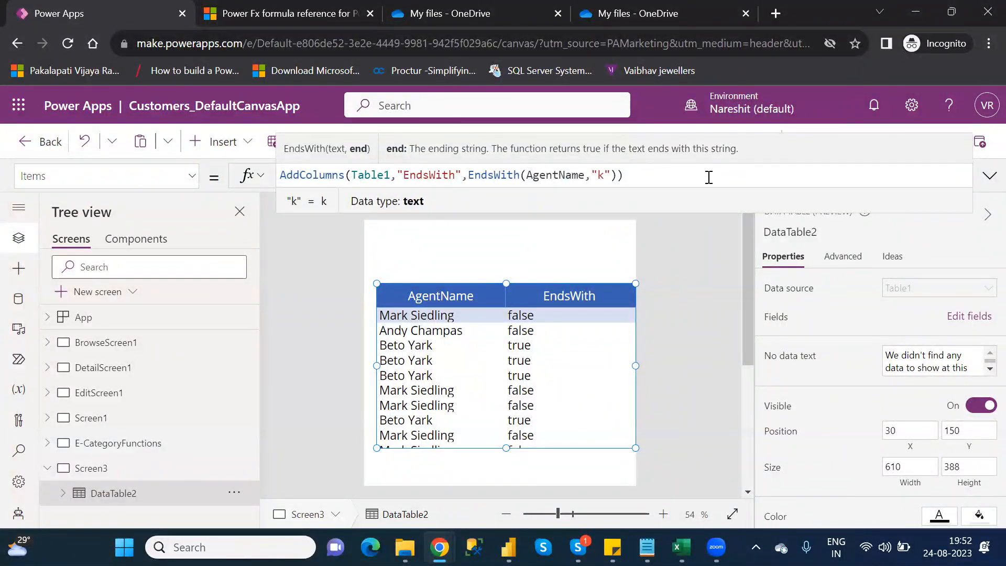
pyautogui.click(709, 177)
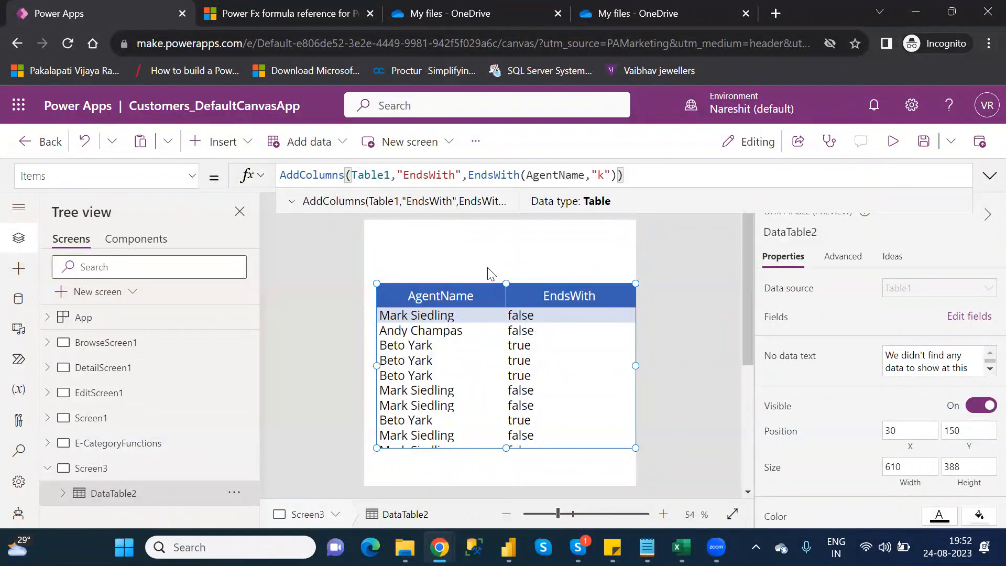
# - Review the EndsWith arguments in DataTable2's Items formula and highlight the whole EndsWith(AgentName,"k") expression
pyautogui.doubleClick(560, 178)
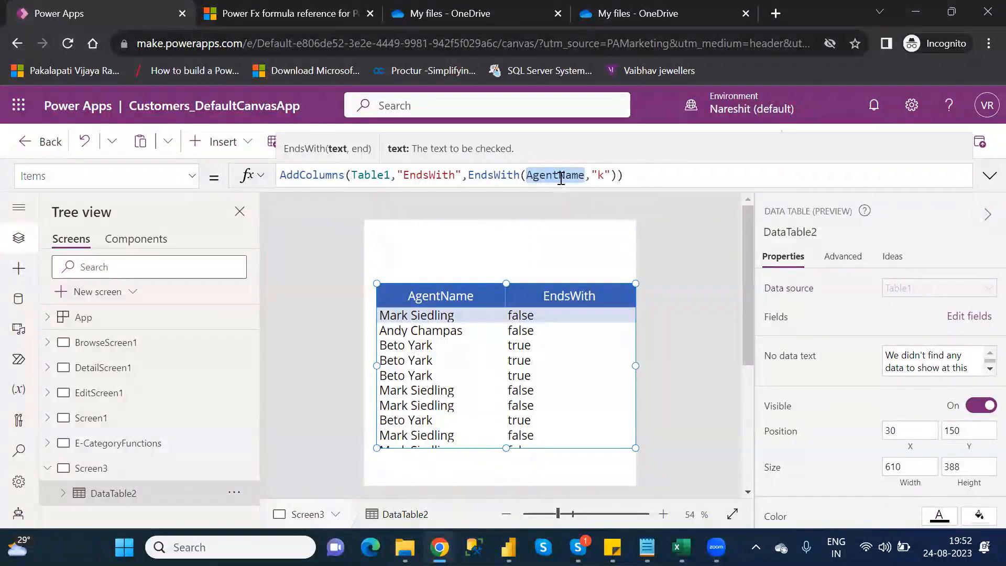
pyautogui.click(602, 177)
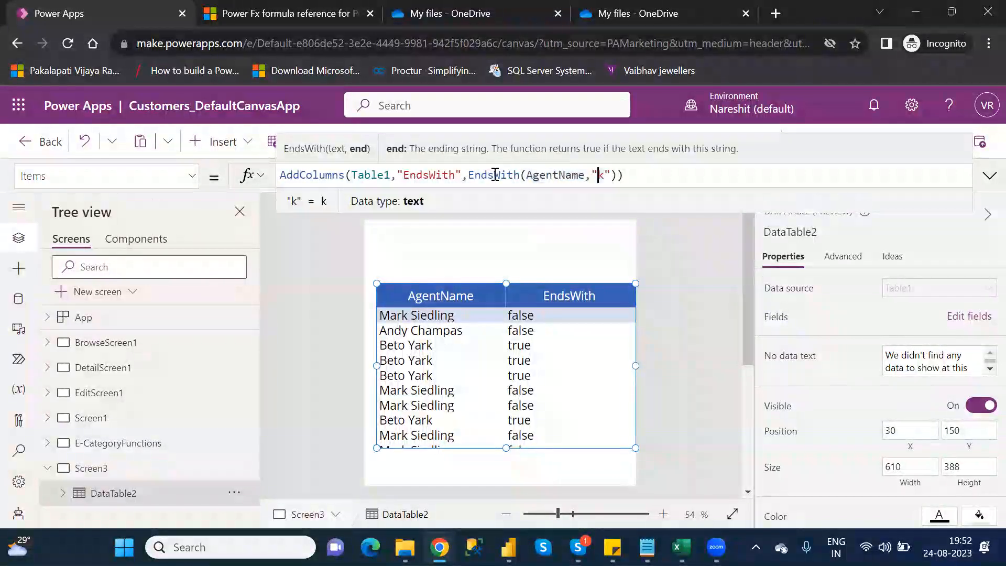
pyautogui.click(472, 176)
pyautogui.moveTo(471, 176); pyautogui.dragTo(618, 176)
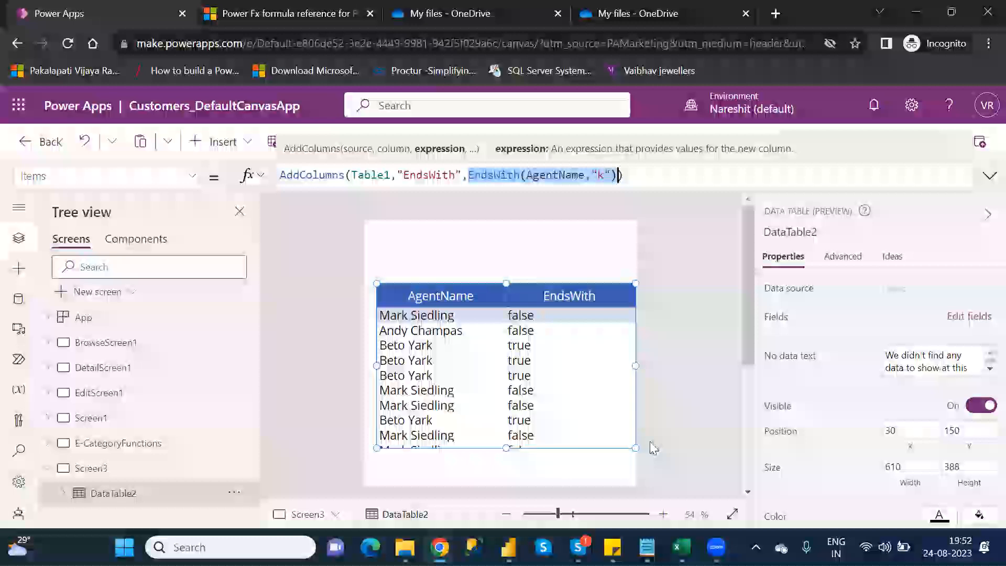
# - Switch to the Category_Wise_Functions notes in Notepad, check the E Category Functions list for Exit, and return to Power Apps
pyautogui.moveTo(647, 547)
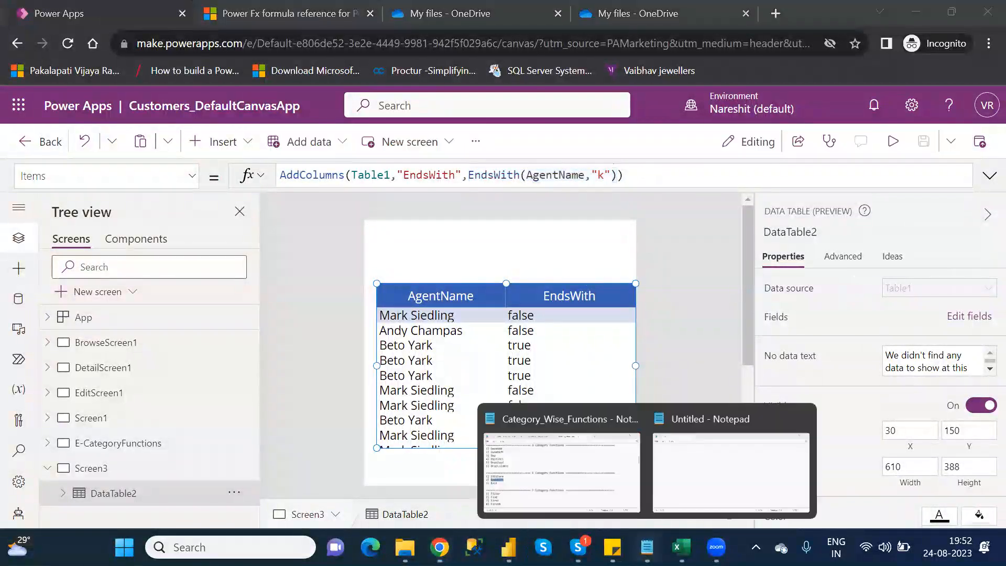
pyautogui.click(589, 485)
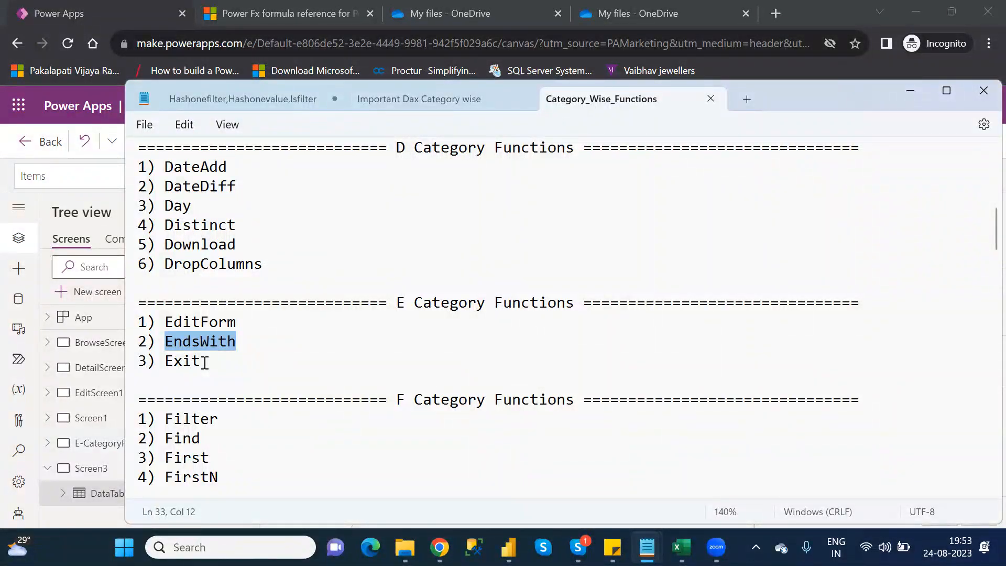
pyautogui.hotkey('alt', 'Tab')
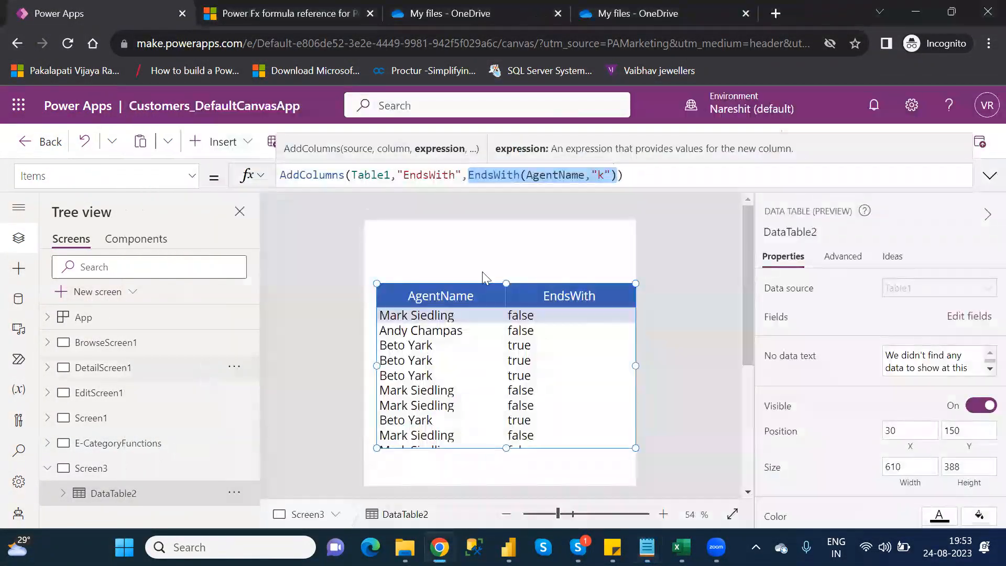
# - Collapse Screen3 in the screen tree, and expand and open BrowseScreen1
pyautogui.click(677, 310)
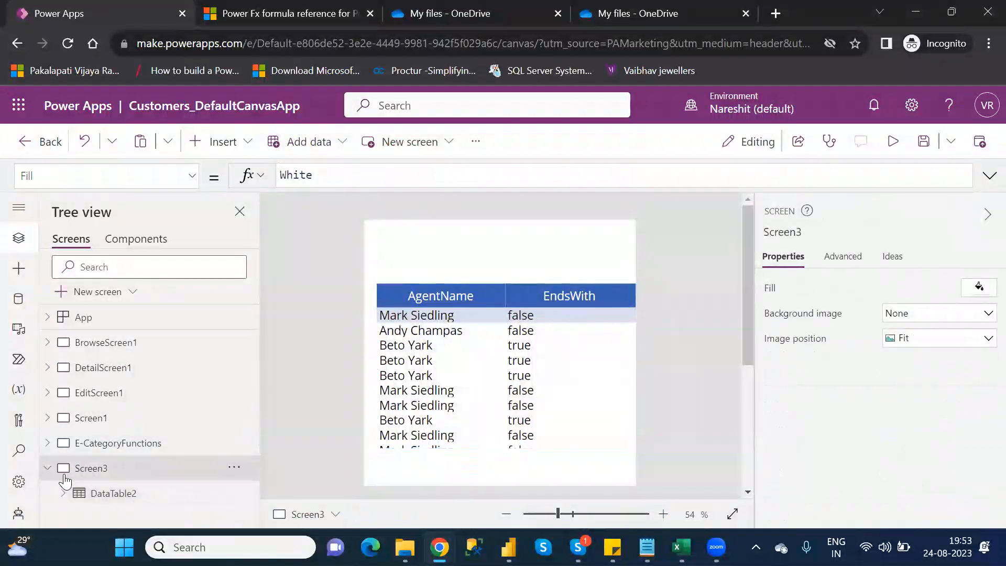
pyautogui.click(47, 472)
pyautogui.click(46, 444)
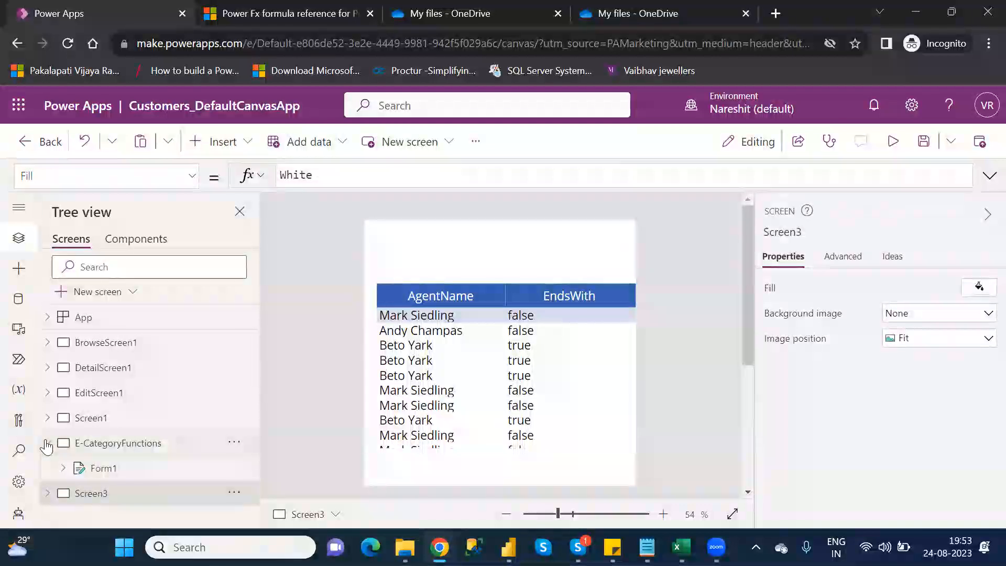
pyautogui.click(47, 444)
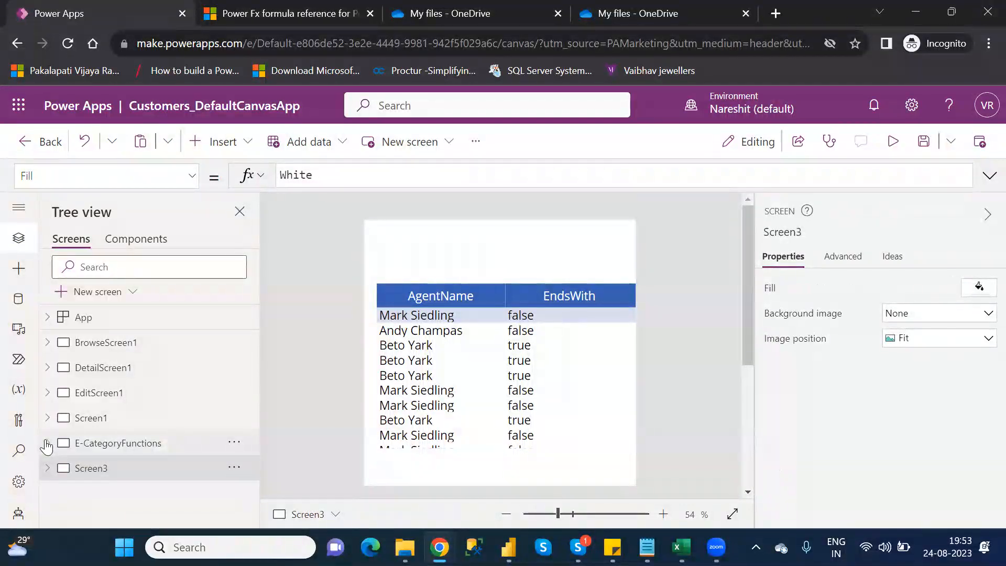
pyautogui.click(47, 344)
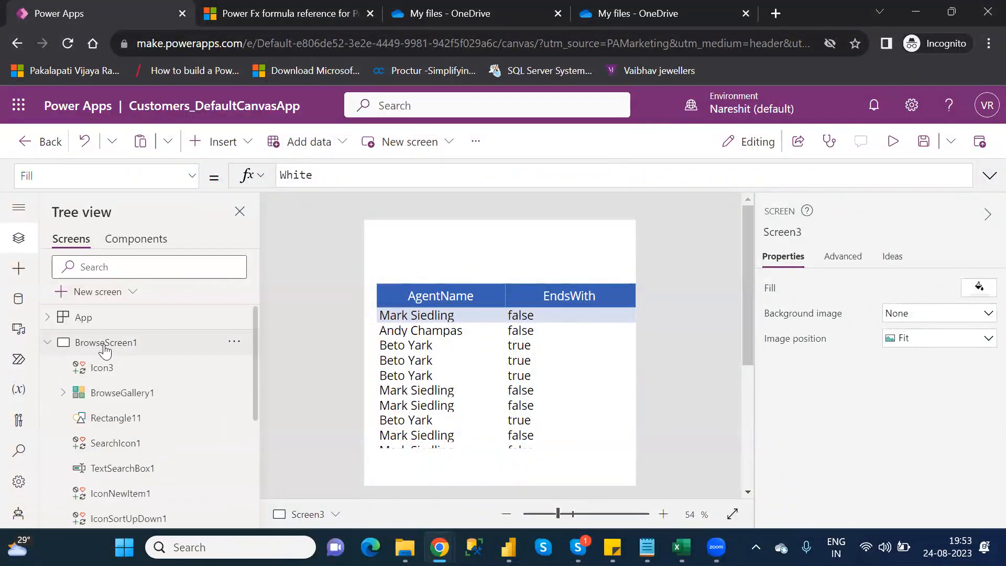
pyautogui.click(105, 347)
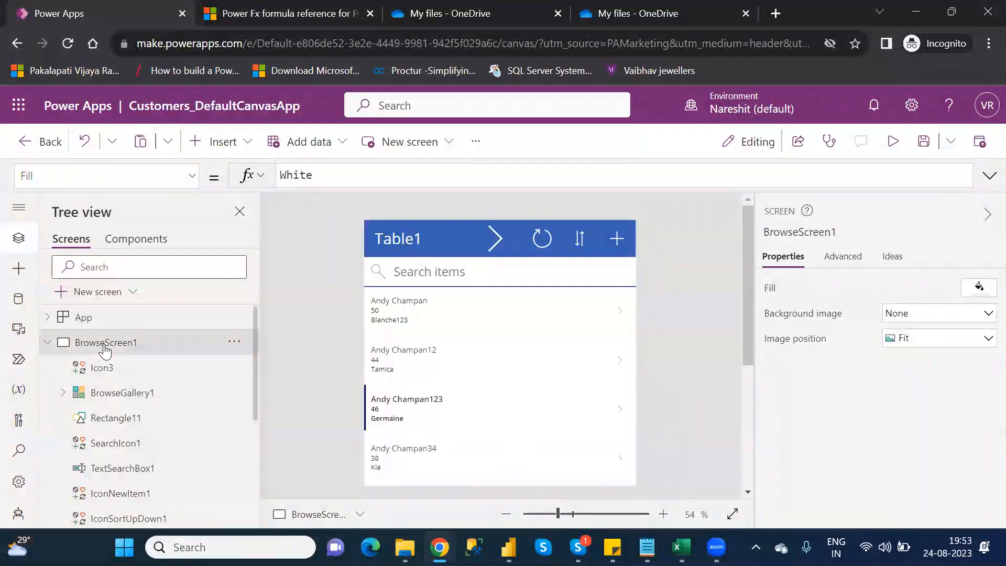
# - Insert a button about 124 by 44 in BrowseScreen1's header, between the Table1 title and the arrow icon
pyautogui.click(227, 152)
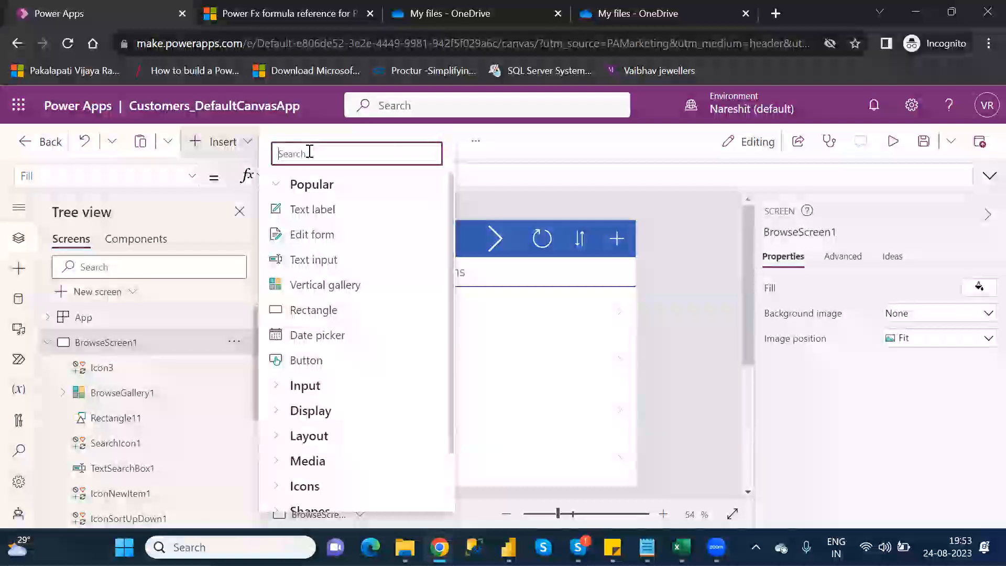
pyautogui.write('exit')
pyautogui.press('BackSpace')
pyautogui.press('BackSpace')
pyautogui.press('BackSpace')
pyautogui.press('BackSpace')
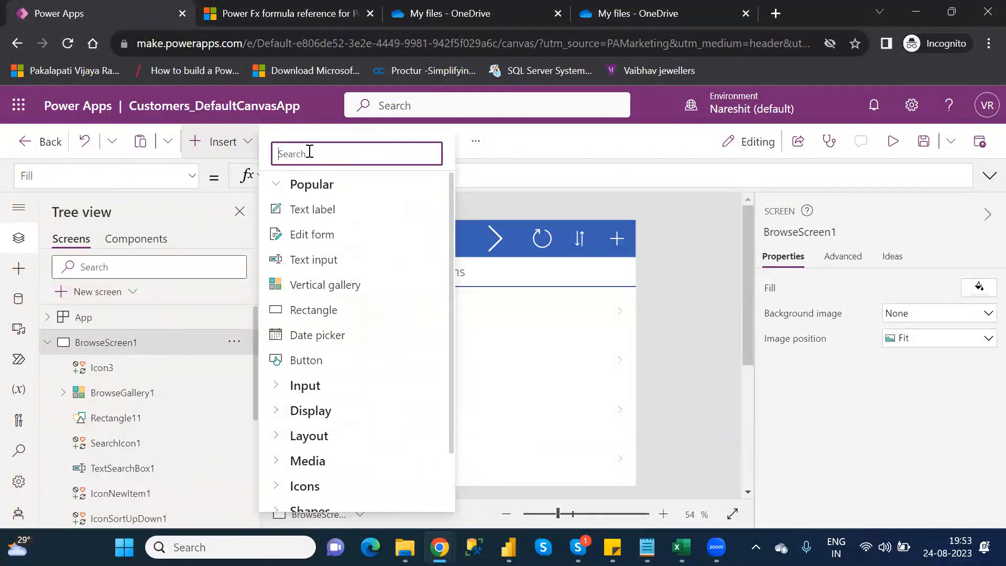
pyautogui.write('bu')
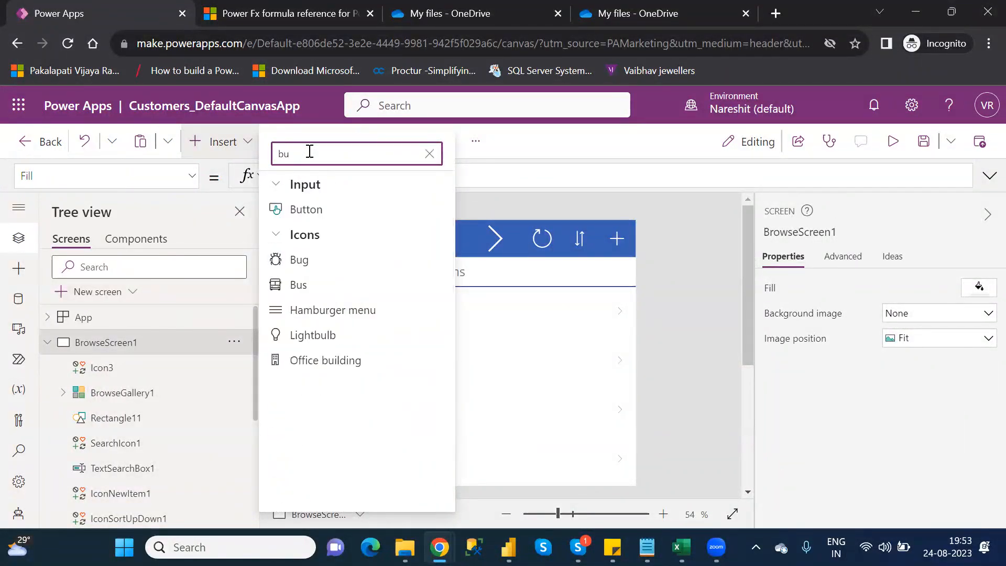
pyautogui.click(321, 209)
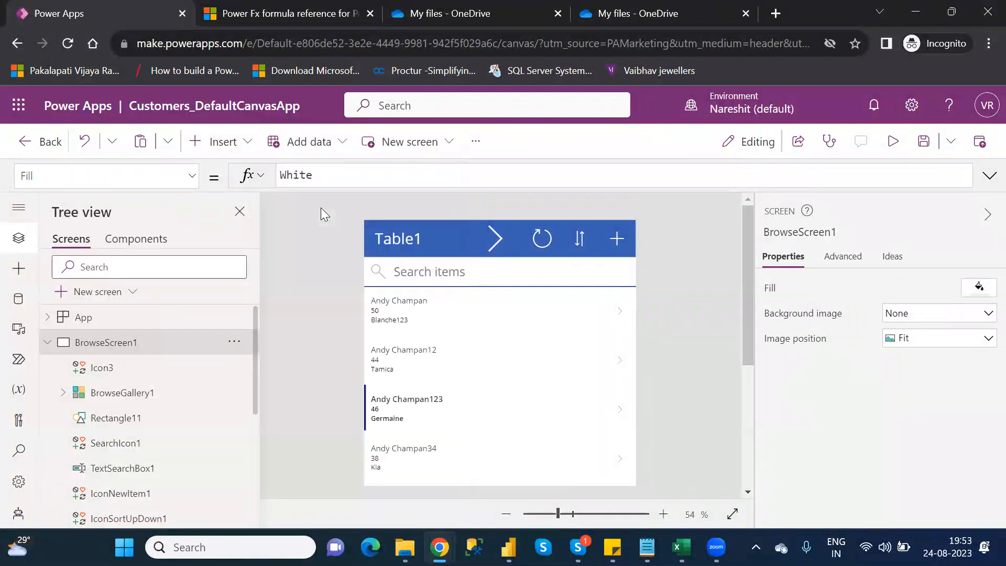
pyautogui.moveTo(376, 232); pyautogui.dragTo(459, 240)
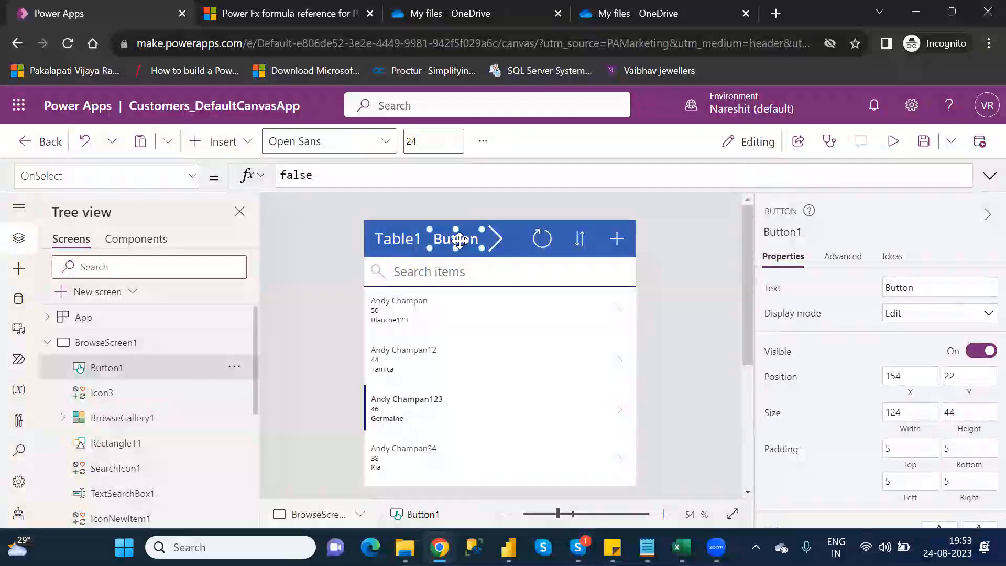
# - Set the new header button's text to Exit and its OnSelect formula to Exit()
pyautogui.doubleClick(898, 283)
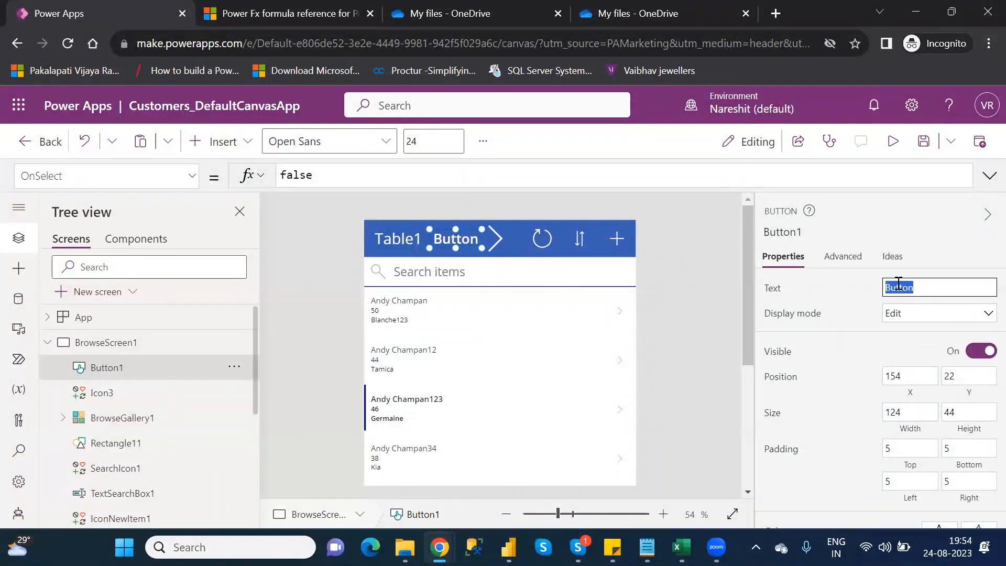
pyautogui.write('Exit')
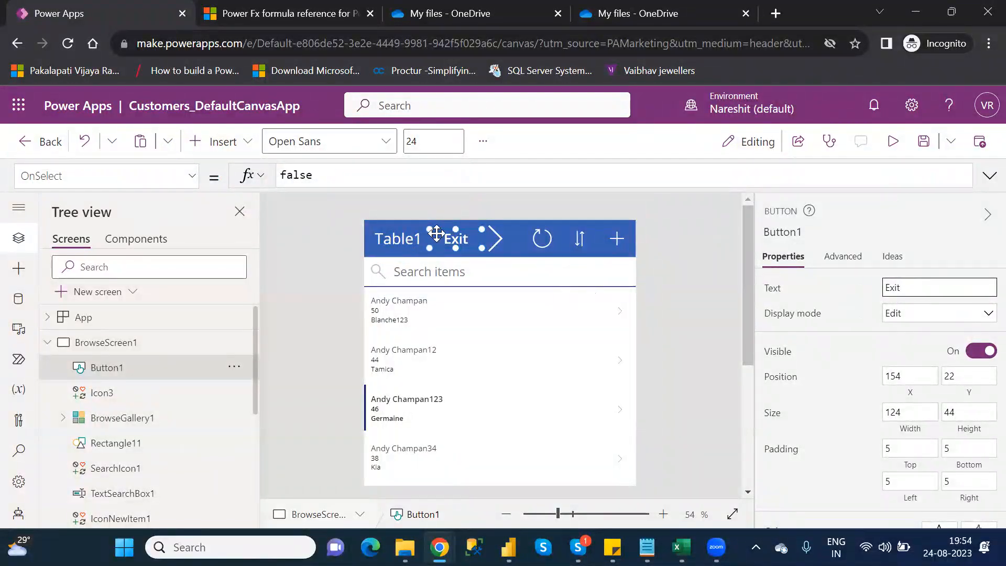
pyautogui.doubleClick(298, 177)
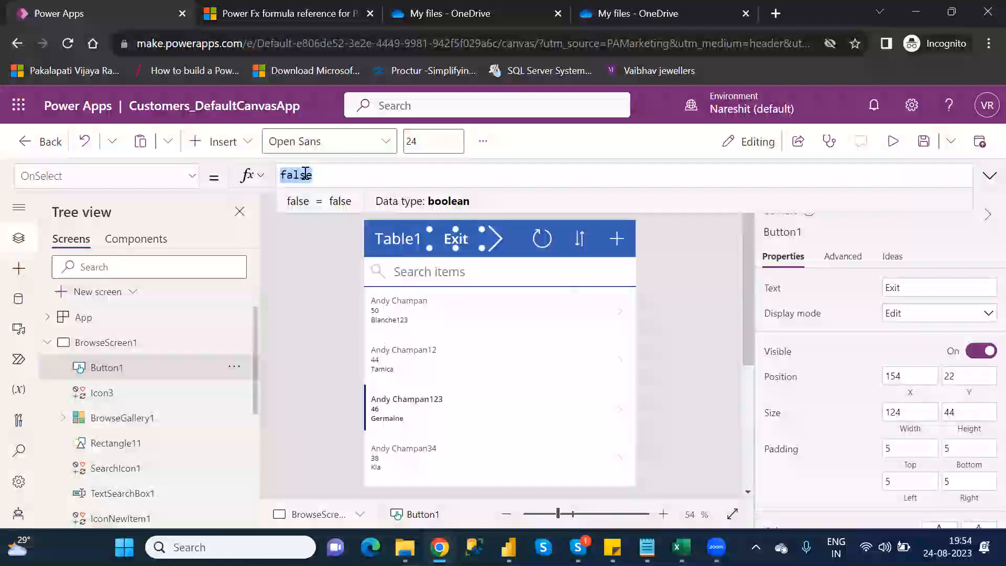
pyautogui.press('BackSpace')
pyautogui.write('exit')
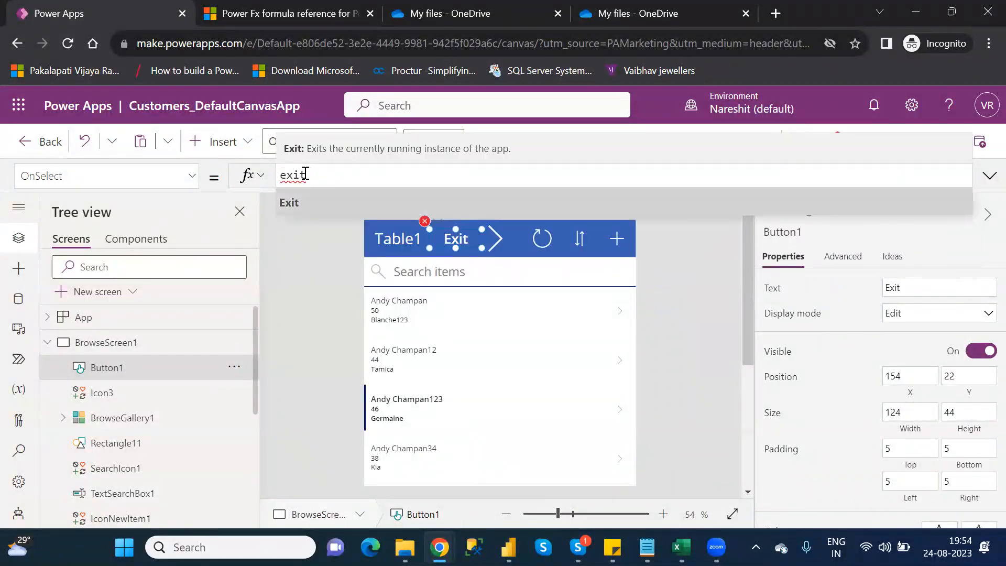
pyautogui.press('Tab')
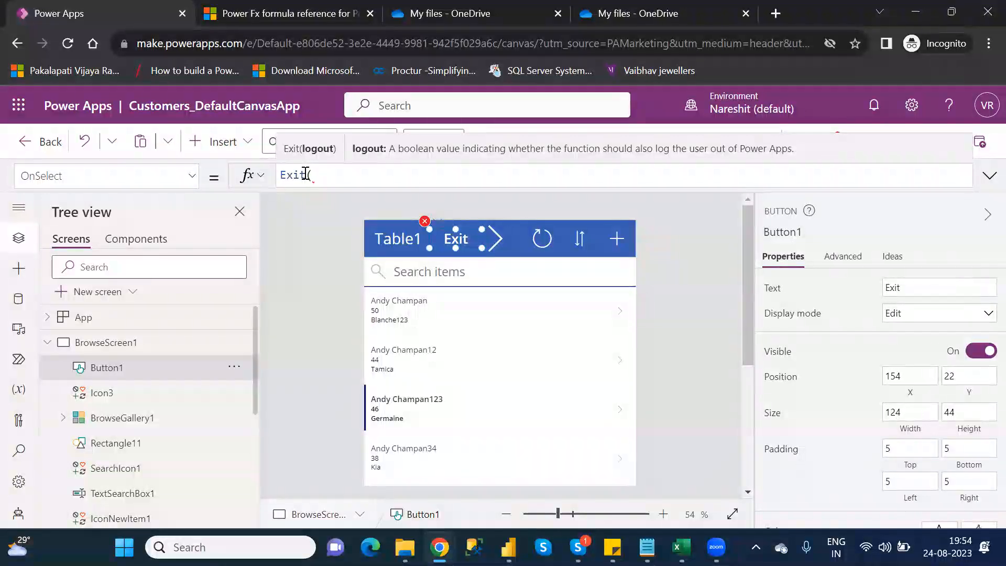
pyautogui.write(')')
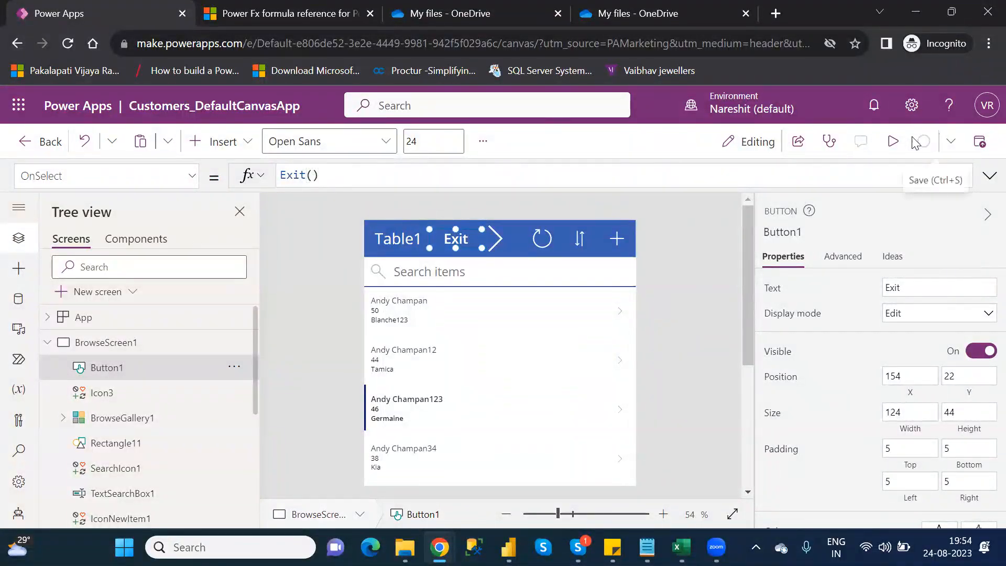
# - Save and publish this version of Customers_DefaultCanvasApp, and leave the app editor
pyautogui.click(920, 142)
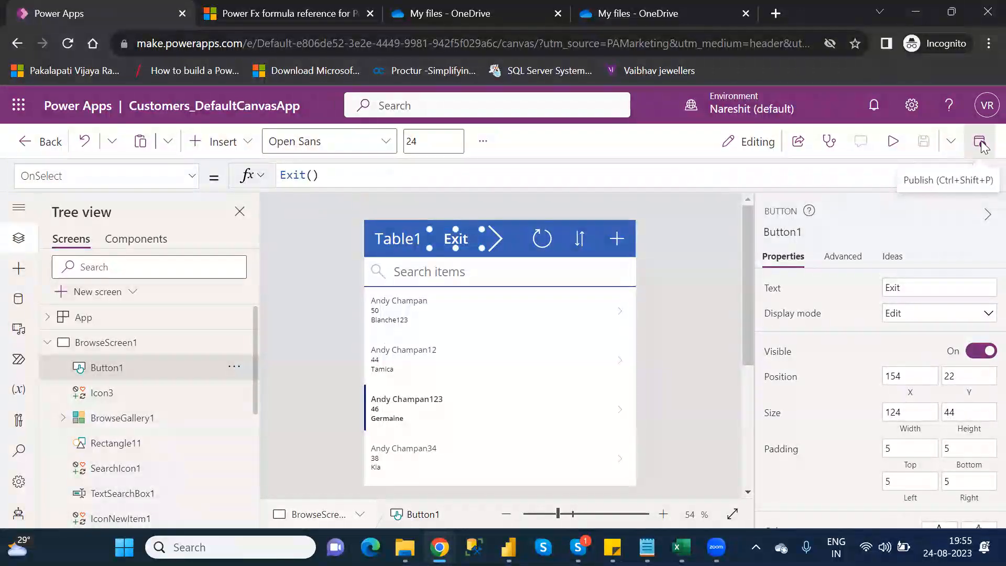
pyautogui.click(985, 149)
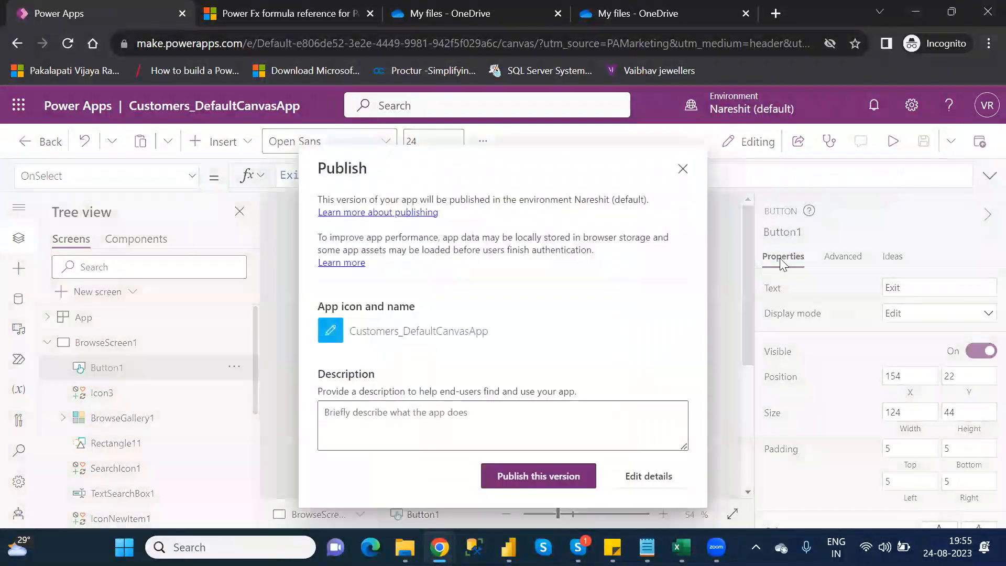
pyautogui.click(540, 481)
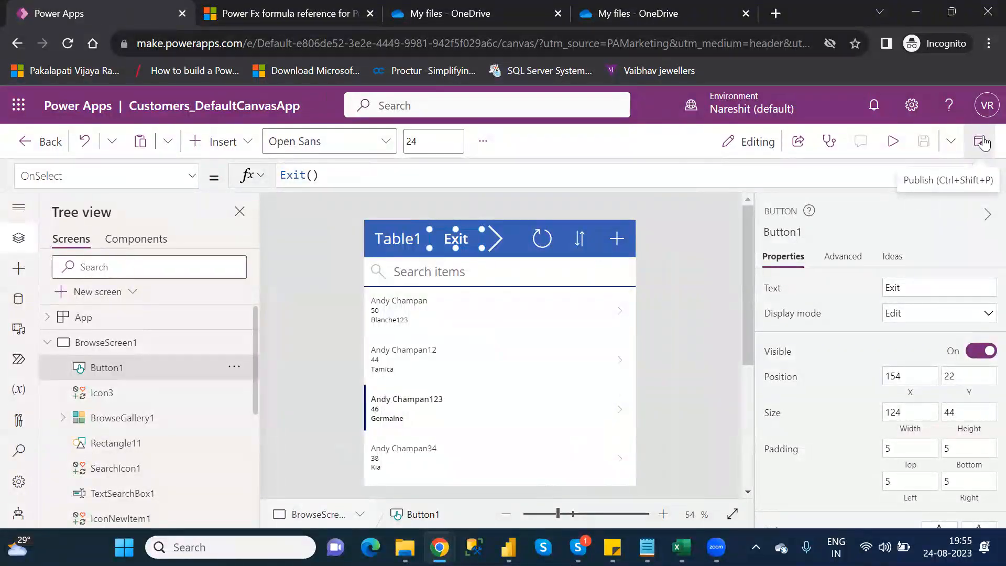
pyautogui.click(35, 140)
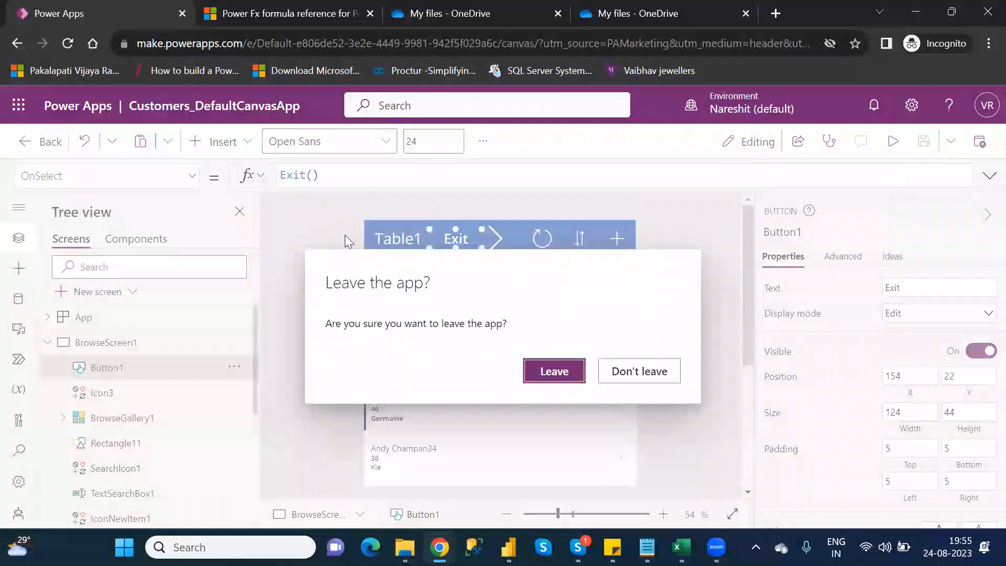
pyautogui.click(554, 373)
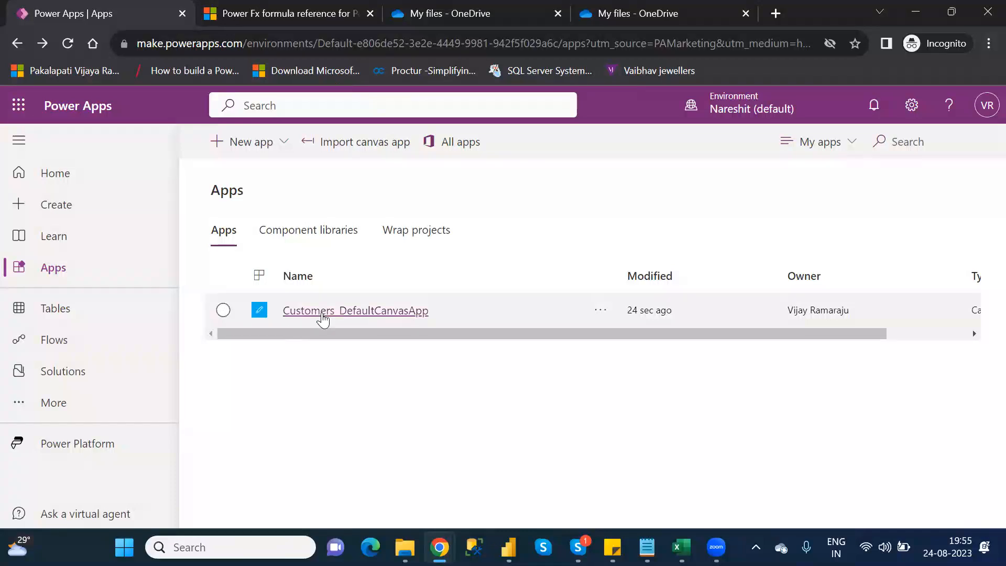
# - Play Customers_DefaultCanvasApp from the Apps list, refresh it to the latest version, and run its Exit button
pyautogui.click(223, 311)
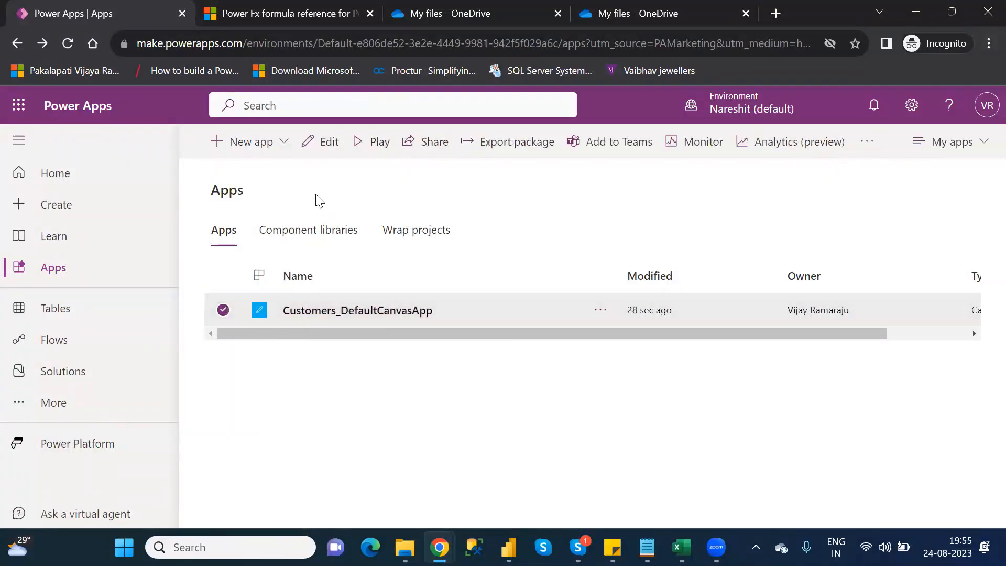
pyautogui.click(369, 146)
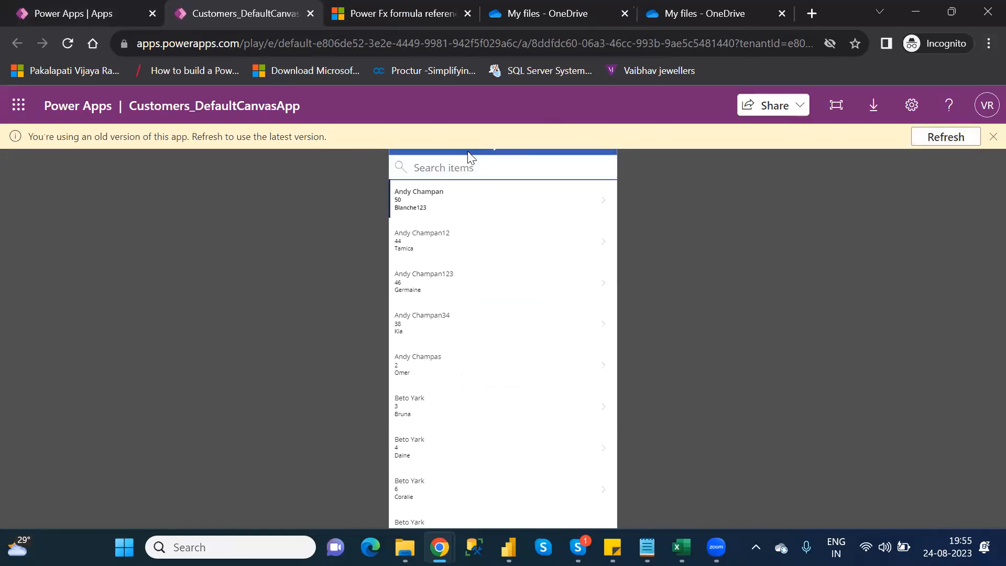
pyautogui.click(959, 140)
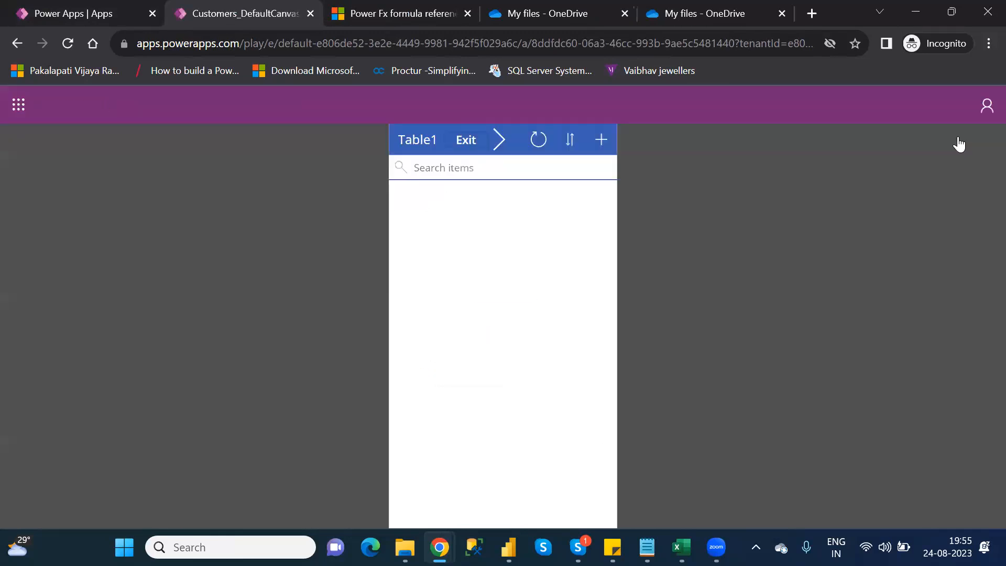
pyautogui.click(465, 141)
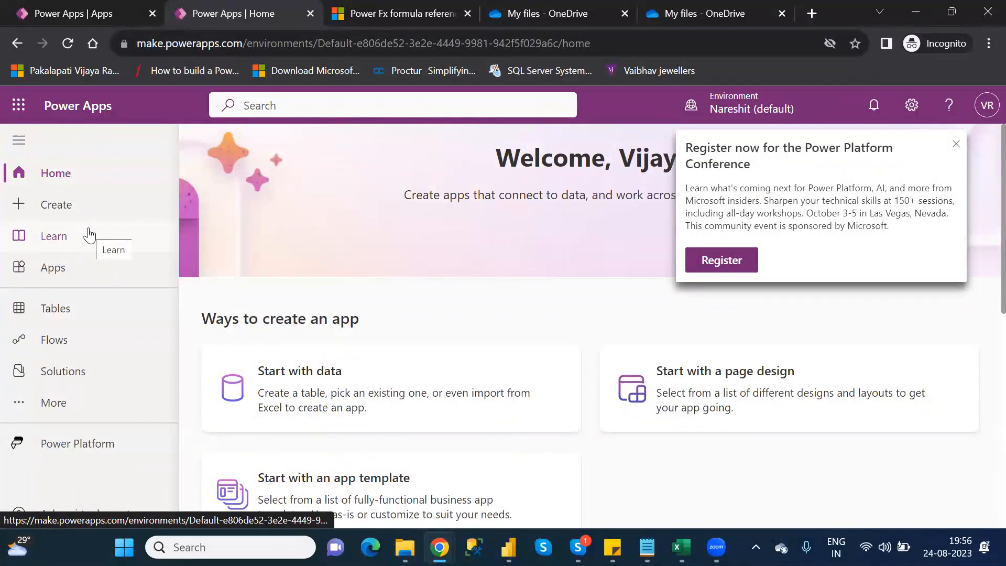
# - Check the E Category Functions list in the Category_Wise_Functions notes in Notepad, and return to Power Apps
pyautogui.moveTo(647, 547)
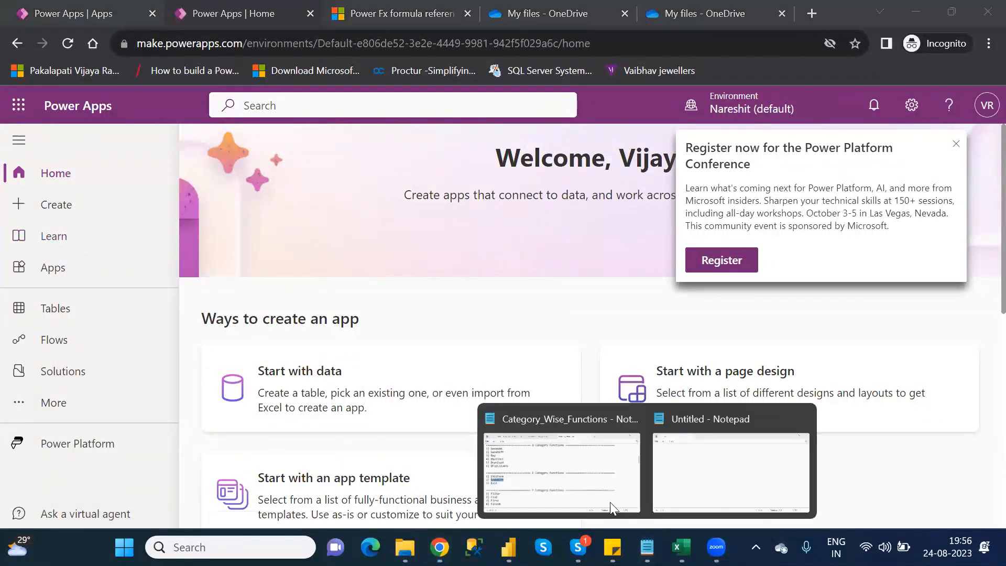
pyautogui.click(561, 466)
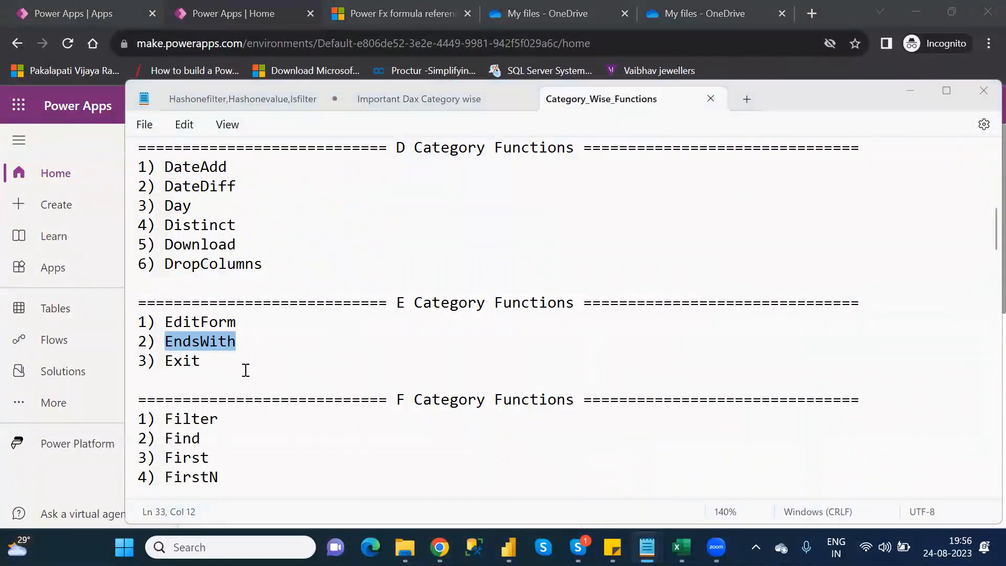
pyautogui.hotkey('alt', 'Tab')
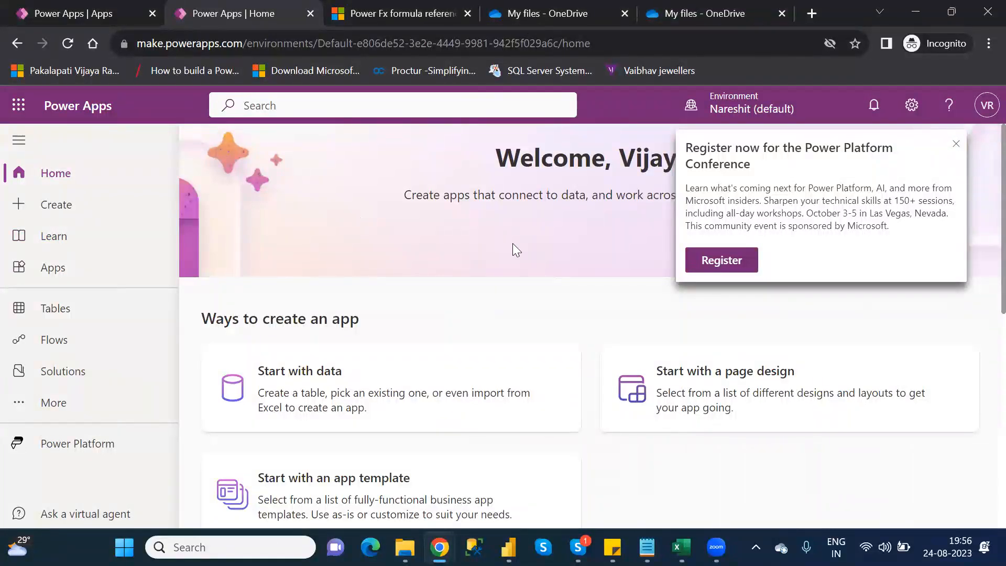
pyautogui.hotkey('alt', 'Tab')
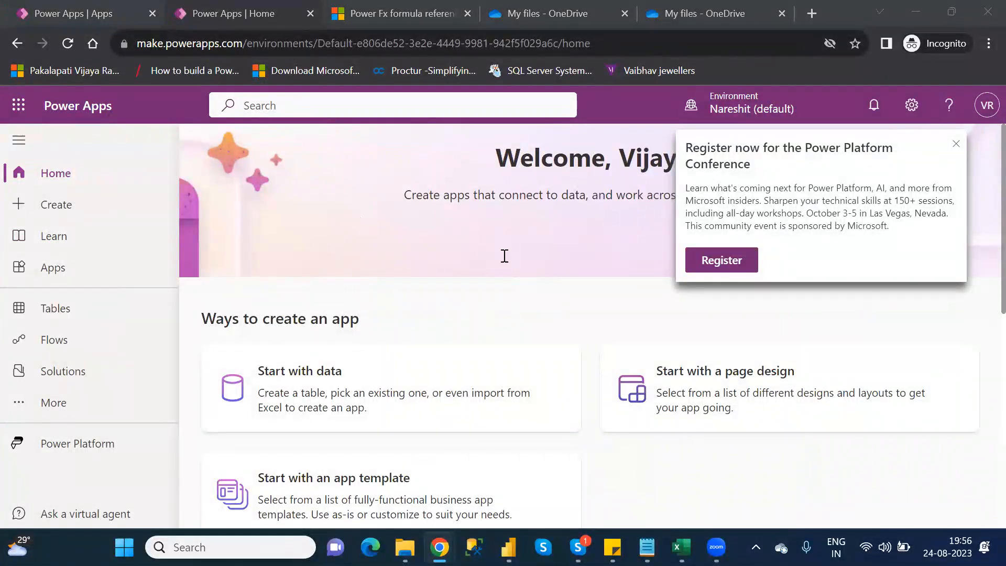
# - Close the Power Apps Home page left by the exited app, reopen Customers_DefaultCanvasApp for editing, and skip the welcome message
pyautogui.click(308, 16)
pyautogui.click(308, 16)
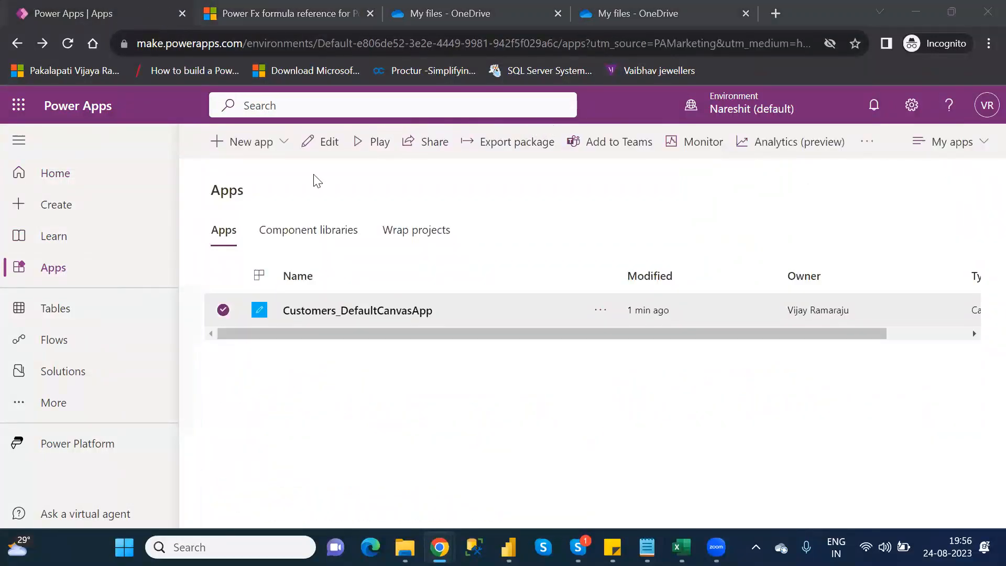
pyautogui.click(317, 143)
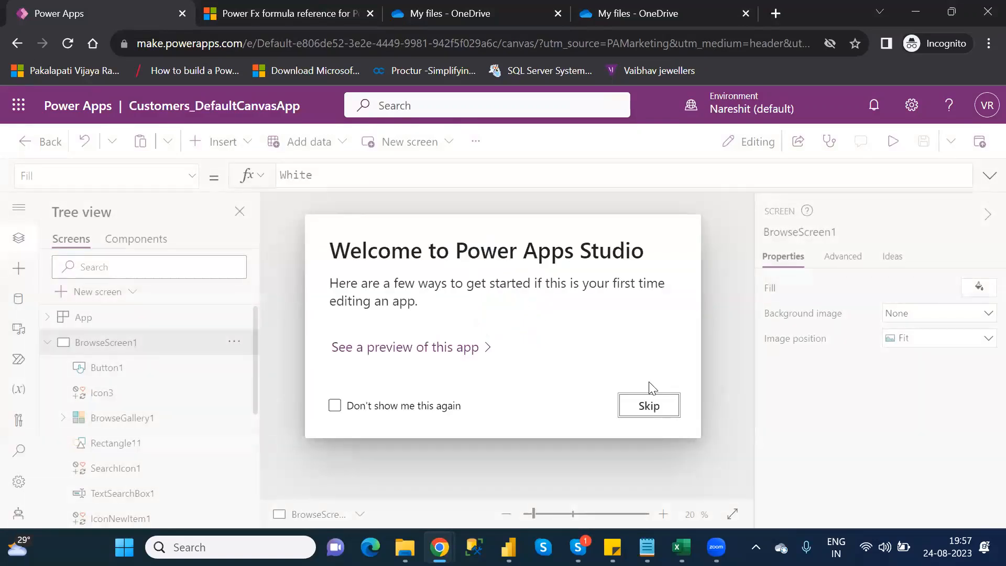
pyautogui.click(649, 407)
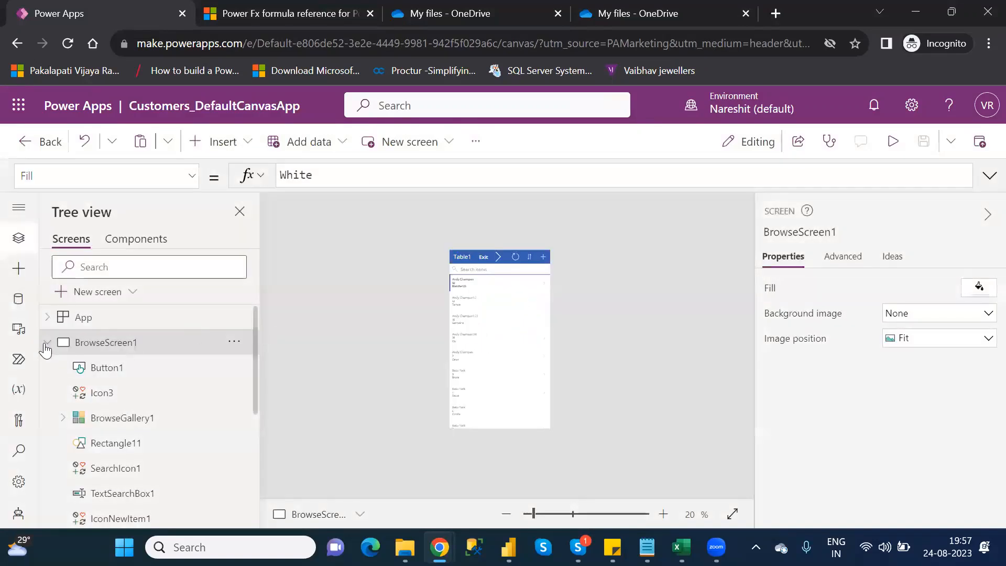
# - Change the ending string in the EndsWith expression of DataTable2's Items formula on Screen3 to "ng"
pyautogui.click(47, 343)
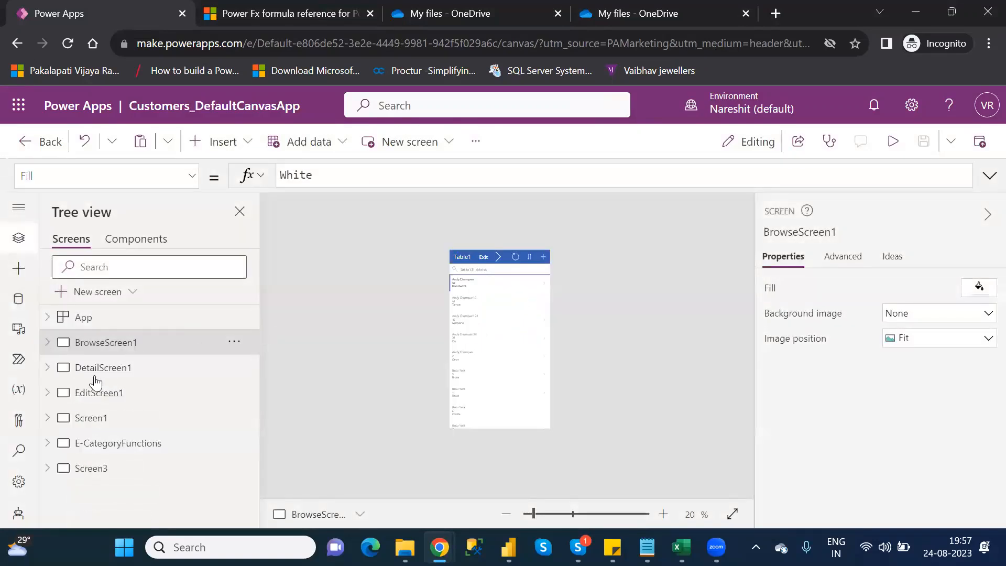
pyautogui.click(95, 467)
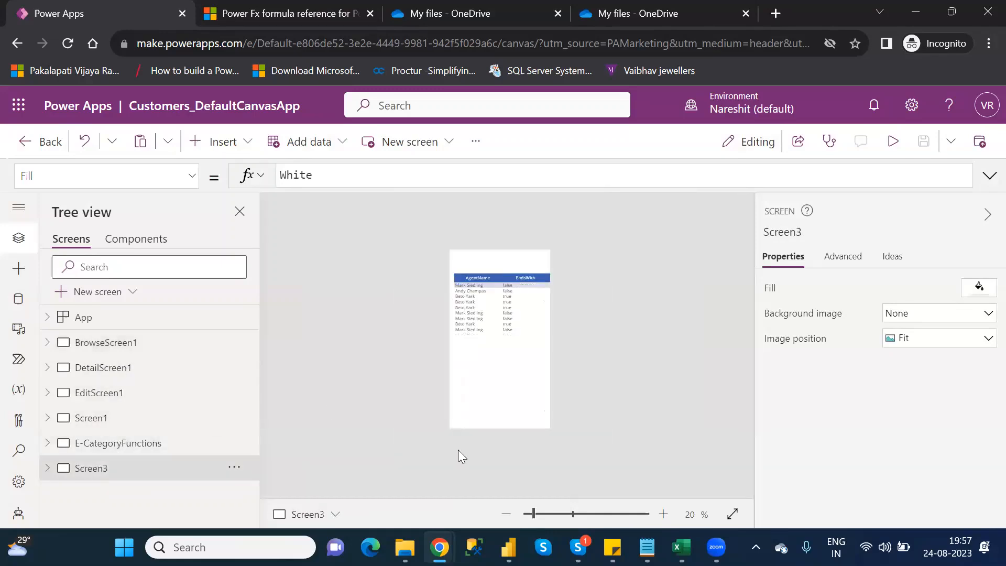
pyautogui.click(547, 514)
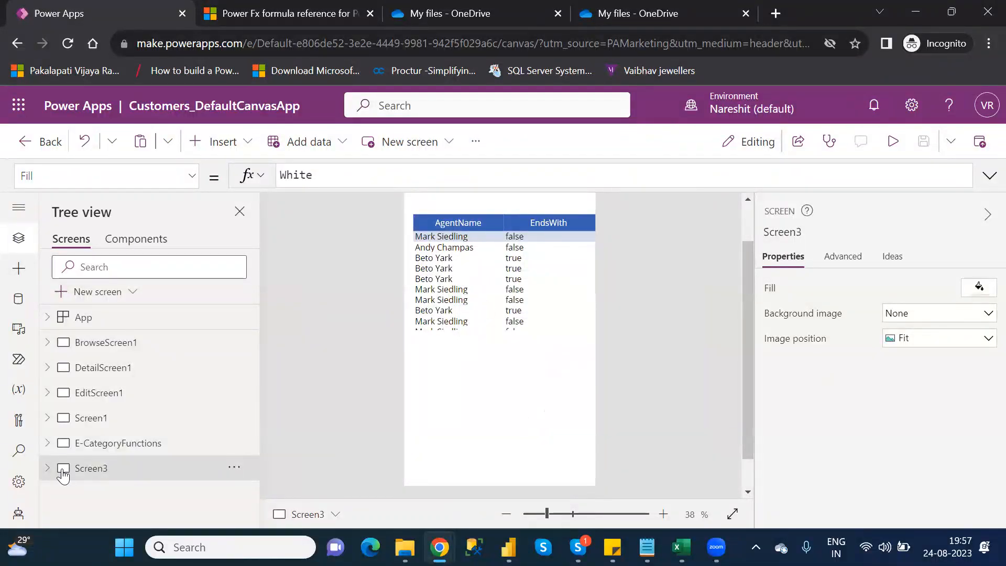
pyautogui.click(572, 222)
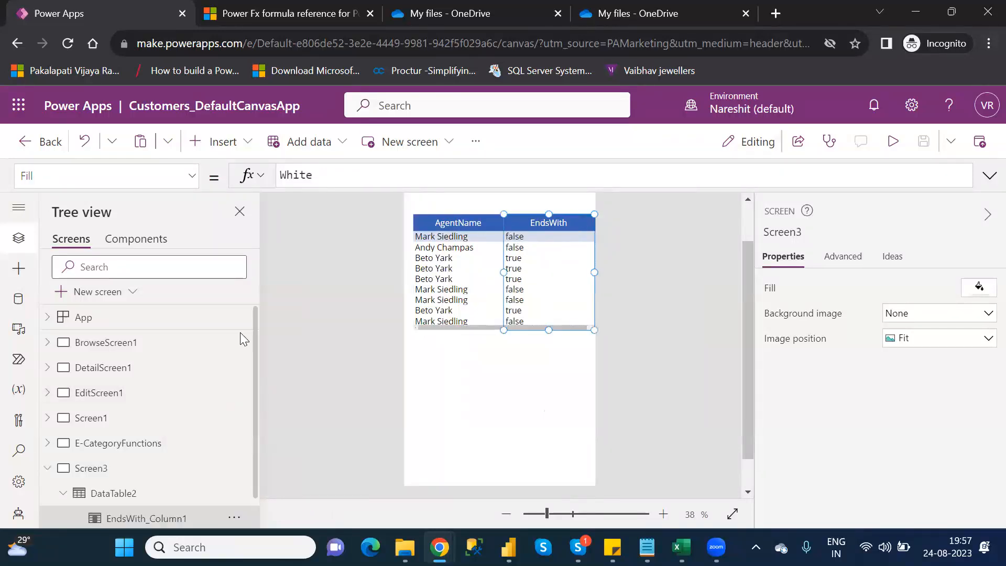
pyautogui.click(103, 495)
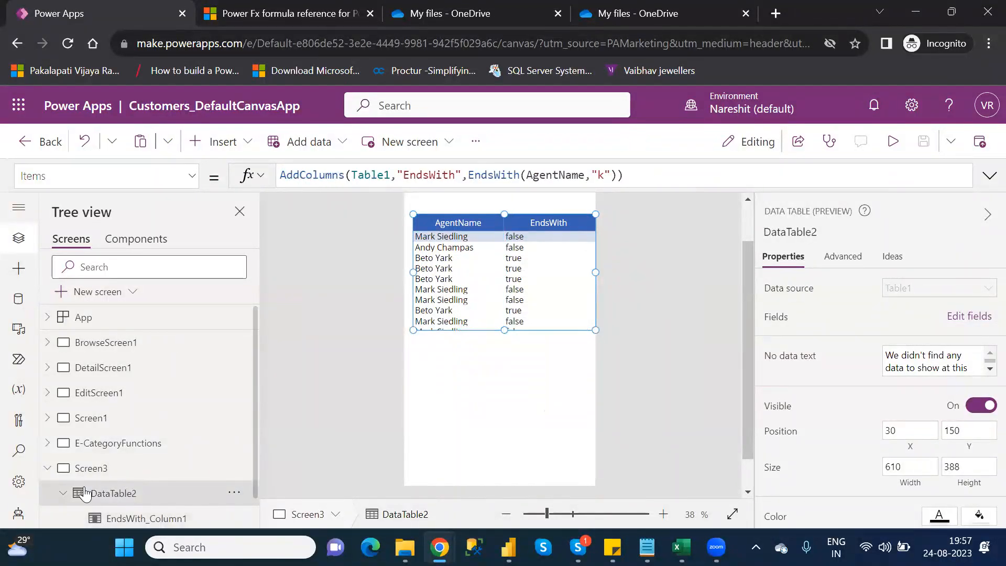
pyautogui.click(605, 177)
pyautogui.press('BackSpace')
pyautogui.write('n')
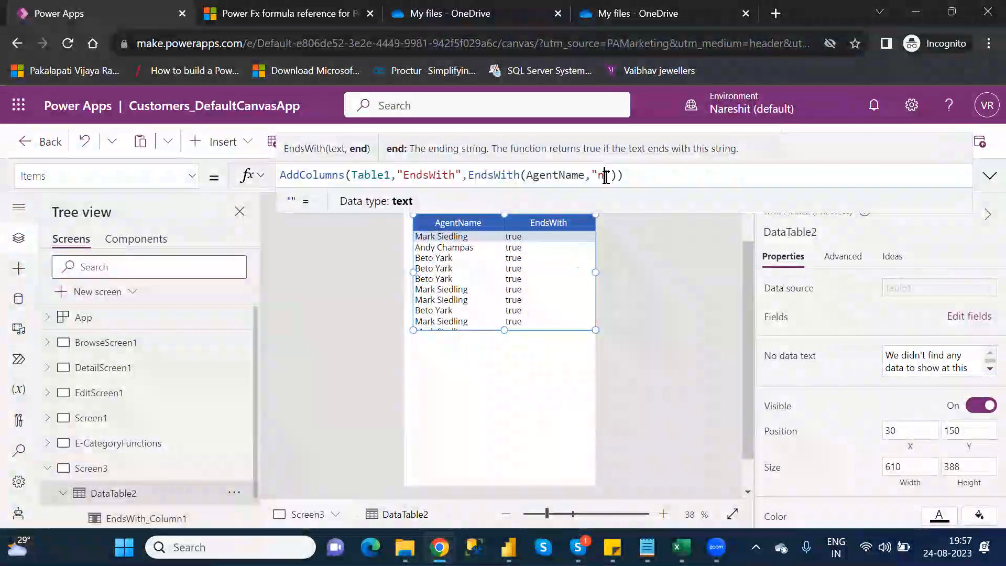
pyautogui.write('g')
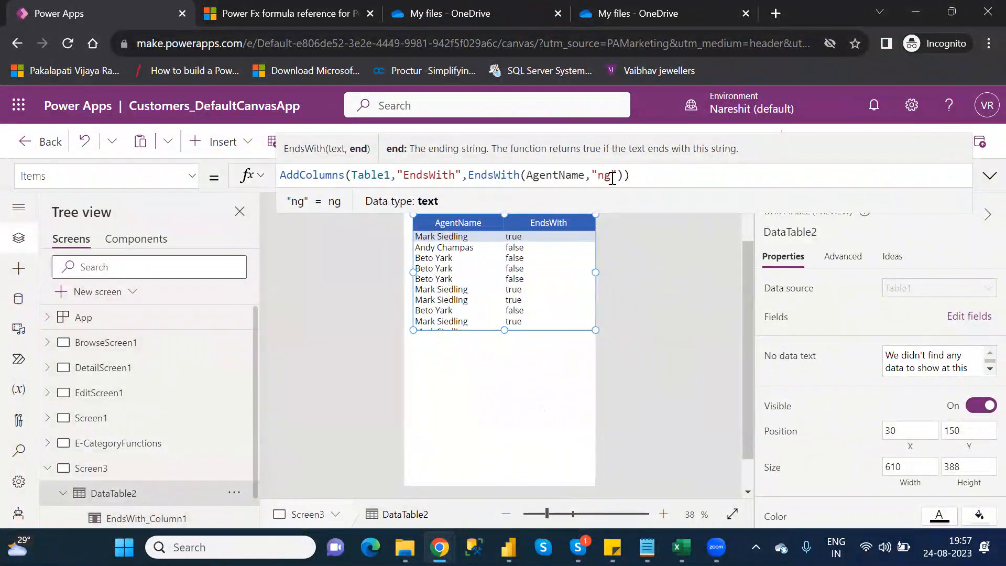
pyautogui.click(668, 181)
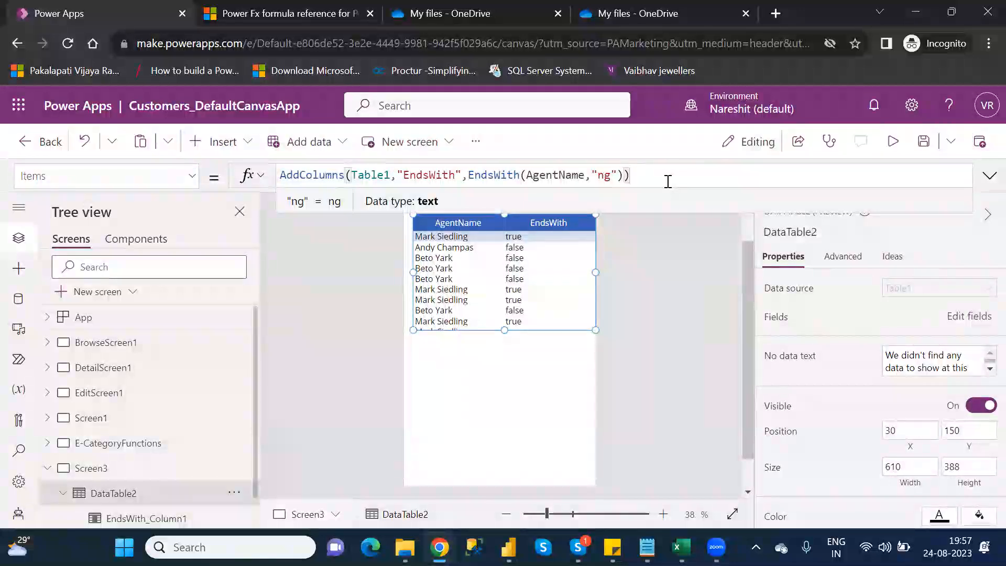
# - Preview Screen3 to check the EndsWith column of the data table, and return to editing, dismissing the tip
pyautogui.click(892, 141)
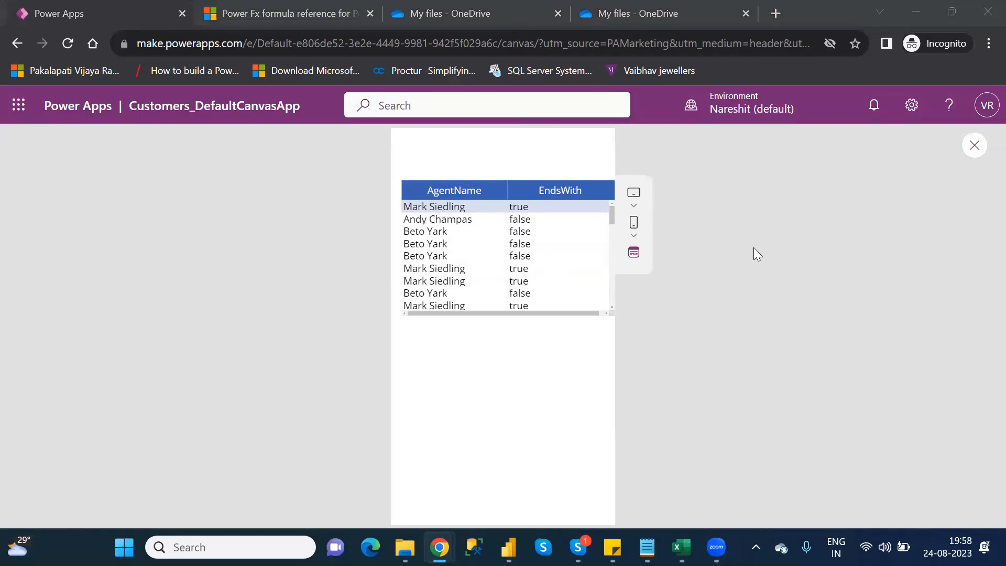
pyautogui.click(974, 146)
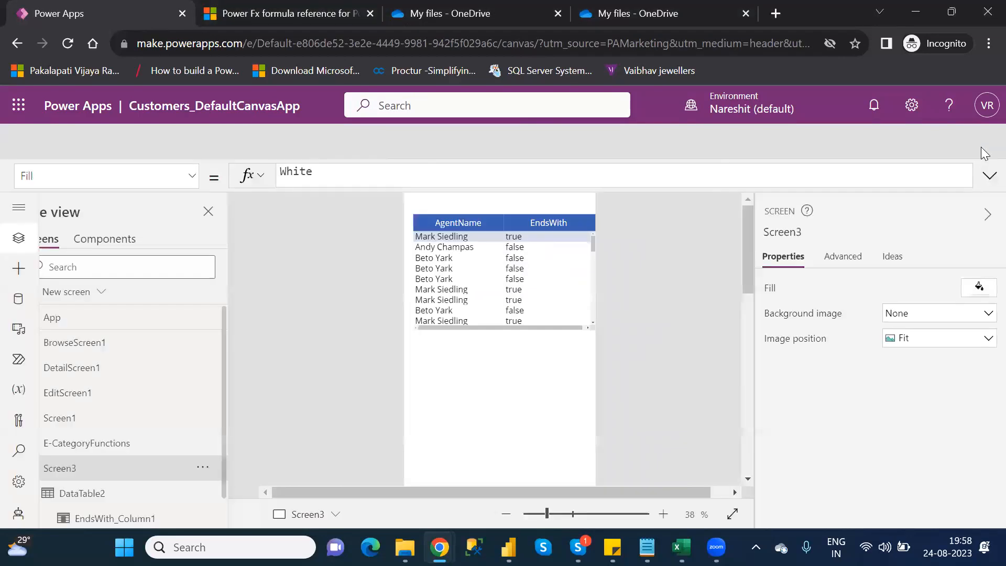
pyautogui.click(649, 383)
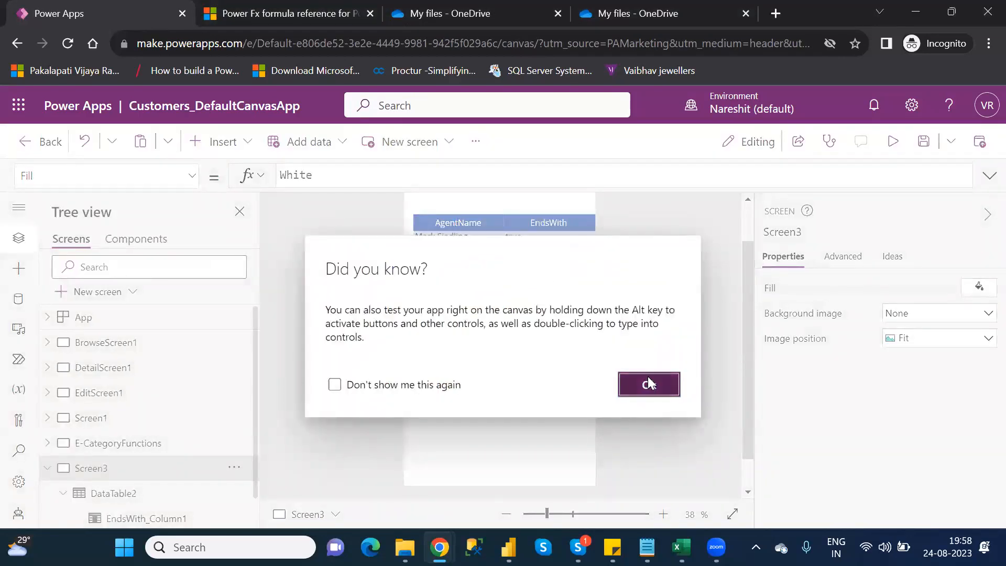
# - Save Customers_DefaultCanvasApp and publish the saved version
pyautogui.click(923, 143)
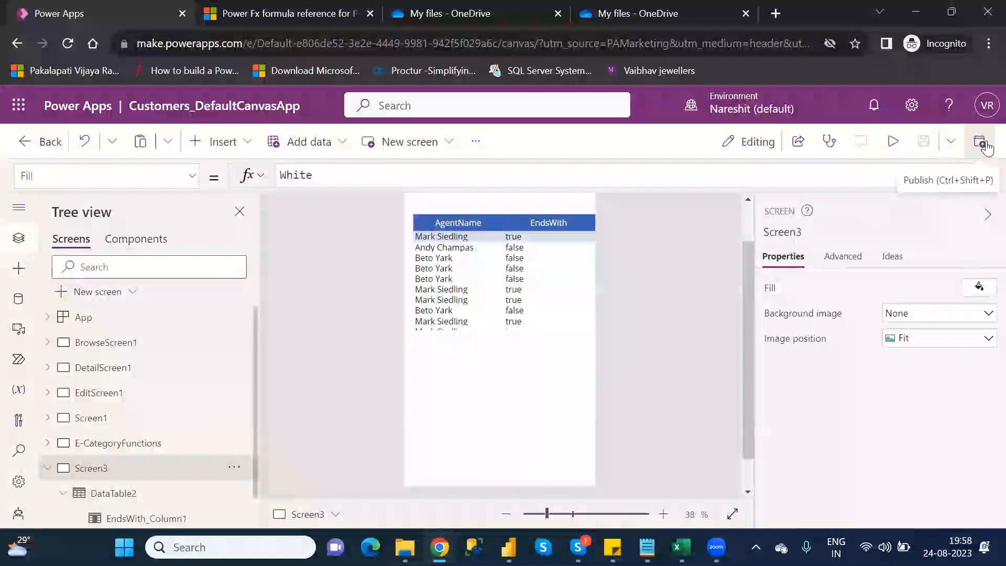
pyautogui.click(987, 148)
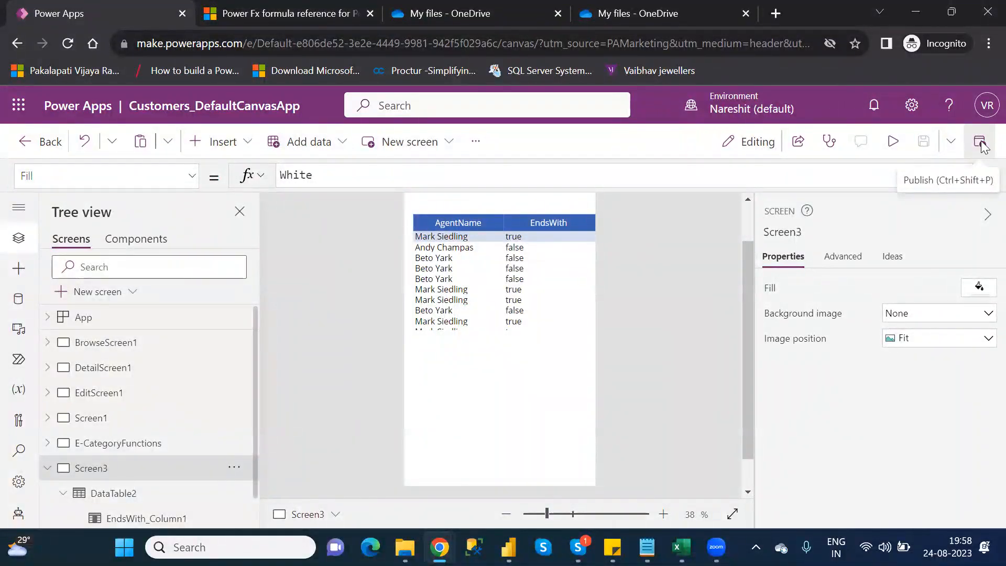
pyautogui.click(529, 479)
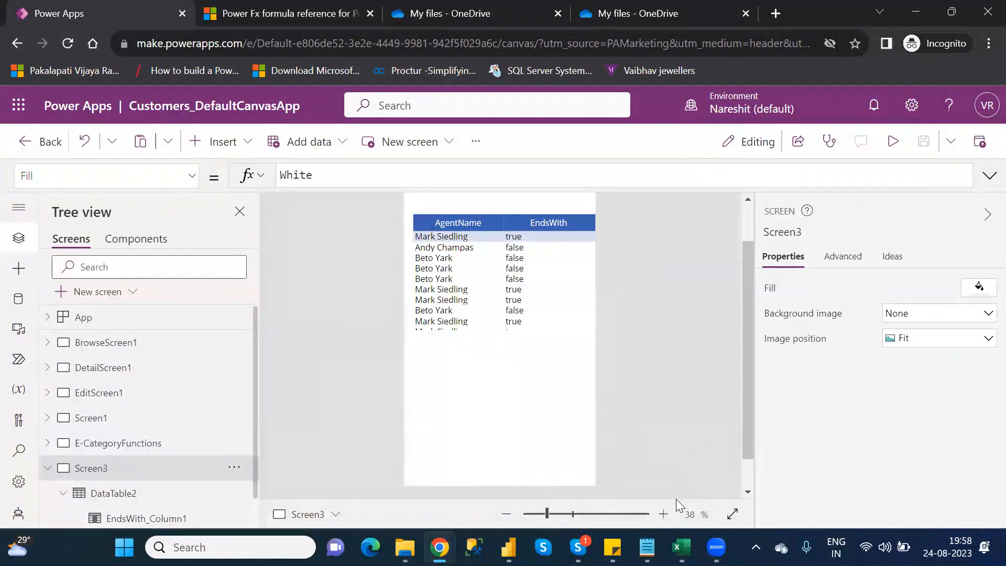
# - Switch to the Category_Wise_Functions notes in Notepad and review the list from Exit through the F Category Functions to GroupBy
pyautogui.moveTo(647, 547)
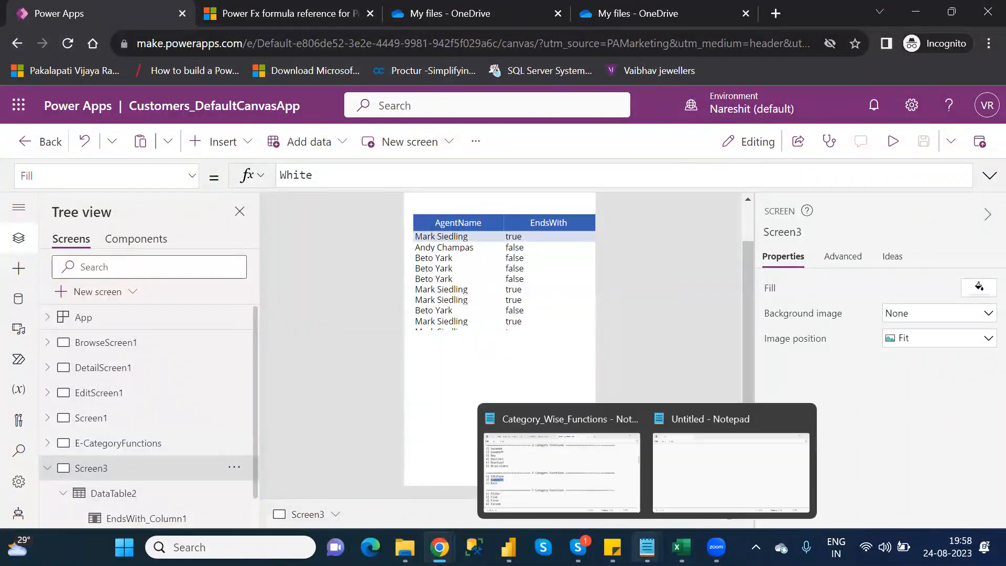
pyautogui.click(557, 466)
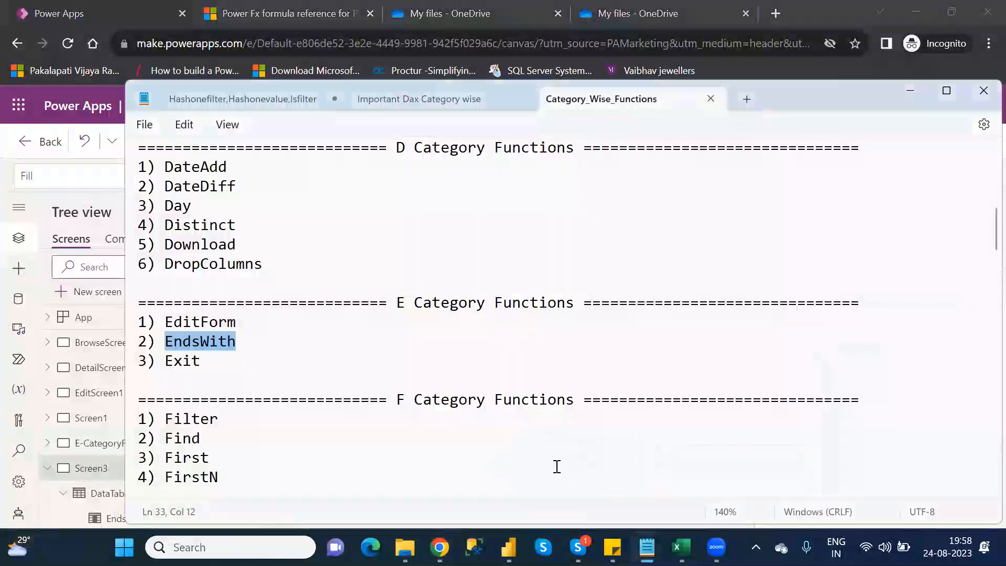
pyautogui.click(184, 361)
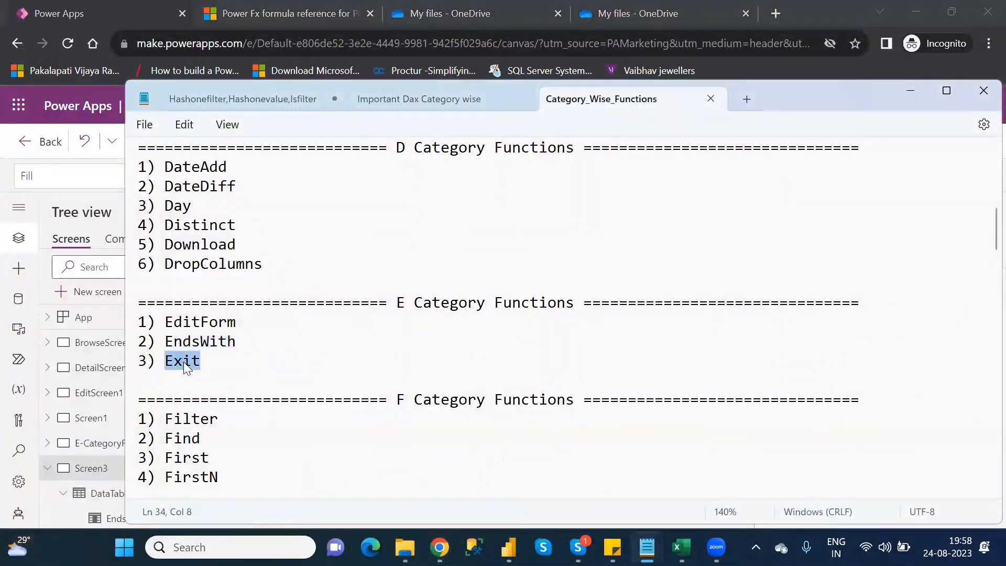
pyautogui.press('Down')
pyautogui.press('Down')
pyautogui.press('Down')
pyautogui.press('Down')
pyautogui.press('Down')
pyautogui.press('Down')
pyautogui.press('Down')
pyautogui.press('Down')
pyautogui.press('Down')
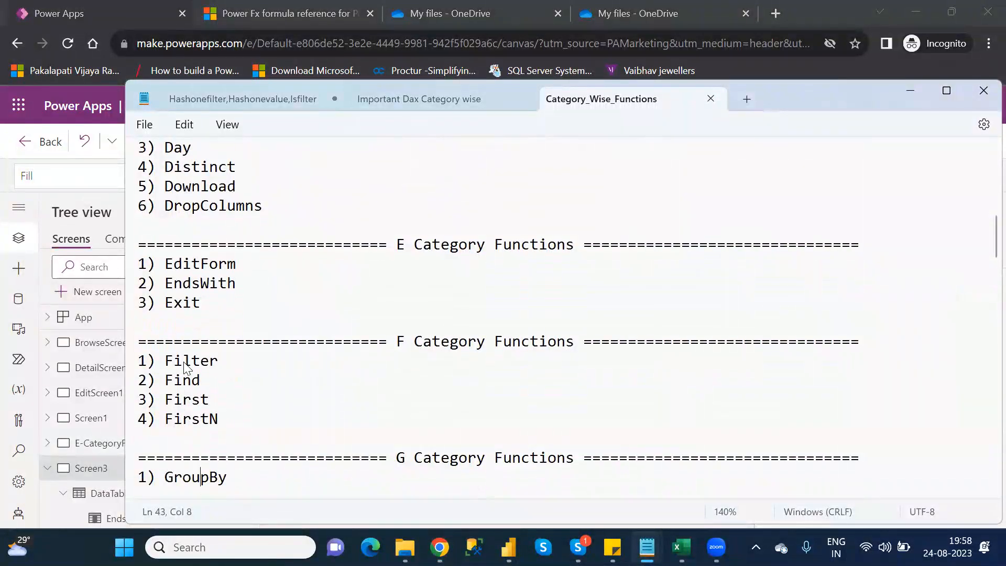